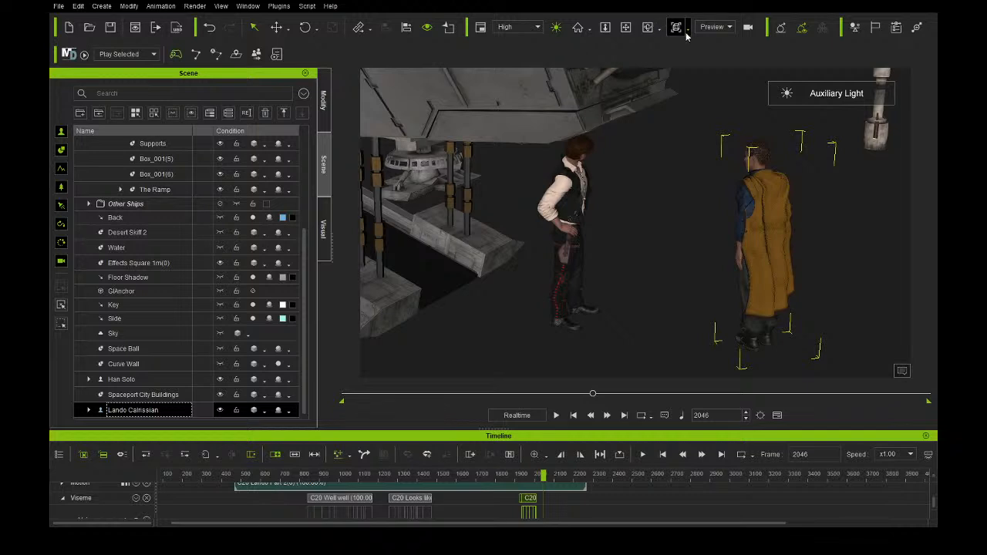
Switch the viewport render quality to Quick Mode.
{"action": "left_click", "coordinate": [512, 27]}
{"action": "left_click", "coordinate": [509, 72]}
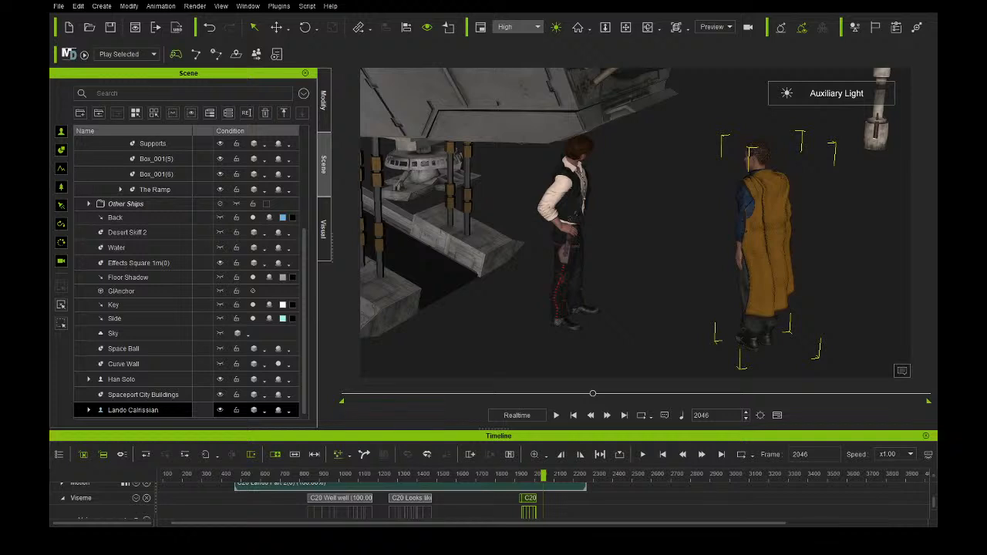
{"action": "key", "text": "ctrl+1"}
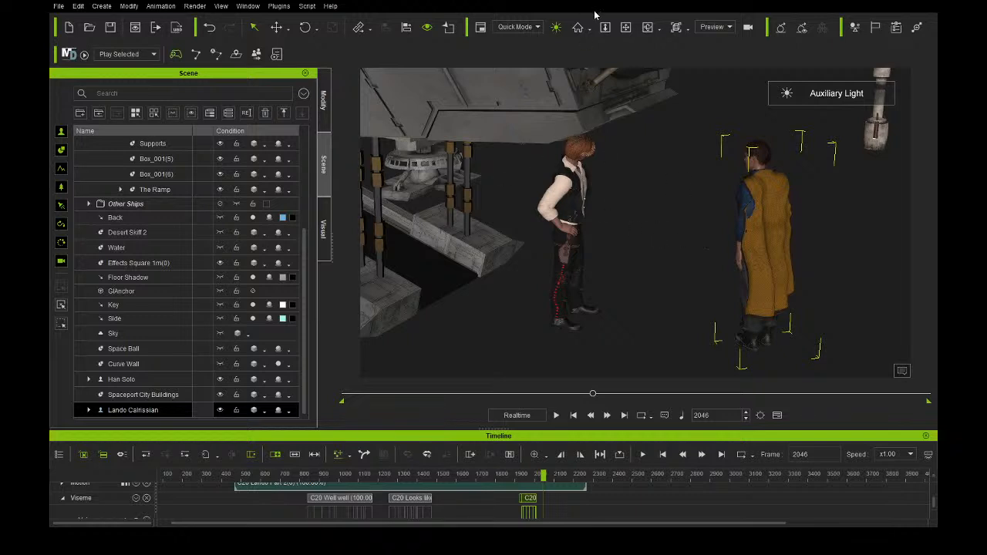
Examine Han Solo and Lando Calrissian beside the ship's ramp from several angles, including the spaceport walls behind them.
{"action": "left_click", "coordinate": [625, 27]}
{"action": "left_click_drag", "start_coordinate": [681, 192], "coordinate": [636, 238]}
{"action": "right_click_drag", "start_coordinate": [637, 238], "coordinate": [608, 226]}
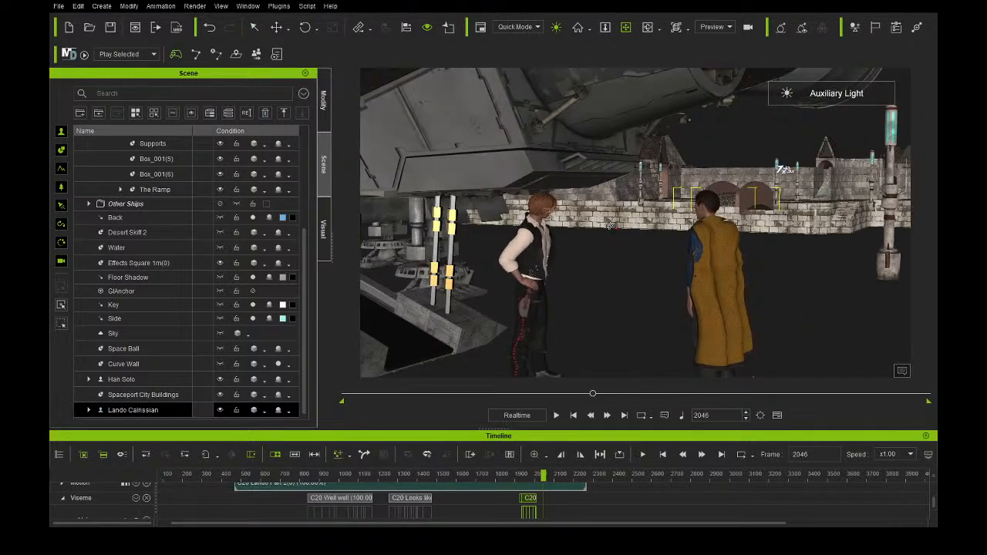
{"action": "mouse_move", "coordinate": [532, 211]}
{"action": "right_mouse_down"}
{"action": "mouse_move", "coordinate": [546, 233]}
{"action": "mouse_move", "coordinate": [587, 247]}
{"action": "mouse_move", "coordinate": [509, 222]}
{"action": "mouse_move", "coordinate": [409, 227]}
{"action": "mouse_move", "coordinate": [518, 205]}
{"action": "mouse_move", "coordinate": [450, 217]}
{"action": "mouse_move", "coordinate": [538, 215]}
{"action": "mouse_move", "coordinate": [571, 230]}
{"action": "mouse_move", "coordinate": [395, 264]}
{"action": "mouse_move", "coordinate": [452, 224]}
{"action": "right_mouse_up"}
{"action": "scroll", "coordinate": [586, 232], "scroll_direction": "down", "scroll_amount": 1}
{"action": "mouse_move", "coordinate": [513, 186]}
{"action": "right_mouse_down"}
{"action": "mouse_move", "coordinate": [665, 221]}
{"action": "mouse_move", "coordinate": [642, 193]}
{"action": "right_mouse_up"}
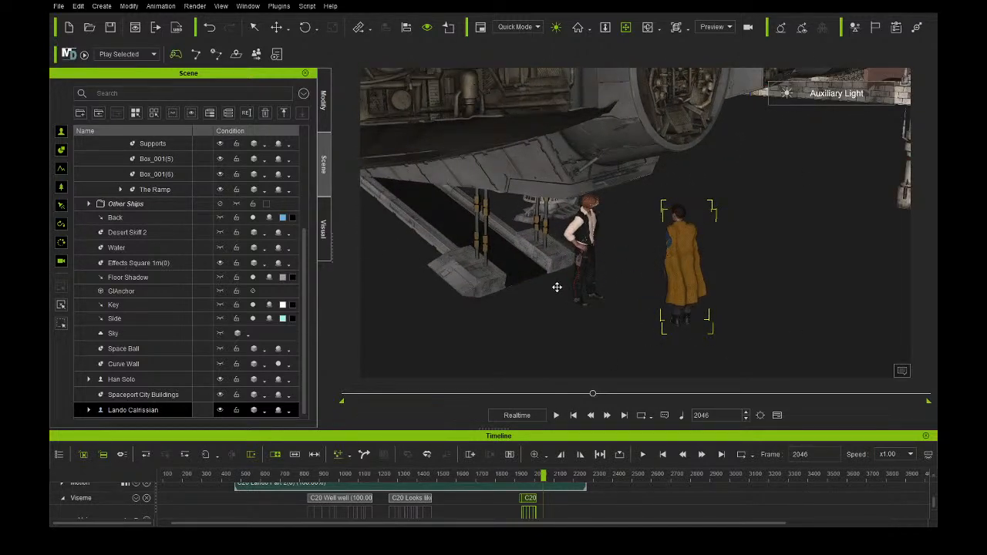
{"action": "right_click_drag", "start_coordinate": [546, 288], "coordinate": [608, 271]}
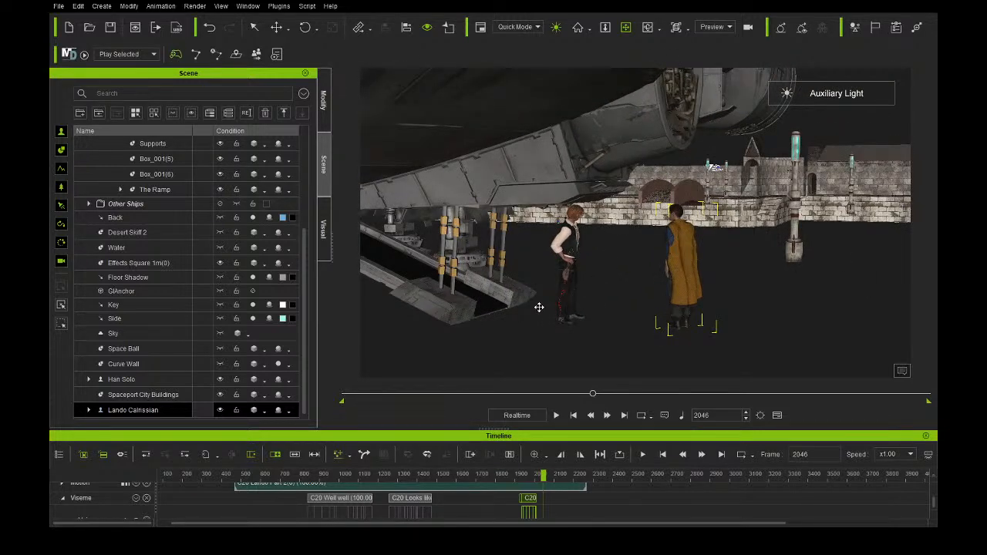
{"action": "right_click_drag", "start_coordinate": [609, 284], "coordinate": [440, 278]}
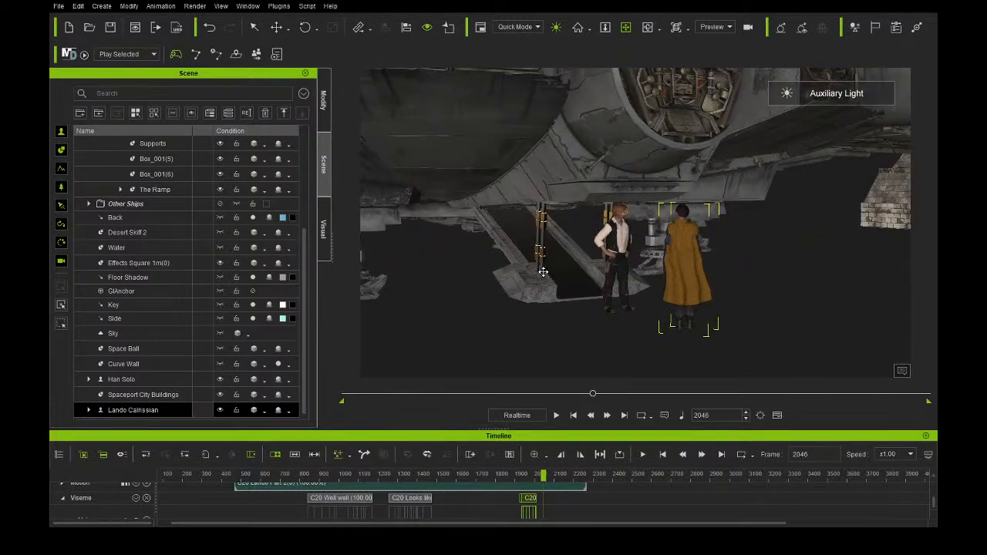
{"action": "right_click_drag", "start_coordinate": [732, 270], "coordinate": [857, 293]}
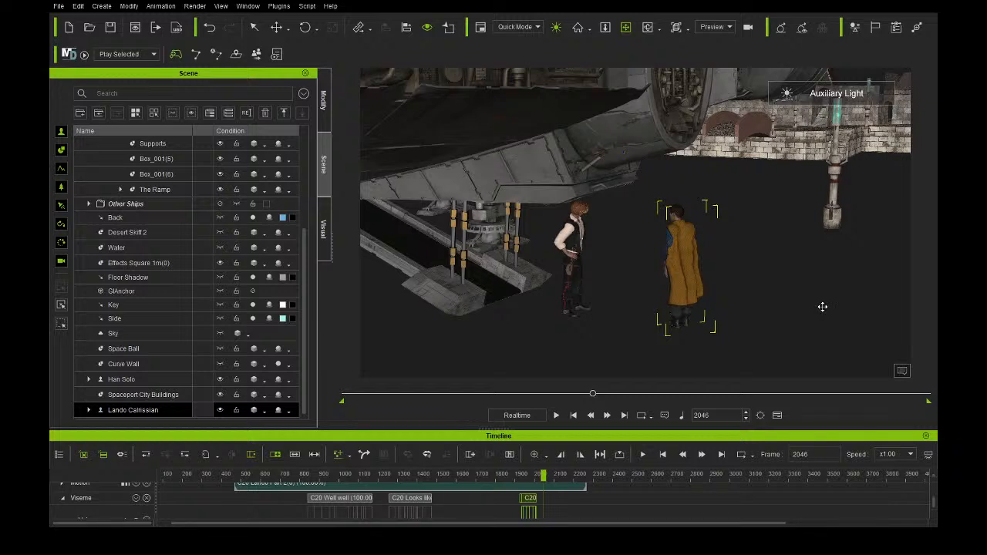
{"action": "middle_click_drag", "start_coordinate": [776, 247], "coordinate": [705, 238]}
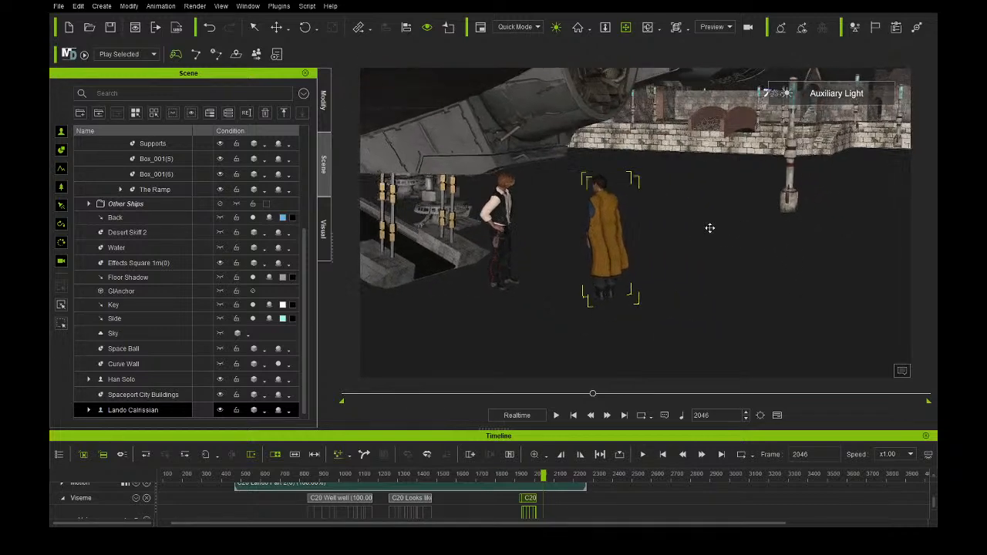
{"action": "right_click_drag", "start_coordinate": [712, 249], "coordinate": [750, 225]}
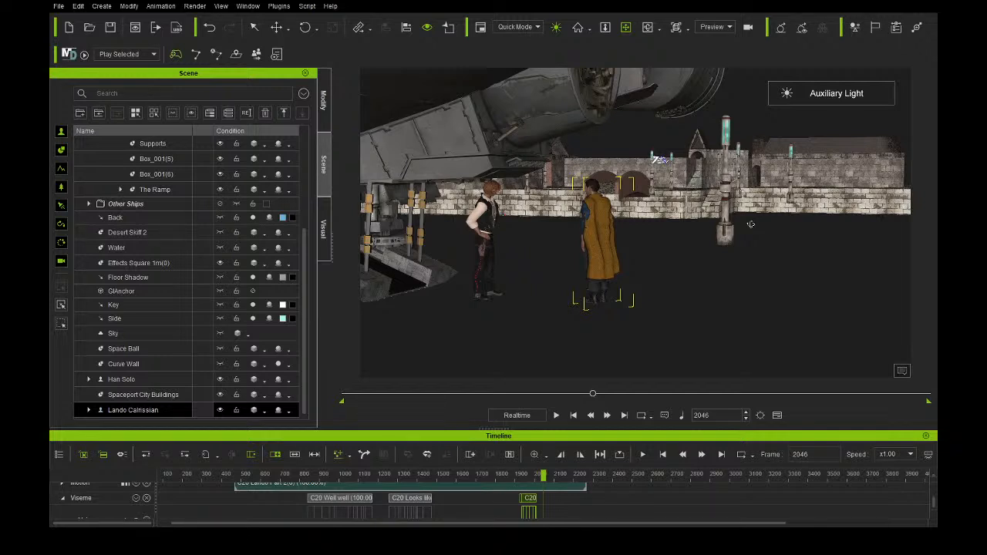
{"action": "right_click_drag", "start_coordinate": [751, 224], "coordinate": [619, 249]}
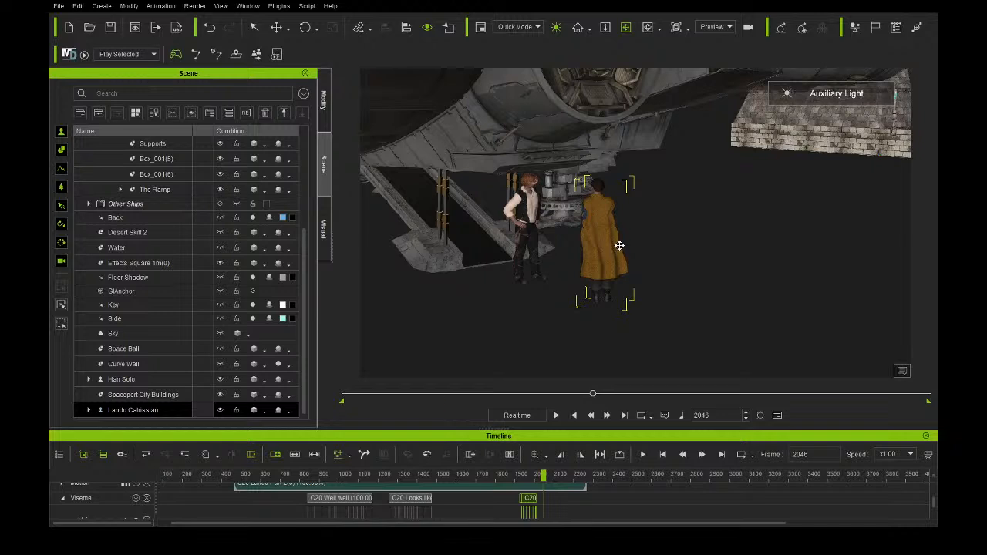
{"action": "scroll", "coordinate": [620, 247], "scroll_direction": "down", "scroll_amount": 4}
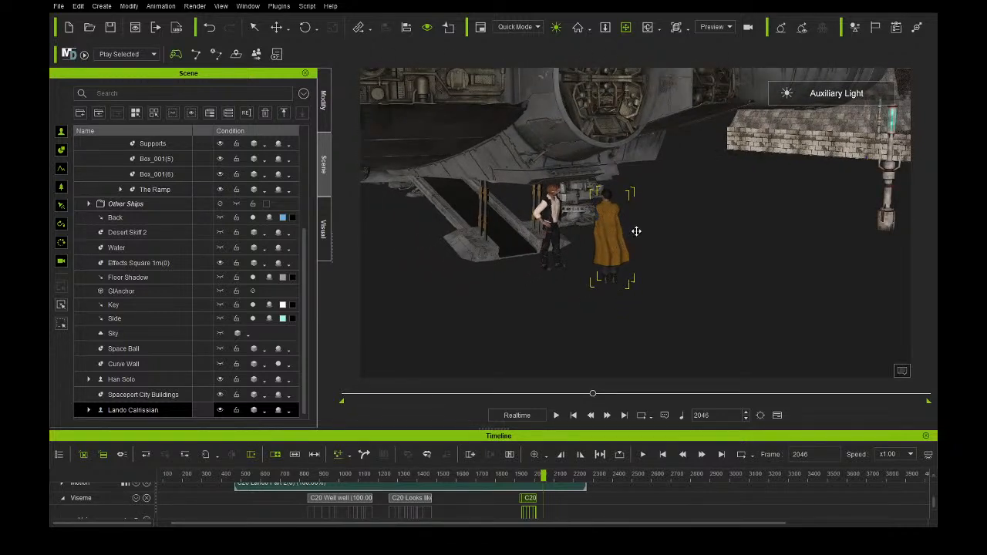
{"action": "right_click_drag", "start_coordinate": [636, 231], "coordinate": [687, 227]}
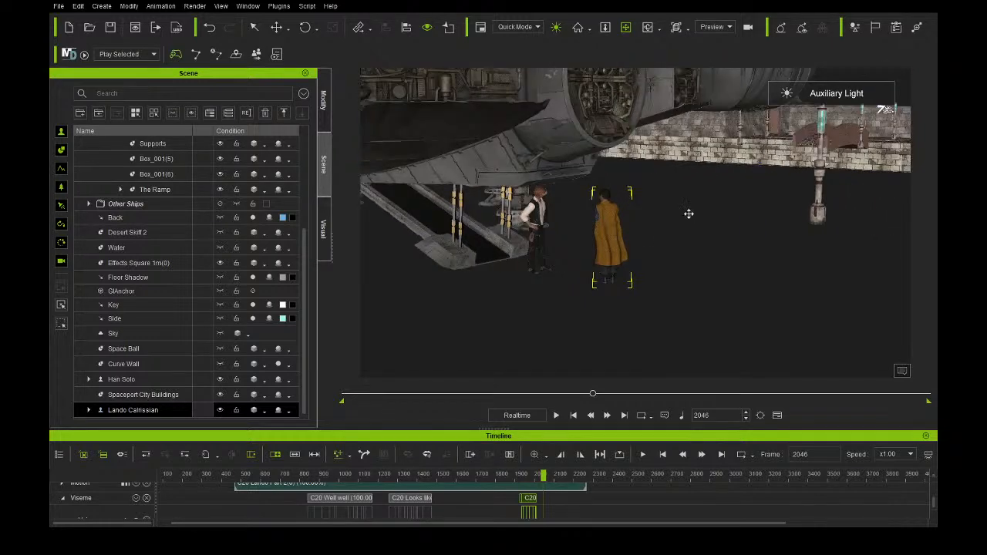
Examine the ship's exterior from all around, including the upper hull and the side above the characters.
{"action": "scroll", "coordinate": [688, 206], "scroll_direction": "down", "scroll_amount": 3}
{"action": "right_click_drag", "start_coordinate": [617, 122], "coordinate": [699, 255]}
{"action": "right_click_drag", "start_coordinate": [674, 190], "coordinate": [555, 231]}
{"action": "right_click_drag", "start_coordinate": [787, 210], "coordinate": [579, 207]}
{"action": "right_click_drag", "start_coordinate": [753, 210], "coordinate": [604, 211]}
{"action": "right_click_drag", "start_coordinate": [792, 240], "coordinate": [628, 229]}
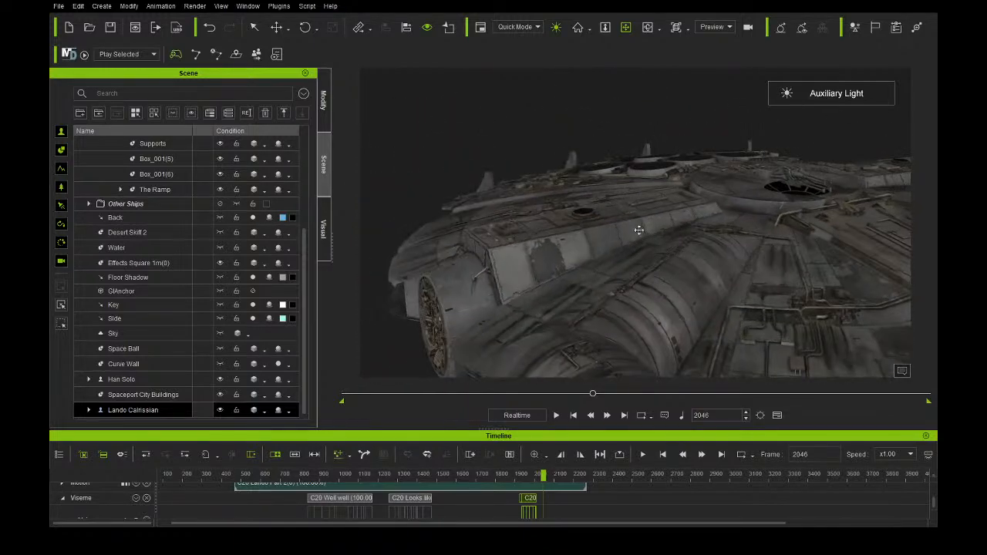
{"action": "right_click_drag", "start_coordinate": [850, 243], "coordinate": [562, 181]}
{"action": "right_click_drag", "start_coordinate": [794, 241], "coordinate": [456, 140]}
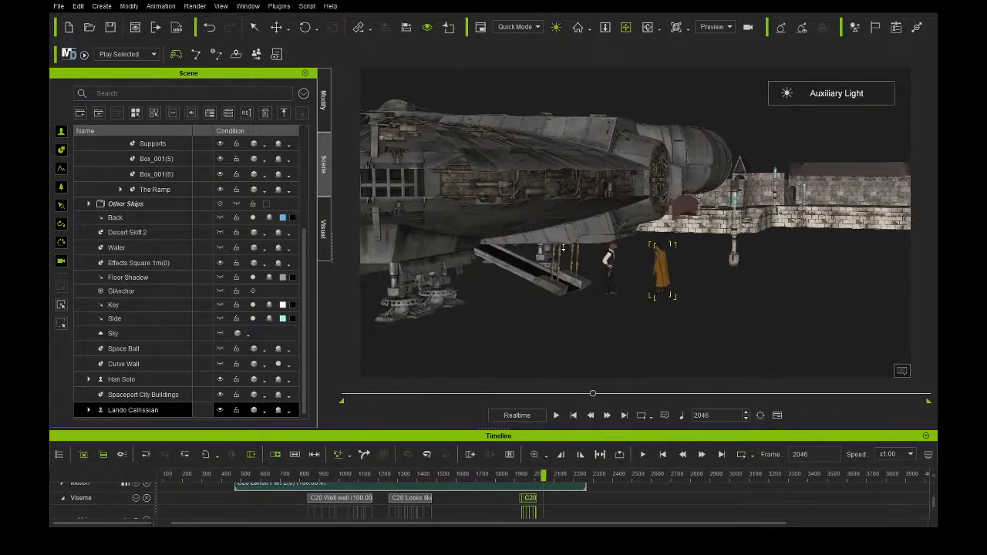
Inspect the ship's underside, landing gear and boarding ramp opening, including a close view beside Han Solo.
{"action": "scroll", "coordinate": [563, 251], "scroll_direction": "up", "scroll_amount": 2}
{"action": "left_click_drag", "start_coordinate": [563, 251], "coordinate": [735, 229]}
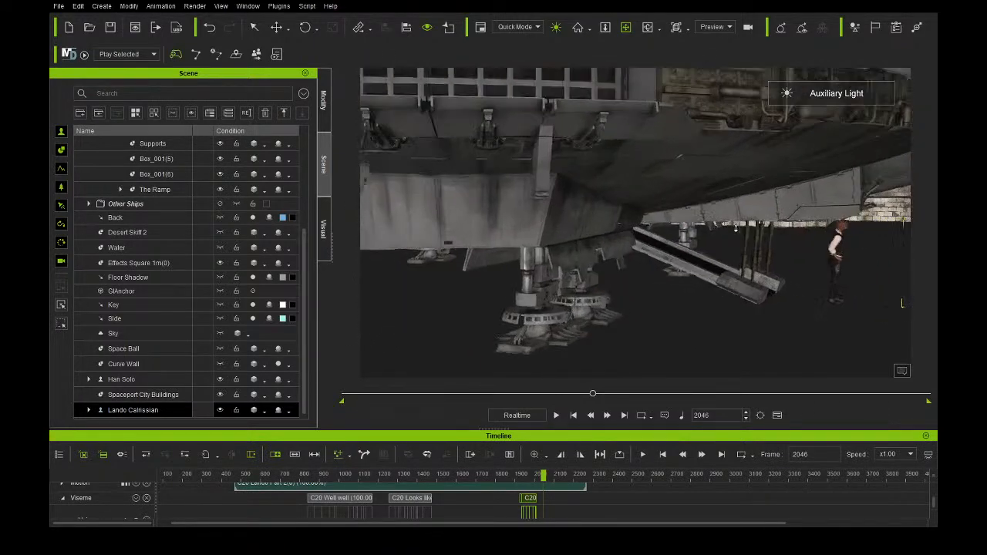
{"action": "scroll", "coordinate": [735, 230], "scroll_direction": "up", "scroll_amount": 3}
{"action": "scroll", "coordinate": [735, 230], "scroll_direction": "up", "scroll_amount": 2}
{"action": "right_click_drag", "start_coordinate": [735, 230], "coordinate": [764, 155]}
{"action": "left_click_drag", "start_coordinate": [381, 178], "coordinate": [683, 296]}
{"action": "scroll", "coordinate": [407, 189], "scroll_direction": "up", "scroll_amount": 5}
{"action": "scroll", "coordinate": [420, 199], "scroll_direction": "up", "scroll_amount": 2}
{"action": "left_click_drag", "start_coordinate": [591, 218], "coordinate": [599, 248]}
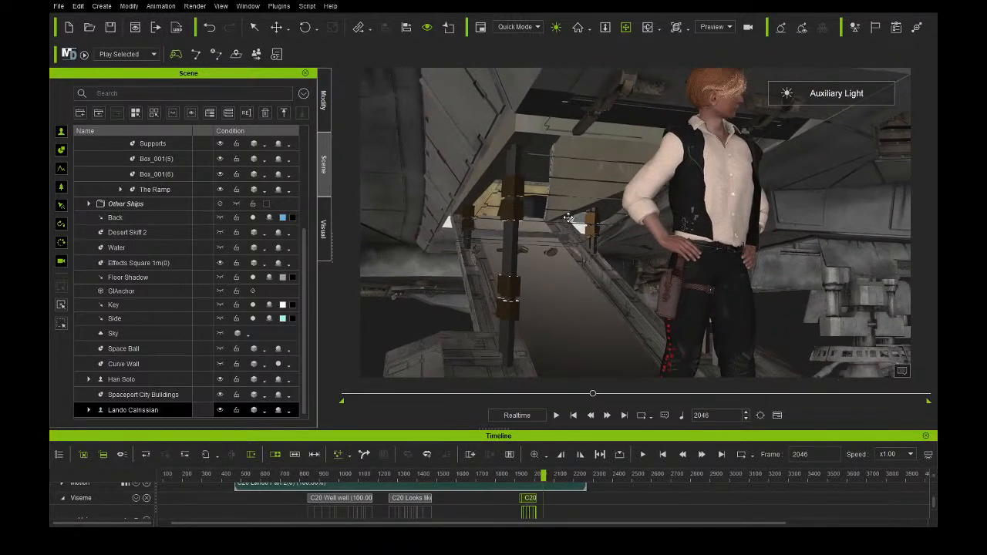
{"action": "left_click_drag", "start_coordinate": [569, 218], "coordinate": [741, 184]}
{"action": "scroll", "coordinate": [742, 183], "scroll_direction": "down", "scroll_amount": 5}
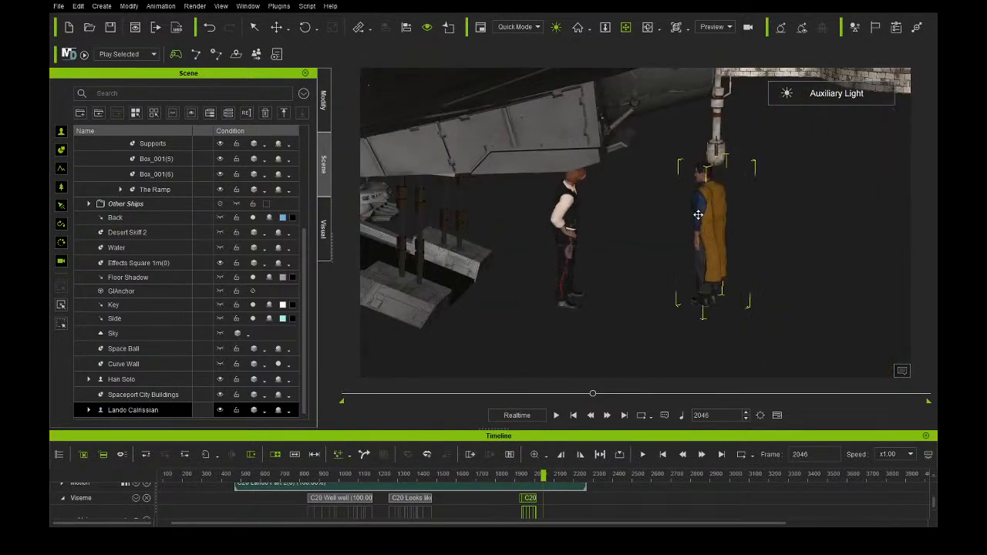
Examine the ramp with its support struts, the ship's side machinery and the top of the hull.
{"action": "right_click_drag", "start_coordinate": [698, 214], "coordinate": [595, 179]}
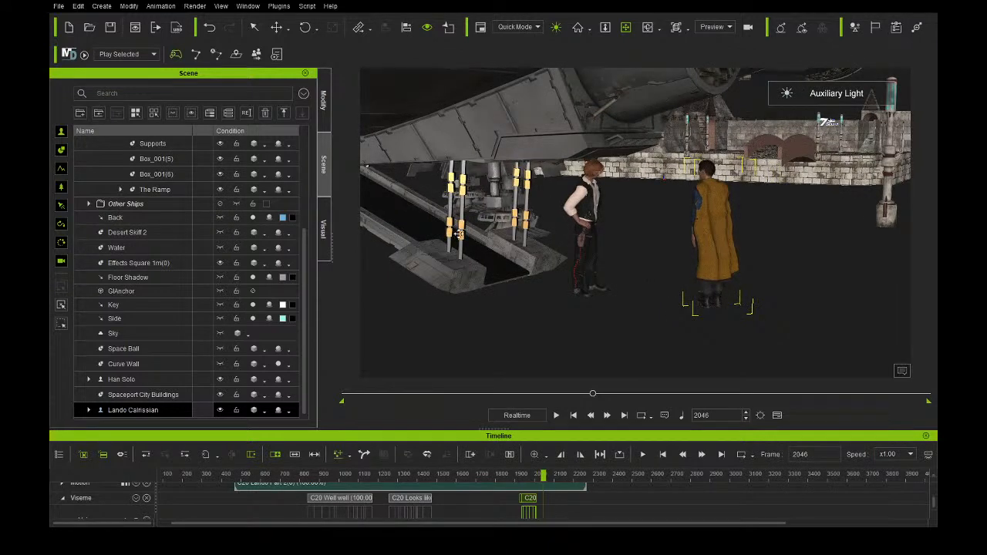
{"action": "right_click_drag", "start_coordinate": [527, 241], "coordinate": [605, 268]}
{"action": "middle_click_drag", "start_coordinate": [604, 269], "coordinate": [774, 278]}
{"action": "middle_click_drag", "start_coordinate": [679, 227], "coordinate": [644, 252]}
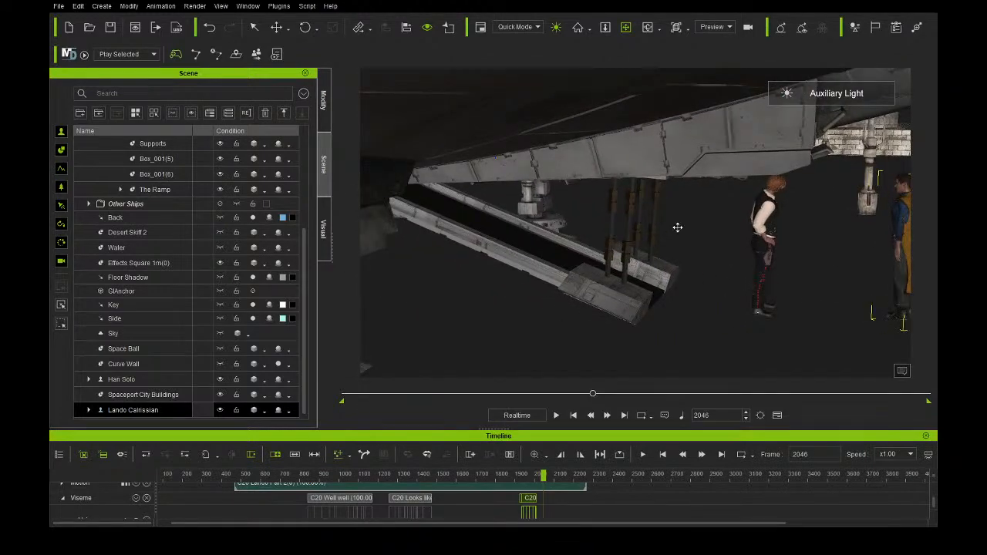
{"action": "scroll", "coordinate": [644, 252], "scroll_direction": "down", "scroll_amount": 8}
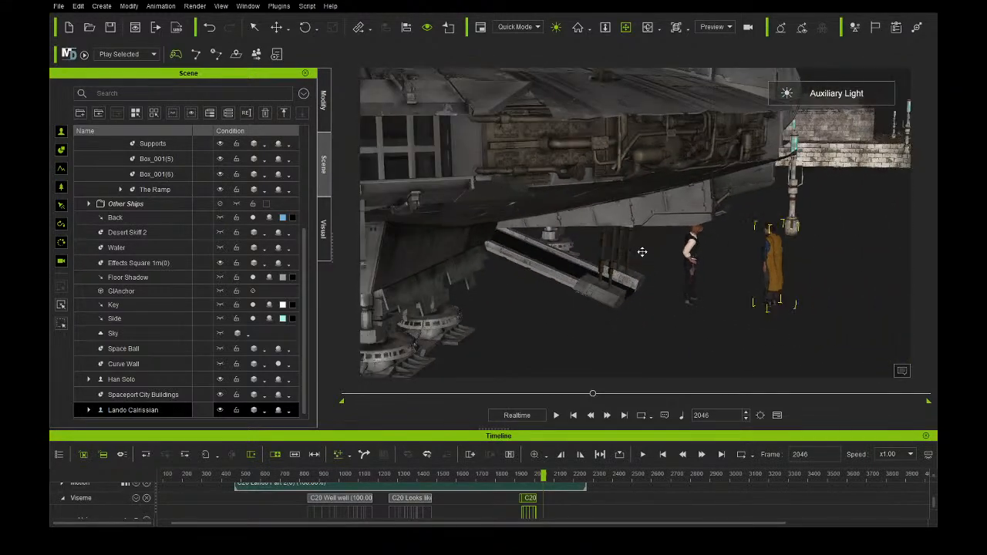
{"action": "middle_click_drag", "start_coordinate": [619, 179], "coordinate": [674, 274]}
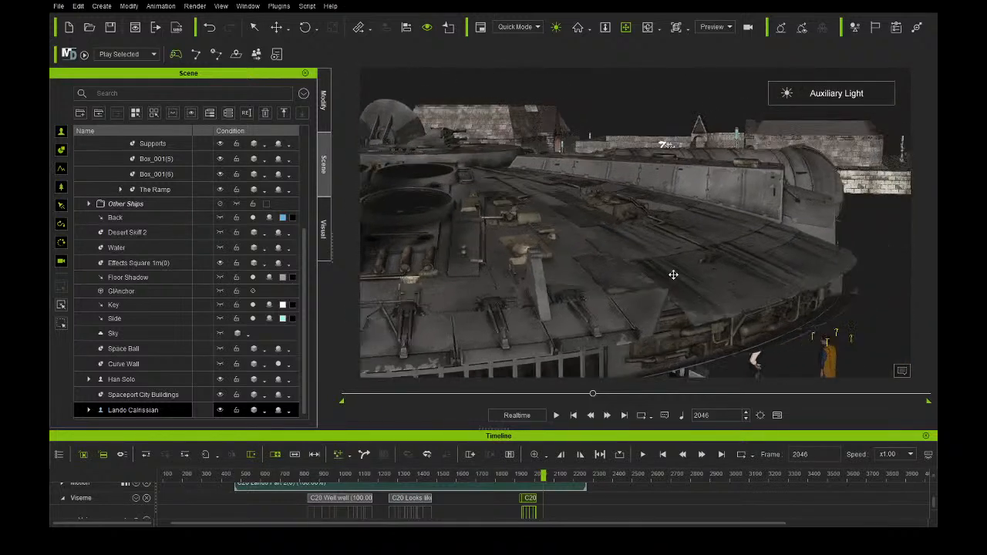
{"action": "right_click_drag", "start_coordinate": [674, 274], "coordinate": [532, 214]}
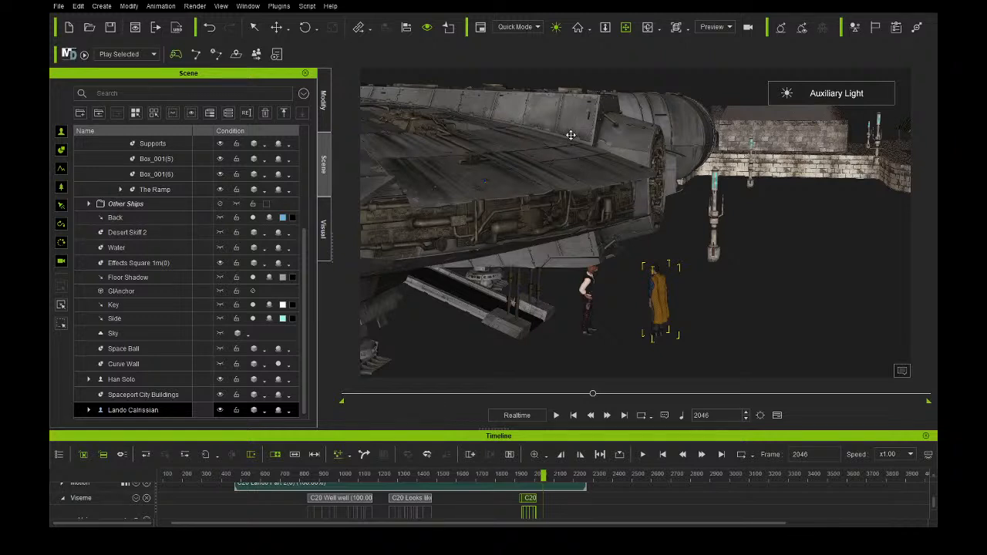
{"action": "middle_click_drag", "start_coordinate": [635, 308], "coordinate": [597, 256]}
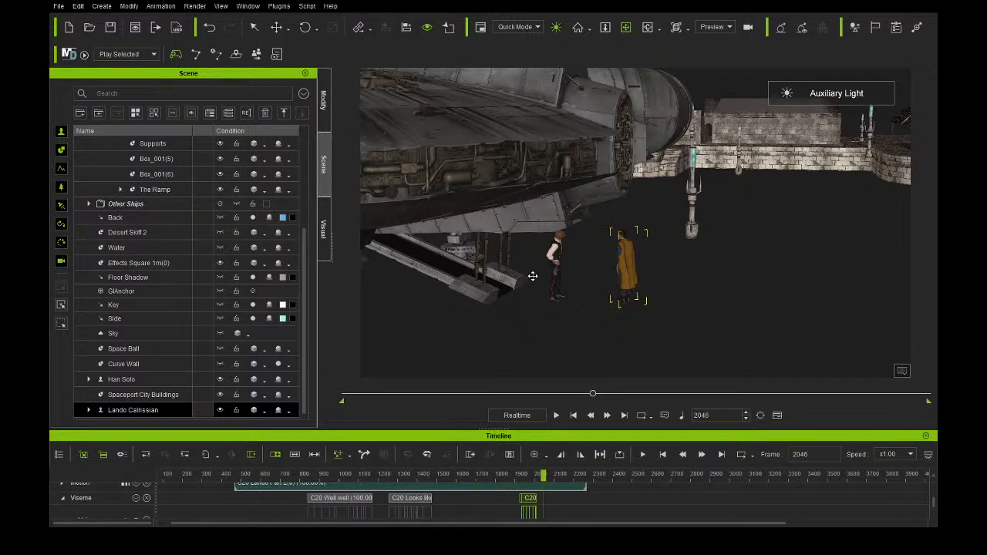
{"action": "middle_click_drag", "start_coordinate": [532, 276], "coordinate": [545, 247]}
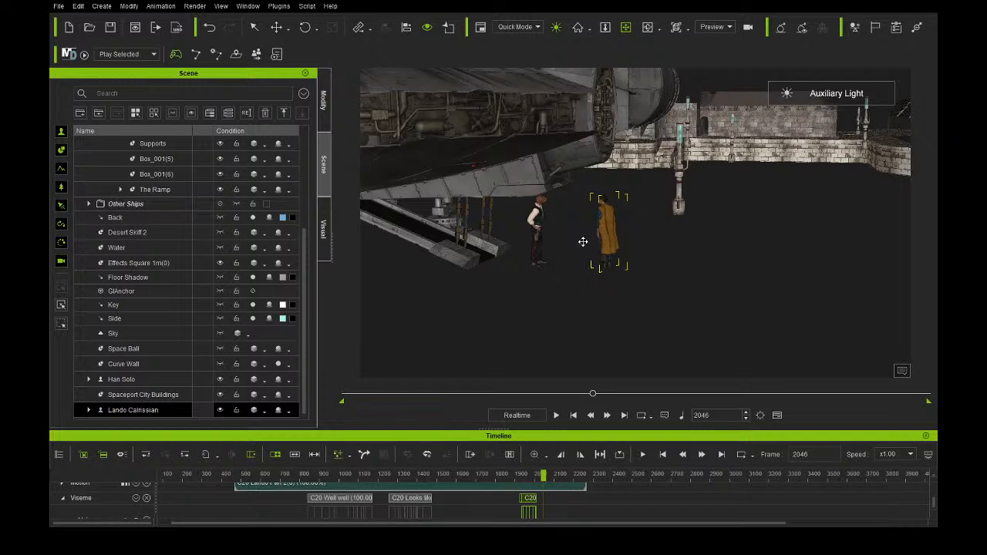
Examine how the two characters are staged between the ramp and the spaceport buildings from low and raised viewpoints.
{"action": "scroll", "coordinate": [576, 265], "scroll_direction": "up", "scroll_amount": 2}
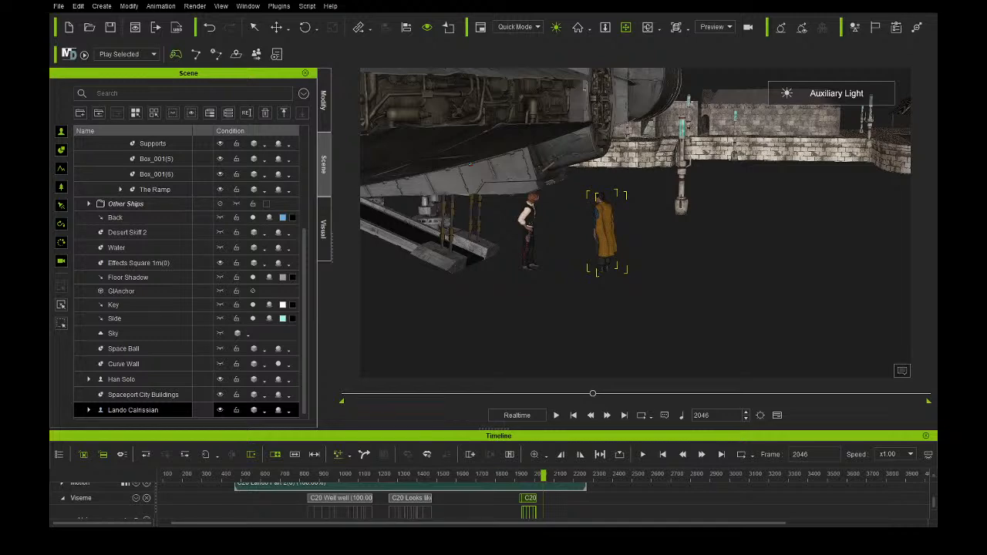
{"action": "scroll", "coordinate": [635, 222], "scroll_direction": "up", "scroll_amount": 3}
{"action": "left_click_drag", "start_coordinate": [527, 253], "coordinate": [652, 247]}
{"action": "right_click_drag", "start_coordinate": [652, 248], "coordinate": [699, 234]}
{"action": "left_click_drag", "start_coordinate": [699, 234], "coordinate": [646, 221]}
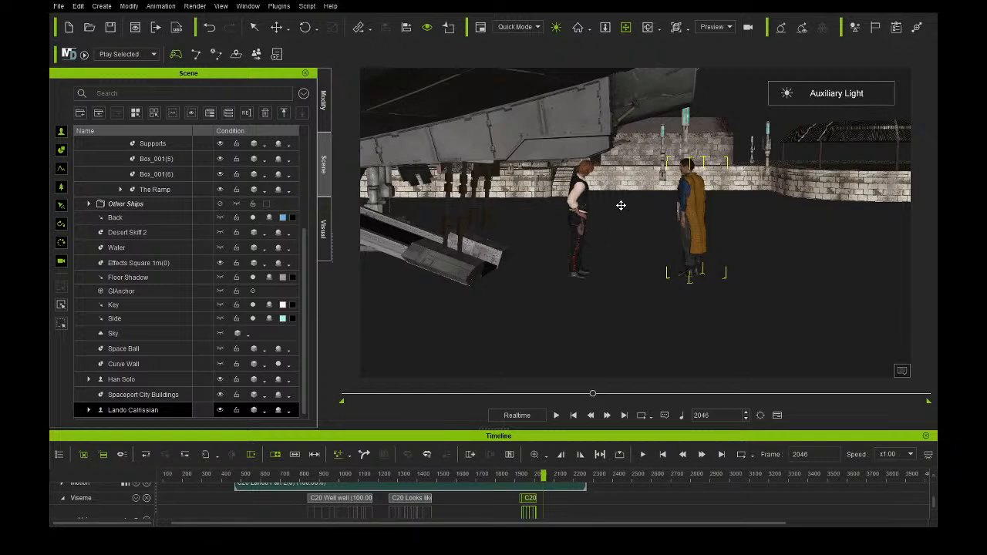
{"action": "left_click_drag", "start_coordinate": [592, 173], "coordinate": [596, 210]}
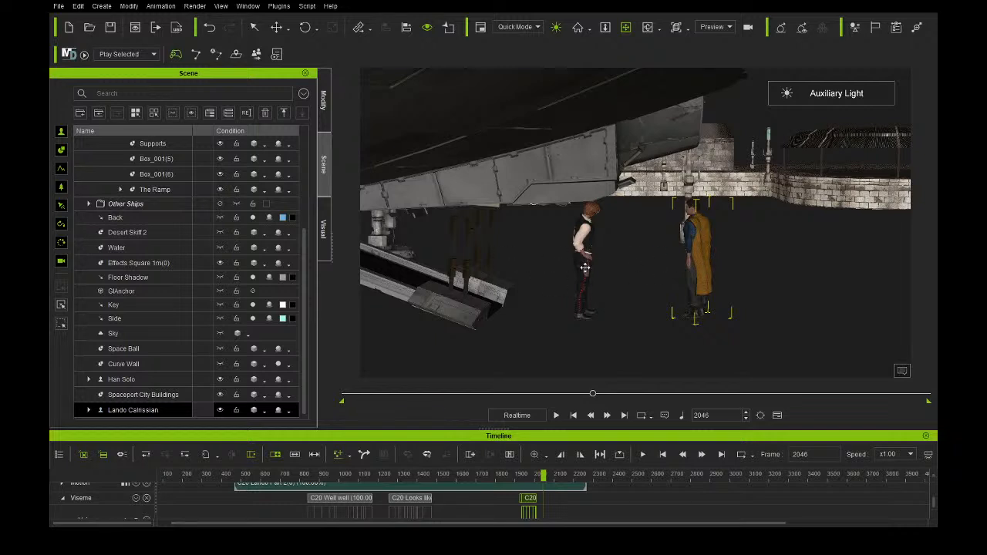
{"action": "right_click_drag", "start_coordinate": [618, 266], "coordinate": [587, 267]}
{"action": "right_click_drag", "start_coordinate": [666, 267], "coordinate": [678, 274]}
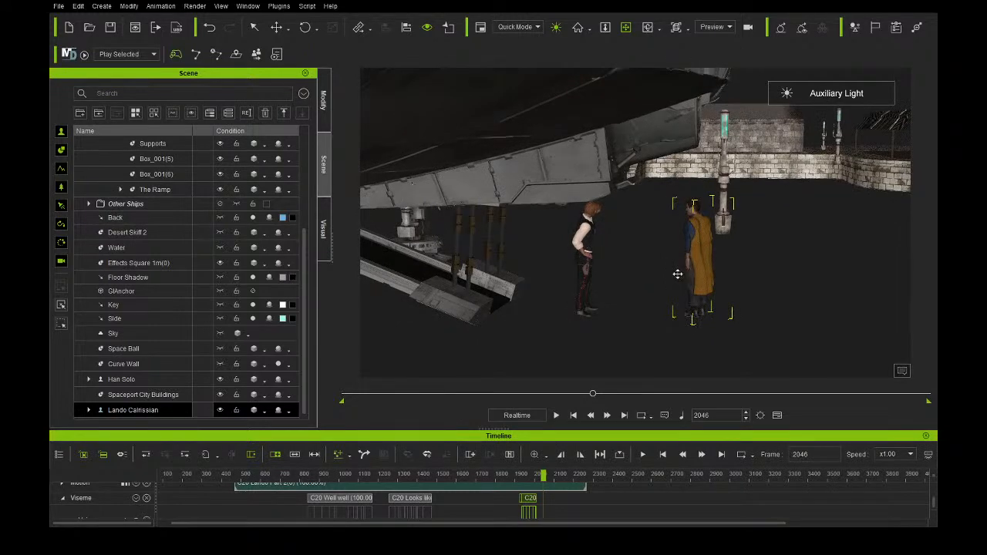
{"action": "right_click_drag", "start_coordinate": [704, 236], "coordinate": [622, 230]}
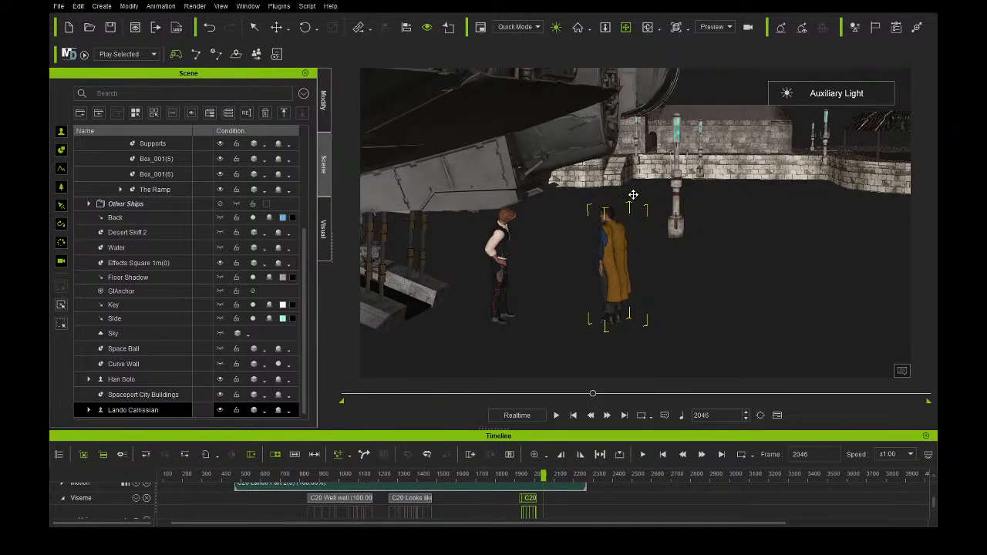
{"action": "right_click_drag", "start_coordinate": [516, 262], "coordinate": [594, 254]}
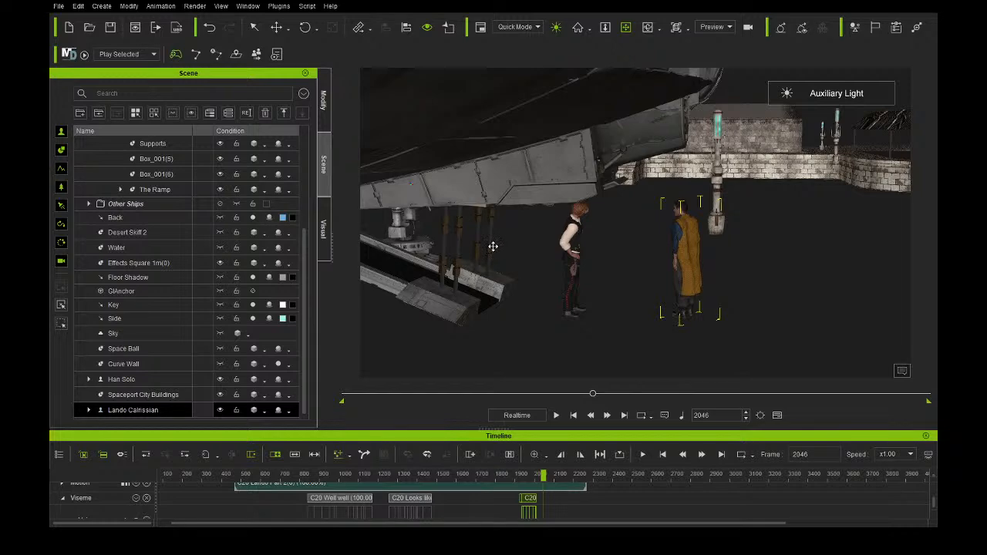
{"action": "right_click_drag", "start_coordinate": [571, 270], "coordinate": [692, 293]}
{"action": "right_click_drag", "start_coordinate": [631, 241], "coordinate": [675, 273]}
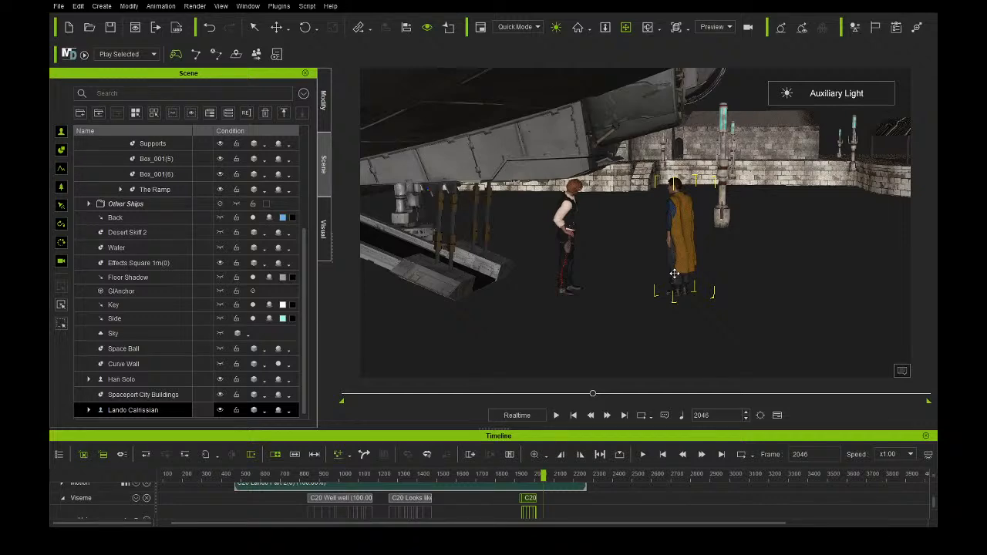
{"action": "right_click_drag", "start_coordinate": [655, 273], "coordinate": [590, 258]}
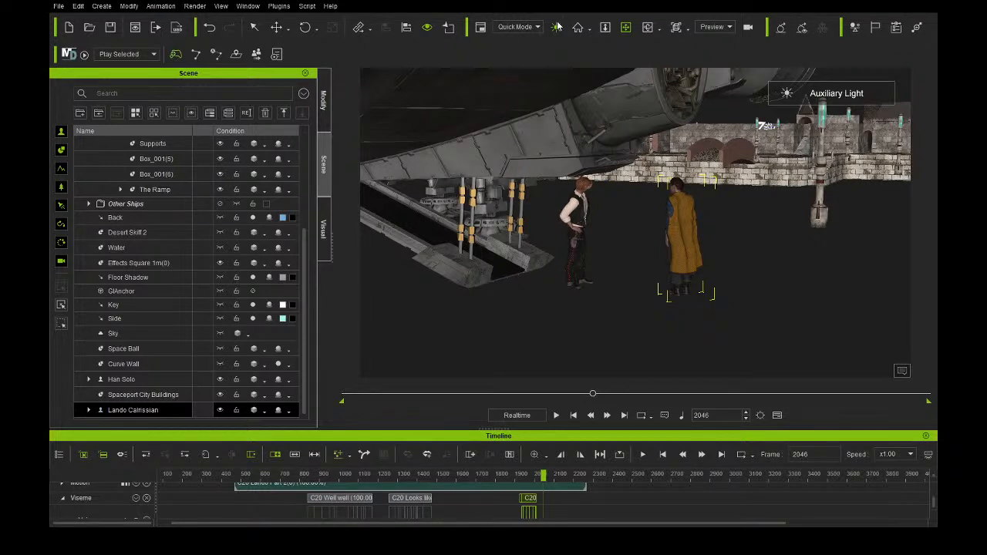
{"action": "right_click_drag", "start_coordinate": [582, 227], "coordinate": [497, 241]}
{"action": "right_click_drag", "start_coordinate": [582, 240], "coordinate": [785, 237]}
Inspect the two characters up close from different sides, ending with a wider view that includes the ramp.
{"action": "scroll", "coordinate": [644, 222], "scroll_direction": "up", "scroll_amount": 8}
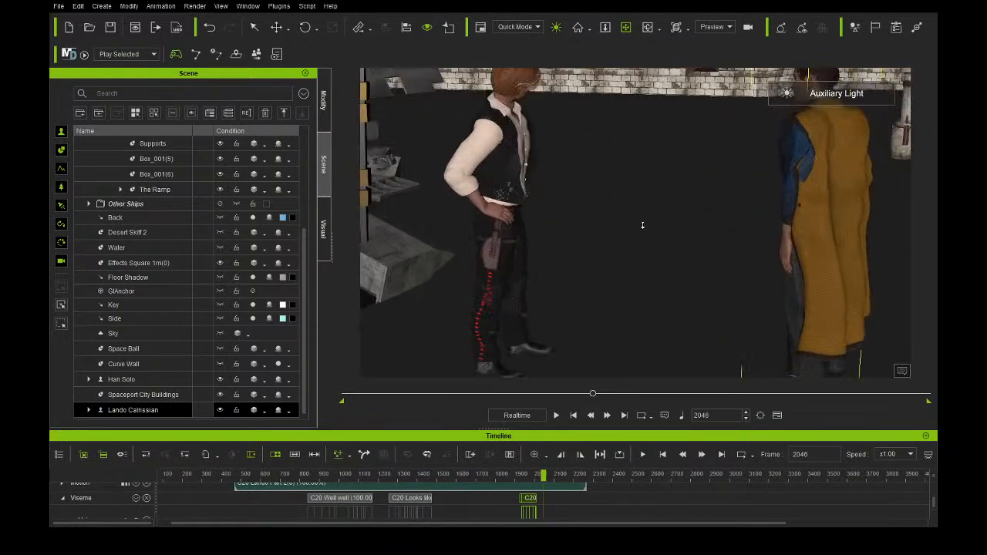
{"action": "right_click_drag", "start_coordinate": [644, 225], "coordinate": [445, 188]}
{"action": "right_click_drag", "start_coordinate": [641, 170], "coordinate": [737, 243]}
{"action": "left_click_drag", "start_coordinate": [585, 244], "coordinate": [623, 235]}
{"action": "right_click_drag", "start_coordinate": [624, 234], "coordinate": [645, 226]}
{"action": "right_click_drag", "start_coordinate": [723, 229], "coordinate": [689, 217]}
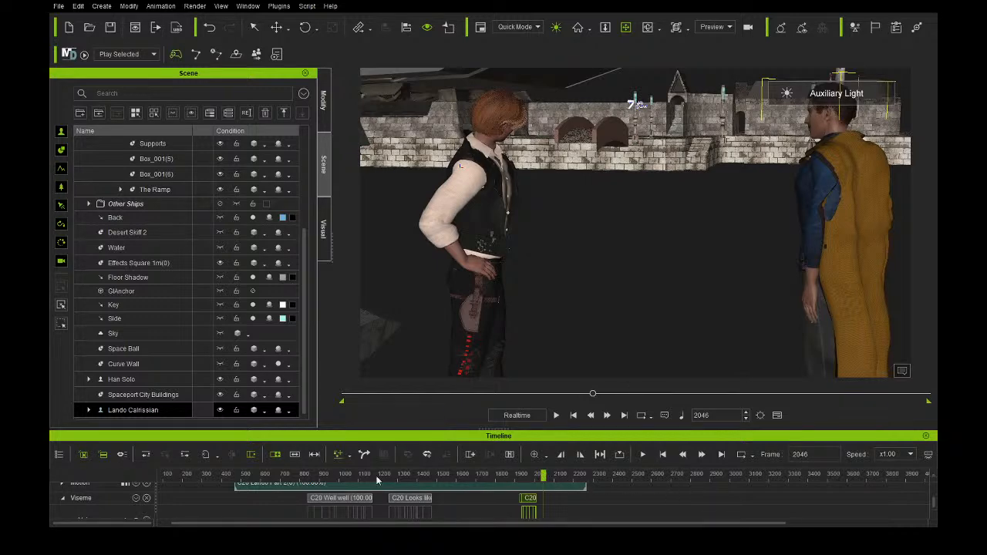
{"action": "scroll", "coordinate": [452, 279], "scroll_direction": "down", "scroll_amount": 3}
{"action": "left_click_drag", "start_coordinate": [494, 286], "coordinate": [537, 286]}
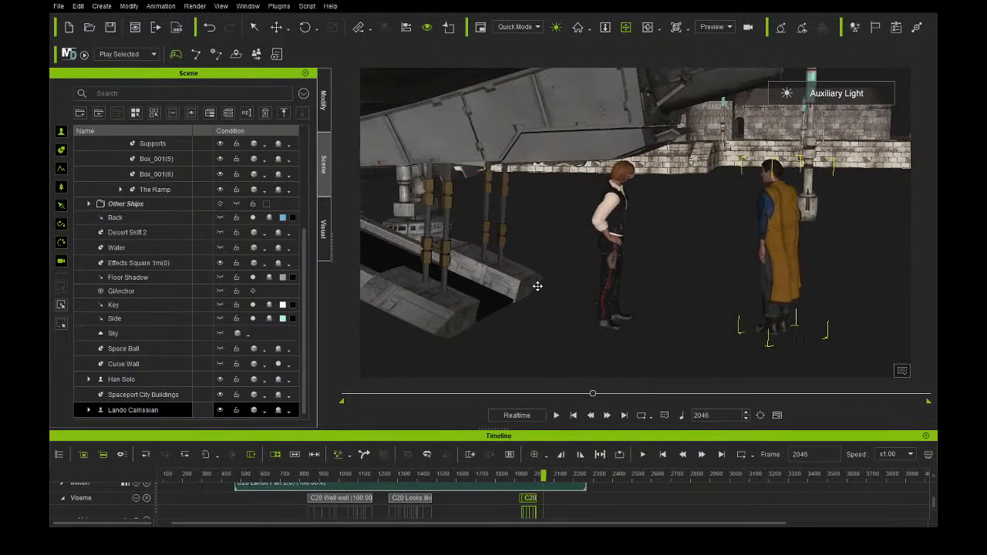
Compare the characters' positions at frames 484 and 746, viewing Han Solo and Lando beside the boarding ramp from several angles.
{"action": "left_click", "coordinate": [237, 475]}
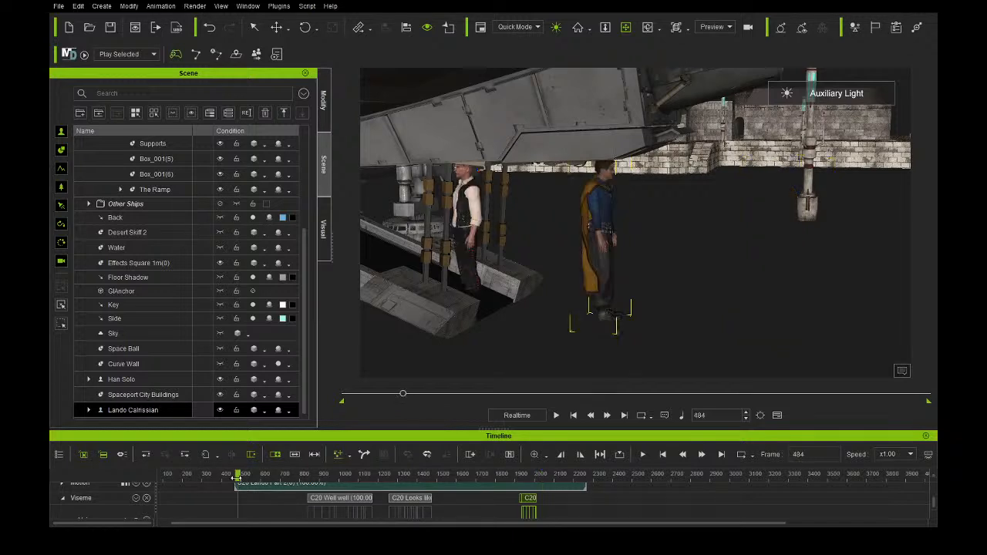
{"action": "left_click_drag", "start_coordinate": [237, 478], "coordinate": [289, 480]}
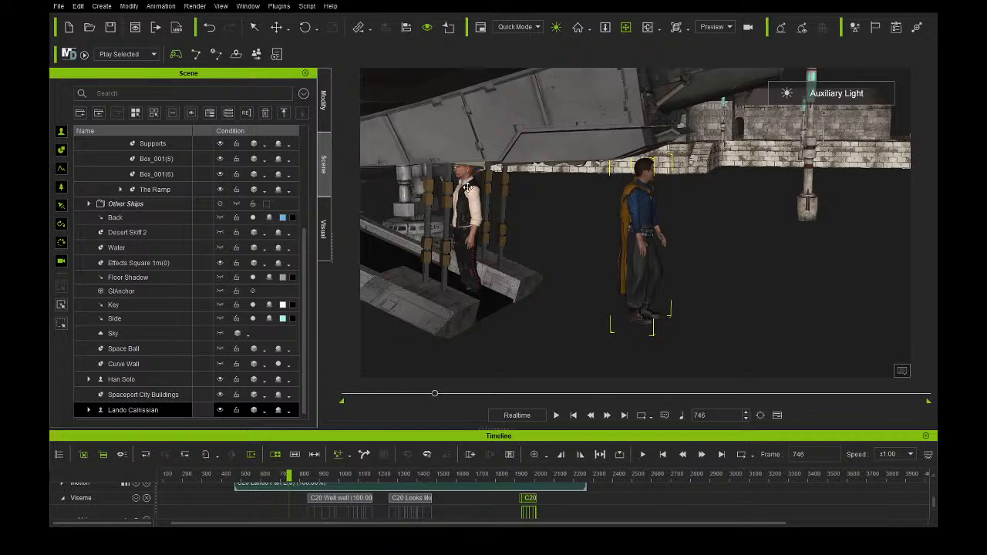
{"action": "left_click_drag", "start_coordinate": [452, 240], "coordinate": [489, 226]}
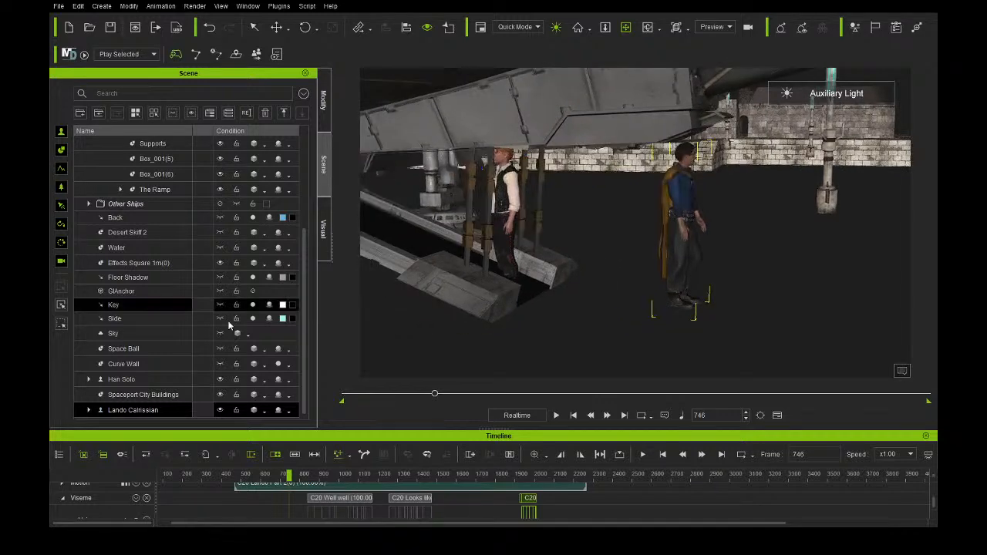
{"action": "right_click_drag", "start_coordinate": [502, 165], "coordinate": [500, 210]}
{"action": "right_click_drag", "start_coordinate": [507, 269], "coordinate": [485, 264]}
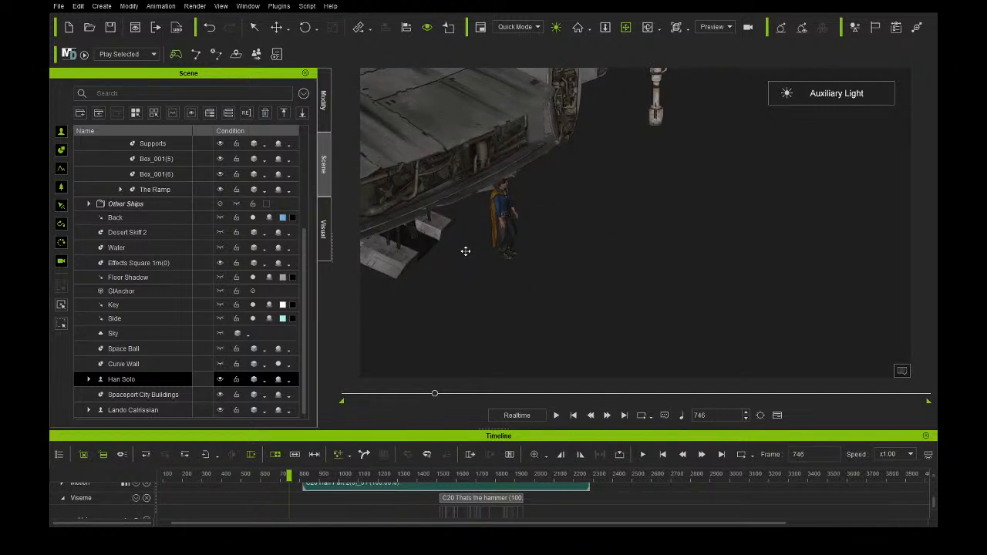
{"action": "scroll", "coordinate": [485, 255], "scroll_direction": "up", "scroll_amount": 4}
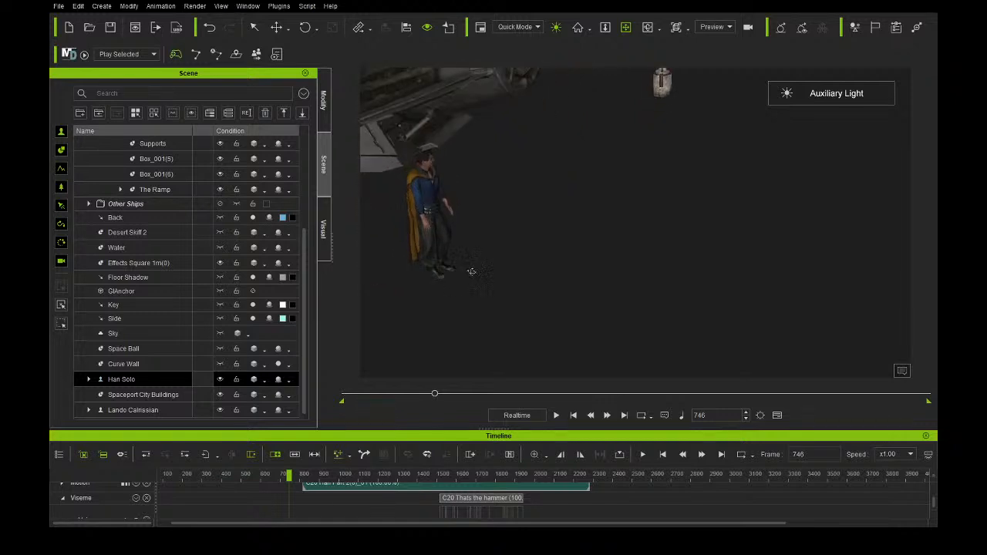
{"action": "right_click_drag", "start_coordinate": [472, 271], "coordinate": [471, 247]}
{"action": "middle_click_drag", "start_coordinate": [449, 221], "coordinate": [612, 224]}
{"action": "scroll", "coordinate": [602, 228], "scroll_direction": "up", "scroll_amount": 3}
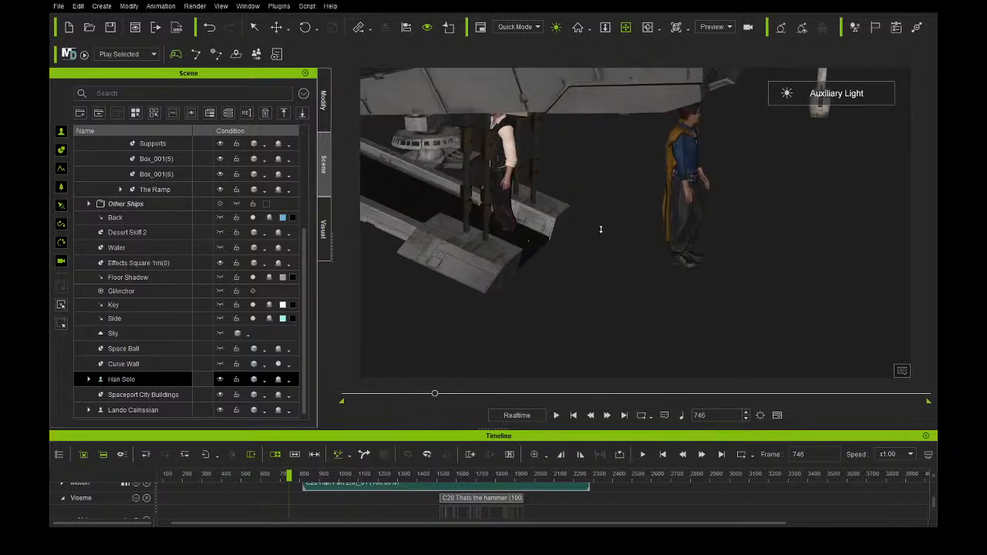
Inspect how Han Solo stands on the boarding ramp at frame 827, viewing his feet and the ramp from front, side and below.
{"action": "left_click_drag", "start_coordinate": [303, 478], "coordinate": [305, 479]}
{"action": "left_click_drag", "start_coordinate": [468, 263], "coordinate": [606, 260]}
{"action": "scroll", "coordinate": [528, 275], "scroll_direction": "up", "scroll_amount": 2}
{"action": "right_click_drag", "start_coordinate": [606, 260], "coordinate": [436, 207]}
{"action": "left_click_drag", "start_coordinate": [484, 220], "coordinate": [576, 267]}
{"action": "right_click_drag", "start_coordinate": [409, 299], "coordinate": [416, 154]}
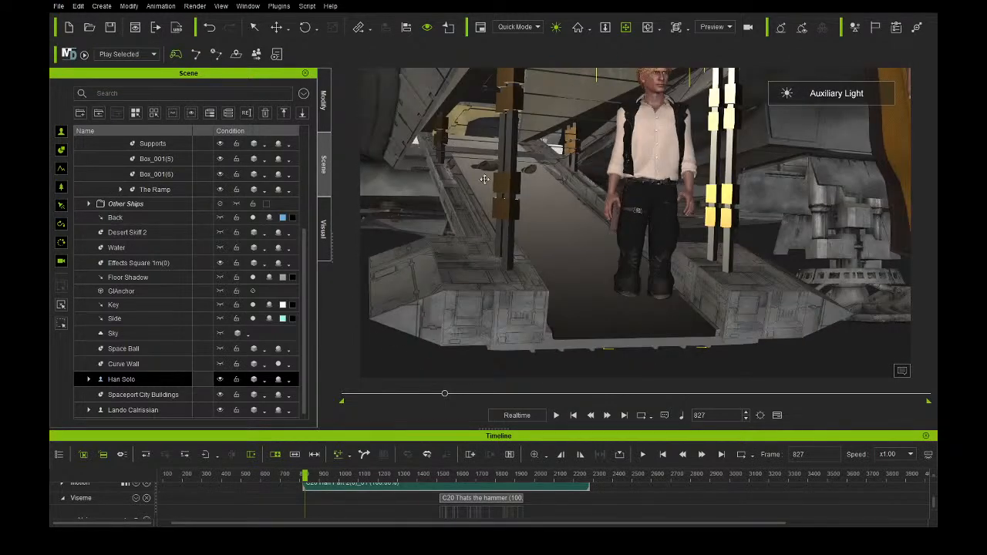
{"action": "right_click_drag", "start_coordinate": [563, 235], "coordinate": [591, 199]}
{"action": "right_click_drag", "start_coordinate": [532, 144], "coordinate": [677, 208]}
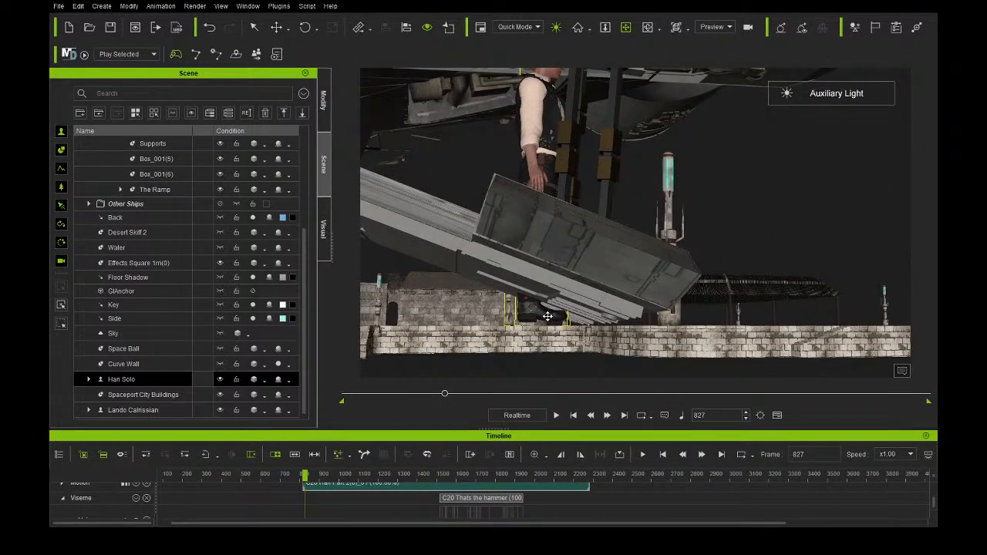
{"action": "right_click_drag", "start_coordinate": [657, 278], "coordinate": [476, 366]}
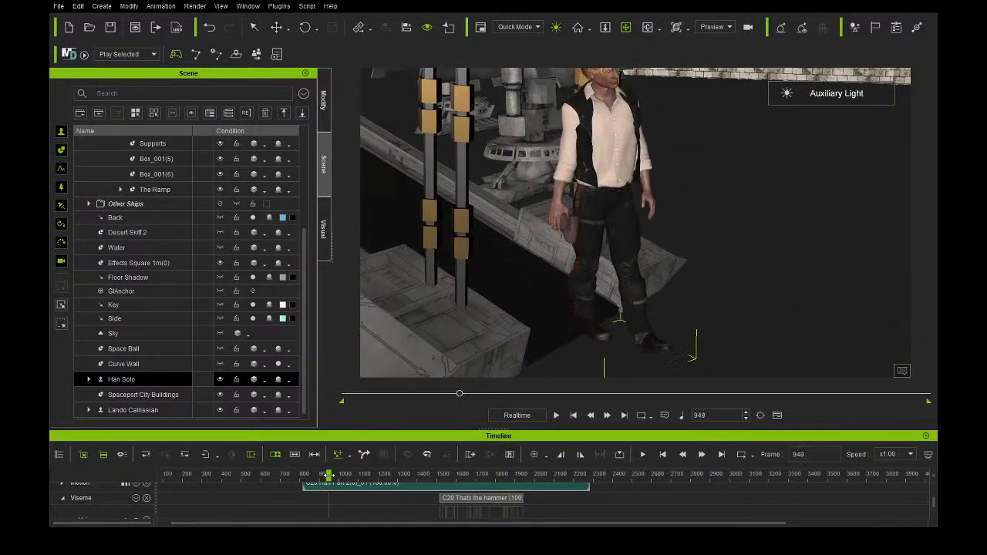
Show Han Solo's transform parameters at frame 974 and enlarge the timeline around his Transform and Motion tracks.
{"action": "left_click_drag", "start_coordinate": [336, 475], "coordinate": [334, 473]}
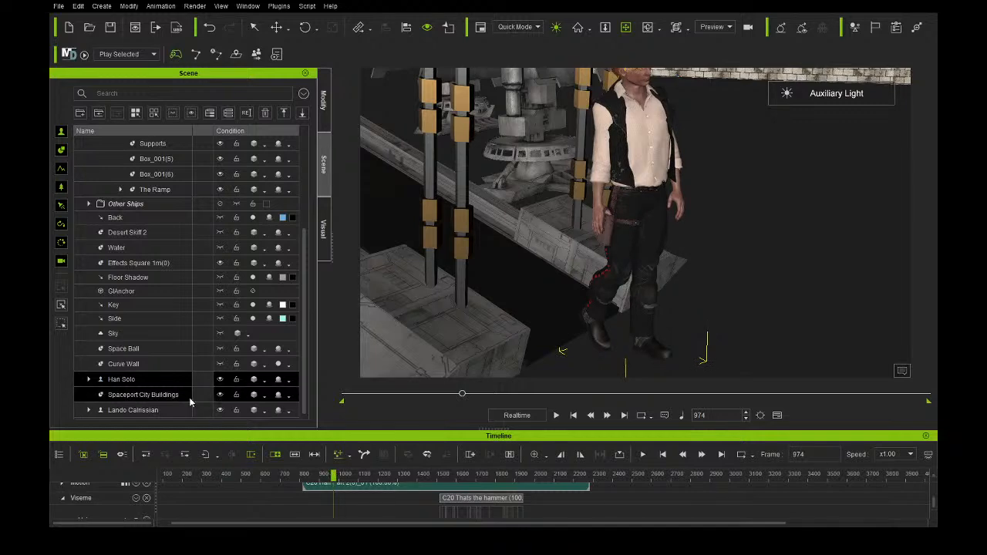
{"action": "left_click", "coordinate": [325, 108]}
{"action": "left_click", "coordinate": [60, 89]}
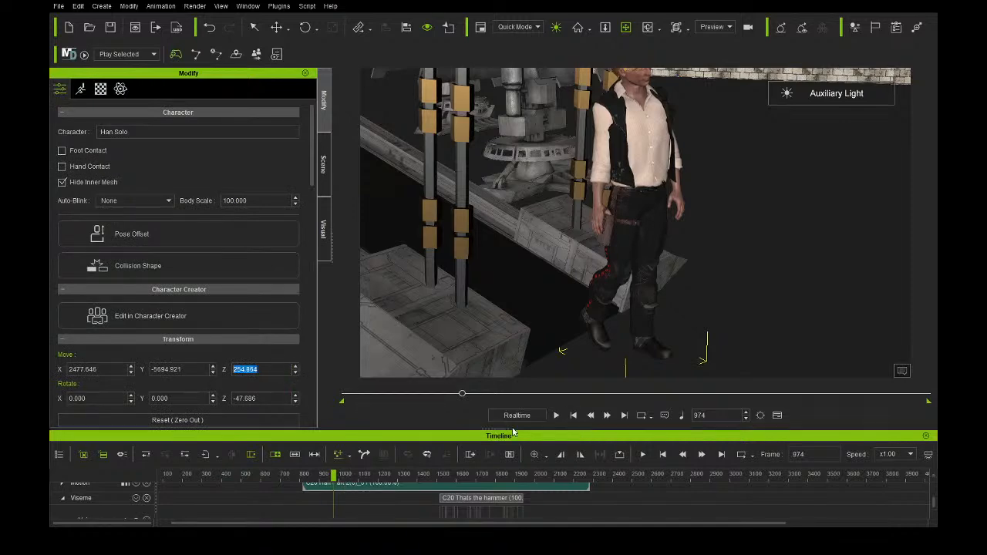
{"action": "left_click_drag", "start_coordinate": [513, 434], "coordinate": [504, 403]}
{"action": "scroll", "coordinate": [383, 456], "scroll_direction": "up", "scroll_amount": 3}
{"action": "scroll", "coordinate": [385, 459], "scroll_direction": "down", "scroll_amount": 2}
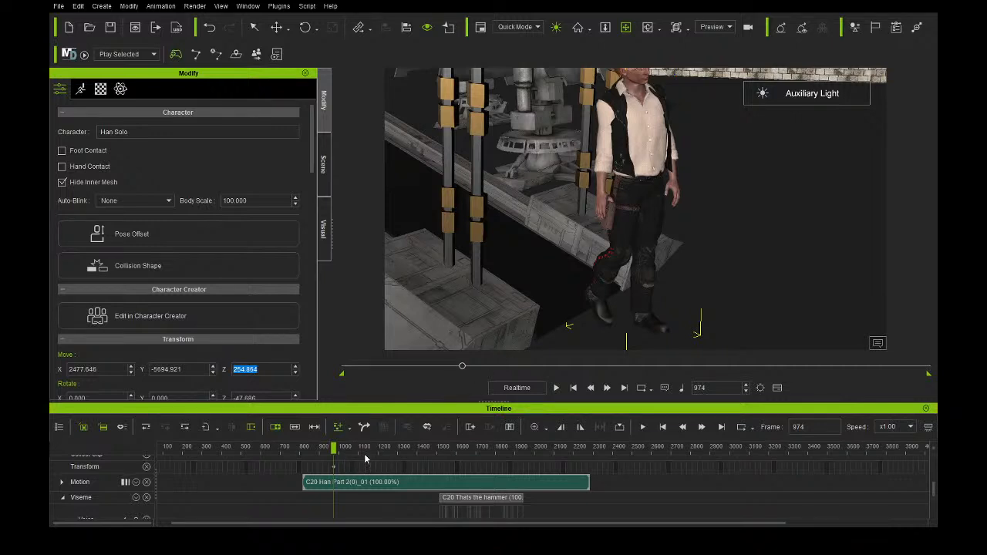
{"action": "scroll", "coordinate": [417, 466], "scroll_direction": "up", "scroll_amount": 6, "text": "ctrl"}
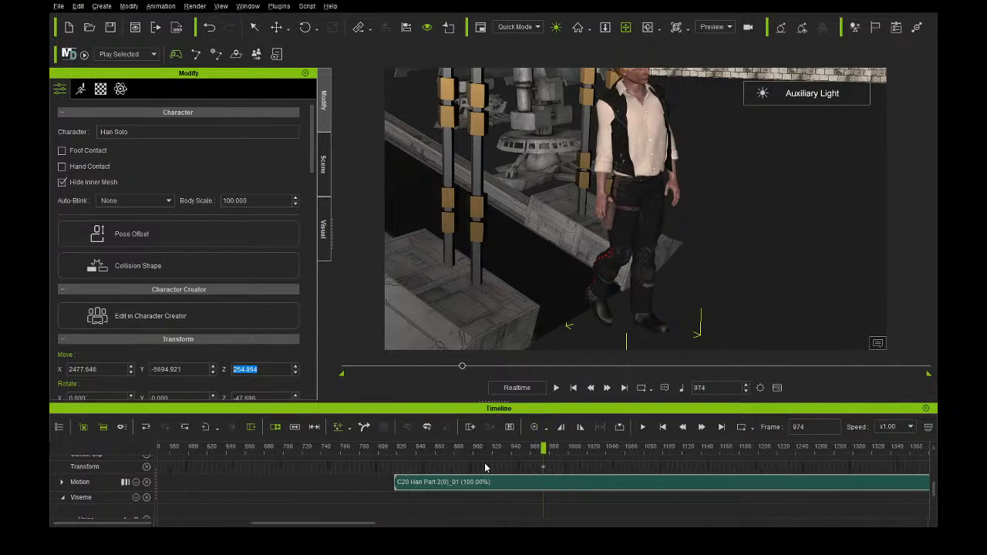
At frame 832, raise Han Solo on the ramp with the Move tool to a Z position of 282.826.
{"action": "left_click_drag", "start_coordinate": [520, 450], "coordinate": [261, 464]}
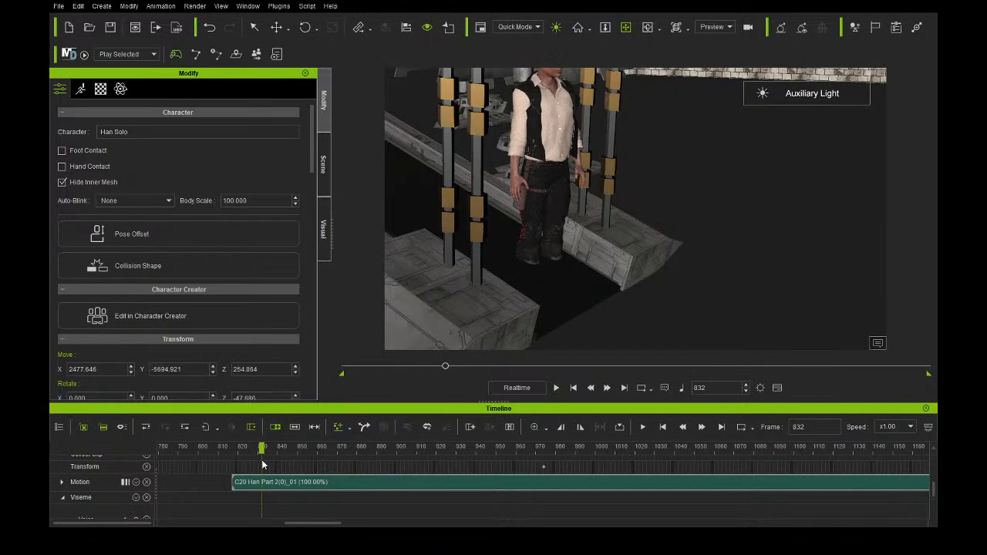
{"action": "left_click", "coordinate": [277, 27]}
{"action": "left_click_drag", "start_coordinate": [550, 249], "coordinate": [557, 218]}
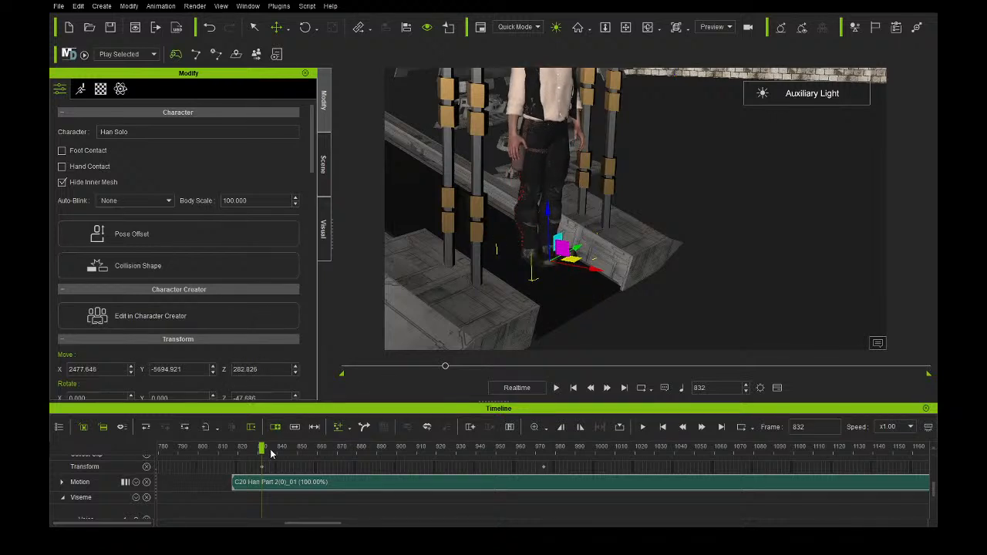
Examine Han Solo's raised-hand pose beneath the ship's hull up close at frames 1111 and 1147.
{"action": "left_click_drag", "start_coordinate": [267, 454], "coordinate": [814, 387]}
{"action": "left_click", "coordinate": [628, 27]}
{"action": "left_click_drag", "start_coordinate": [697, 143], "coordinate": [640, 254]}
{"action": "right_click_drag", "start_coordinate": [640, 254], "coordinate": [437, 168]}
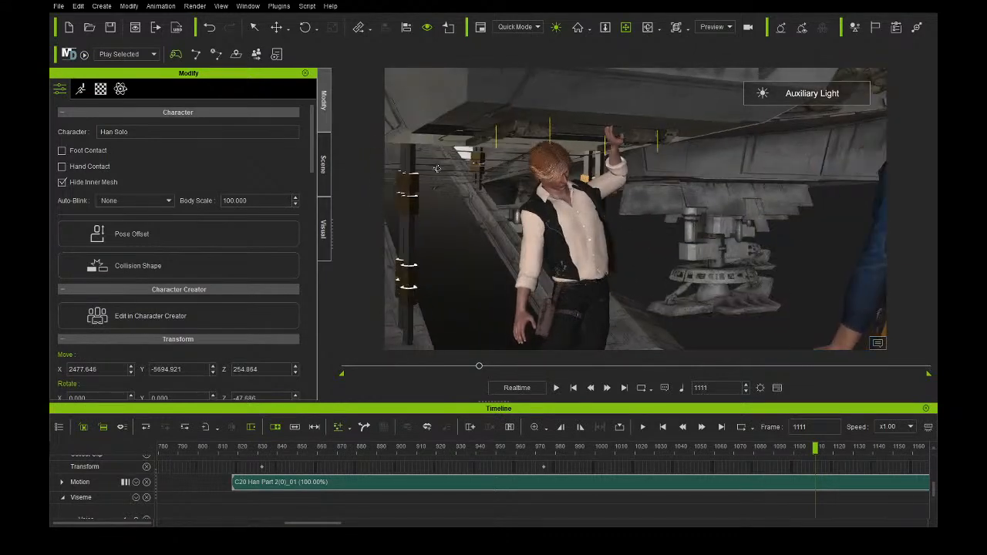
{"action": "left_click_drag", "start_coordinate": [790, 448], "coordinate": [887, 444]}
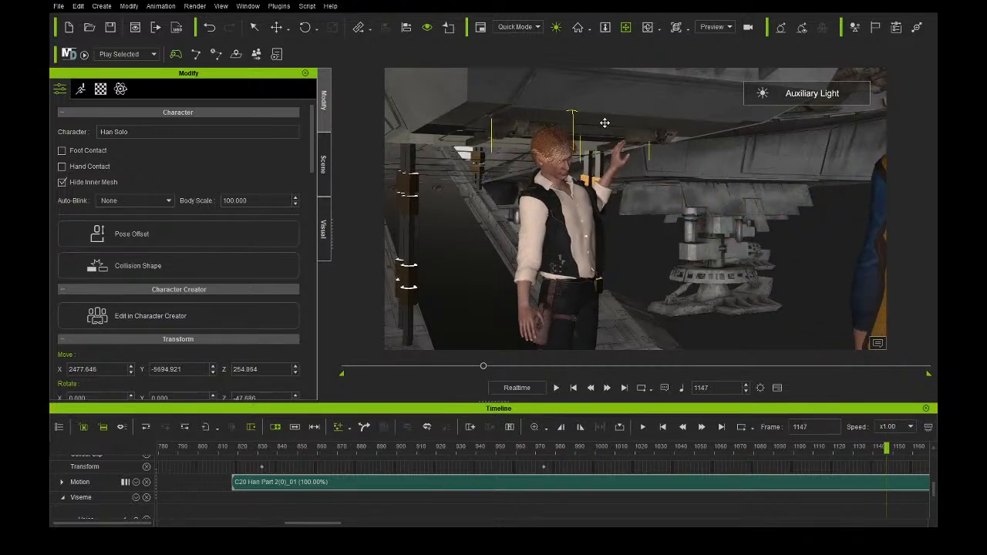
{"action": "left_click_drag", "start_coordinate": [606, 176], "coordinate": [614, 197]}
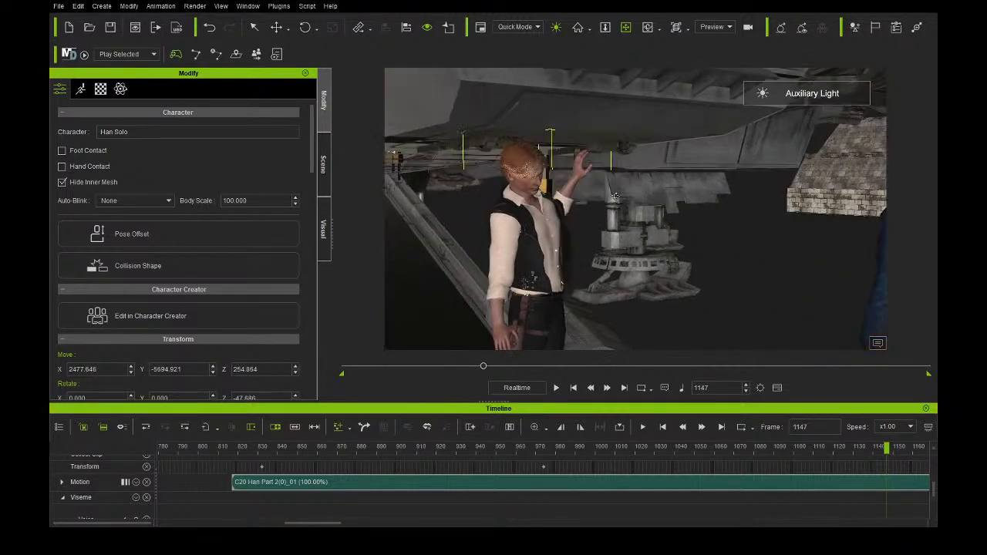
Scrub Han Solo's motion through frames 1418 and 1802, and play the animation on to frame 2117.
{"action": "scroll", "coordinate": [722, 453], "scroll_direction": "down", "scroll_amount": 3}
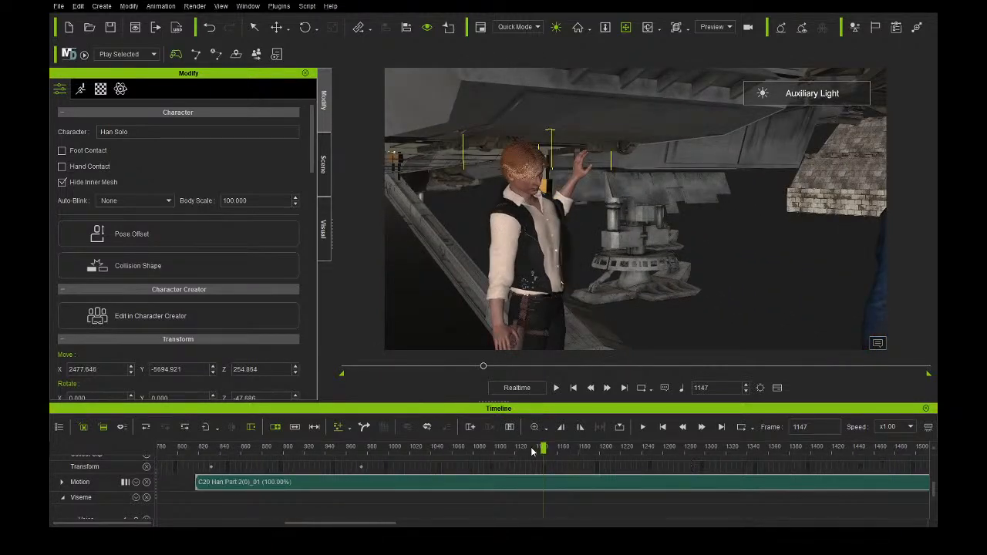
{"action": "left_click_drag", "start_coordinate": [544, 448], "coordinate": [837, 452]}
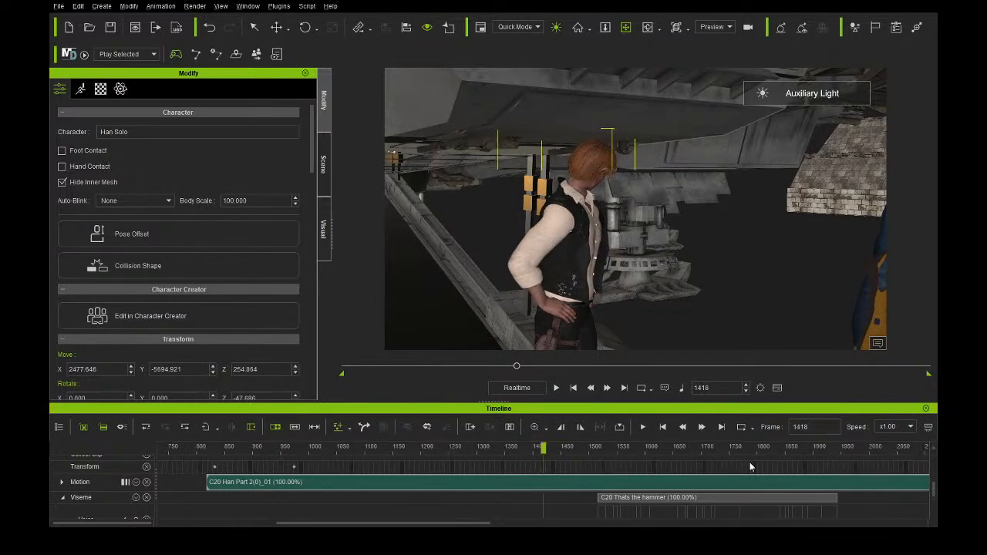
{"action": "scroll", "coordinate": [750, 463], "scroll_direction": "down", "scroll_amount": 2}
{"action": "left_click_drag", "start_coordinate": [564, 452], "coordinate": [599, 442]}
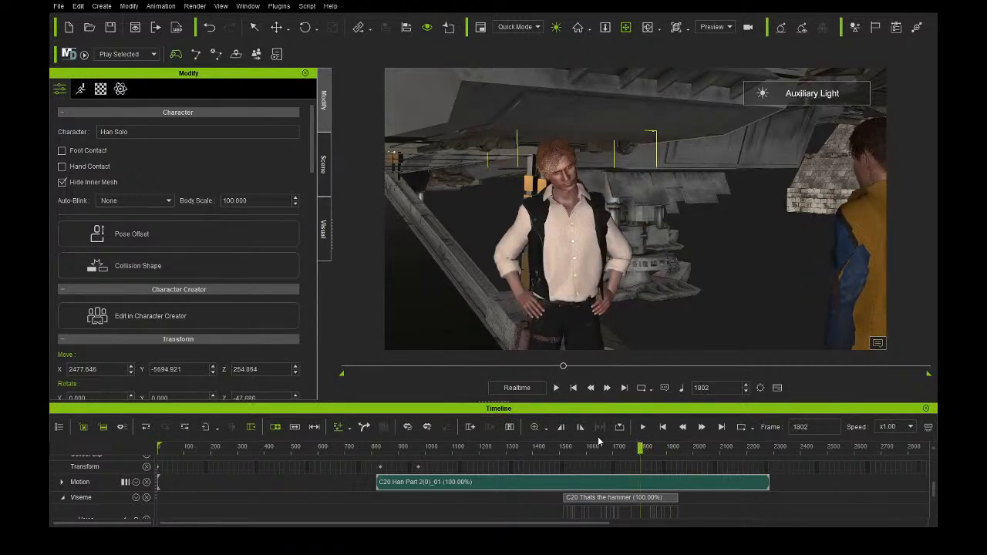
{"action": "left_click", "coordinate": [556, 388]}
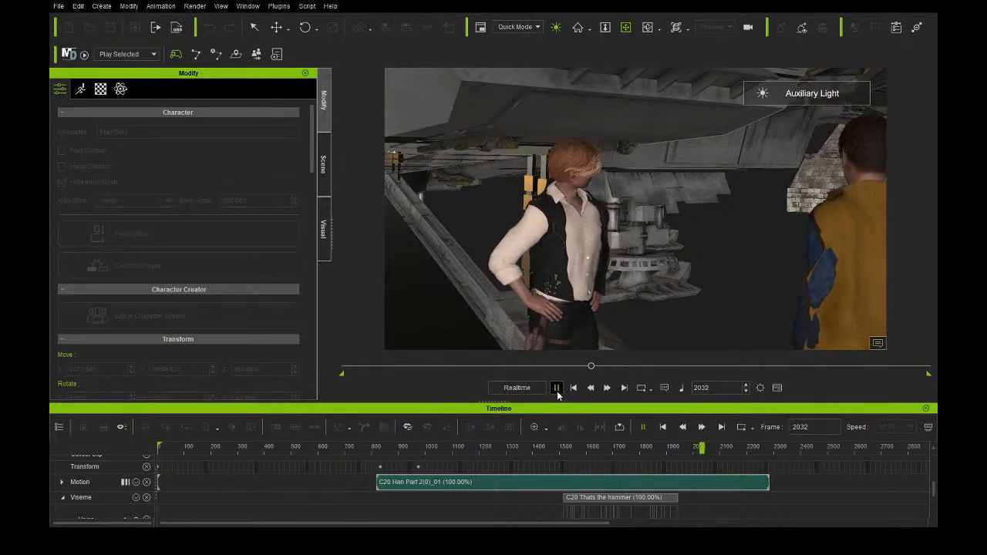
{"action": "left_click", "coordinate": [556, 388]}
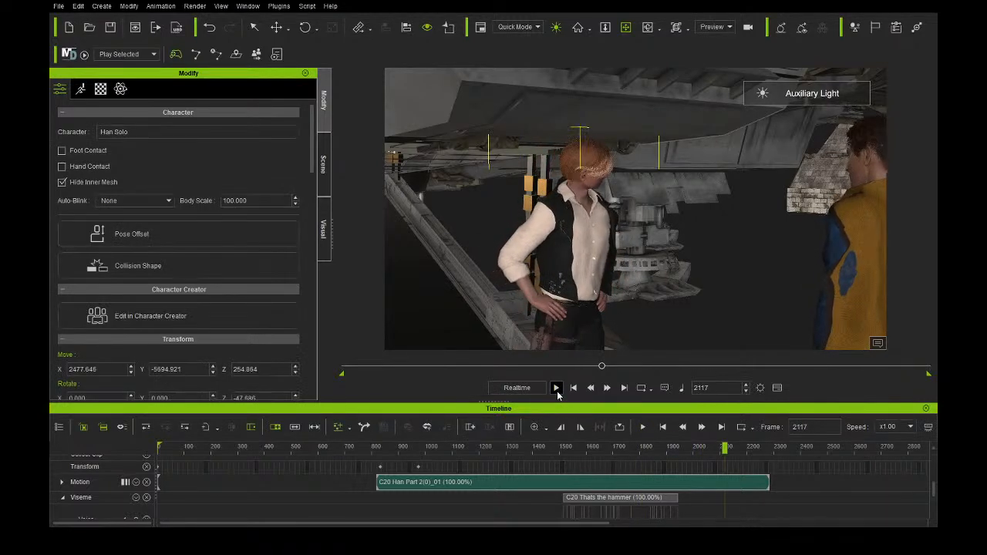
Split Han Solo's motion clip at frame 2207, delete the leftover part, and check the clip's new end on the enlarged timeline.
{"action": "mouse_move", "coordinate": [753, 454]}
{"action": "left_mouse_down"}
{"action": "mouse_move", "coordinate": [769, 456]}
{"action": "mouse_move", "coordinate": [715, 460]}
{"action": "mouse_move", "coordinate": [748, 465]}
{"action": "left_mouse_up"}
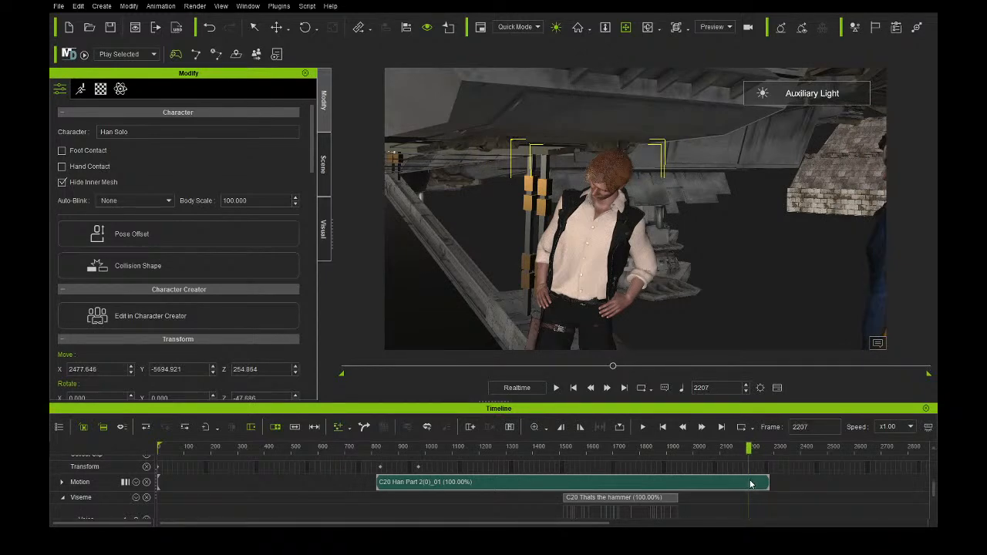
{"action": "left_click", "coordinate": [751, 483]}
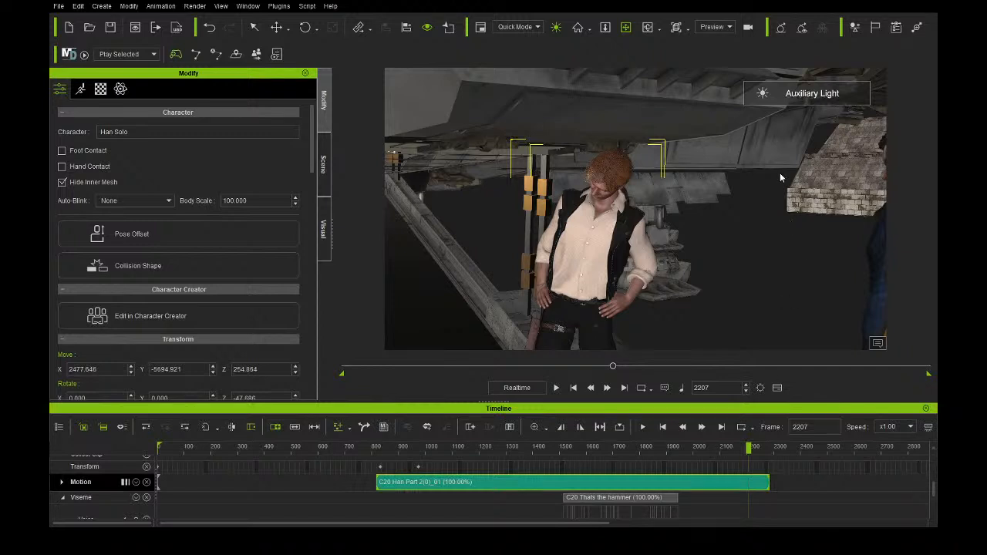
{"action": "key", "text": "ctrl+b"}
{"action": "left_click", "coordinate": [759, 483]}
{"action": "left_click", "coordinate": [753, 449]}
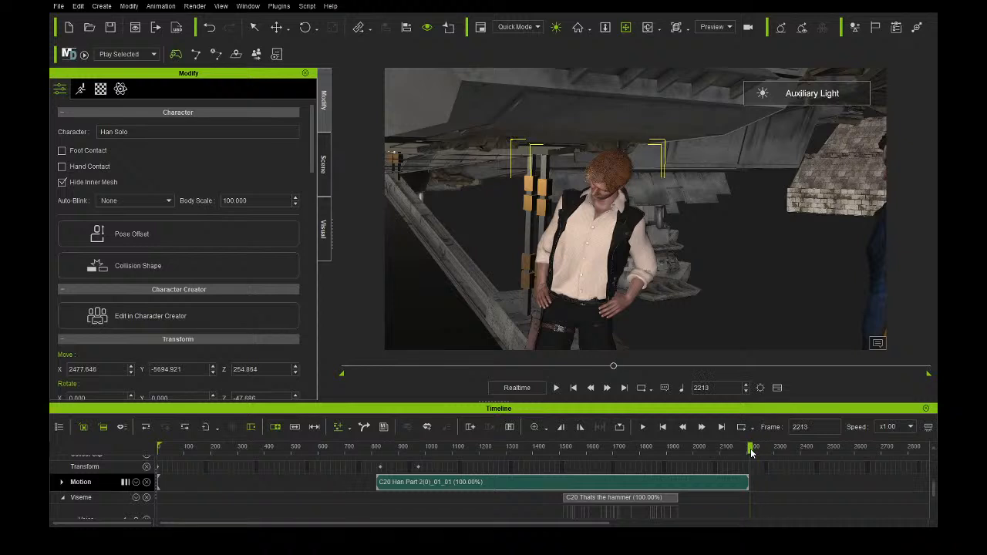
{"action": "scroll", "coordinate": [740, 482], "scroll_direction": "up", "scroll_amount": 5}
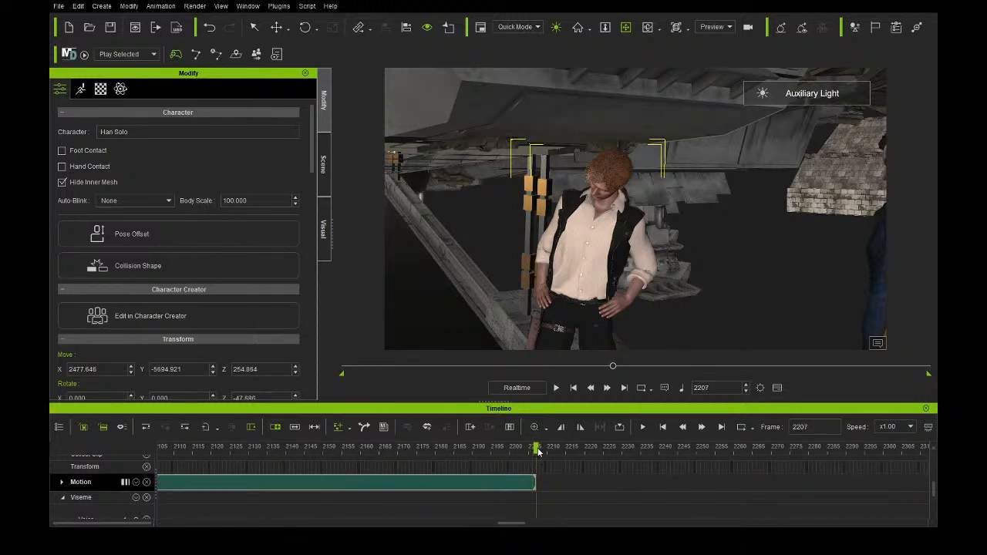
Examine how Han Solo and Lando face each other at frame 2207, from wide views of the ship to closer side views.
{"action": "right_click_drag", "start_coordinate": [621, 111], "coordinate": [703, 167]}
{"action": "scroll", "coordinate": [679, 182], "scroll_direction": "down", "scroll_amount": 5}
{"action": "scroll", "coordinate": [675, 190], "scroll_direction": "down", "scroll_amount": 8}
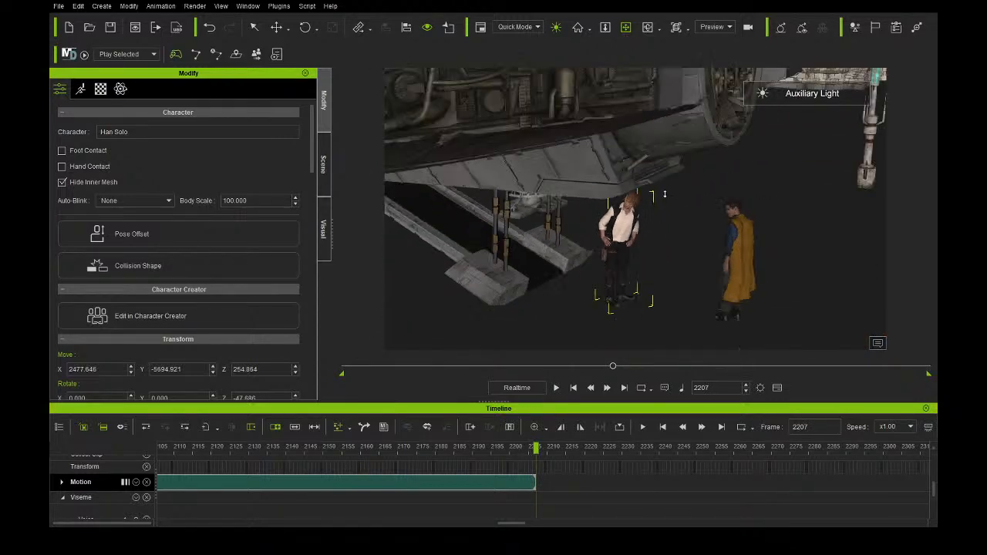
{"action": "middle_click_drag", "start_coordinate": [673, 179], "coordinate": [628, 191]}
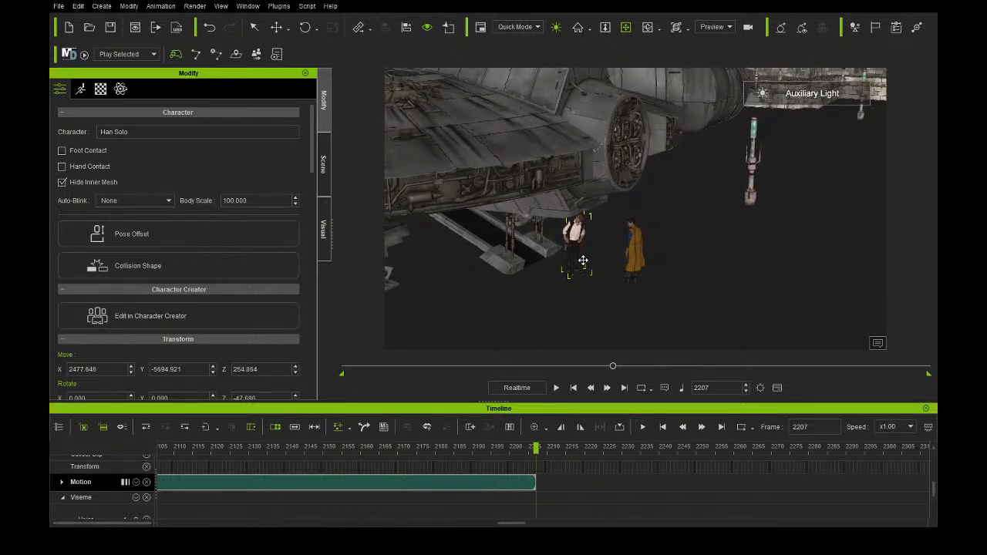
{"action": "right_click_drag", "start_coordinate": [578, 270], "coordinate": [586, 209]}
{"action": "scroll", "coordinate": [589, 220], "scroll_direction": "up", "scroll_amount": 8}
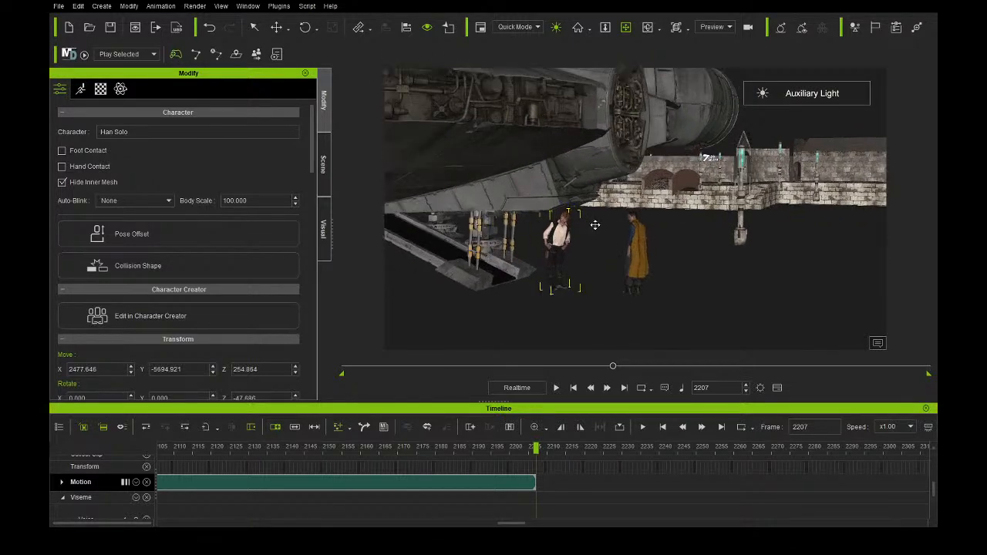
{"action": "scroll", "coordinate": [596, 225], "scroll_direction": "up", "scroll_amount": 1}
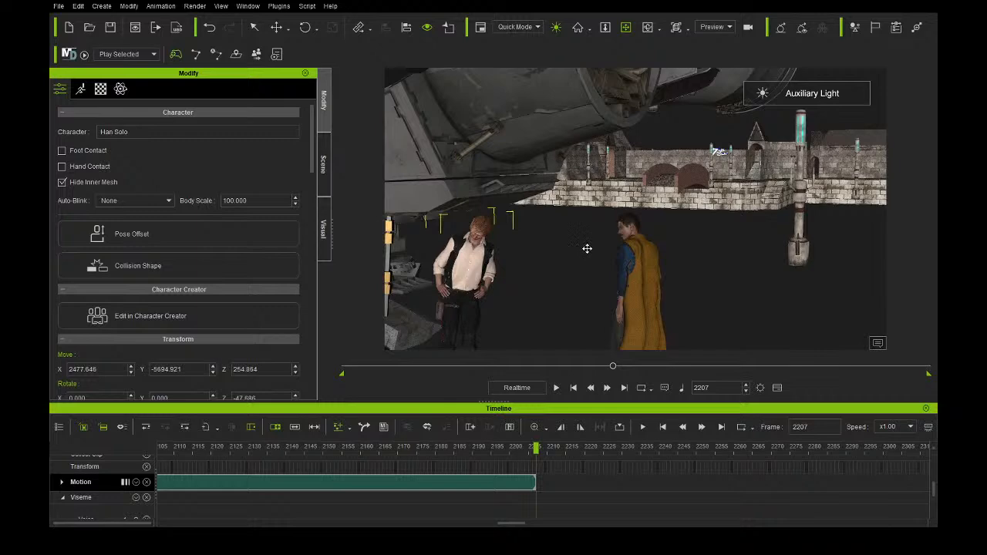
{"action": "left_click_drag", "start_coordinate": [587, 248], "coordinate": [639, 218]}
{"action": "scroll", "coordinate": [636, 220], "scroll_direction": "up", "scroll_amount": 4}
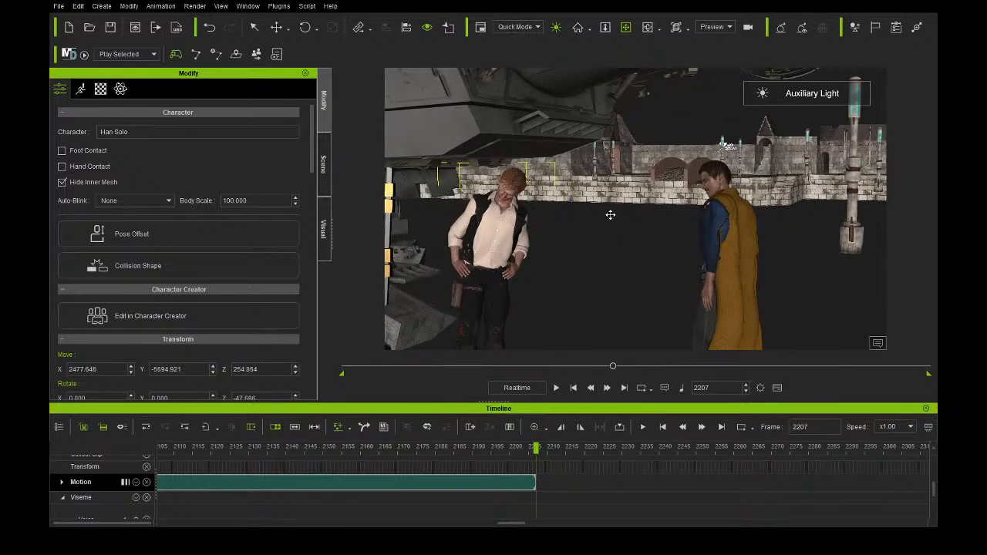
{"action": "right_click_drag", "start_coordinate": [611, 234], "coordinate": [673, 219]}
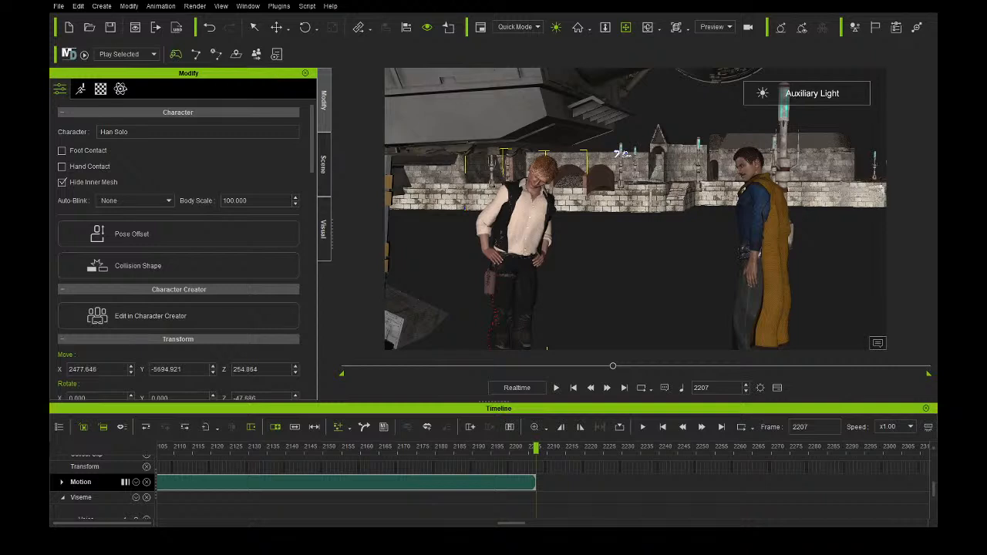
Go back to frame 749 and examine where Han Solo and Lando stand before Han's motion clip begins.
{"action": "left_click_drag", "start_coordinate": [511, 524], "coordinate": [284, 525]}
{"action": "left_click_drag", "start_coordinate": [415, 450], "coordinate": [395, 450]}
{"action": "scroll", "coordinate": [574, 230], "scroll_direction": "down", "scroll_amount": 3}
{"action": "right_click_drag", "start_coordinate": [599, 200], "coordinate": [653, 197]}
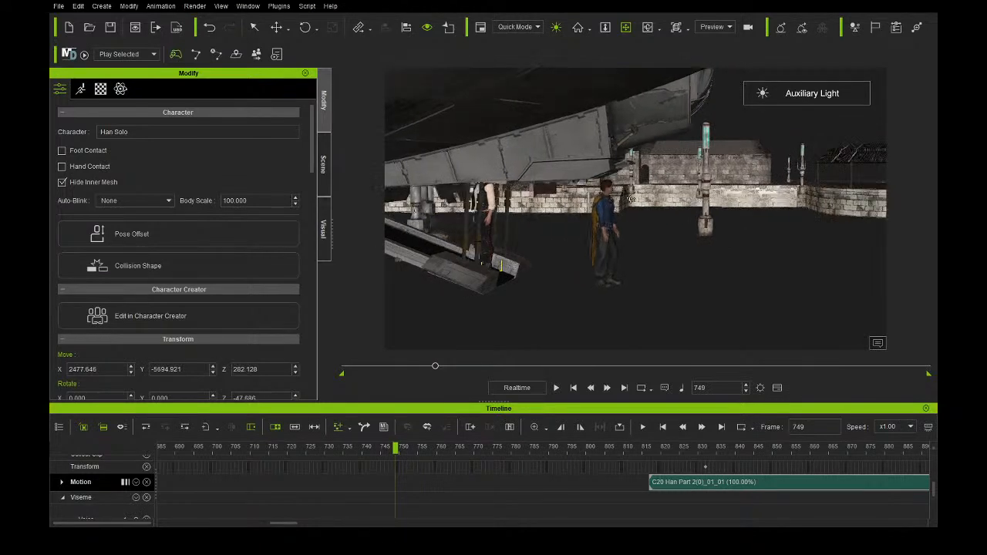
{"action": "left_click_drag", "start_coordinate": [676, 203], "coordinate": [644, 202]}
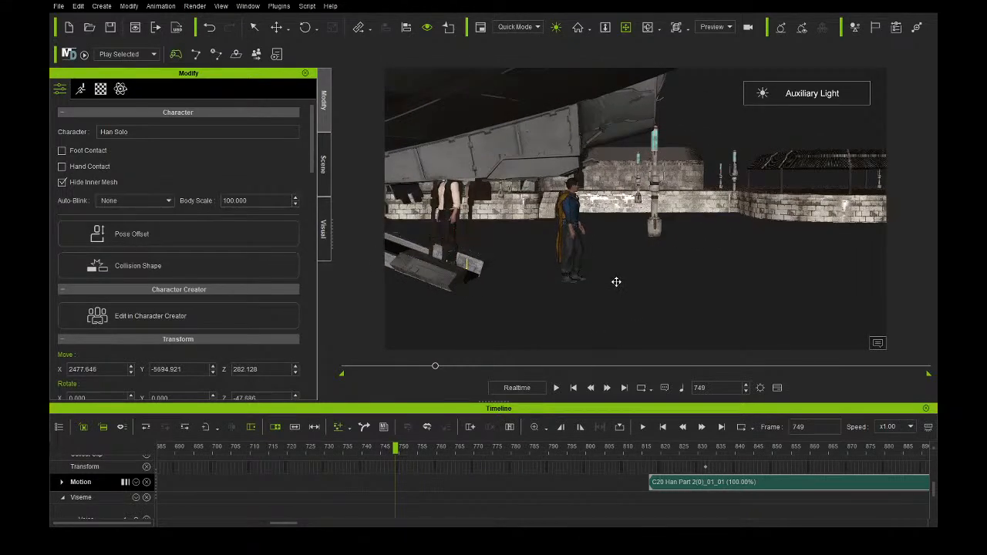
Play the animation from frame 749 to frame 2136 and look at Han Solo and Lando from a slightly turned view.
{"action": "left_click_drag", "start_coordinate": [616, 282], "coordinate": [626, 285]}
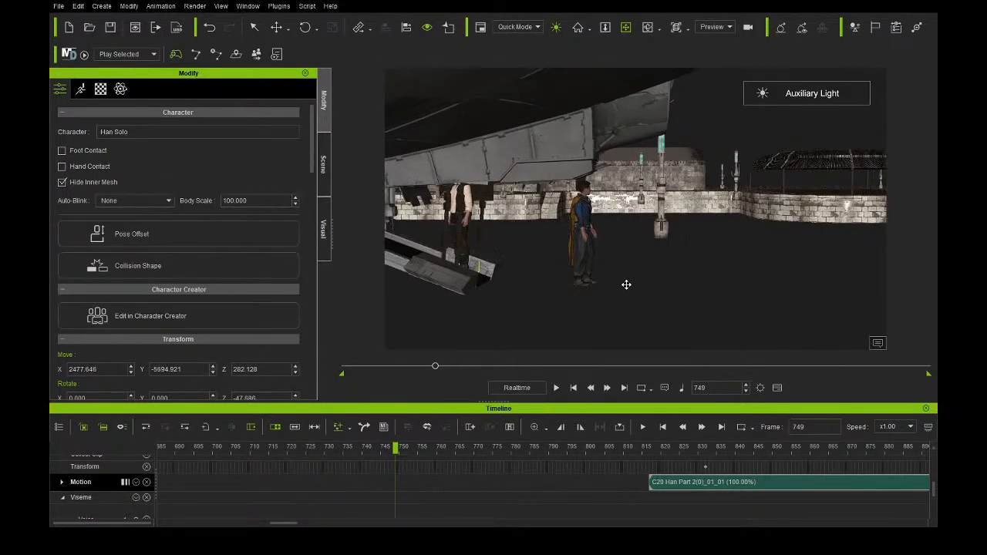
{"action": "left_click", "coordinate": [557, 388]}
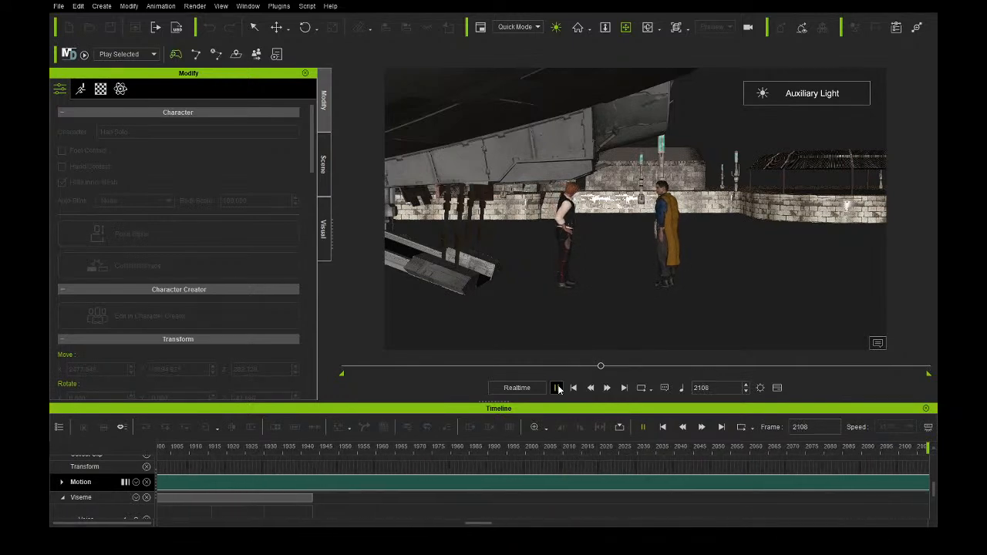
{"action": "left_click", "coordinate": [557, 389]}
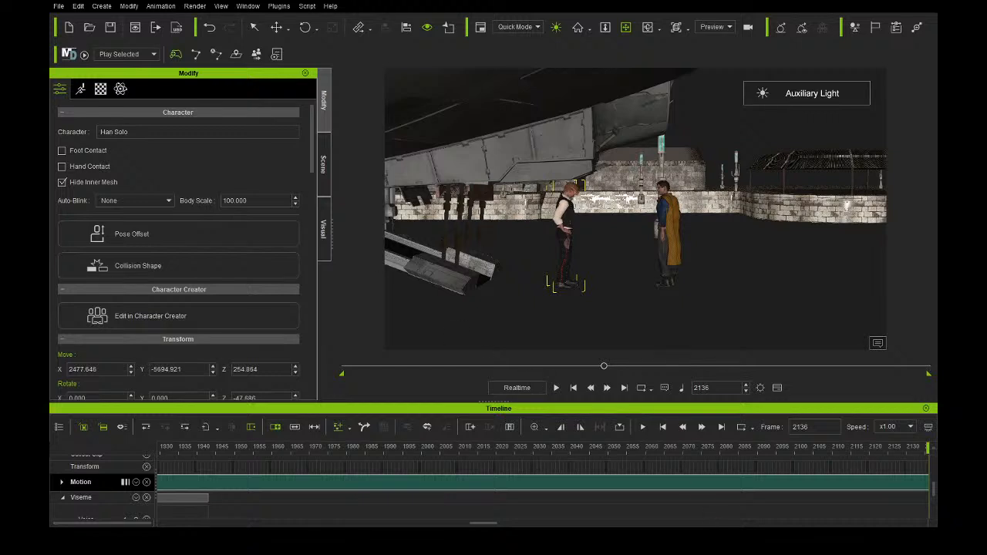
{"action": "left_click_drag", "start_coordinate": [652, 185], "coordinate": [665, 142]}
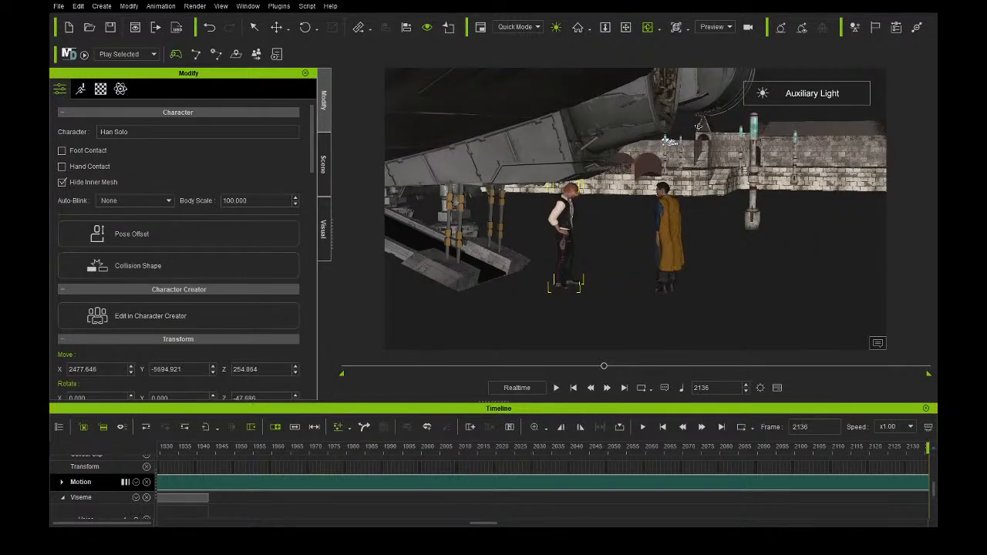
Go back to frame 1959 and examine Han Solo and Lando in close-up and from behind Lando.
{"action": "left_click_drag", "start_coordinate": [605, 369], "coordinate": [583, 369]}
{"action": "left_click_drag", "start_coordinate": [700, 204], "coordinate": [587, 185]}
{"action": "scroll", "coordinate": [545, 211], "scroll_direction": "up", "scroll_amount": 4}
{"action": "scroll", "coordinate": [544, 212], "scroll_direction": "up", "scroll_amount": 2}
{"action": "left_click", "coordinate": [626, 27]}
{"action": "left_click_drag", "start_coordinate": [523, 177], "coordinate": [729, 271]}
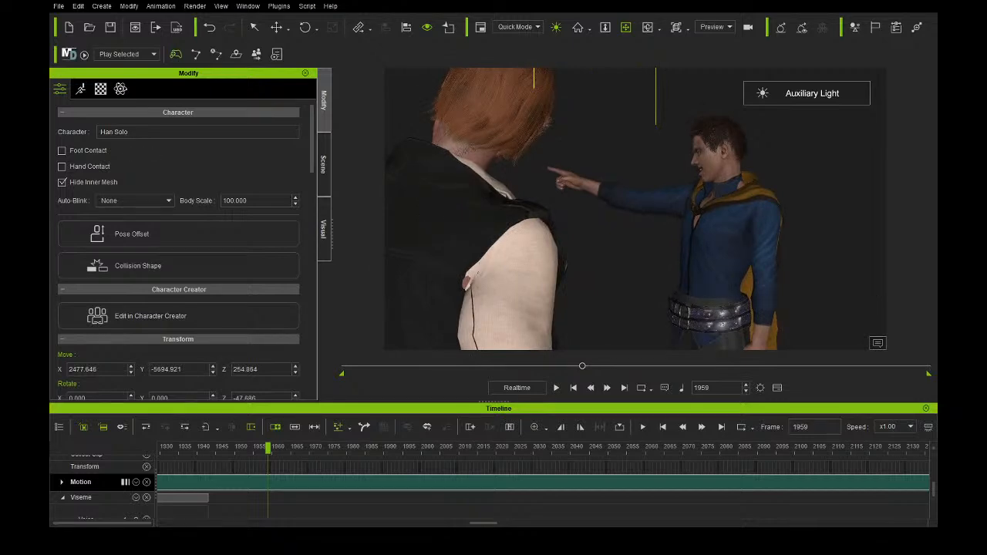
{"action": "right_click_drag", "start_coordinate": [530, 170], "coordinate": [599, 239]}
{"action": "right_click_drag", "start_coordinate": [671, 242], "coordinate": [563, 221]}
{"action": "left_click_drag", "start_coordinate": [649, 246], "coordinate": [563, 242]}
{"action": "scroll", "coordinate": [563, 251], "scroll_direction": "down", "scroll_amount": 2}
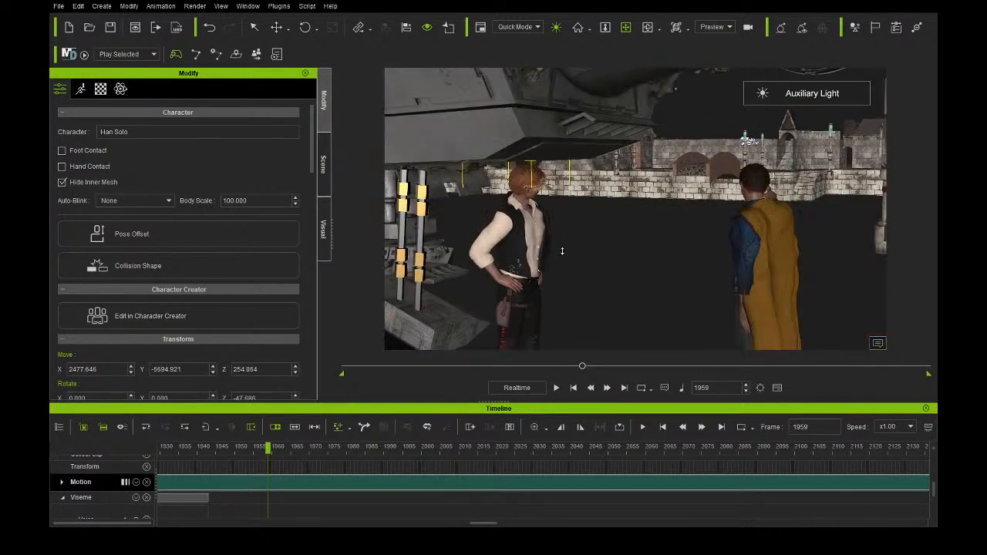
{"action": "scroll", "coordinate": [559, 239], "scroll_direction": "down", "scroll_amount": 2}
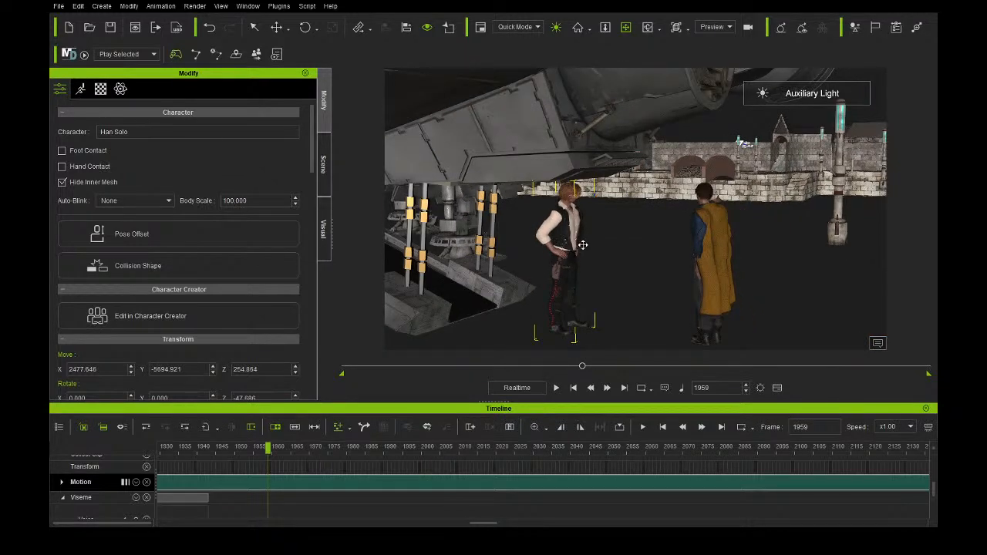
Look around the ship's hull, underside and landing gear near the two characters at frame 1959.
{"action": "left_click_drag", "start_coordinate": [607, 230], "coordinate": [570, 224]}
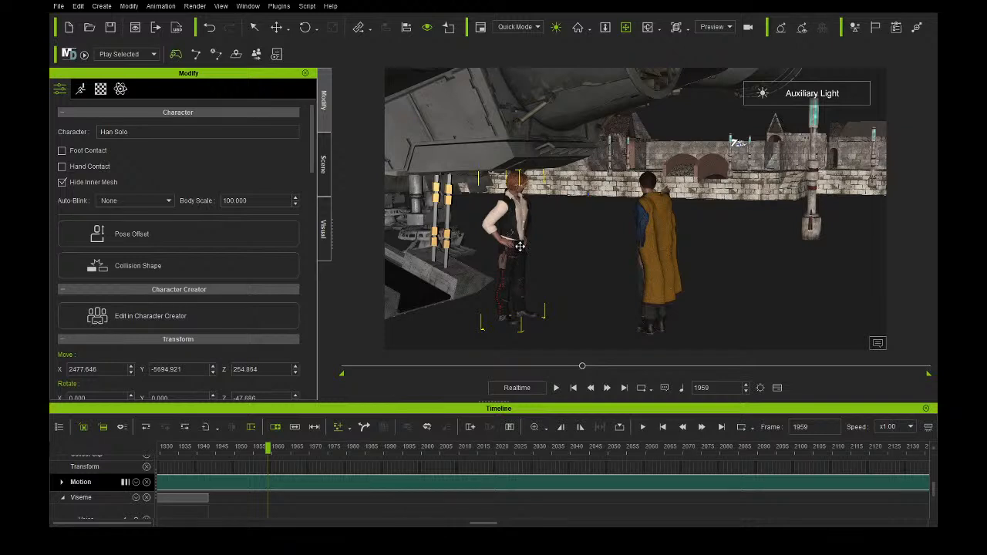
{"action": "left_click_drag", "start_coordinate": [569, 239], "coordinate": [496, 295]}
{"action": "left_click_drag", "start_coordinate": [562, 256], "coordinate": [524, 268]}
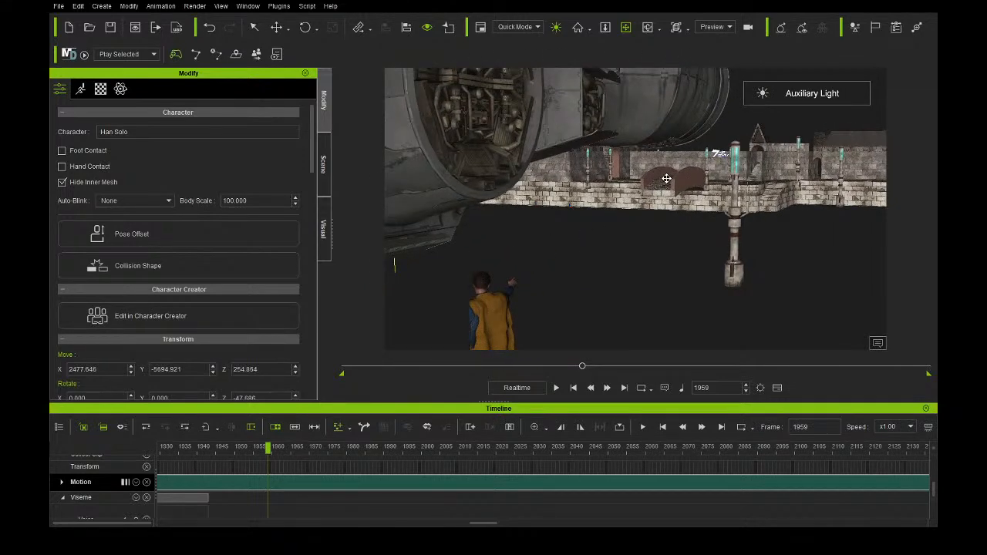
{"action": "left_click_drag", "start_coordinate": [597, 229], "coordinate": [661, 209]}
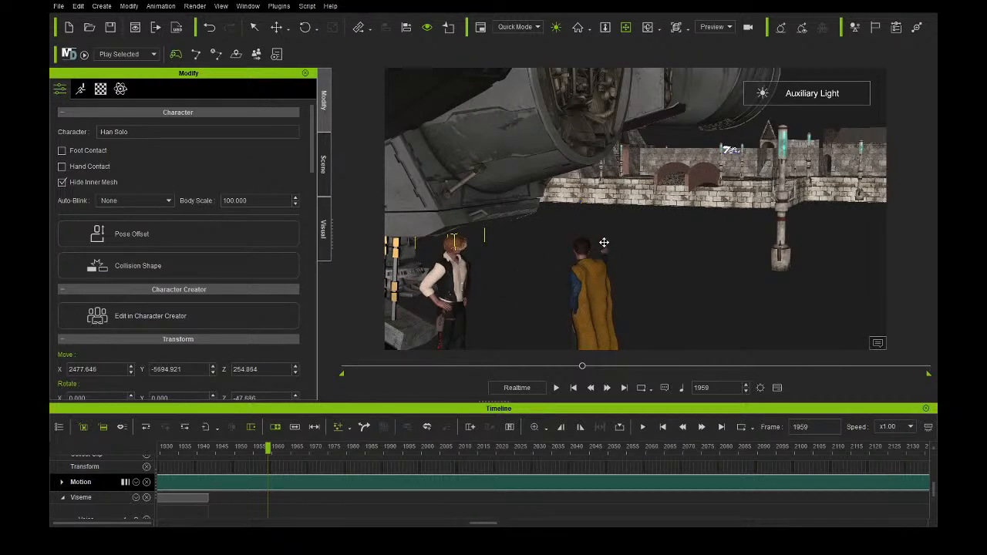
{"action": "left_click_drag", "start_coordinate": [602, 242], "coordinate": [576, 245]}
{"action": "right_click_drag", "start_coordinate": [575, 245], "coordinate": [535, 269]}
{"action": "right_click_drag", "start_coordinate": [647, 260], "coordinate": [696, 246]}
{"action": "left_click_drag", "start_coordinate": [766, 250], "coordinate": [414, 211]}
{"action": "left_click_drag", "start_coordinate": [686, 240], "coordinate": [628, 233]}
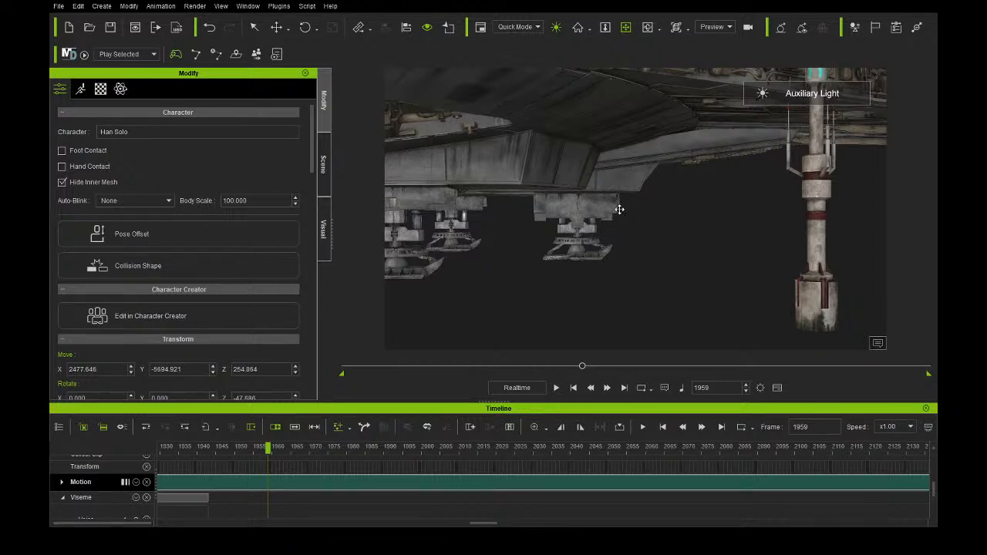
{"action": "left_click_drag", "start_coordinate": [619, 245], "coordinate": [641, 253]}
{"action": "left_click_drag", "start_coordinate": [538, 257], "coordinate": [756, 219]}
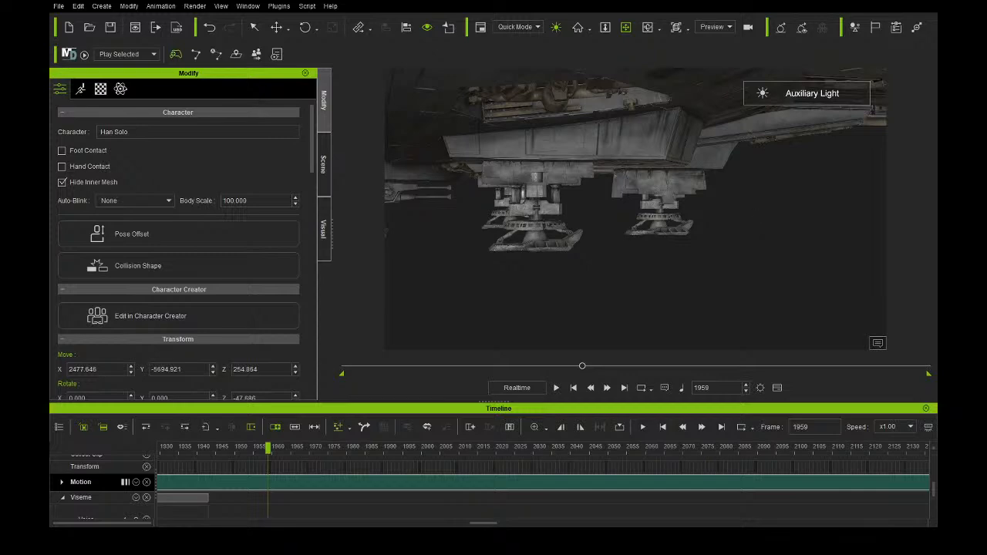
Bring Han Solo and Lando back into view at frame 1959 and inspect them from behind Lando and slightly above.
{"action": "left_click_drag", "start_coordinate": [617, 158], "coordinate": [778, 173]}
{"action": "right_click_drag", "start_coordinate": [778, 173], "coordinate": [808, 179]}
{"action": "right_click_drag", "start_coordinate": [645, 188], "coordinate": [867, 187]}
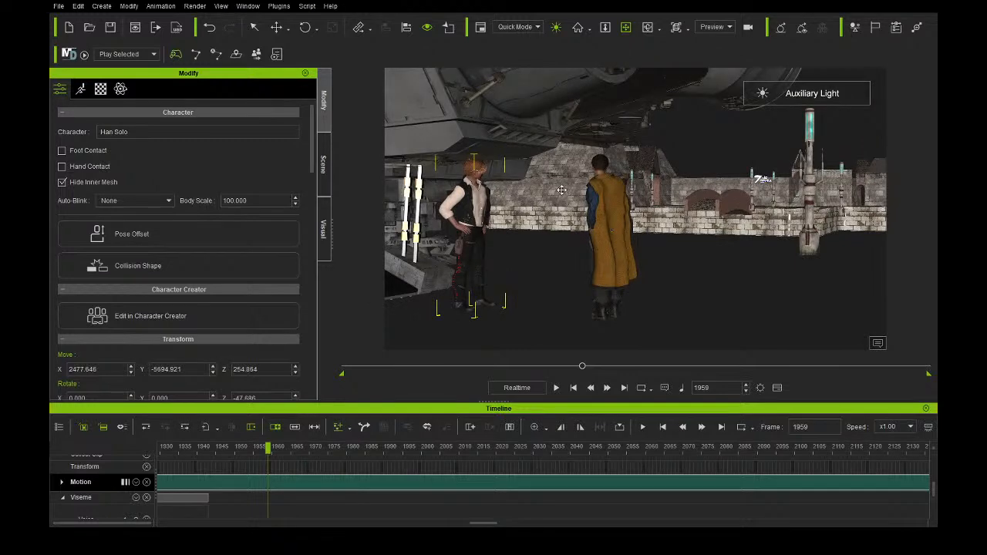
{"action": "left_click_drag", "start_coordinate": [563, 189], "coordinate": [590, 197]}
{"action": "right_click_drag", "start_coordinate": [569, 192], "coordinate": [598, 199]}
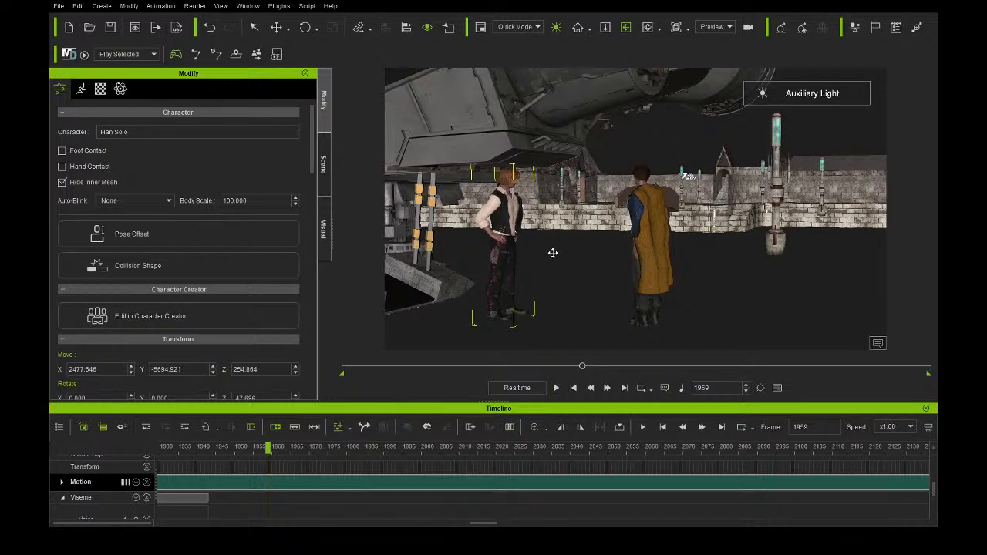
{"action": "right_click_drag", "start_coordinate": [568, 216], "coordinate": [587, 253]}
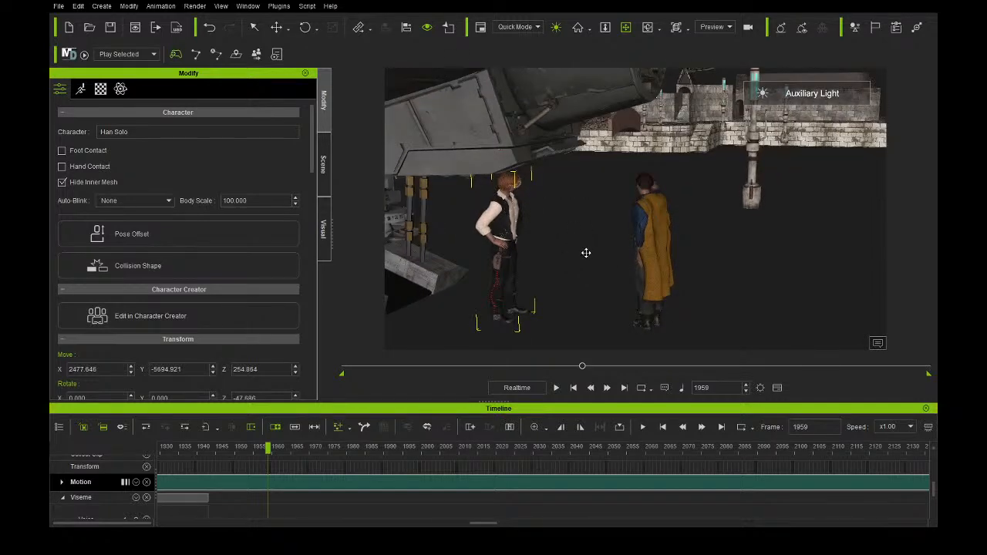
Add a transform key for Han Solo at frame 2207, at the end of his motion clip.
{"action": "scroll", "coordinate": [500, 472], "scroll_direction": "down", "scroll_amount": 5}
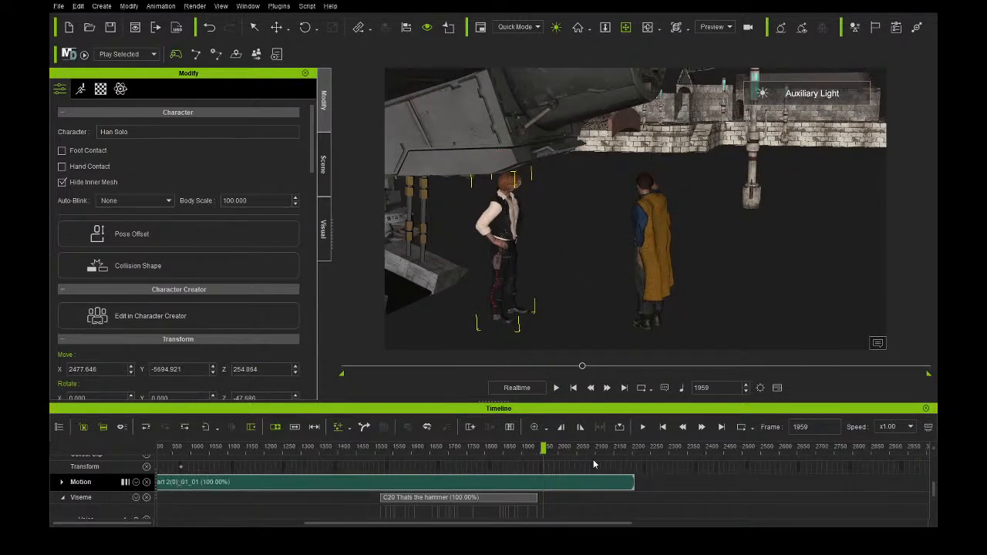
{"action": "left_click_drag", "start_coordinate": [589, 449], "coordinate": [636, 455]}
{"action": "scroll", "coordinate": [633, 453], "scroll_direction": "up", "scroll_amount": 6}
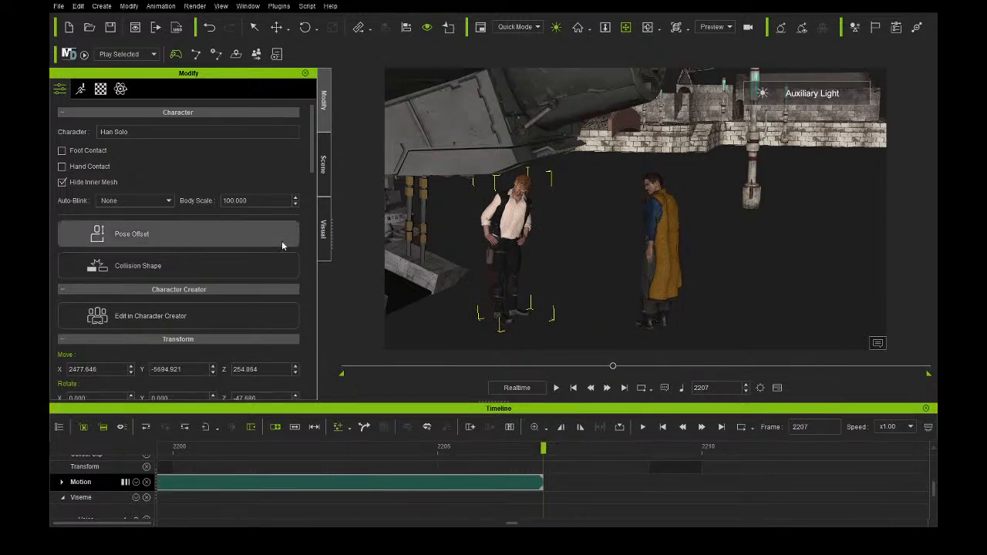
{"action": "left_click", "coordinate": [131, 368]}
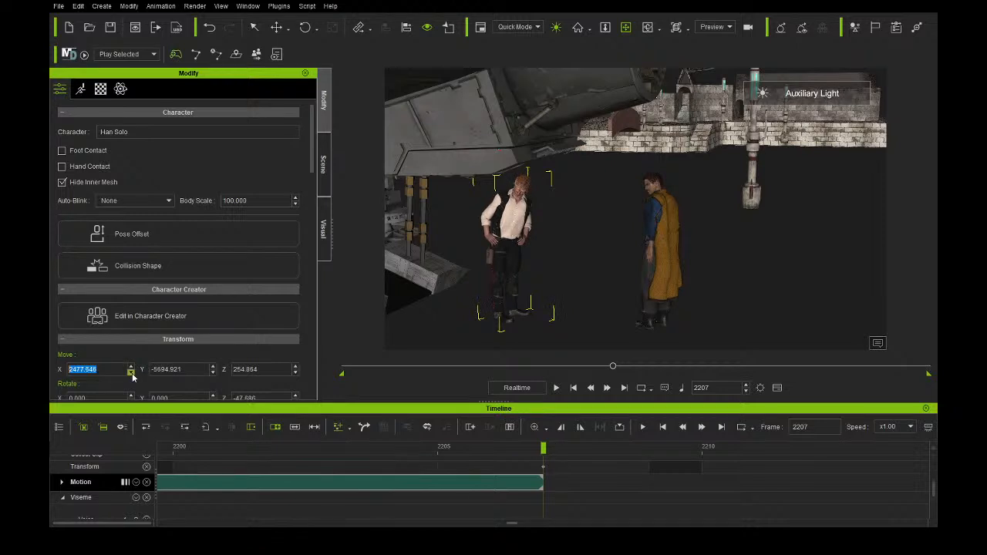
Compare the ends of Lando's and Han Solo's motion clips around frame 2207.
{"action": "left_click", "coordinate": [321, 181]}
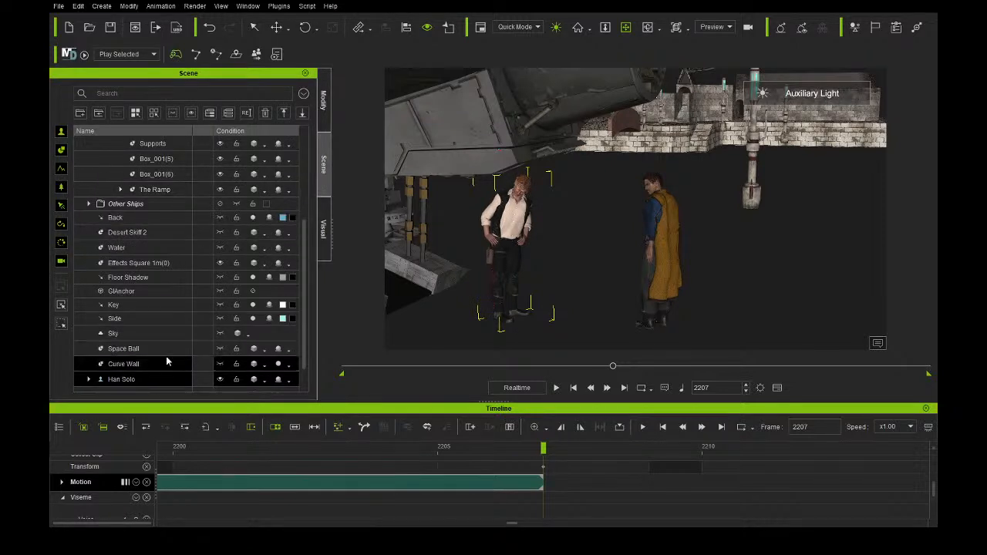
{"action": "scroll", "coordinate": [165, 354], "scroll_direction": "down", "scroll_amount": 1}
{"action": "left_click", "coordinate": [161, 379]}
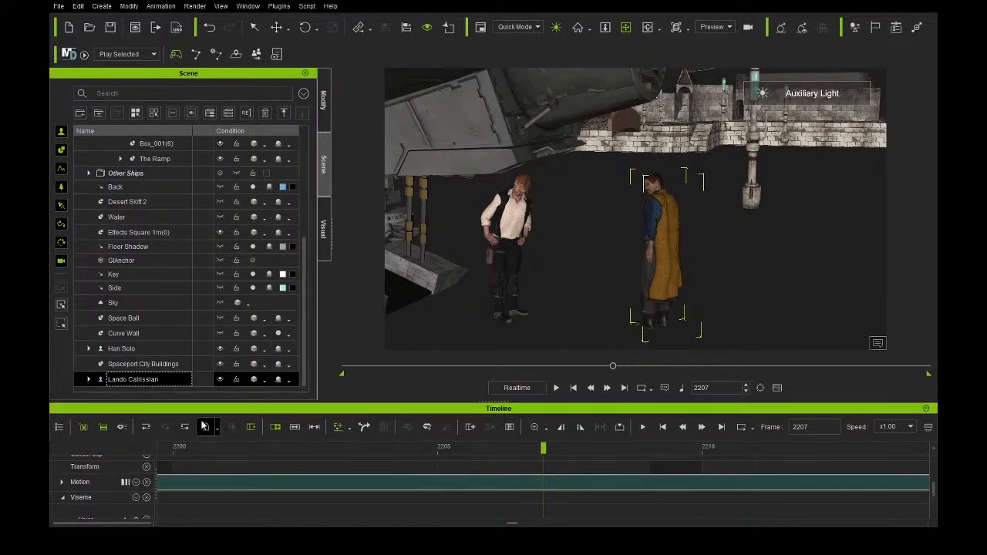
{"action": "scroll", "coordinate": [470, 465], "scroll_direction": "down", "scroll_amount": 5}
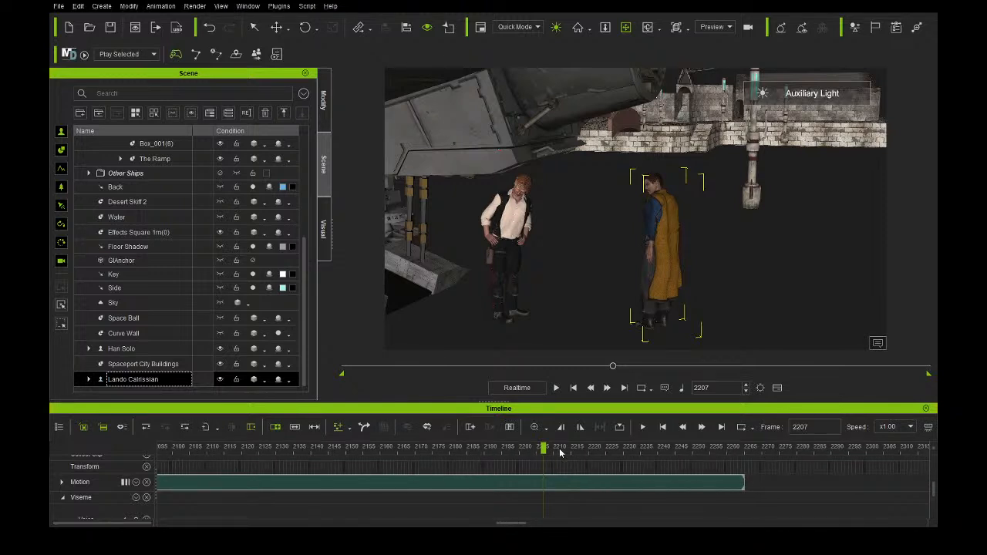
{"action": "left_click_drag", "start_coordinate": [565, 448], "coordinate": [513, 451]}
{"action": "left_click", "coordinate": [142, 364]}
{"action": "left_click", "coordinate": [132, 349]}
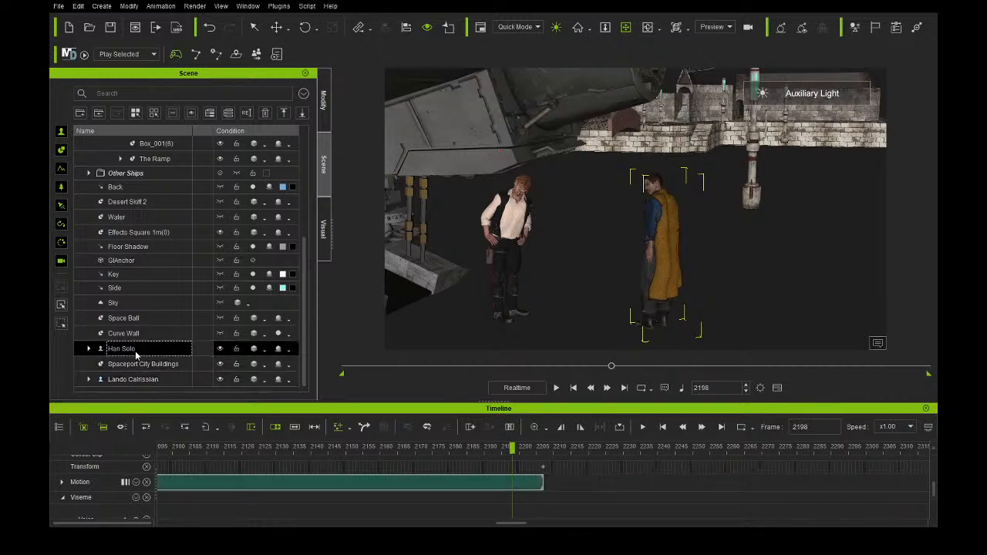
{"action": "left_click", "coordinate": [544, 450]}
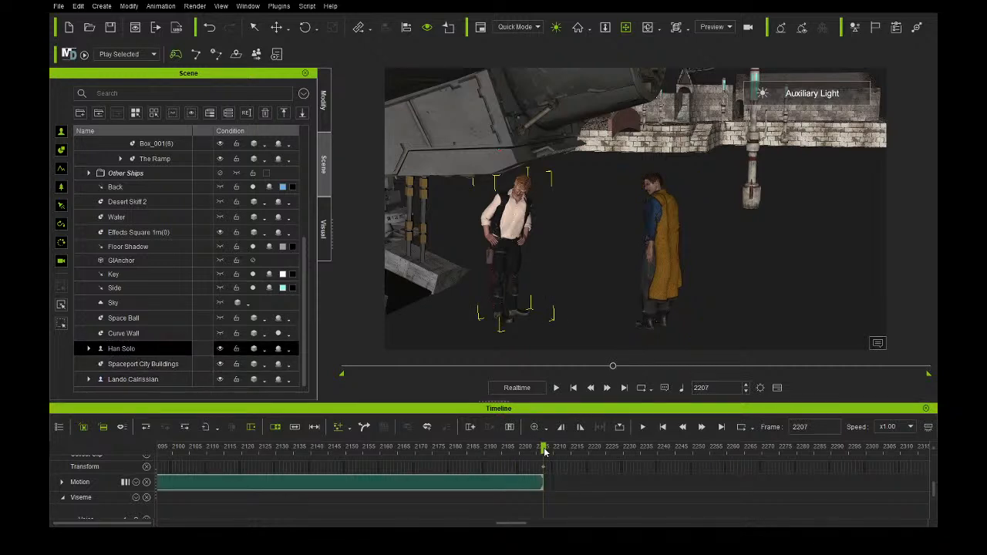
Split Lando Calrissian's motion clip at frame 2207 and delete the leftover part.
{"action": "left_click", "coordinate": [151, 379]}
{"action": "scroll", "coordinate": [562, 492], "scroll_direction": "up", "scroll_amount": 3}
{"action": "scroll", "coordinate": [562, 493], "scroll_direction": "up", "scroll_amount": 2}
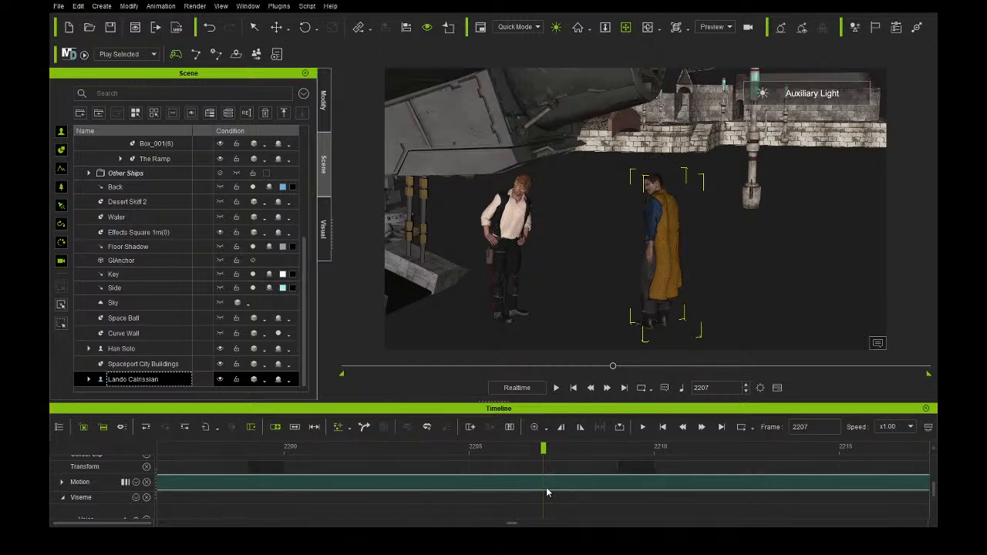
{"action": "left_click", "coordinate": [545, 489]}
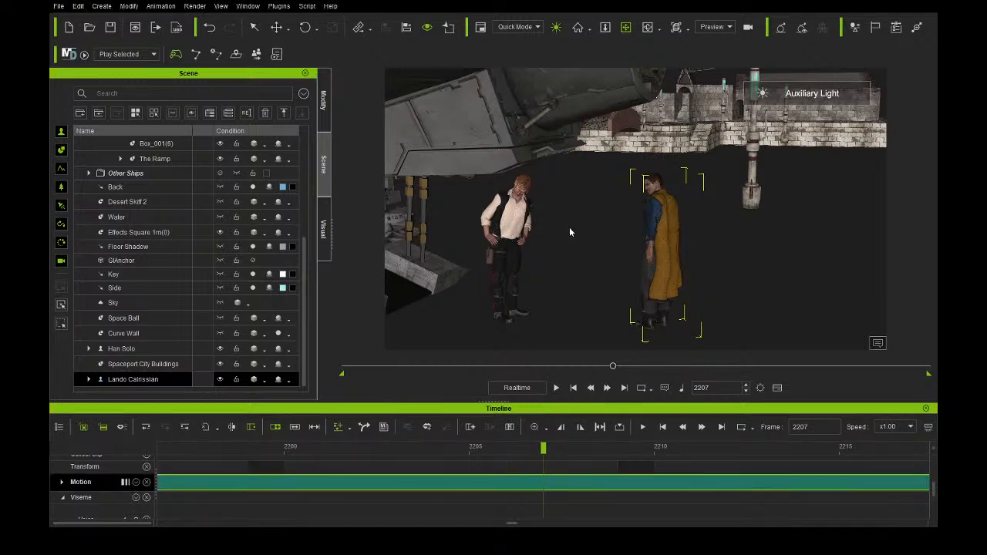
{"action": "key", "text": "ctrl+b"}
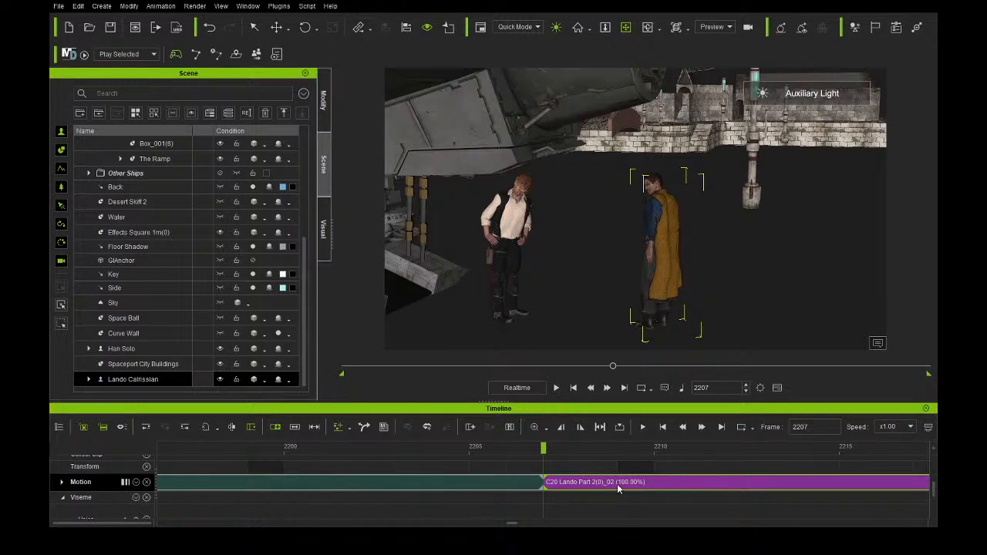
{"action": "key", "text": "Delete"}
Advance to frame 2210 and examine where Han Solo and Lando stand in relation to the ship's ramp.
{"action": "left_click_drag", "start_coordinate": [558, 451], "coordinate": [655, 454]}
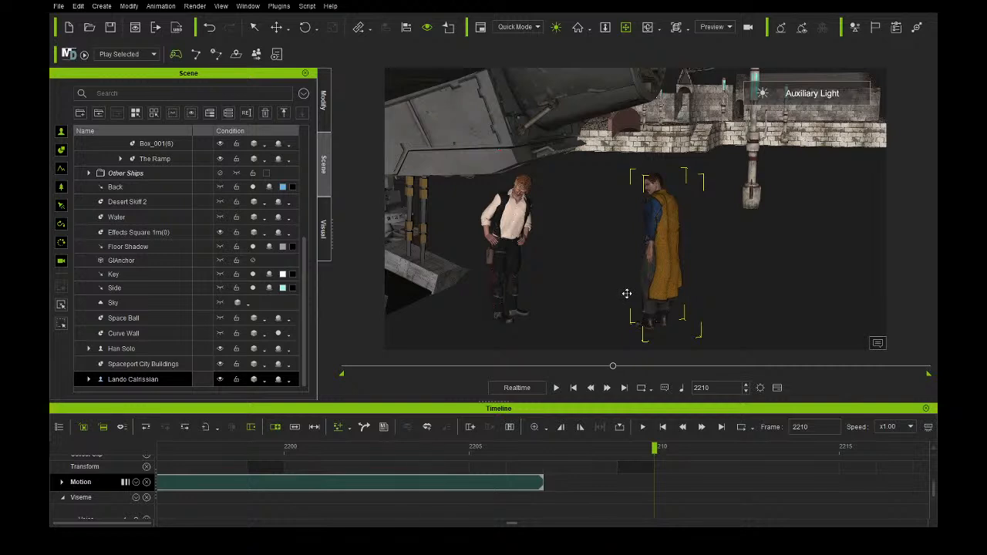
{"action": "right_click_drag", "start_coordinate": [654, 246], "coordinate": [691, 246]}
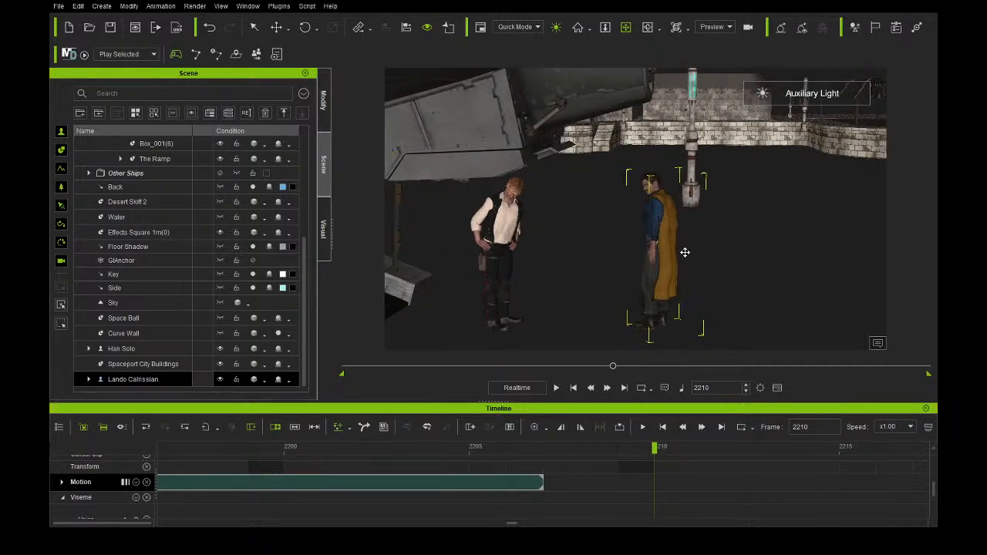
{"action": "scroll", "coordinate": [670, 245], "scroll_direction": "down", "scroll_amount": 2}
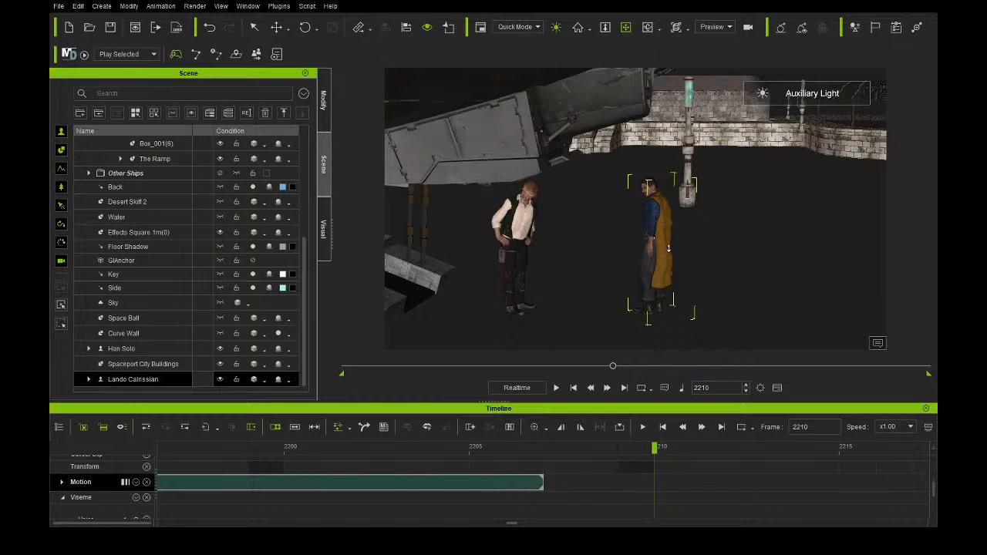
{"action": "right_click_drag", "start_coordinate": [628, 240], "coordinate": [665, 236]}
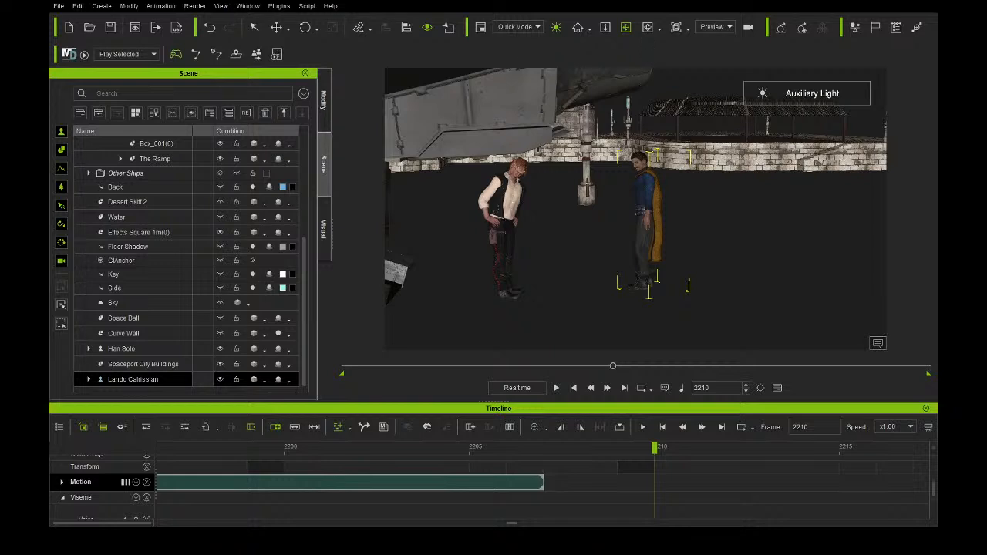
{"action": "mouse_move", "coordinate": [585, 240]}
{"action": "middle_mouse_down"}
{"action": "mouse_move", "coordinate": [682, 209]}
{"action": "mouse_move", "coordinate": [597, 249]}
{"action": "middle_mouse_up"}
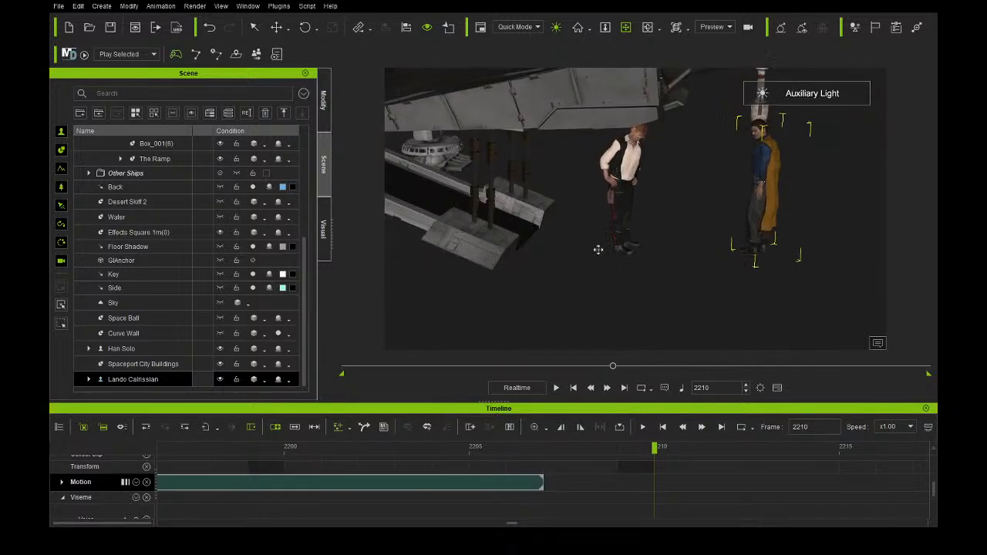
Try moving Lando to the foot of the ship's ramp at frame 2210 and check his transform track.
{"action": "left_click", "coordinate": [275, 27]}
{"action": "left_click_drag", "start_coordinate": [772, 251], "coordinate": [515, 271]}
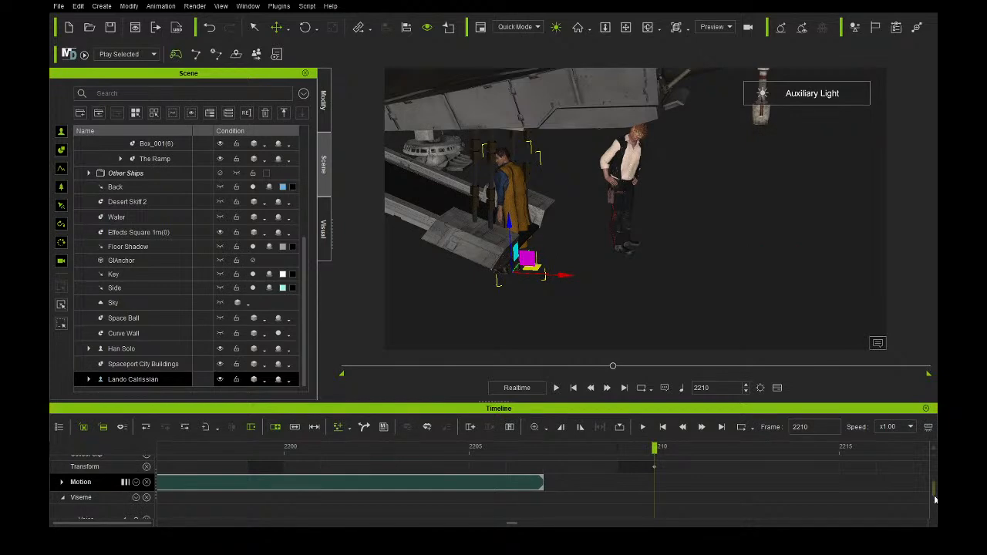
{"action": "left_click_drag", "start_coordinate": [932, 489], "coordinate": [856, 480]}
{"action": "scroll", "coordinate": [676, 471], "scroll_direction": "down", "scroll_amount": 6}
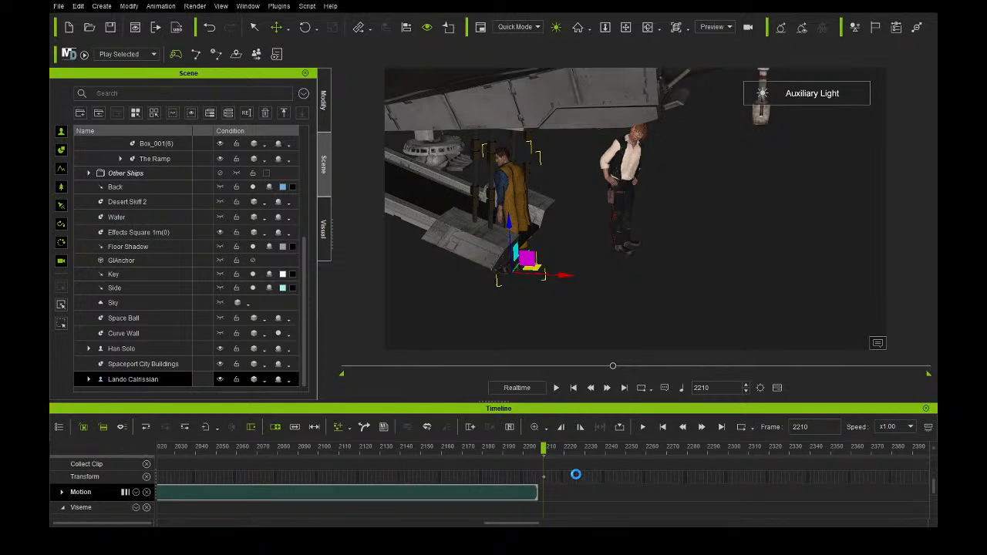
Add a transform key for Lando at frame 2207, where his trimmed motion clip ends, to hold his position.
{"action": "left_click", "coordinate": [538, 450]}
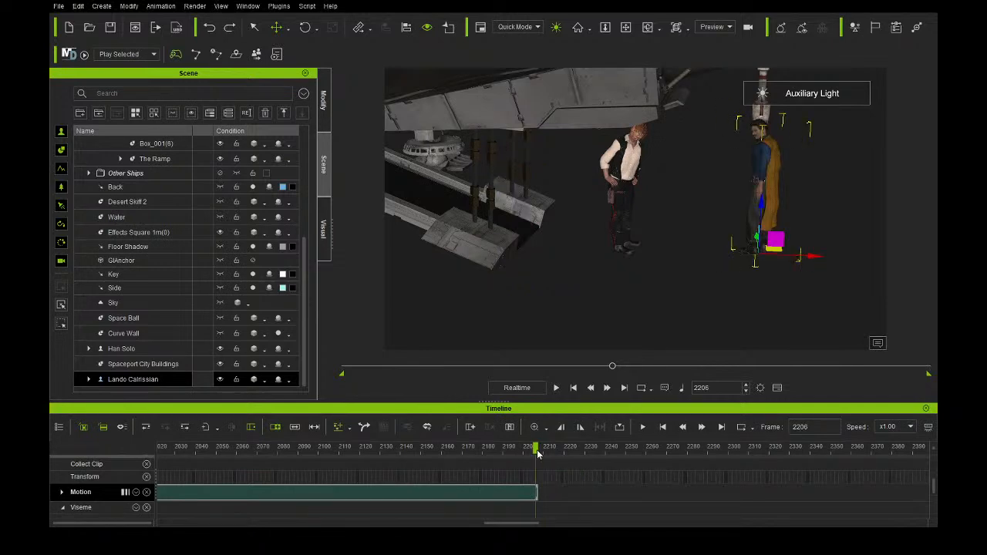
{"action": "scroll", "coordinate": [610, 476], "scroll_direction": "up", "scroll_amount": 10}
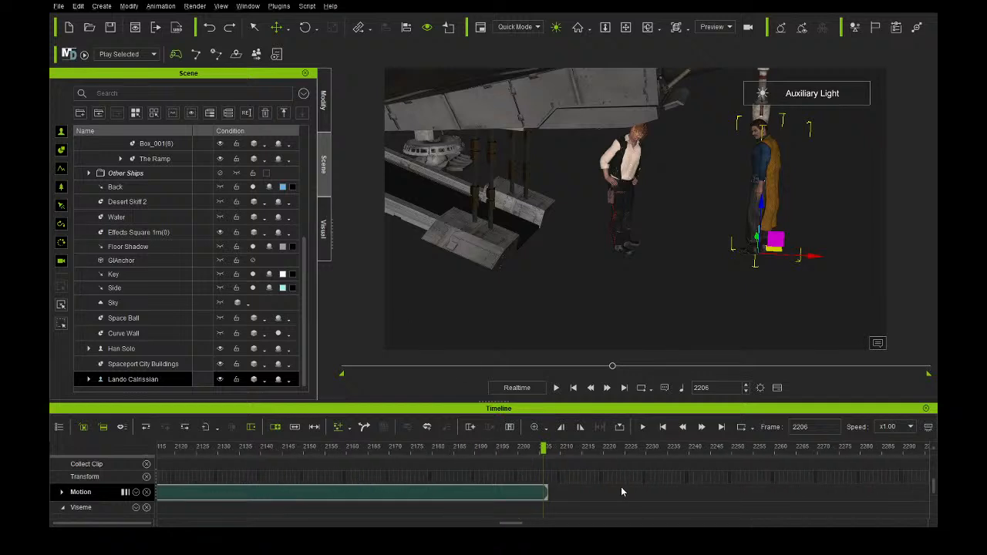
{"action": "left_click", "coordinate": [575, 453]}
{"action": "left_click", "coordinate": [325, 96]}
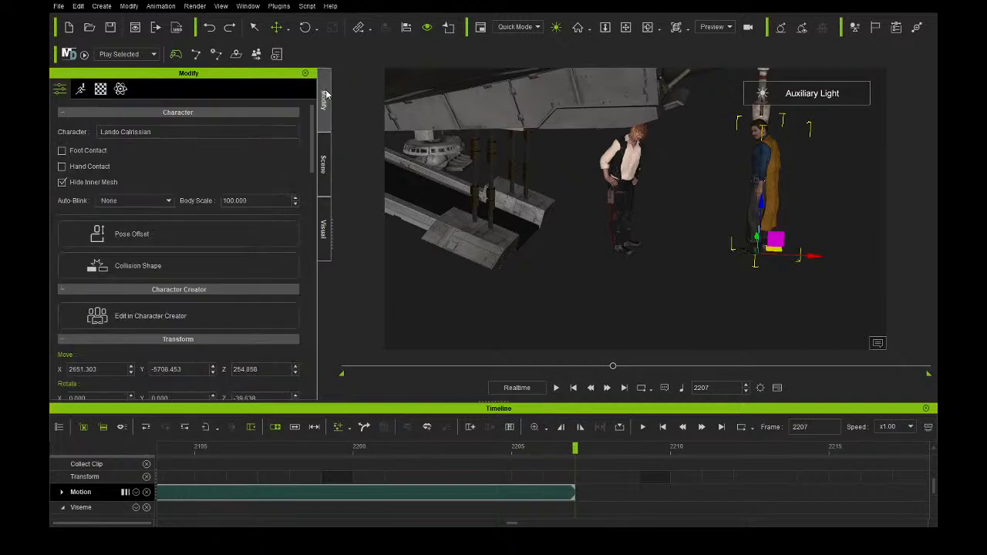
{"action": "left_click", "coordinate": [123, 370]}
Move Lando to the foot of the ship's ramp at frame 2210 and apply the C20 Lando Part 5 motion.
{"action": "left_click", "coordinate": [614, 446]}
{"action": "left_click", "coordinate": [691, 451]}
{"action": "left_click_drag", "start_coordinate": [748, 255], "coordinate": [538, 259]}
{"action": "left_click", "coordinate": [626, 27]}
{"action": "left_click_drag", "start_coordinate": [591, 132], "coordinate": [556, 151]}
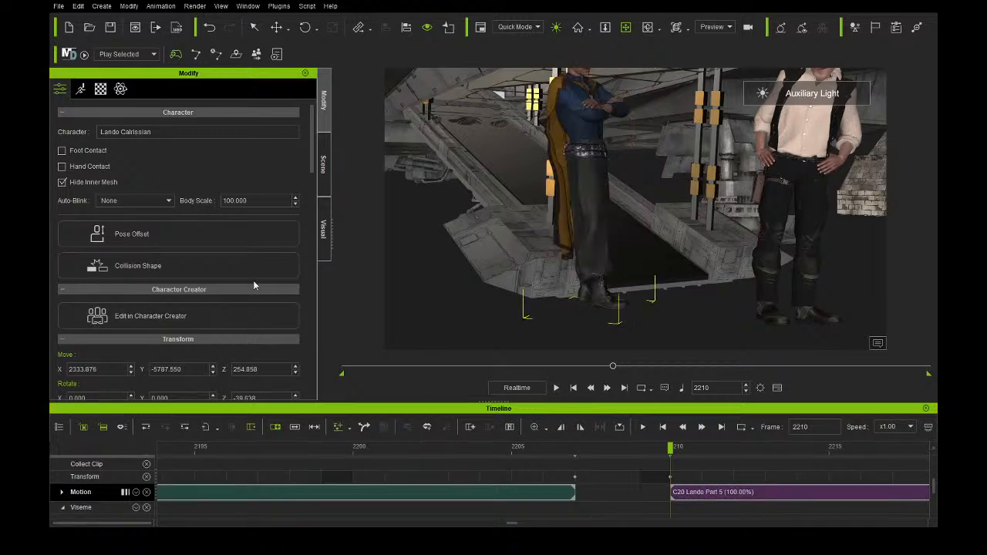
Lower Lando to a Z position of about 248.28 at frame 2210 so his feet meet the ground.
{"action": "left_click_drag", "start_coordinate": [625, 233], "coordinate": [611, 287]}
{"action": "right_click_drag", "start_coordinate": [610, 287], "coordinate": [562, 216]}
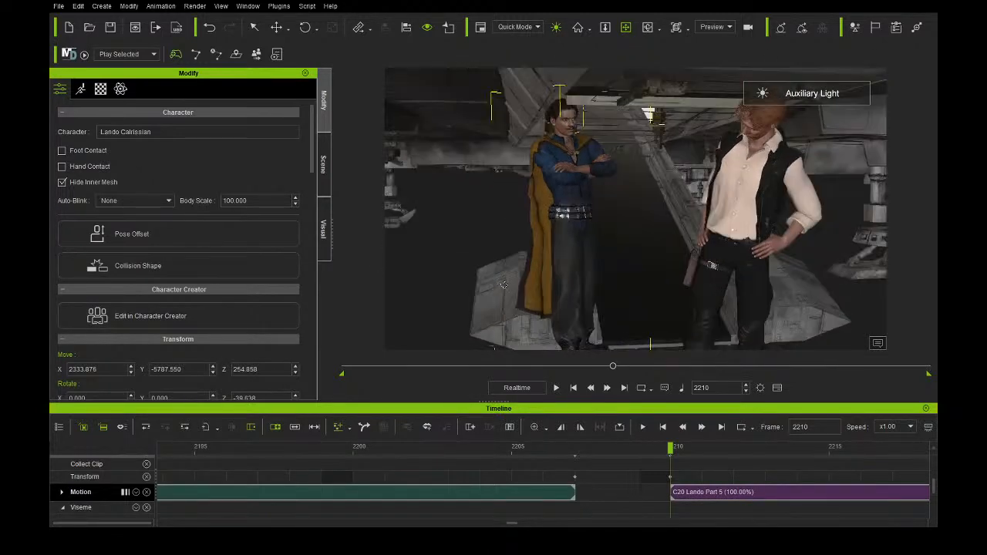
{"action": "scroll", "coordinate": [519, 175], "scroll_direction": "up", "scroll_amount": 4}
{"action": "left_click_drag", "start_coordinate": [519, 155], "coordinate": [643, 348]}
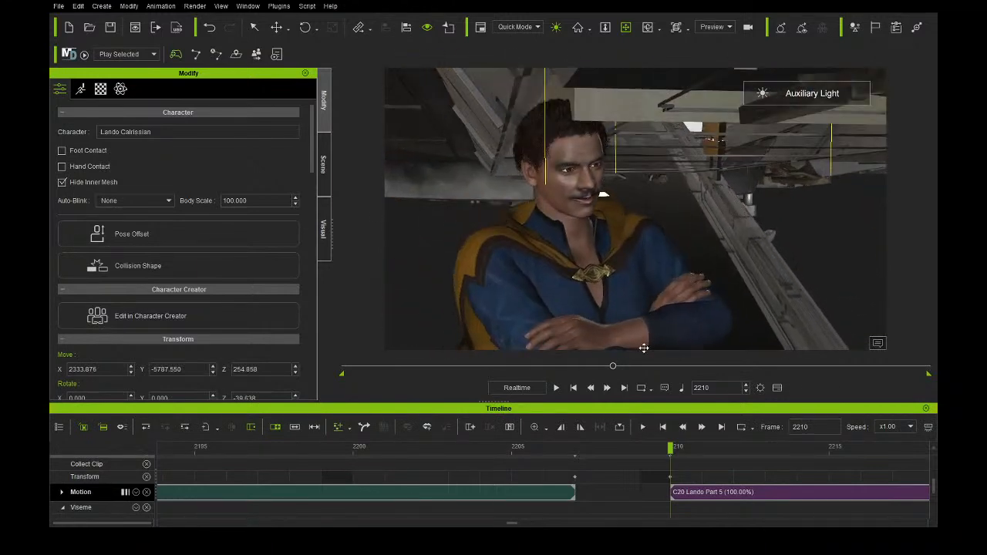
{"action": "right_click_drag", "start_coordinate": [630, 342], "coordinate": [660, 203]}
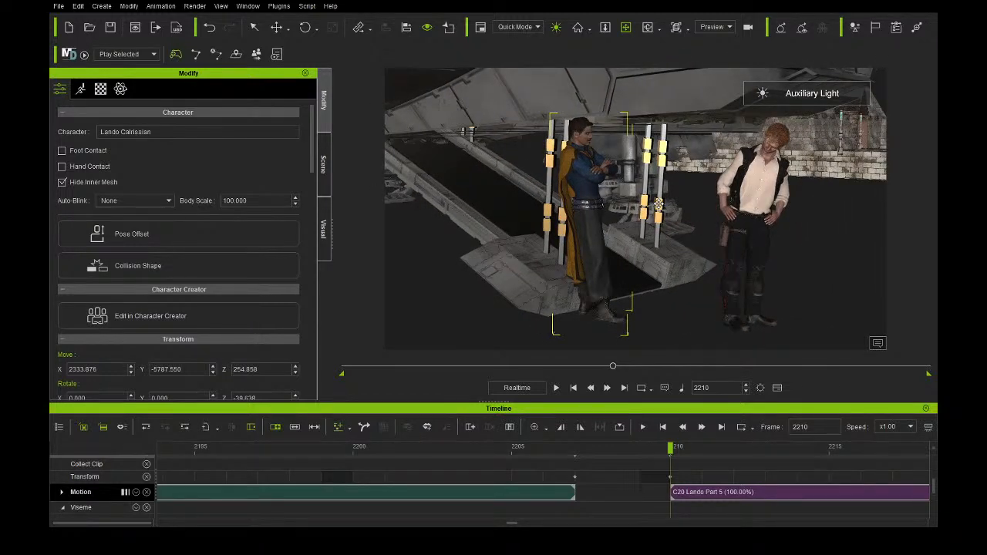
{"action": "key", "text": "w"}
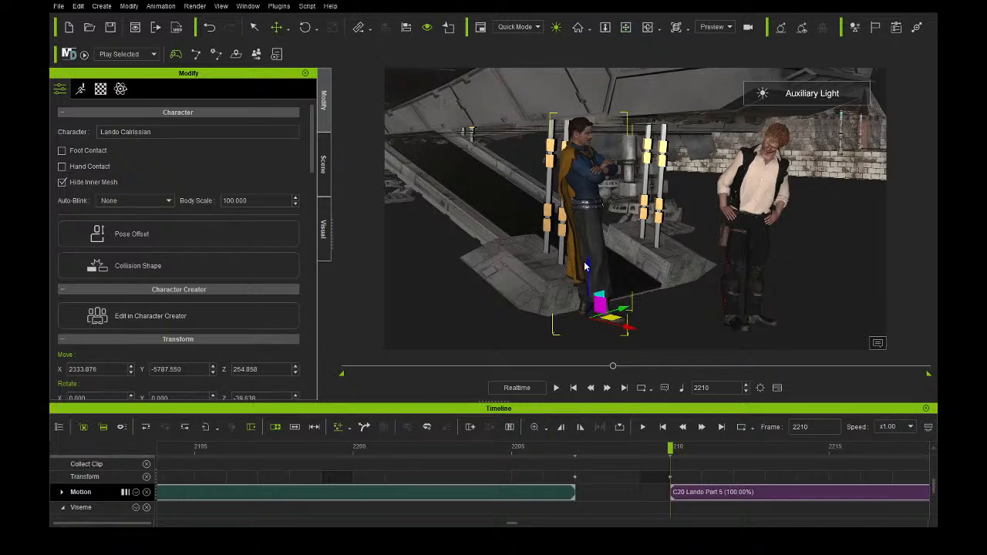
{"action": "left_click_drag", "start_coordinate": [588, 266], "coordinate": [581, 275]}
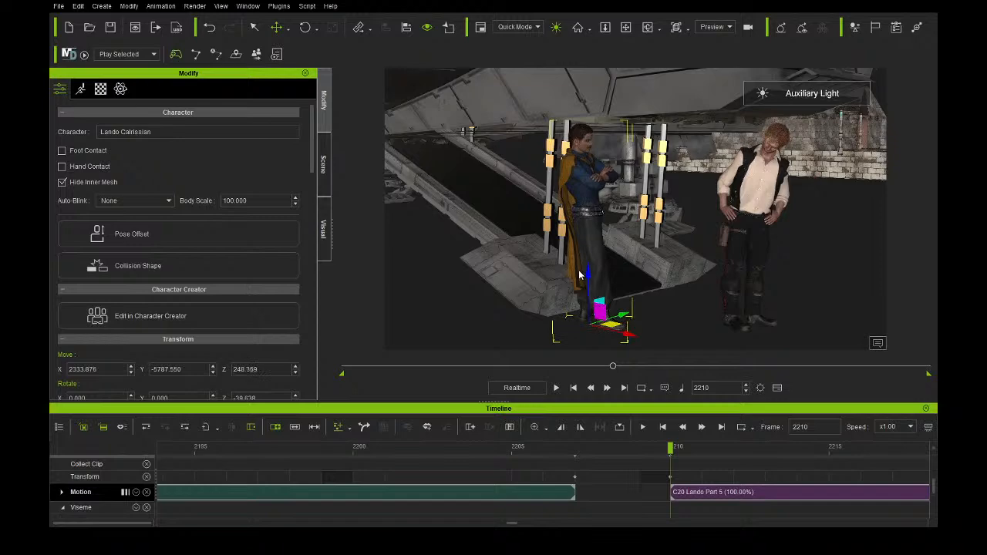
{"action": "scroll", "coordinate": [622, 197], "scroll_direction": "up", "scroll_amount": 3}
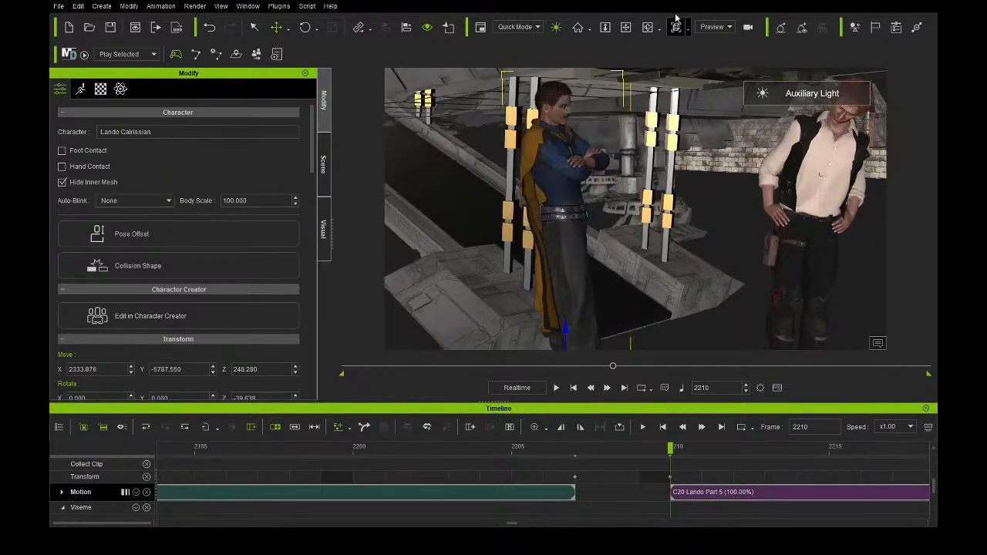
Play Lando's C20 Lando Part 5 motion from frame 2210 with both characters in view.
{"action": "left_click", "coordinate": [625, 28]}
{"action": "right_click_drag", "start_coordinate": [597, 132], "coordinate": [662, 210]}
{"action": "scroll", "coordinate": [662, 211], "scroll_direction": "up", "scroll_amount": 2}
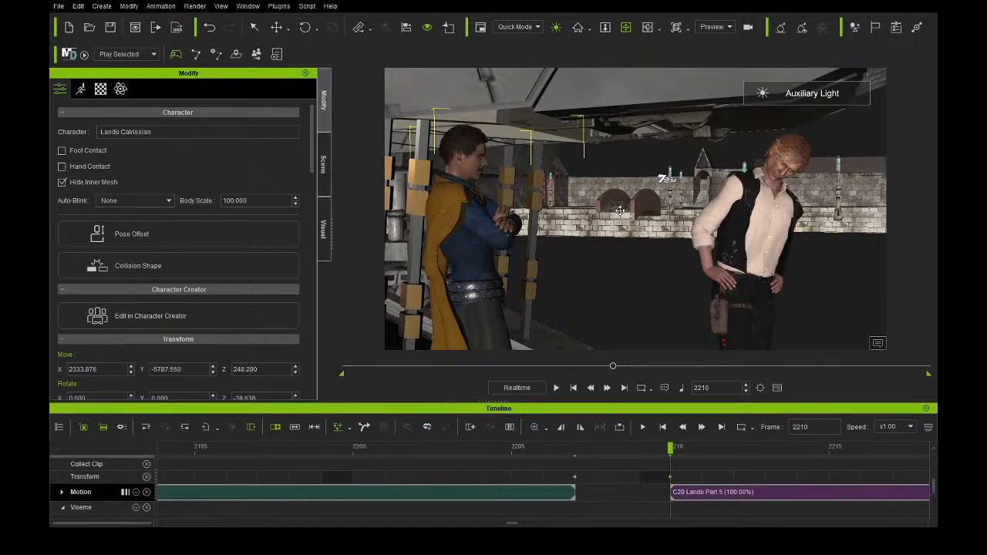
{"action": "left_click_drag", "start_coordinate": [614, 367], "coordinate": [621, 368]}
{"action": "left_click", "coordinate": [671, 453]}
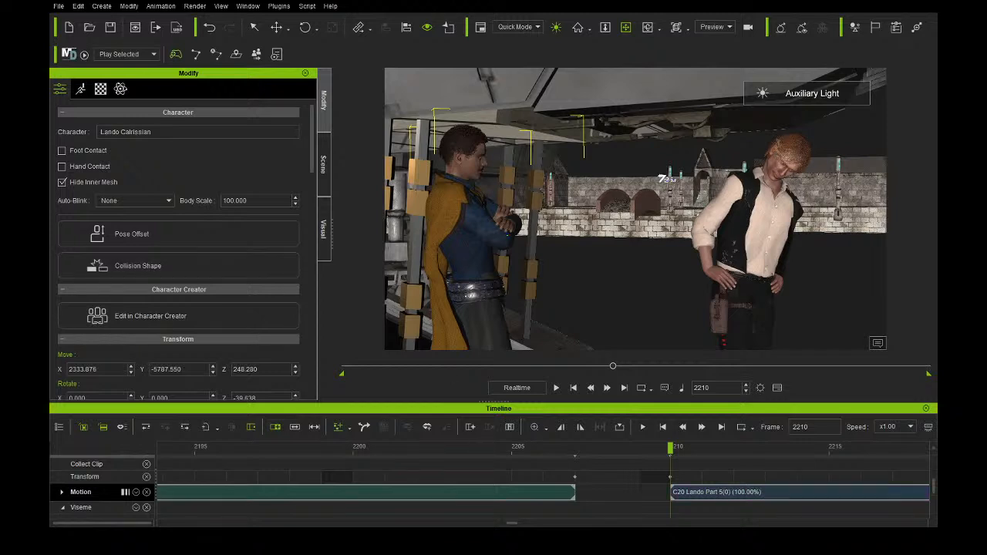
{"action": "left_click", "coordinate": [557, 388]}
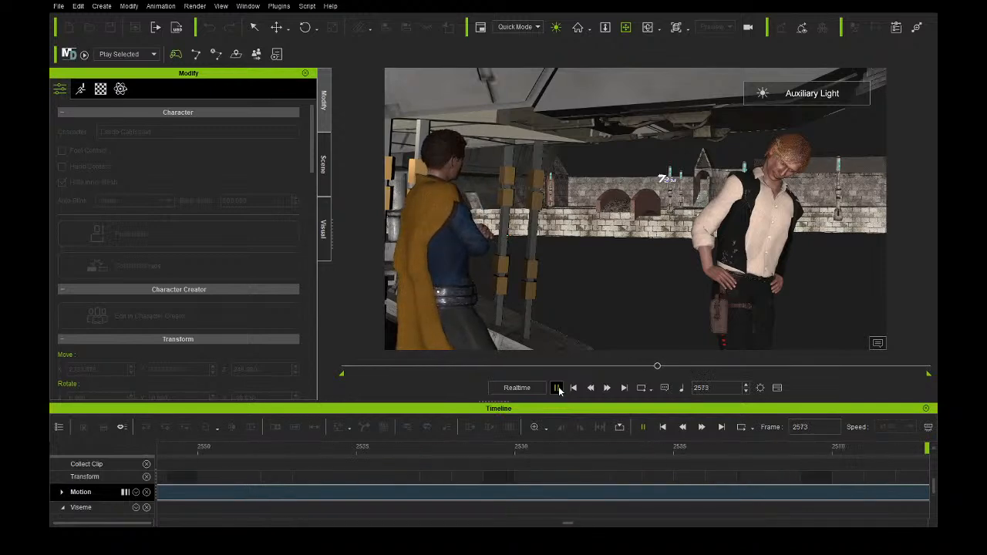
{"action": "left_click", "coordinate": [557, 388]}
Scrub Lando's new clip to around frame 2542 and examine his stance beside the ramp from several angles.
{"action": "scroll", "coordinate": [580, 474], "scroll_direction": "down", "scroll_amount": 5}
{"action": "scroll", "coordinate": [578, 475], "scroll_direction": "down", "scroll_amount": 4}
{"action": "right_click_drag", "start_coordinate": [556, 178], "coordinate": [310, 196]}
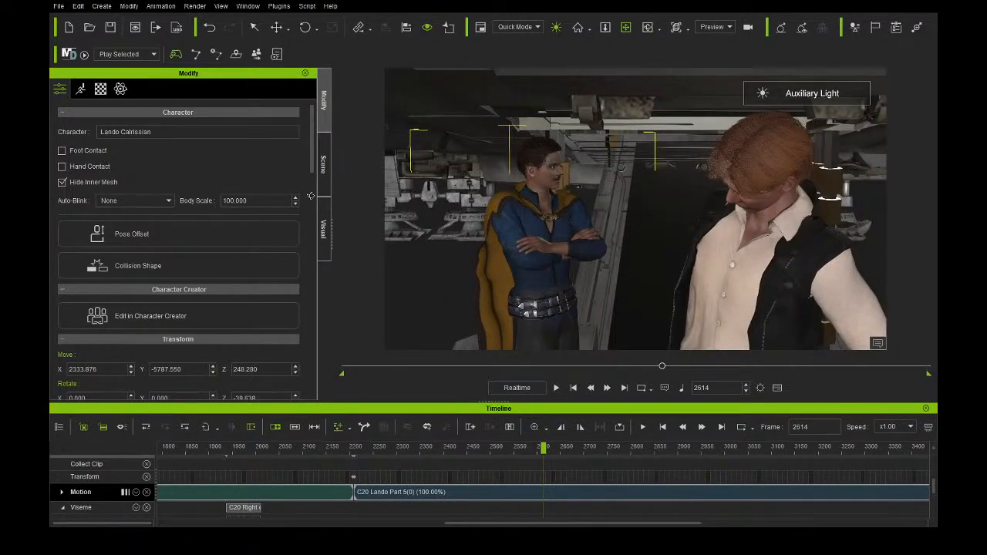
{"action": "left_click_drag", "start_coordinate": [443, 450], "coordinate": [514, 451]}
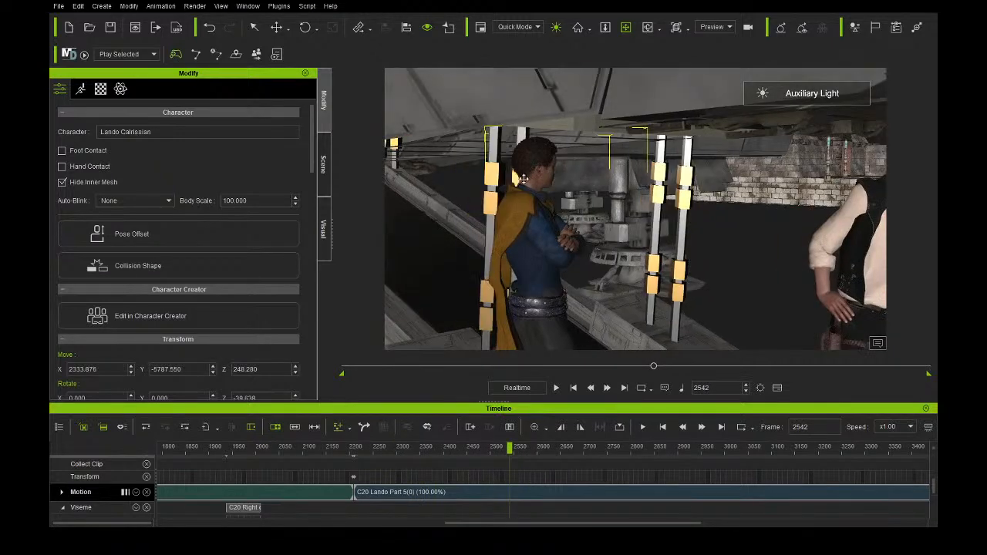
{"action": "right_click_drag", "start_coordinate": [683, 239], "coordinate": [620, 207]}
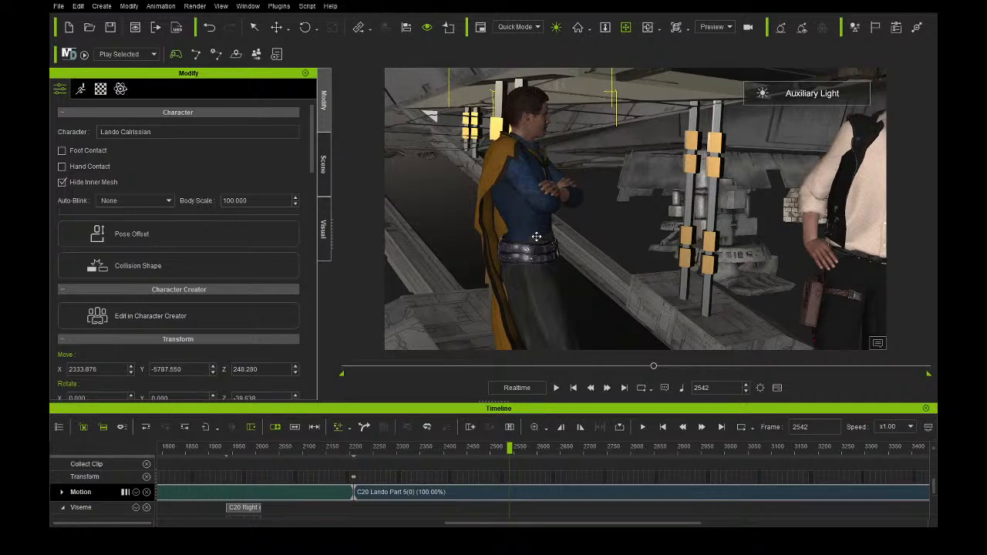
{"action": "right_click_drag", "start_coordinate": [536, 237], "coordinate": [610, 225]}
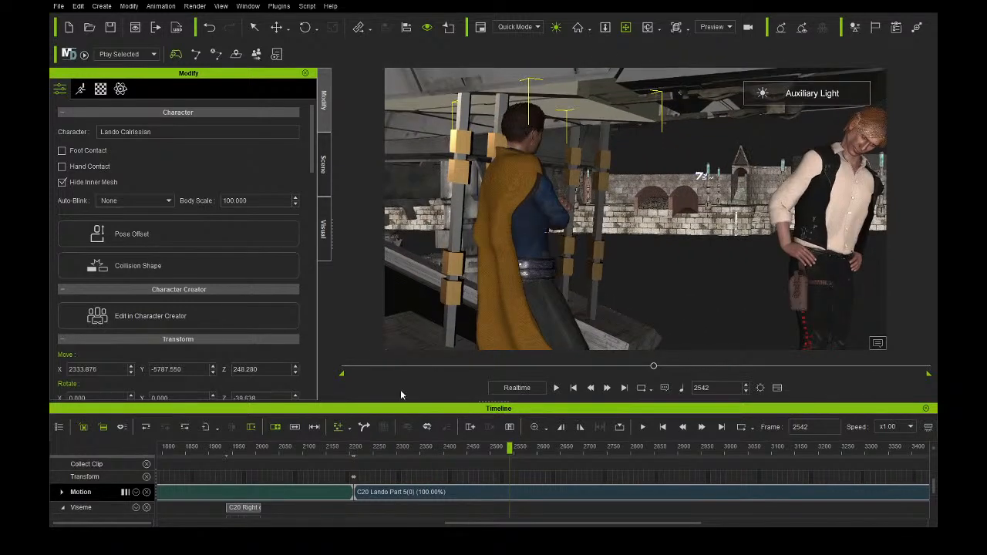
Return to frame 2210 and examine Han Solo's pose and his placement relative to Lando and the ramp.
{"action": "left_click", "coordinate": [355, 453]}
{"action": "left_click", "coordinate": [355, 451]}
{"action": "scroll", "coordinate": [369, 479], "scroll_direction": "up", "scroll_amount": 6, "text": "ctrl"}
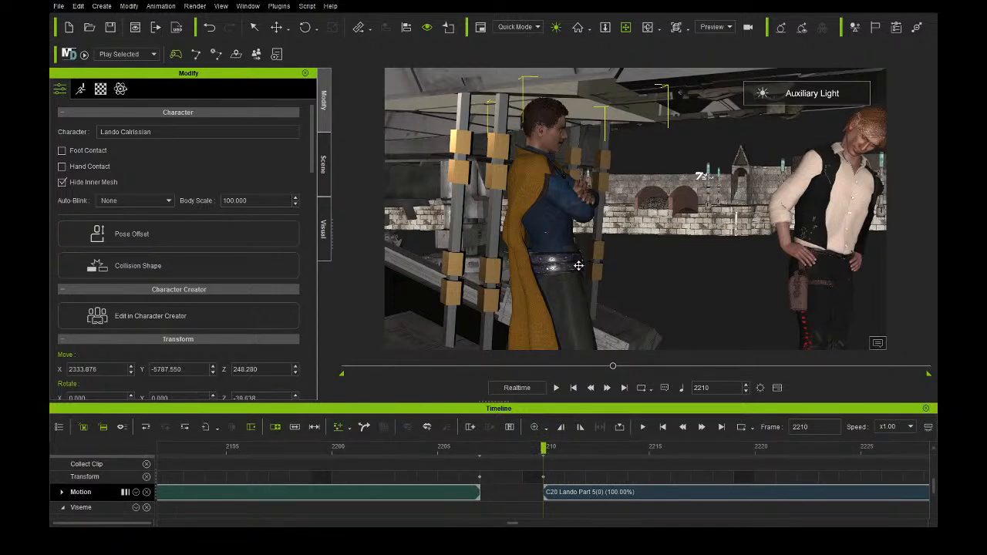
{"action": "right_click_drag", "start_coordinate": [643, 187], "coordinate": [540, 215]}
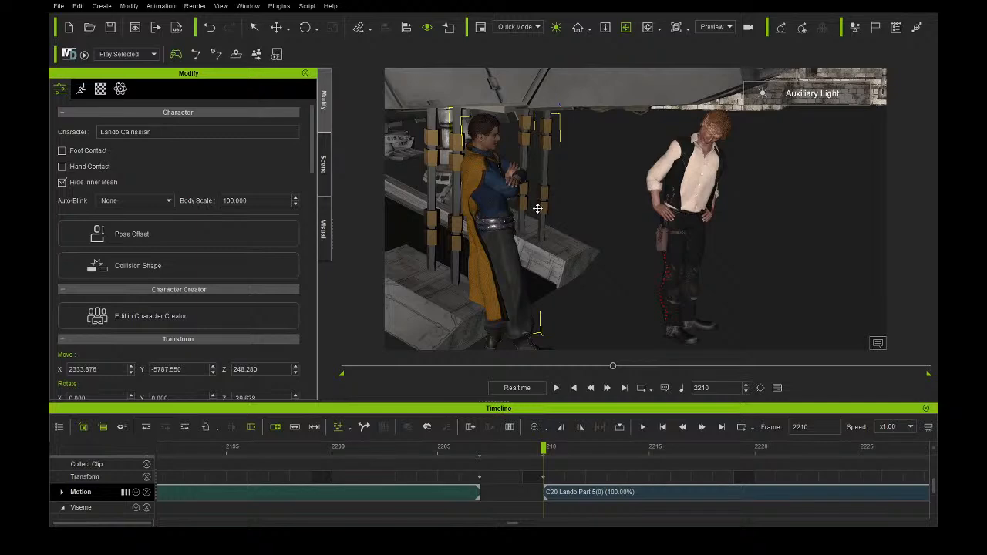
{"action": "left_click_drag", "start_coordinate": [746, 181], "coordinate": [680, 243]}
{"action": "right_click_drag", "start_coordinate": [678, 232], "coordinate": [685, 187]}
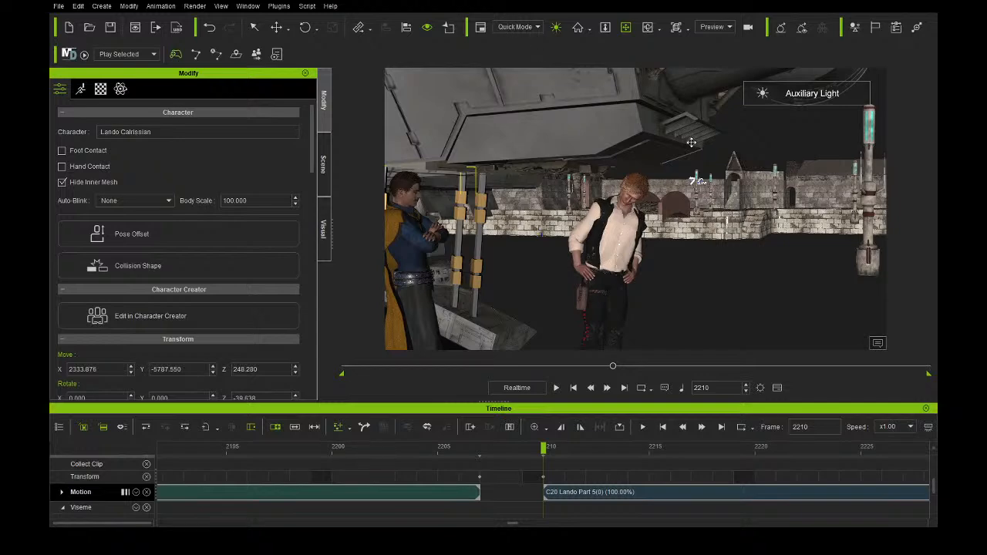
{"action": "scroll", "coordinate": [691, 180], "scroll_direction": "up", "scroll_amount": 3}
{"action": "scroll", "coordinate": [690, 180], "scroll_direction": "up", "scroll_amount": 3}
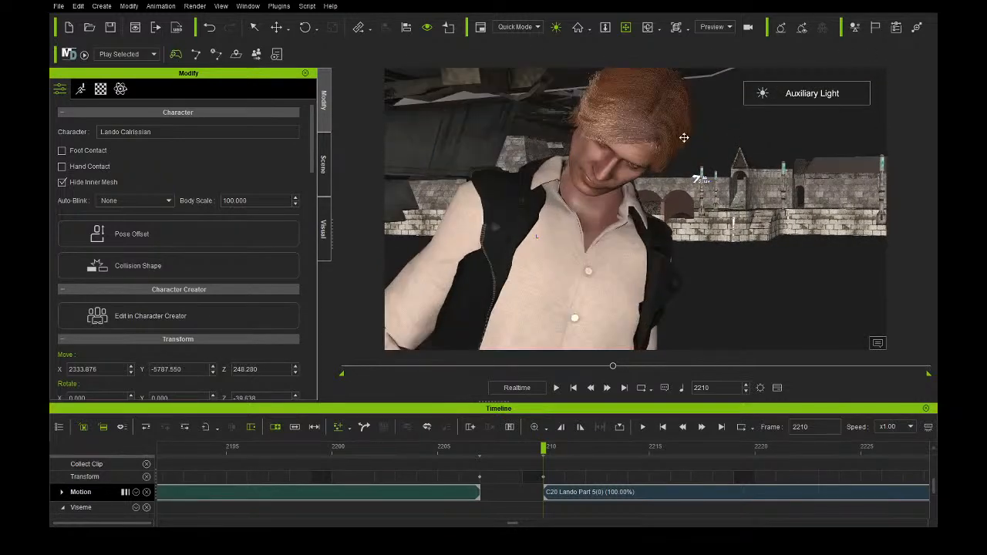
{"action": "scroll", "coordinate": [868, 185], "scroll_direction": "up", "scroll_amount": 3}
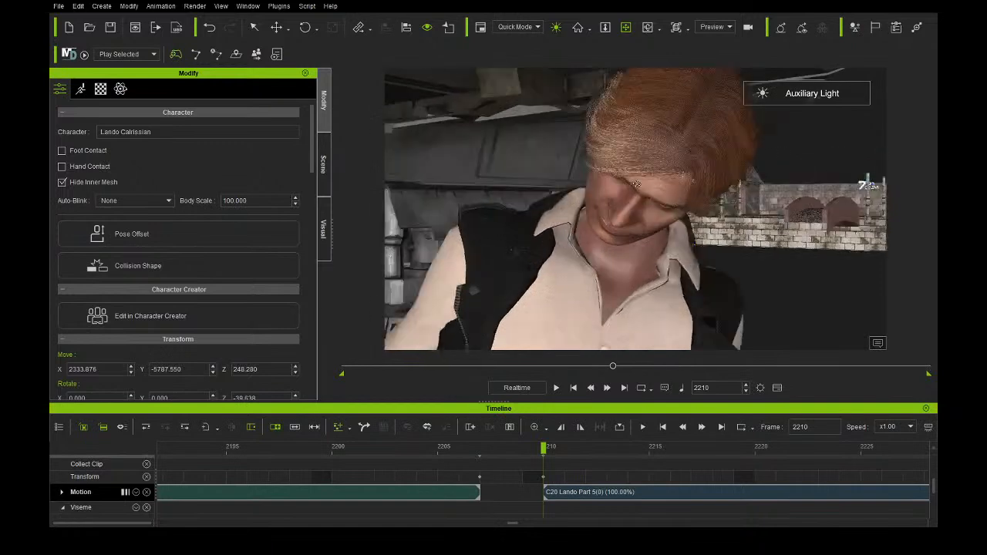
{"action": "scroll", "coordinate": [637, 184], "scroll_direction": "down", "scroll_amount": 3}
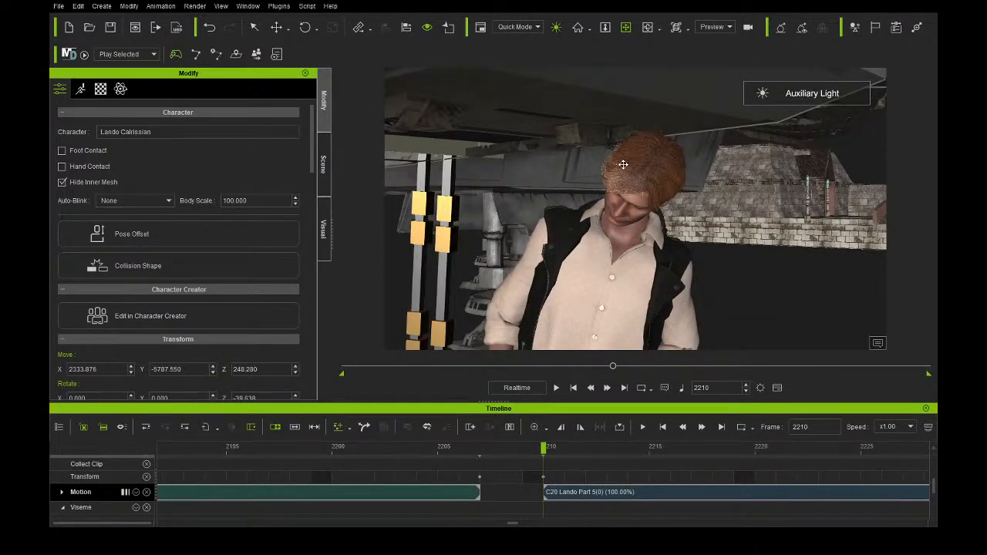
{"action": "left_click_drag", "start_coordinate": [610, 208], "coordinate": [768, 186]}
{"action": "scroll", "coordinate": [768, 186], "scroll_direction": "down", "scroll_amount": 3}
{"action": "right_click_drag", "start_coordinate": [711, 200], "coordinate": [784, 204]}
{"action": "left_click_drag", "start_coordinate": [738, 222], "coordinate": [710, 210]}
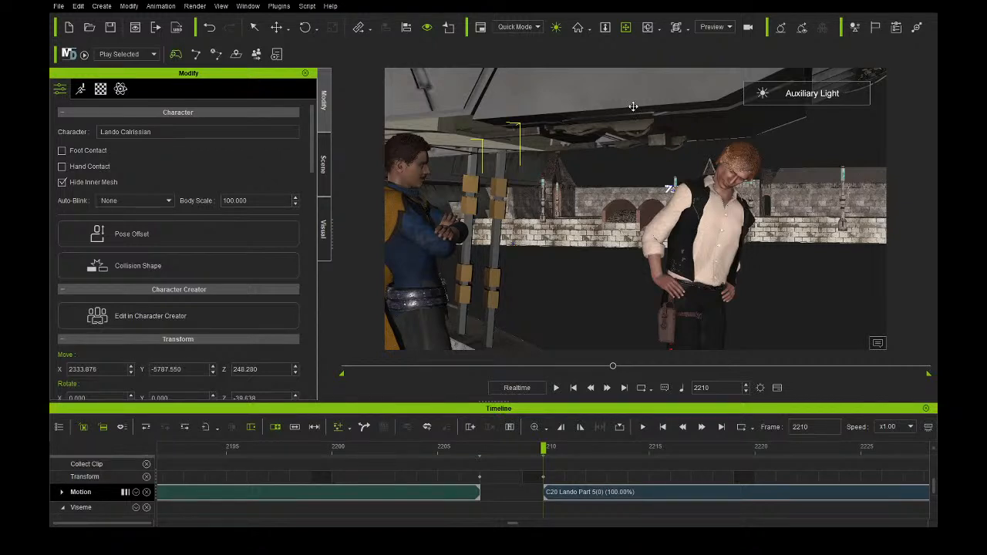
{"action": "left_click_drag", "start_coordinate": [616, 202], "coordinate": [595, 159]}
{"action": "right_click_drag", "start_coordinate": [595, 159], "coordinate": [591, 183]}
{"action": "scroll", "coordinate": [589, 179], "scroll_direction": "down", "scroll_amount": 3}
{"action": "right_click_drag", "start_coordinate": [729, 183], "coordinate": [682, 178]}
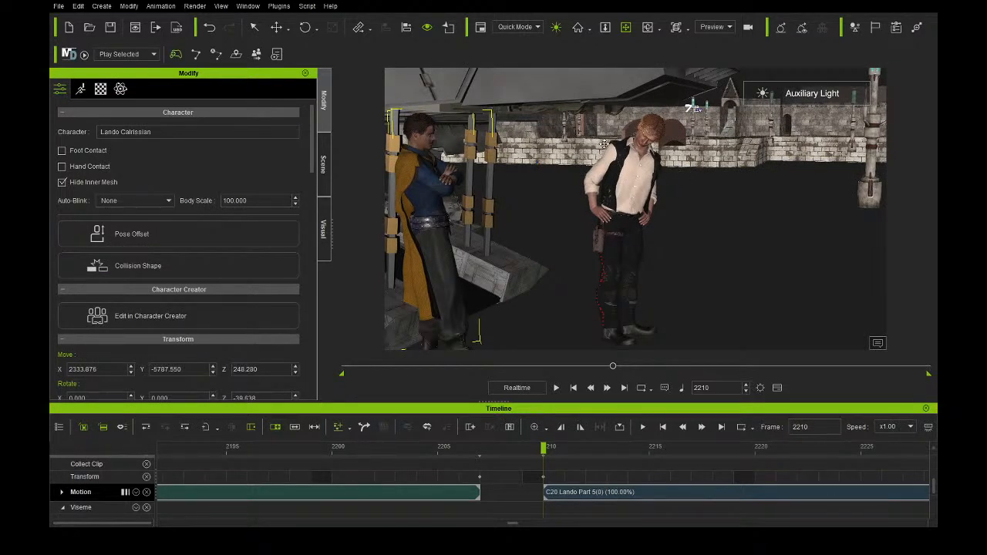
Reposition Han Solo farther back at frame 2210, turned slightly about his vertical axis, and apply the C20 Han Part 5 motion.
{"action": "left_click", "coordinate": [276, 28]}
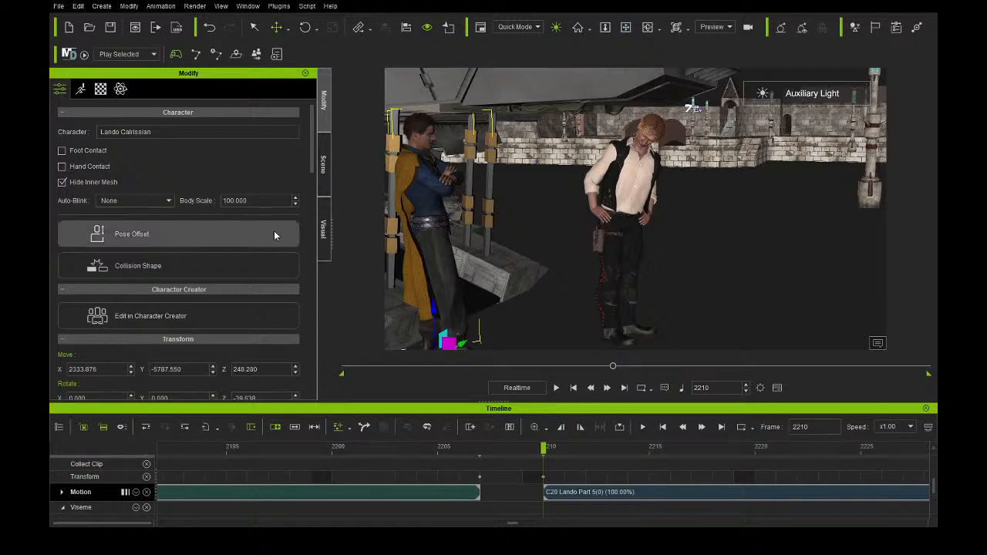
{"action": "left_click", "coordinate": [323, 154]}
{"action": "left_click", "coordinate": [158, 348]}
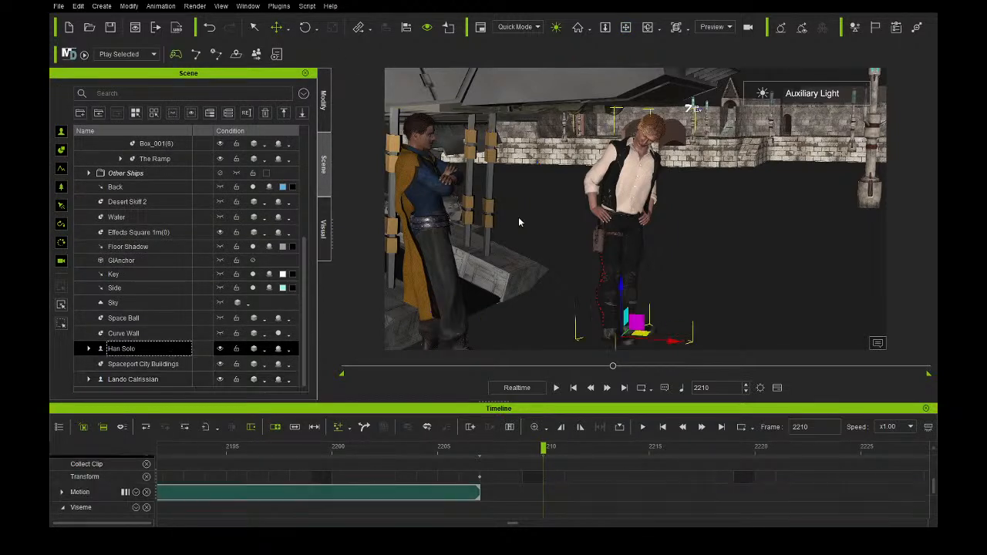
{"action": "left_click_drag", "start_coordinate": [644, 334], "coordinate": [683, 276]}
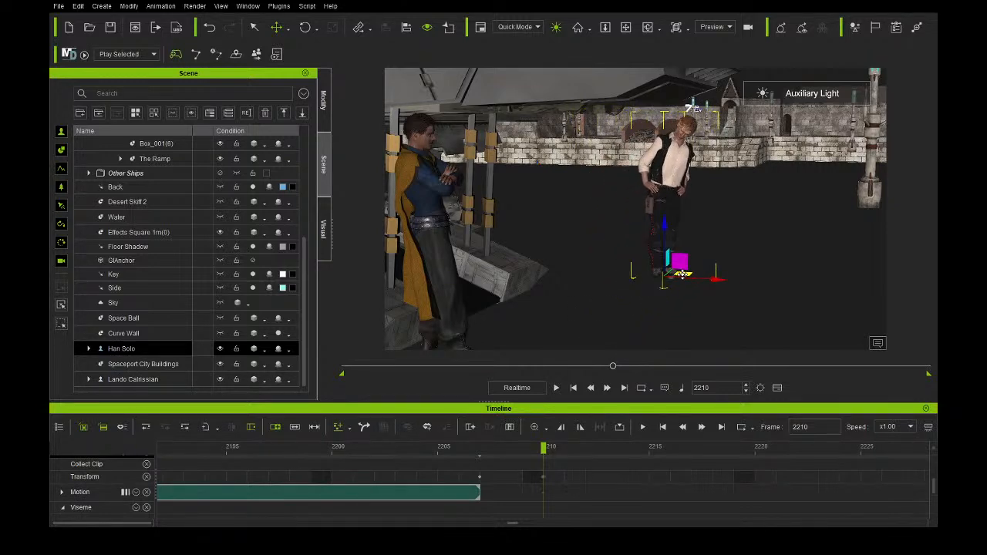
{"action": "left_click", "coordinate": [304, 27]}
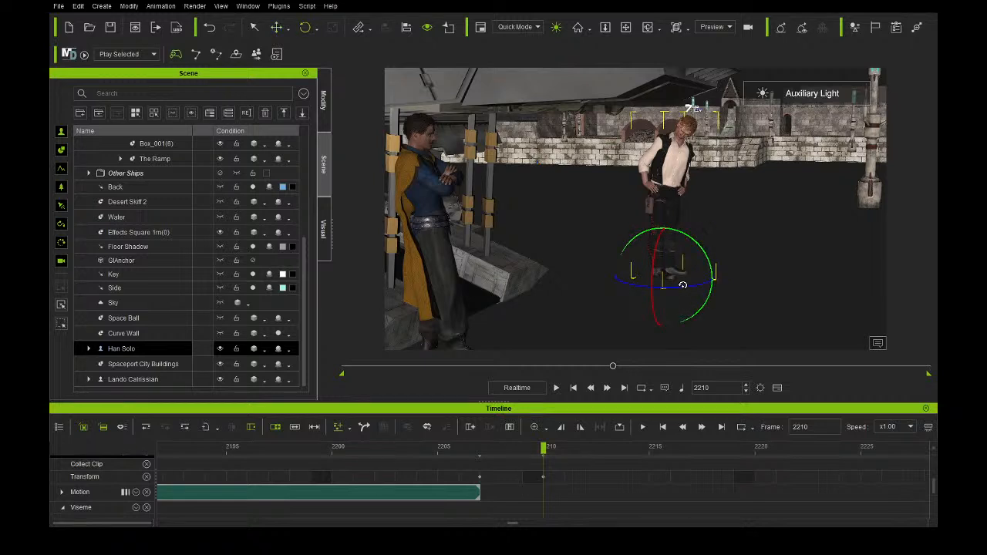
{"action": "left_click_drag", "start_coordinate": [672, 284], "coordinate": [653, 284]}
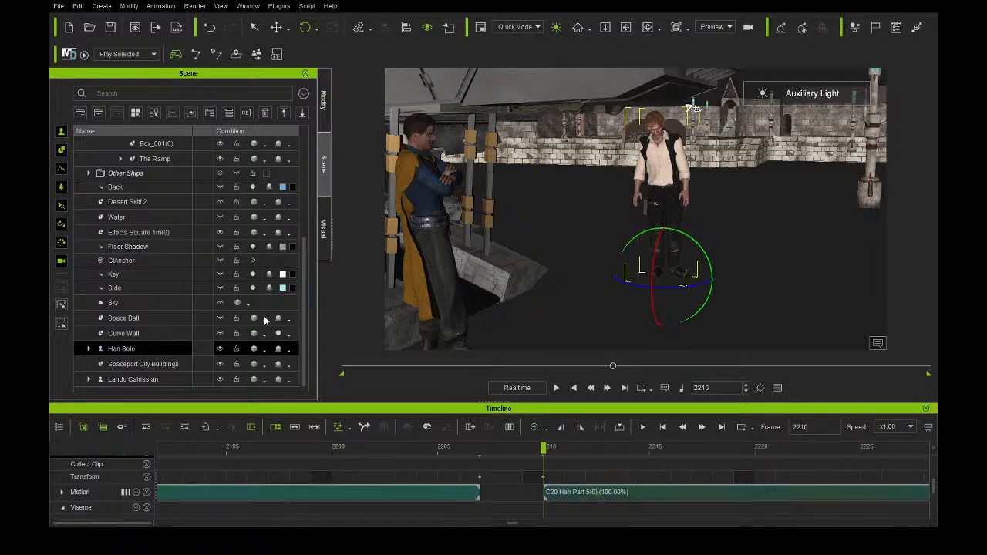
Scrub through both characters' motions from a closer angle to check their spacing, and return to frame 2210.
{"action": "left_click_drag", "start_coordinate": [613, 368], "coordinate": [769, 365]}
{"action": "left_click_drag", "start_coordinate": [609, 224], "coordinate": [675, 216]}
{"action": "right_click_drag", "start_coordinate": [675, 216], "coordinate": [434, 245]}
{"action": "left_click_drag", "start_coordinate": [770, 367], "coordinate": [584, 366]}
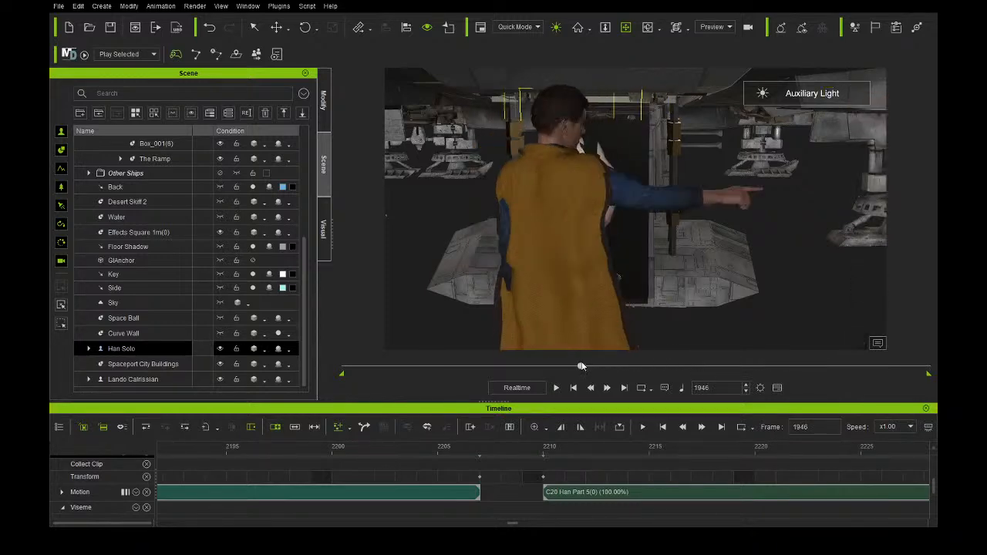
{"action": "left_click", "coordinate": [544, 447]}
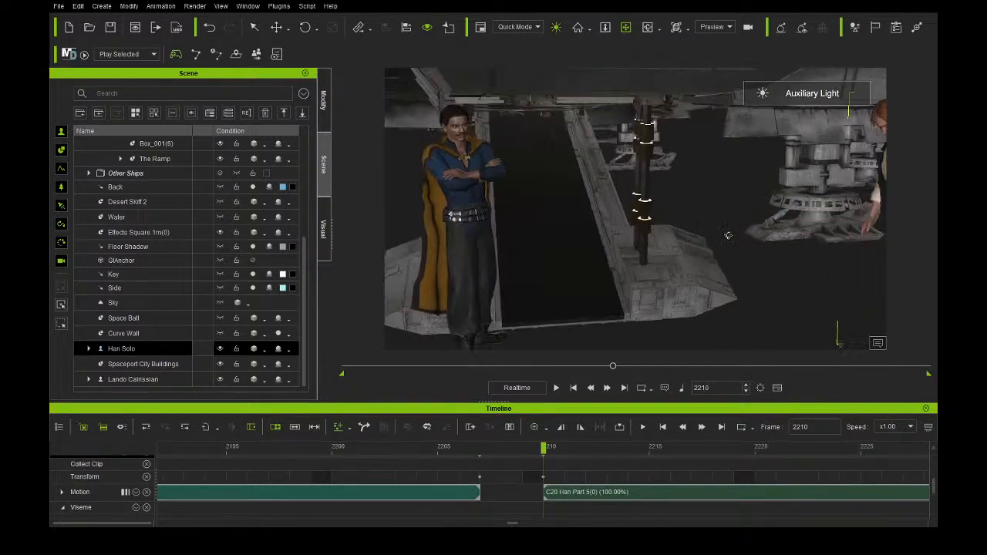
Move Han Solo farther away from Lando along the X axis at frame 2210 and play the animation.
{"action": "right_click_drag", "start_coordinate": [729, 235], "coordinate": [807, 245]}
{"action": "left_click_drag", "start_coordinate": [807, 244], "coordinate": [551, 198]}
{"action": "scroll", "coordinate": [560, 206], "scroll_direction": "down", "scroll_amount": 4}
{"action": "right_click_drag", "start_coordinate": [560, 207], "coordinate": [643, 209]}
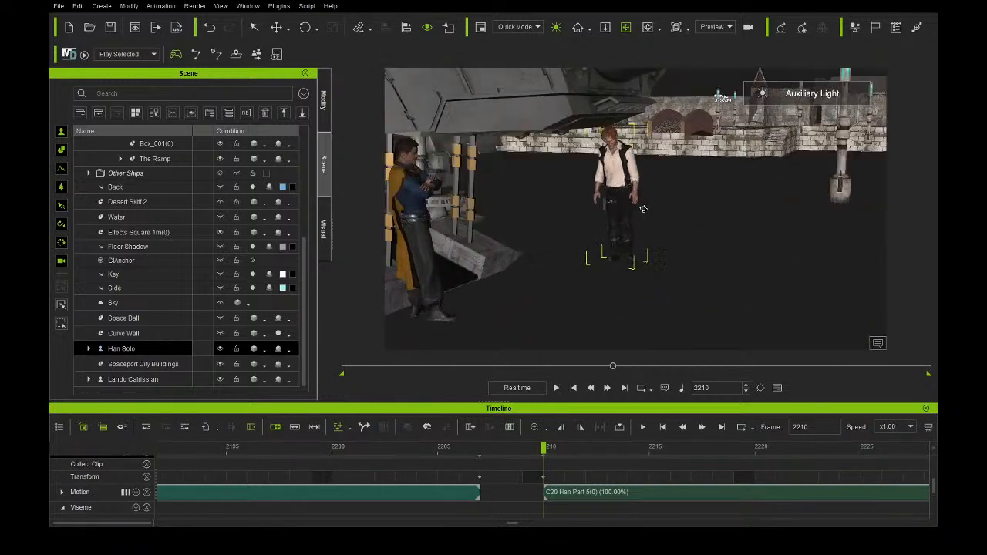
{"action": "key", "text": "w"}
{"action": "left_click_drag", "start_coordinate": [649, 259], "coordinate": [713, 261]}
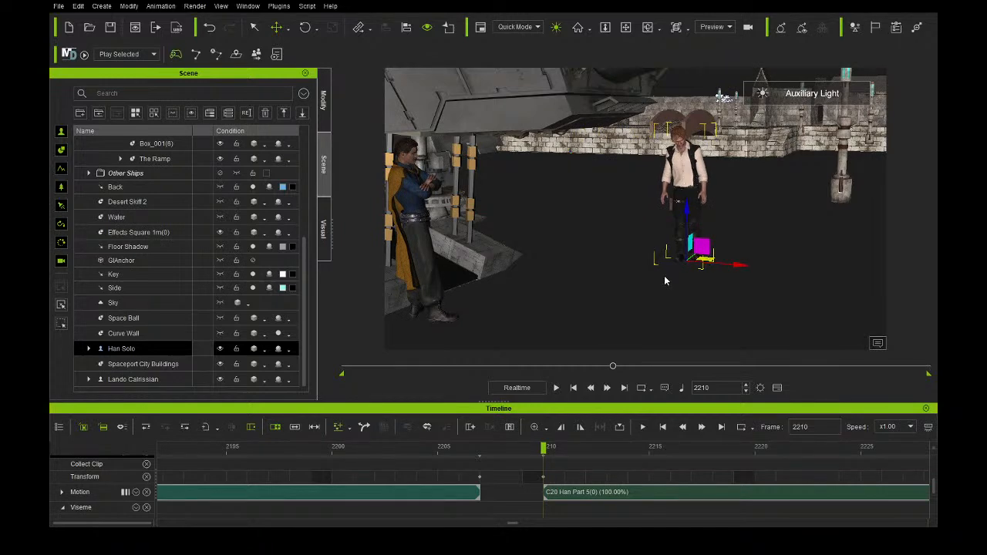
{"action": "left_click", "coordinate": [556, 388]}
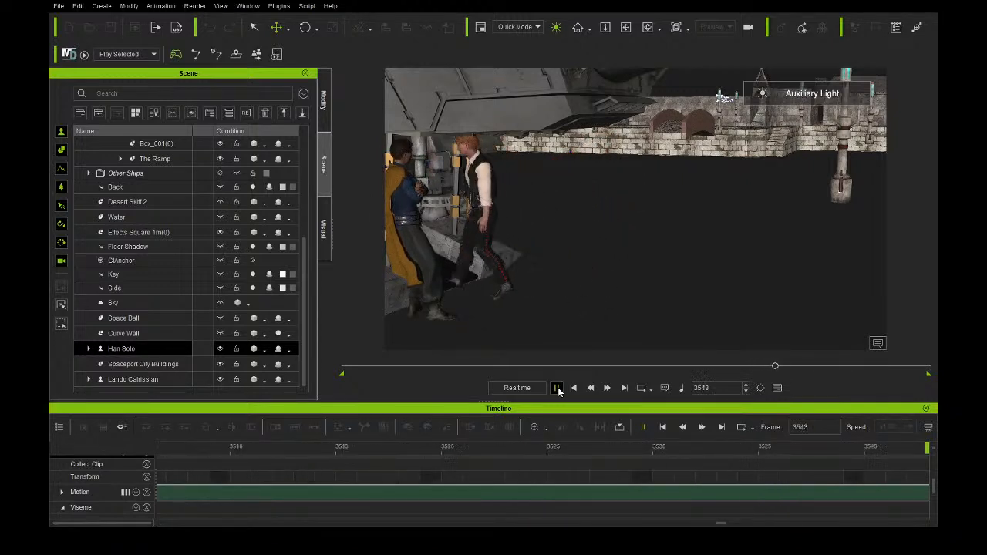
Stop playback at frame 3641 and view Lando and Han Solo from closer up.
{"action": "left_click", "coordinate": [557, 389]}
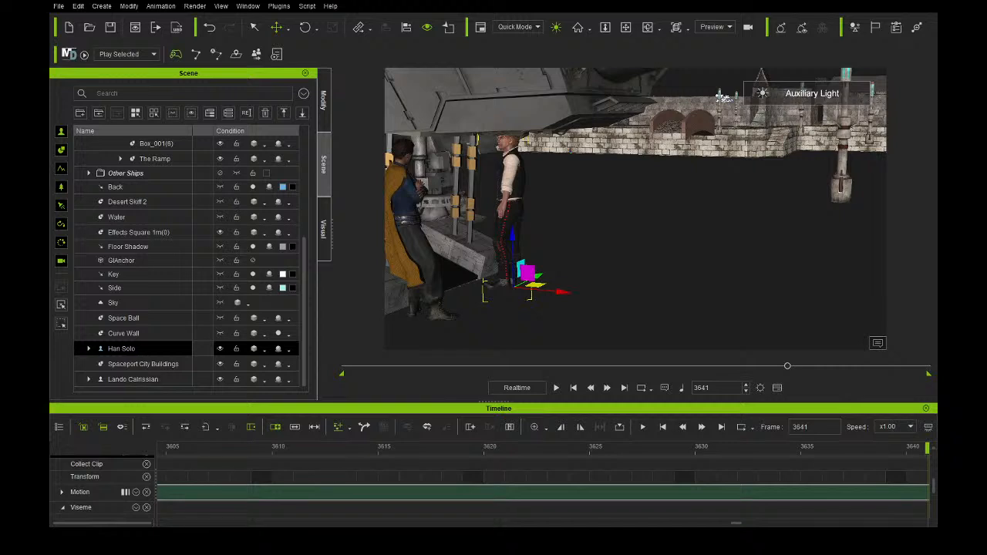
{"action": "left_click", "coordinate": [624, 28]}
{"action": "left_click_drag", "start_coordinate": [597, 210], "coordinate": [630, 234]}
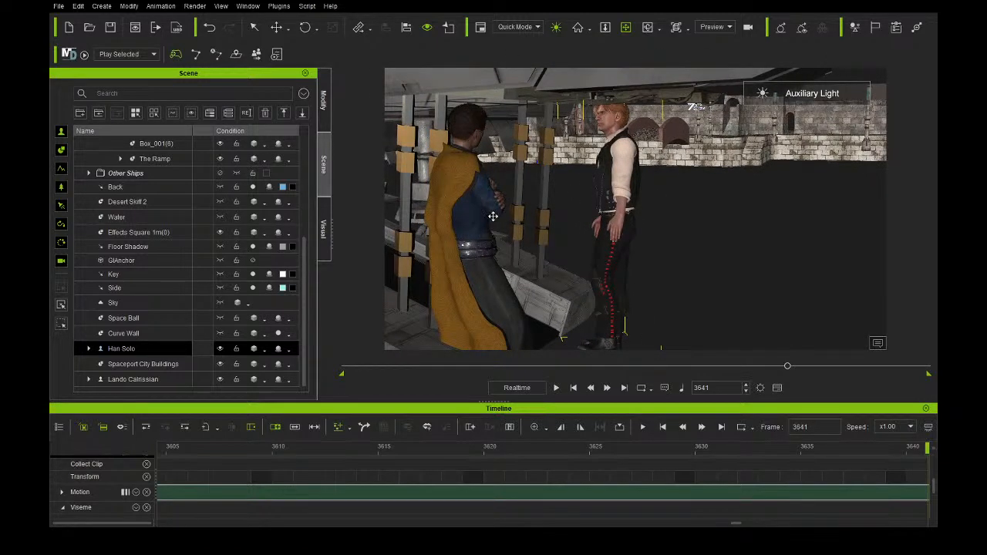
{"action": "scroll", "coordinate": [562, 464], "scroll_direction": "down", "scroll_amount": 3}
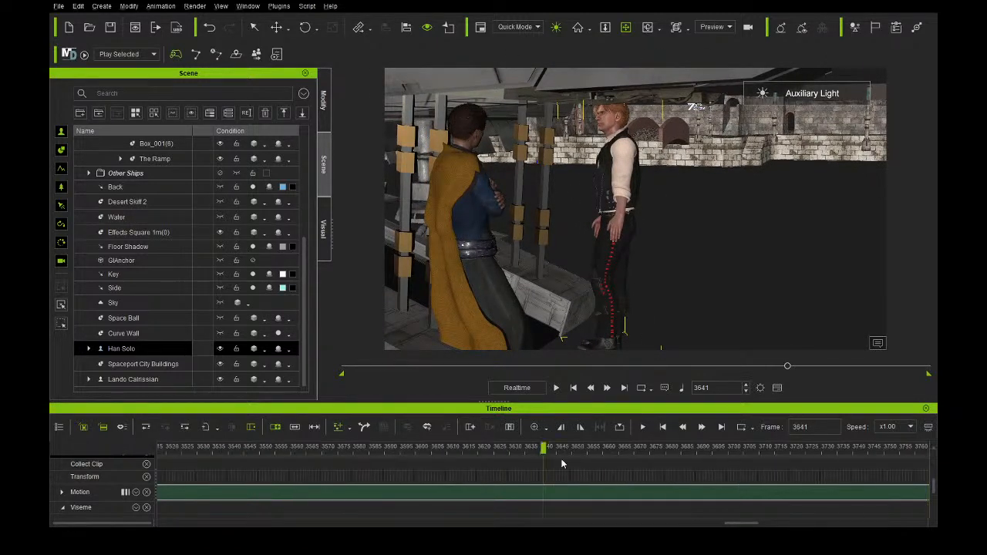
{"action": "scroll", "coordinate": [560, 459], "scroll_direction": "down", "scroll_amount": 4}
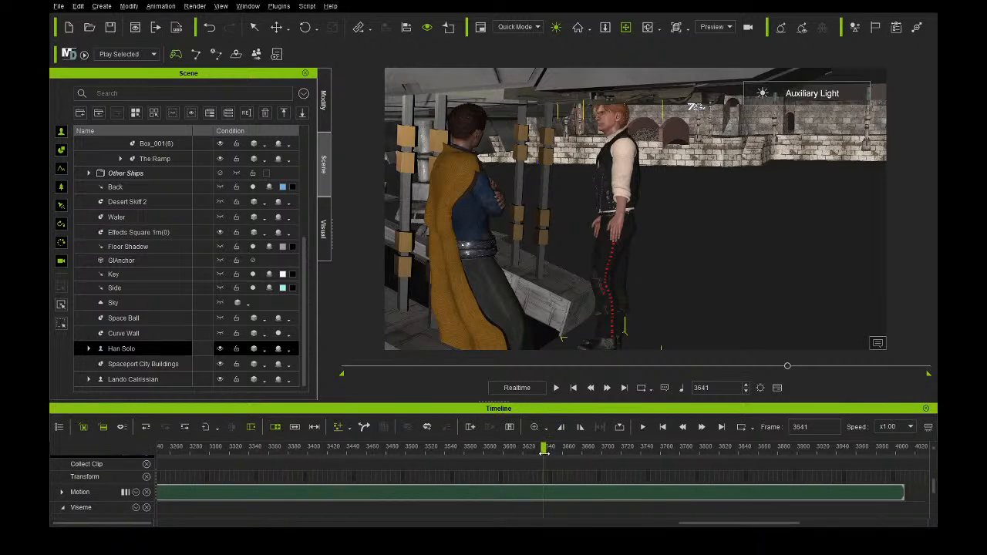
Split Han Solo's C20 Han Part 5 motion at frame 3583 and delete the section after the cut.
{"action": "left_click_drag", "start_coordinate": [544, 447], "coordinate": [519, 449]}
{"action": "scroll", "coordinate": [539, 500], "scroll_direction": "up", "scroll_amount": 5}
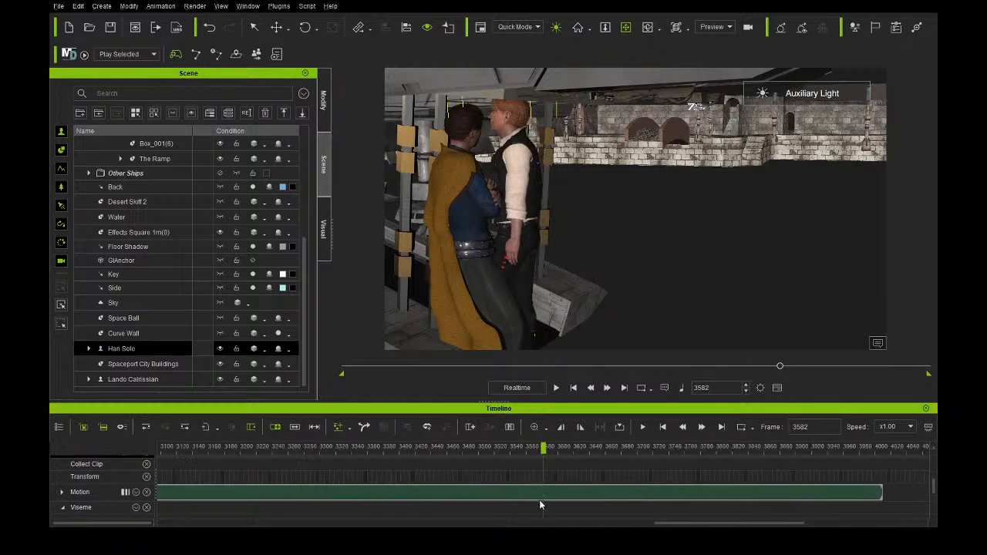
{"action": "left_click", "coordinate": [548, 451]}
{"action": "mouse_move", "coordinate": [564, 451]}
{"action": "left_mouse_down"}
{"action": "mouse_move", "coordinate": [577, 452]}
{"action": "mouse_move", "coordinate": [546, 455]}
{"action": "left_mouse_up"}
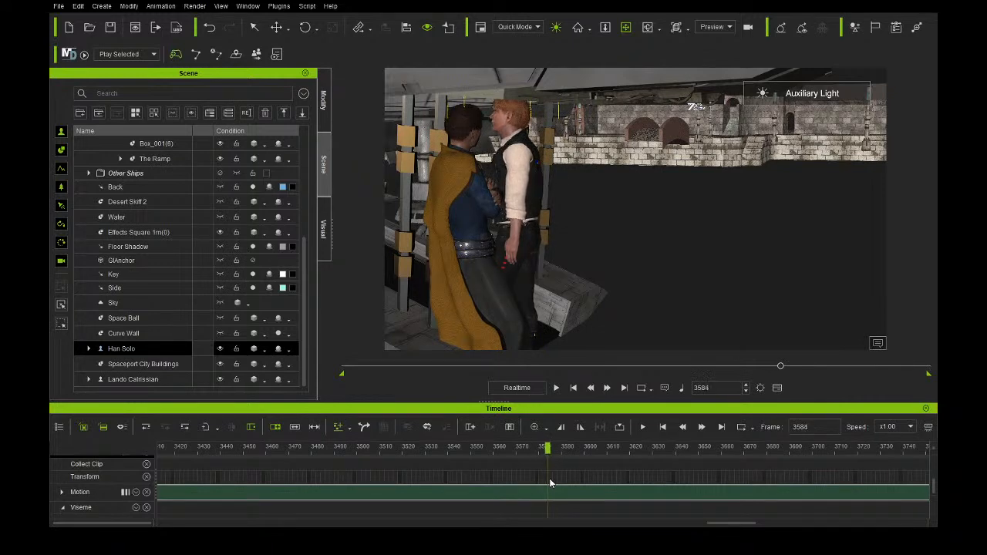
{"action": "left_click", "coordinate": [546, 492]}
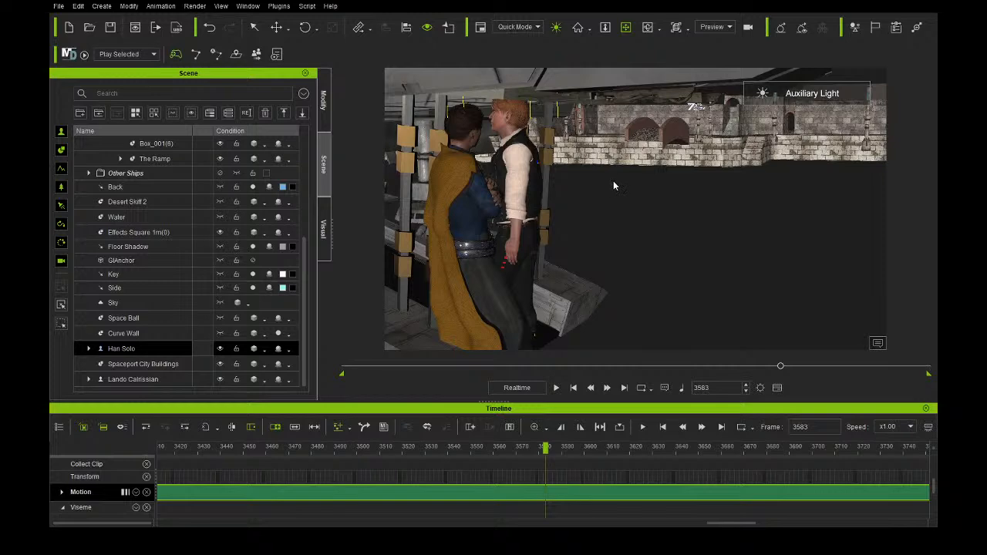
{"action": "key", "text": "ctrl+b"}
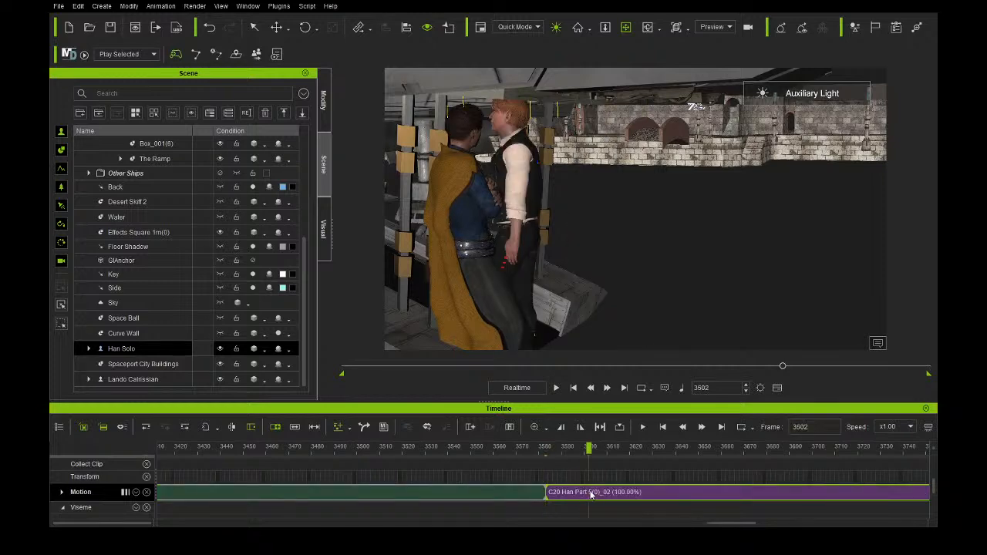
{"action": "key", "text": "Delete"}
Scrub through the trimmed Han Part 5 motion and beyond its end to compare both characters' timing and spacing.
{"action": "scroll", "coordinate": [544, 465], "scroll_direction": "down", "scroll_amount": 2}
{"action": "scroll", "coordinate": [545, 465], "scroll_direction": "down", "scroll_amount": 3}
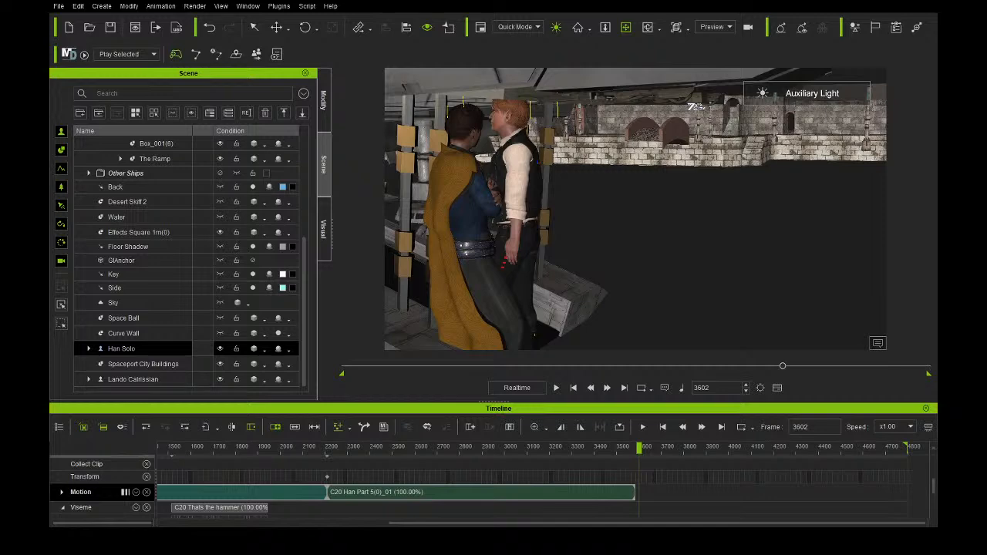
{"action": "left_click_drag", "start_coordinate": [326, 451], "coordinate": [349, 457]}
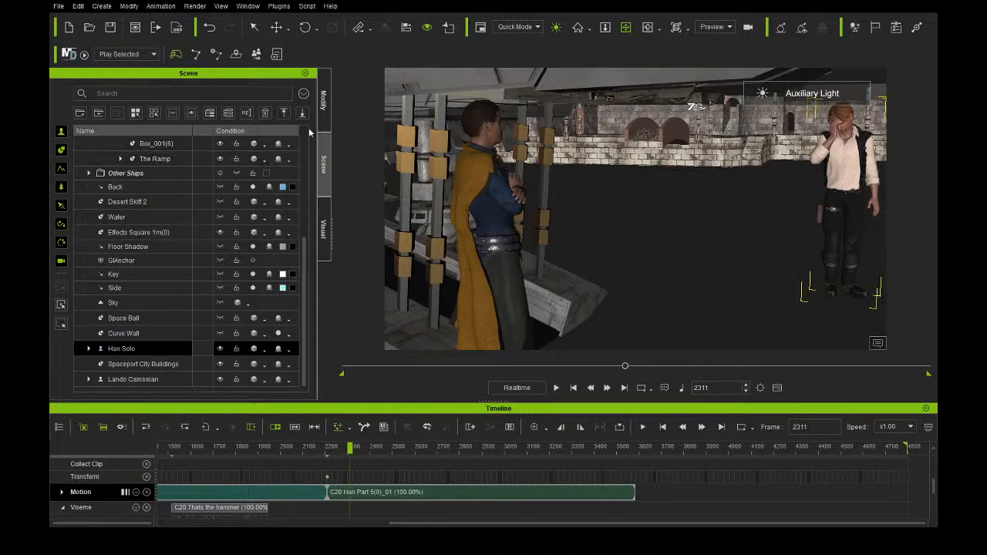
{"action": "left_click_drag", "start_coordinate": [355, 452], "coordinate": [690, 451]}
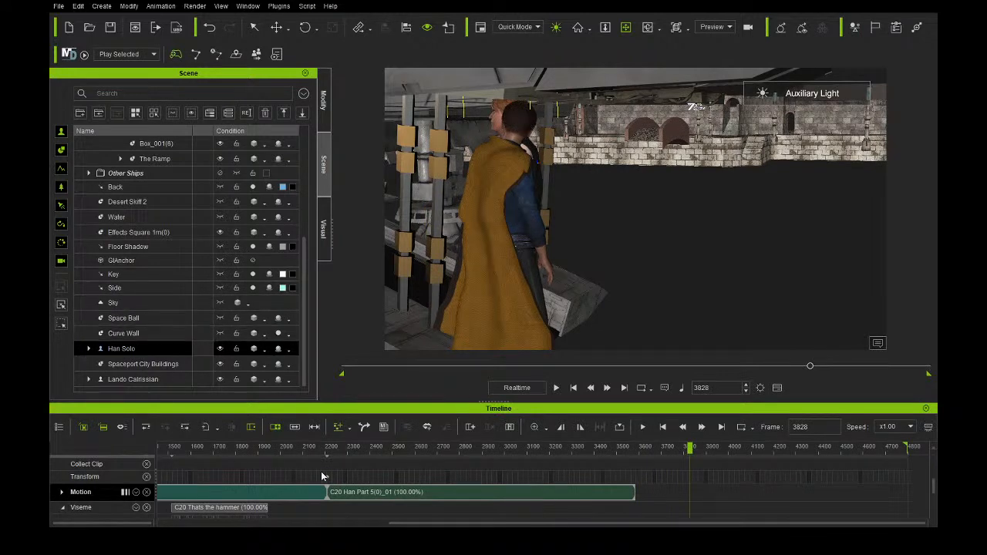
{"action": "left_click", "coordinate": [333, 449]}
Split Han Solo's Part 5 motion at frame 2387 and delete the section before the cut.
{"action": "left_click_drag", "start_coordinate": [338, 450], "coordinate": [368, 450]}
{"action": "scroll", "coordinate": [364, 487], "scroll_direction": "up", "scroll_amount": 5}
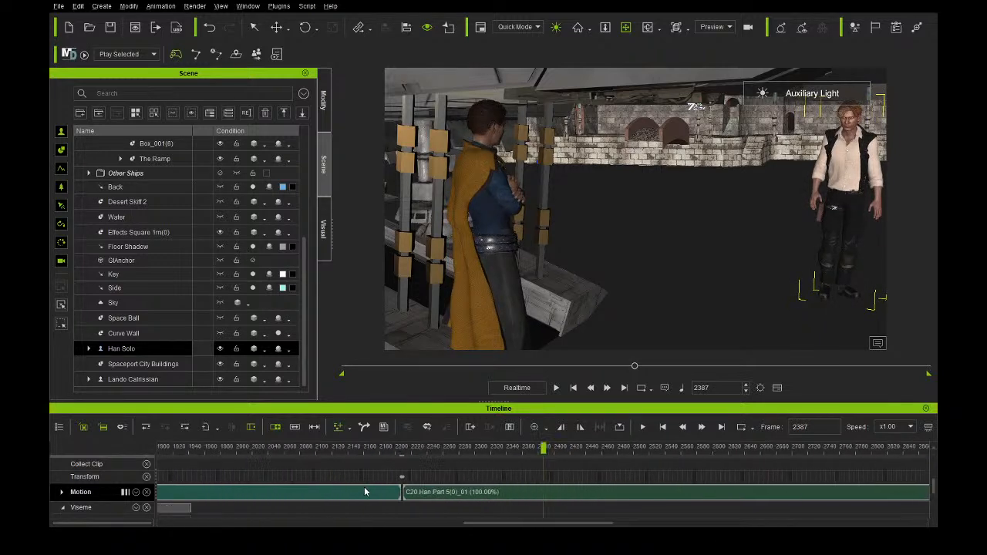
{"action": "scroll", "coordinate": [486, 486], "scroll_direction": "up", "scroll_amount": 2}
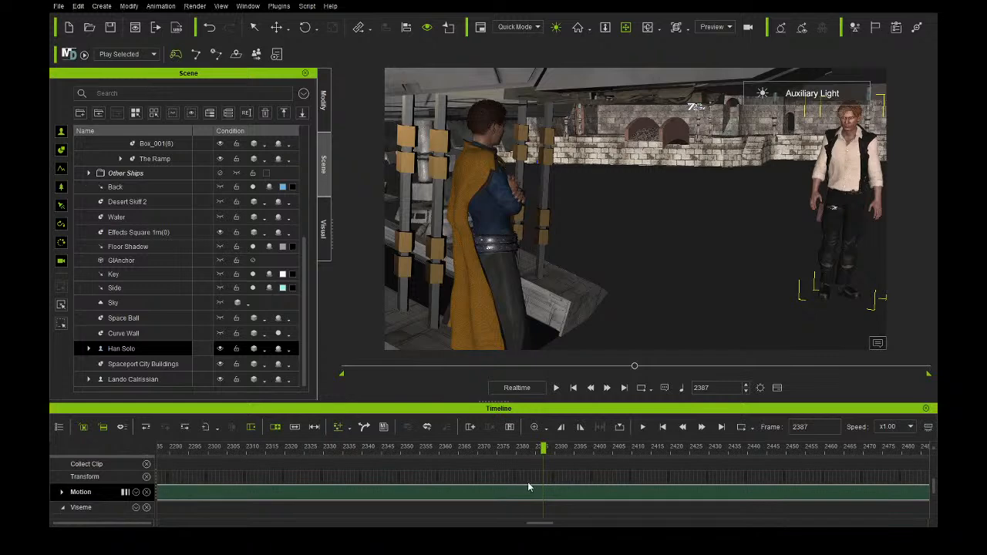
{"action": "left_click", "coordinate": [544, 494]}
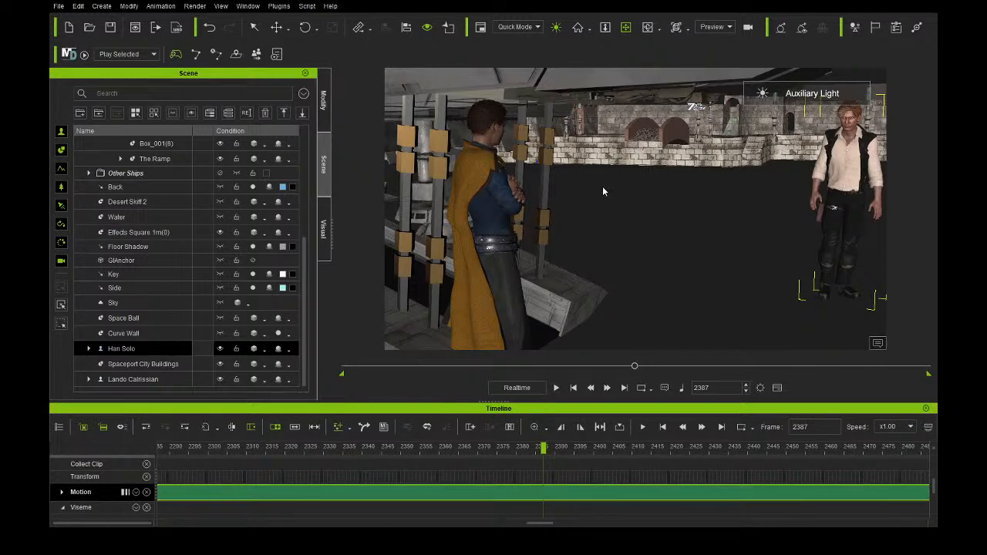
{"action": "key", "text": "ctrl+b"}
{"action": "left_click", "coordinate": [459, 496]}
{"action": "key", "text": "Delete"}
Move Han Solo's remaining Part 5 motion clip back to about frame 2210 and fine-tune its start.
{"action": "scroll", "coordinate": [582, 492], "scroll_direction": "down", "scroll_amount": 3}
{"action": "left_click", "coordinate": [617, 496]}
{"action": "left_click_drag", "start_coordinate": [617, 496], "coordinate": [379, 498]}
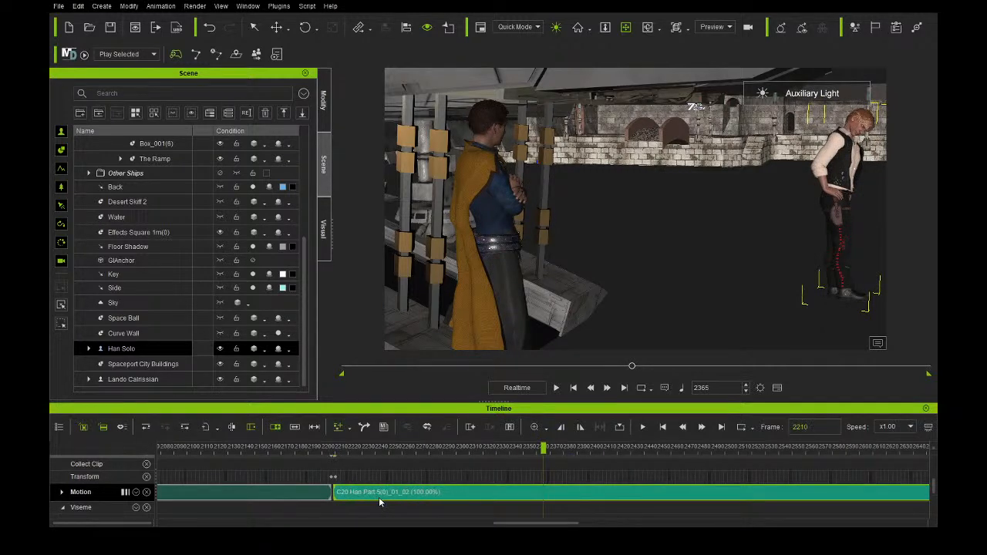
{"action": "left_click", "coordinate": [334, 451]}
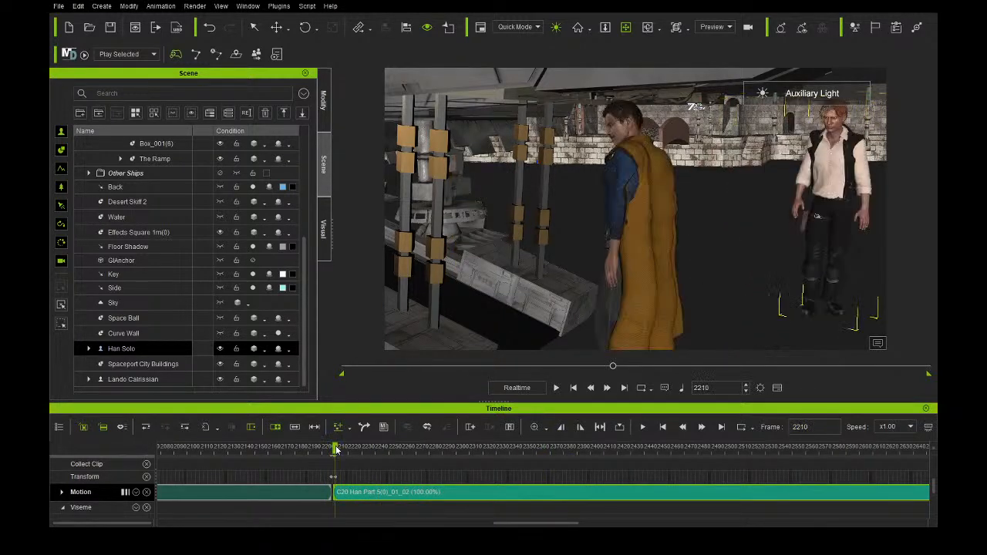
{"action": "scroll", "coordinate": [376, 465], "scroll_direction": "up", "scroll_amount": 5}
{"action": "left_click_drag", "start_coordinate": [543, 493], "coordinate": [570, 494]}
{"action": "left_click", "coordinate": [560, 450]}
Play the moved motion to check Han Solo's entrance, and set the playhead to frame 2336.
{"action": "left_click", "coordinate": [557, 389]}
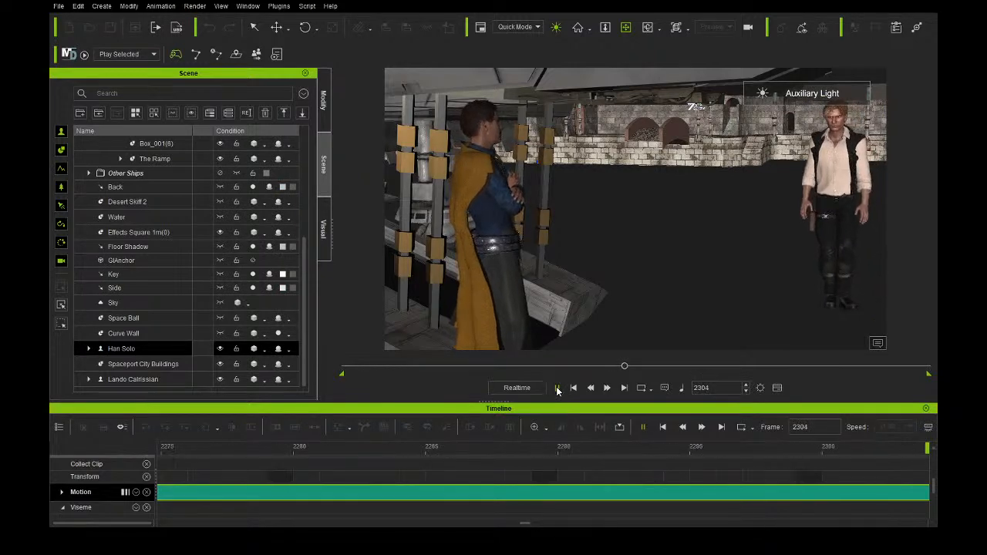
{"action": "left_click", "coordinate": [557, 388]}
{"action": "left_click_drag", "start_coordinate": [852, 448], "coordinate": [305, 434]}
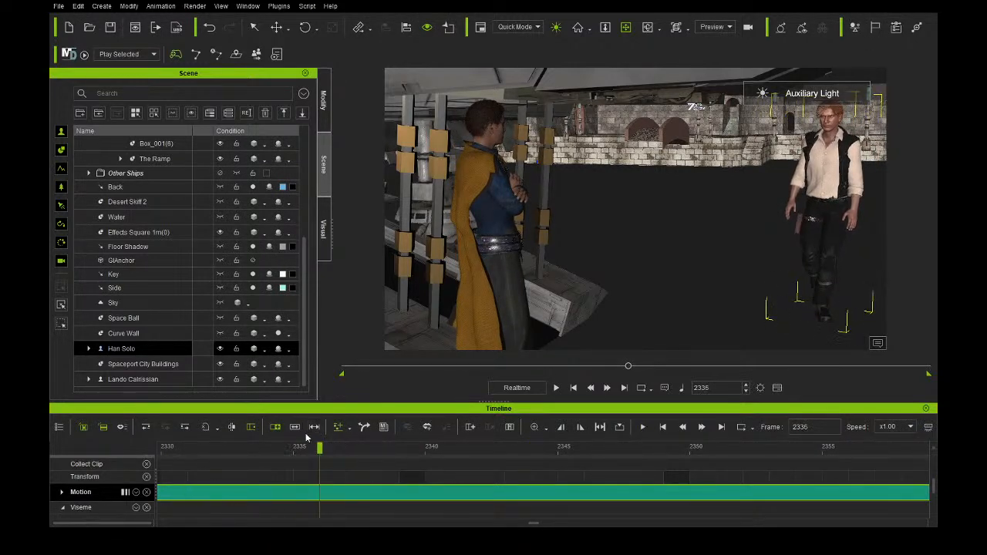
Add the C20 That was quick voice clip to Han Solo at frame 2336 and play it through to frame 2629.
{"action": "left_click", "coordinate": [323, 111]}
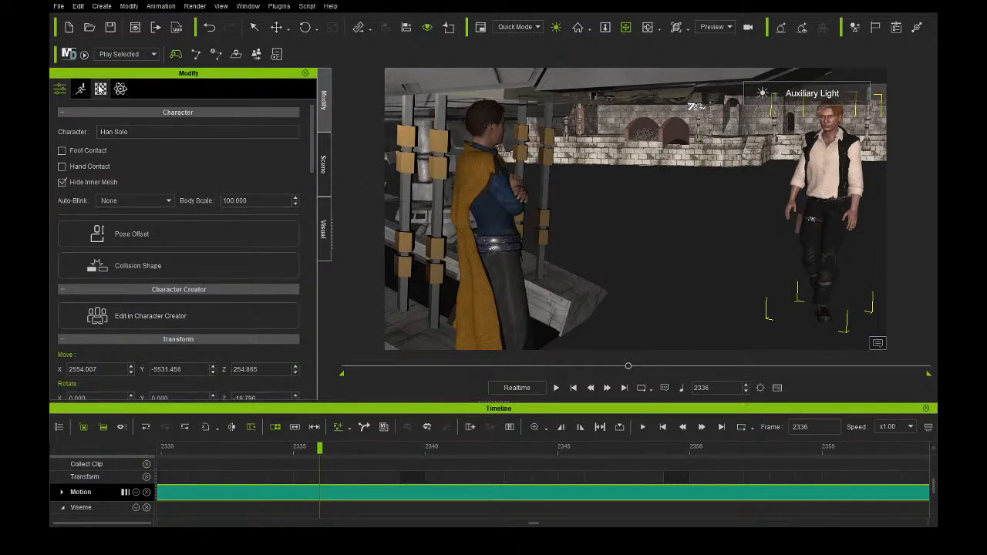
{"action": "left_click", "coordinate": [80, 88]}
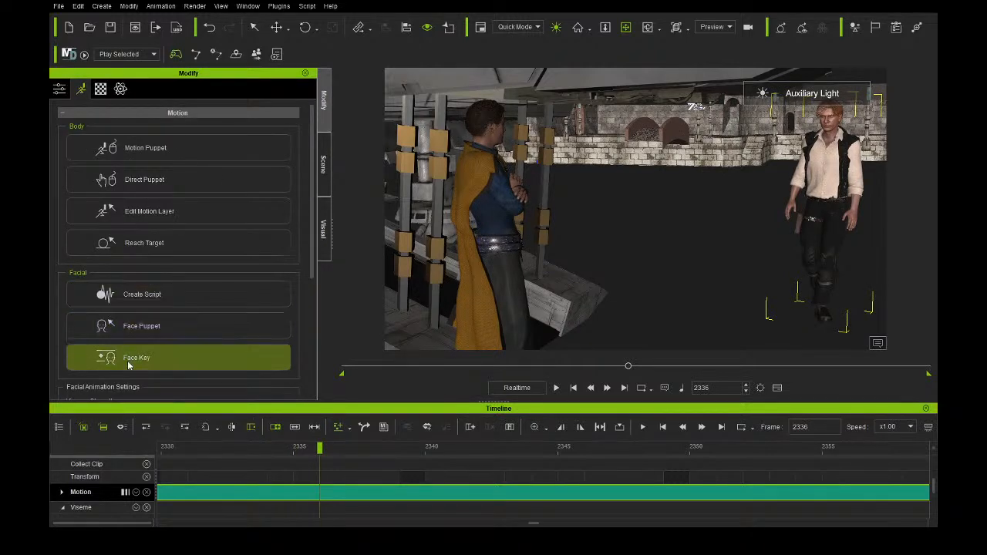
{"action": "left_click", "coordinate": [141, 300]}
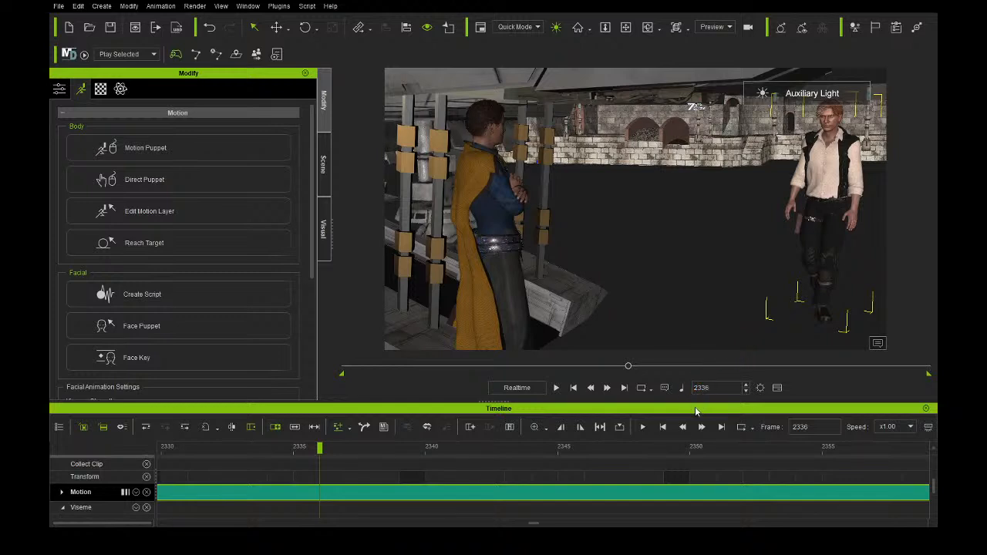
{"action": "left_click", "coordinate": [555, 390]}
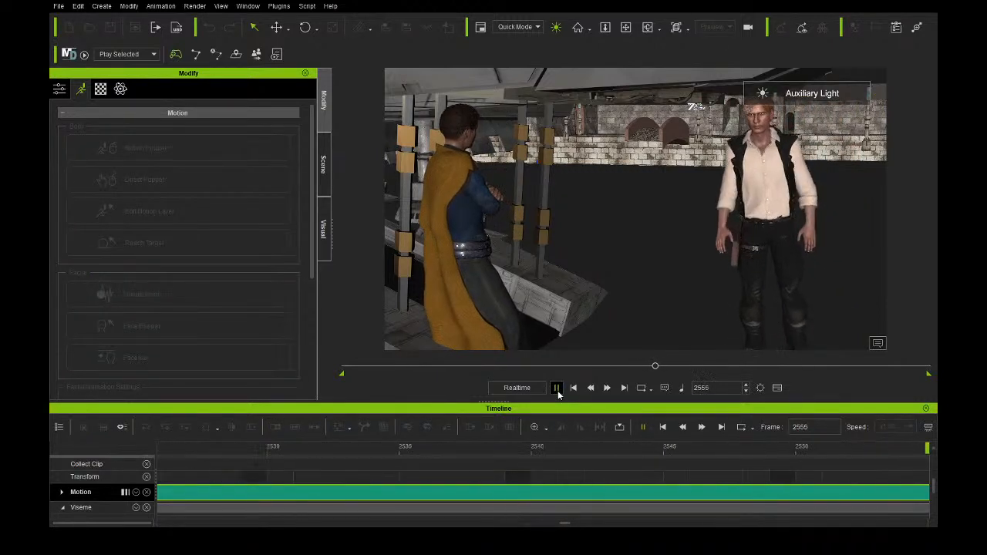
{"action": "left_click", "coordinate": [557, 392]}
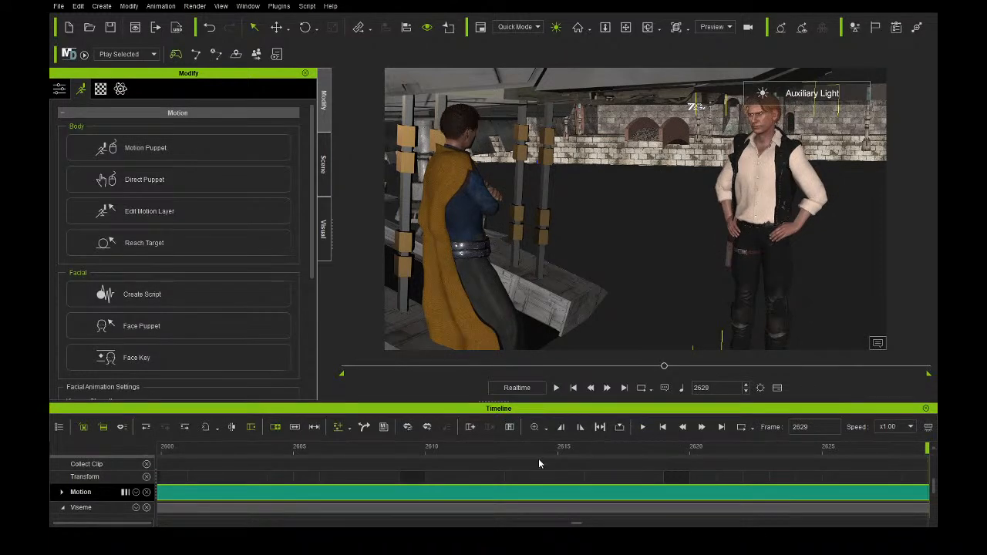
Delete the C20 That was quick voice clip from Han Solo's viseme track.
{"action": "scroll", "coordinate": [537, 465], "scroll_direction": "down", "scroll_amount": 5}
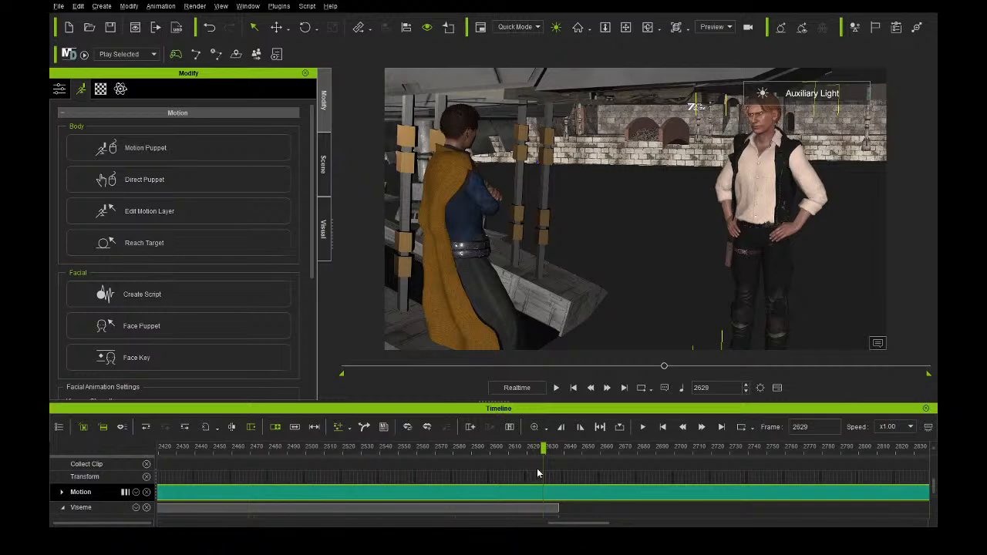
{"action": "scroll", "coordinate": [535, 472], "scroll_direction": "down", "scroll_amount": 2}
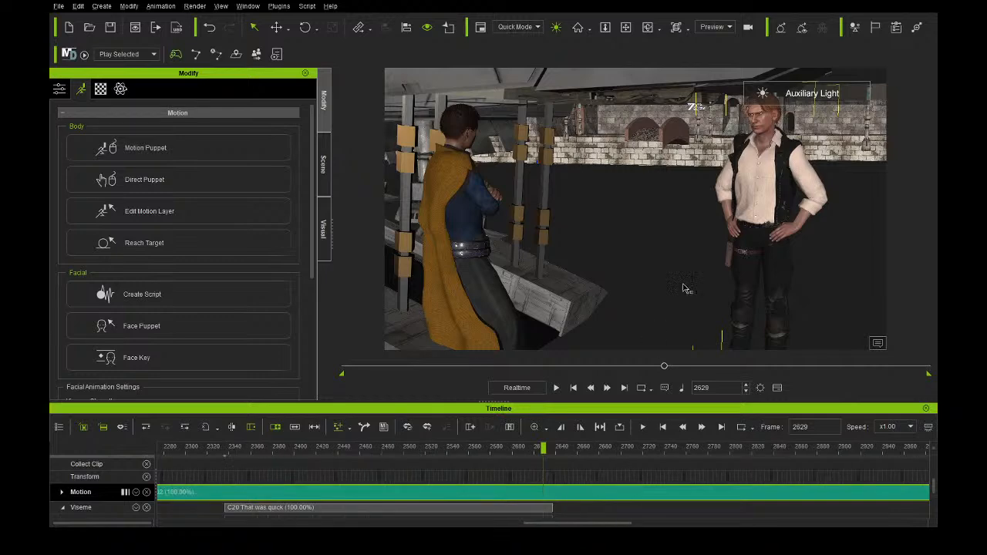
{"action": "left_click", "coordinate": [224, 508]}
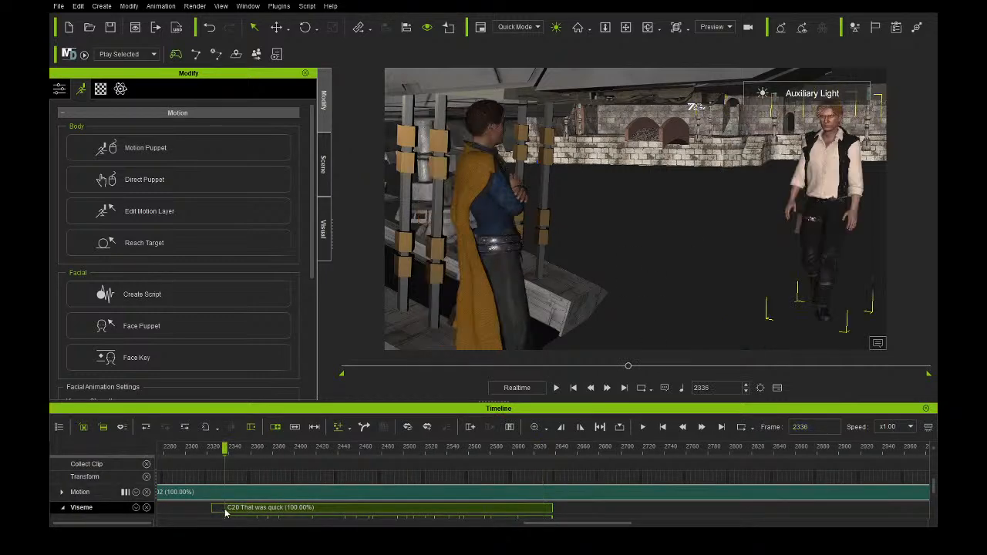
{"action": "key", "text": "Delete"}
Add the C20 That was quick voice clip to Lando Calrissian at frame 2336 and play it through to frame 2629.
{"action": "left_click", "coordinate": [324, 182]}
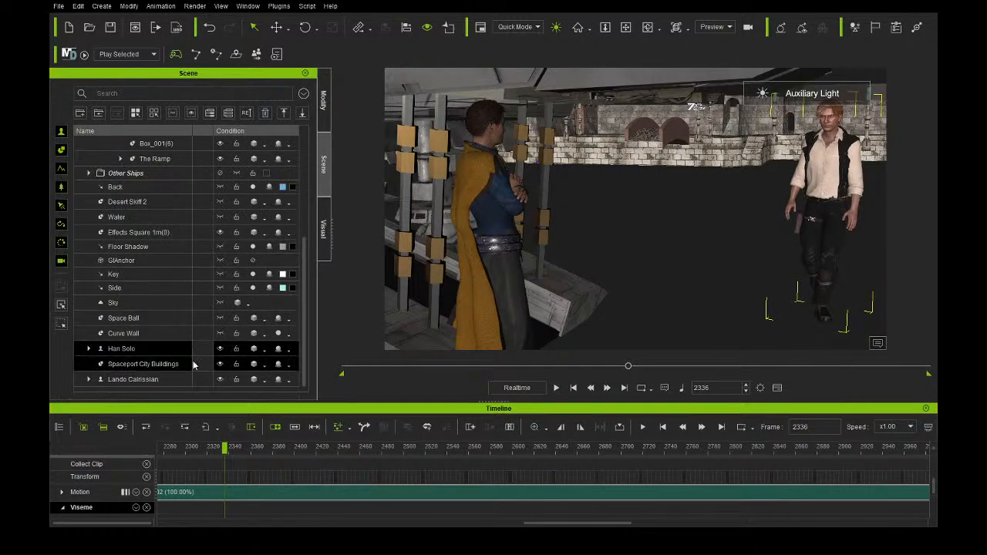
{"action": "left_click", "coordinate": [182, 381]}
{"action": "left_click", "coordinate": [325, 116]}
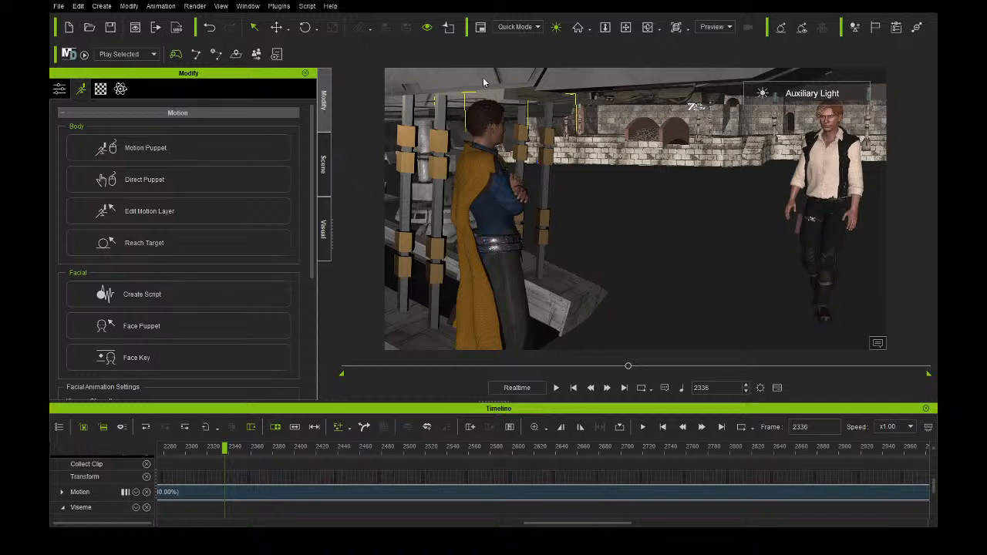
{"action": "left_click", "coordinate": [154, 326]}
{"action": "left_click", "coordinate": [556, 388]}
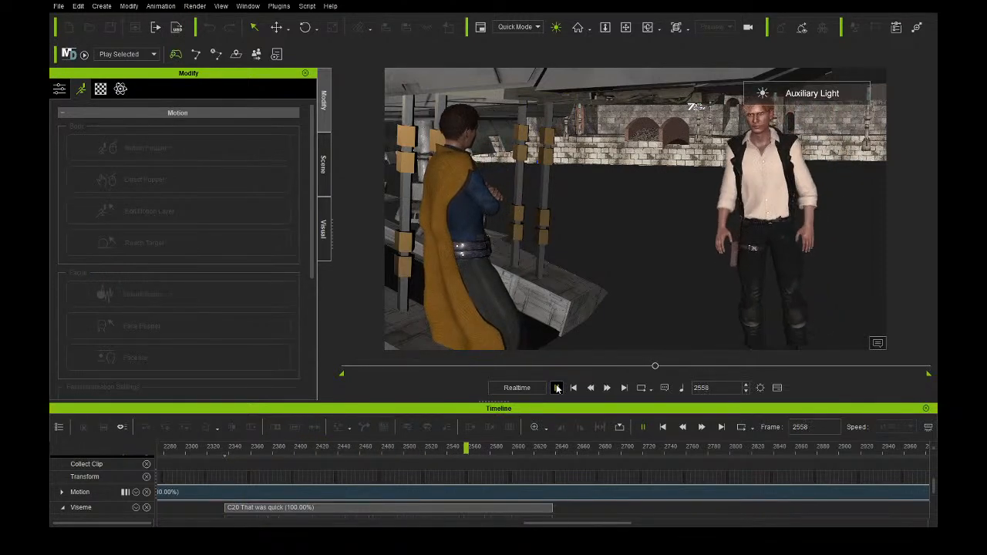
{"action": "left_click", "coordinate": [557, 388]}
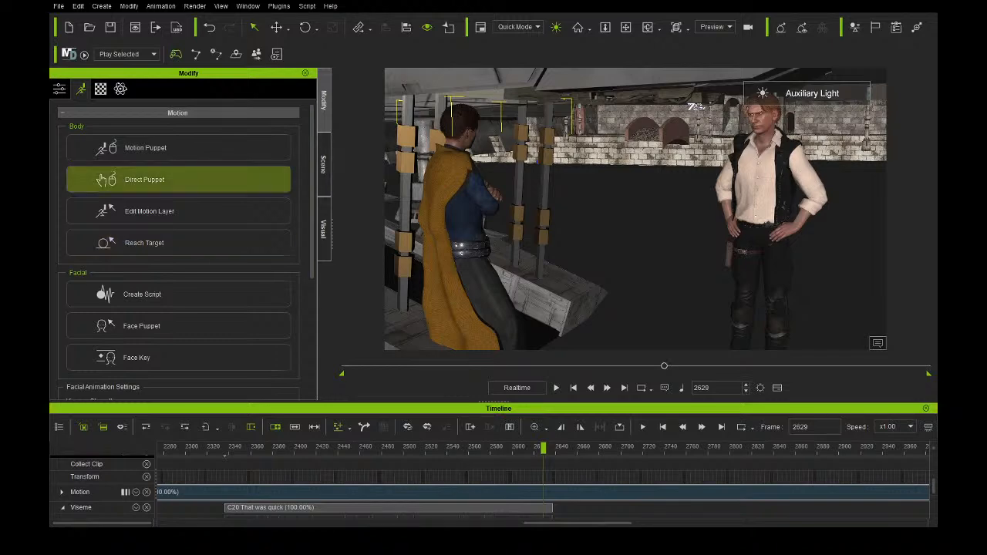
Add the C20 Didnt have a case voice clip to Han Solo at frame 2629 and play it through to frame 3004.
{"action": "left_click", "coordinate": [322, 165]}
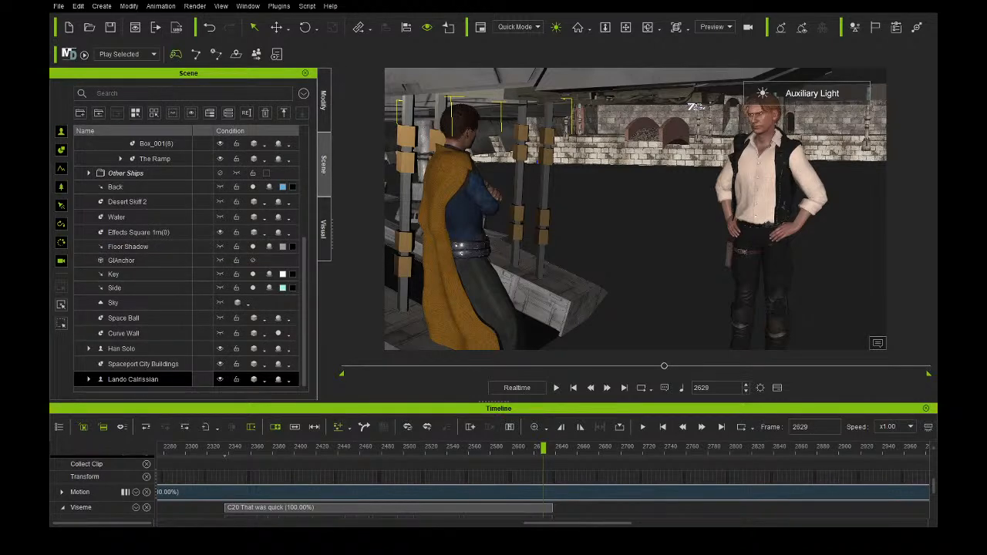
{"action": "left_click", "coordinate": [128, 348]}
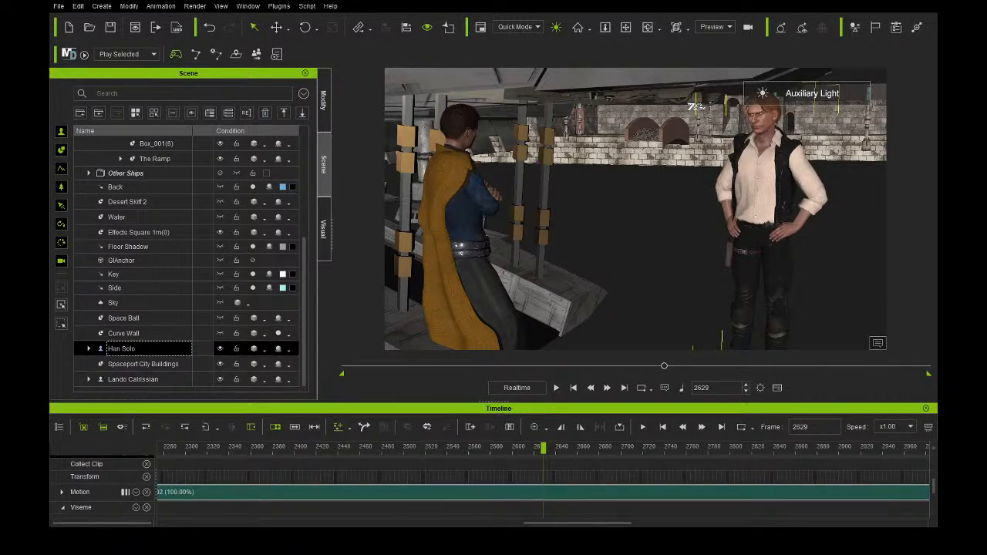
{"action": "left_click", "coordinate": [323, 100]}
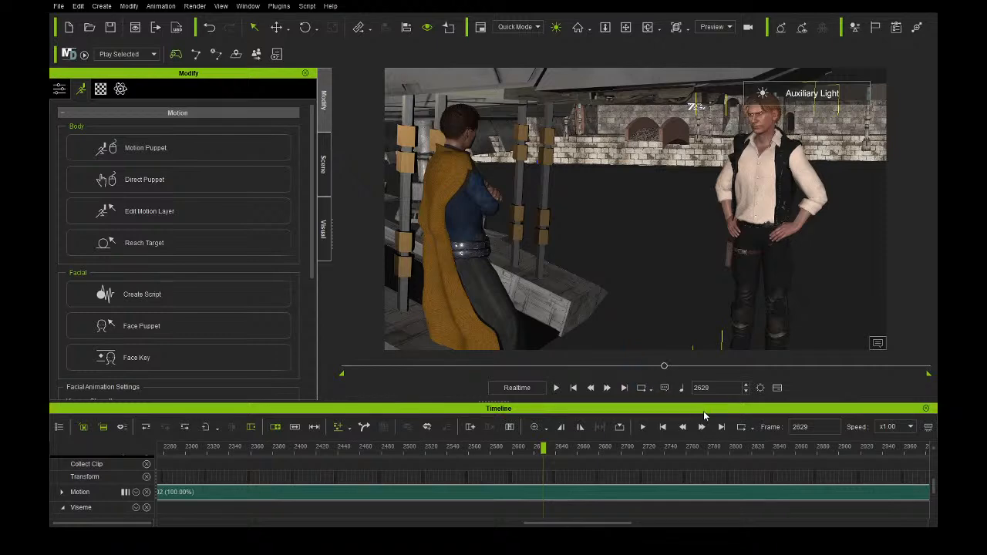
{"action": "left_click", "coordinate": [556, 388]}
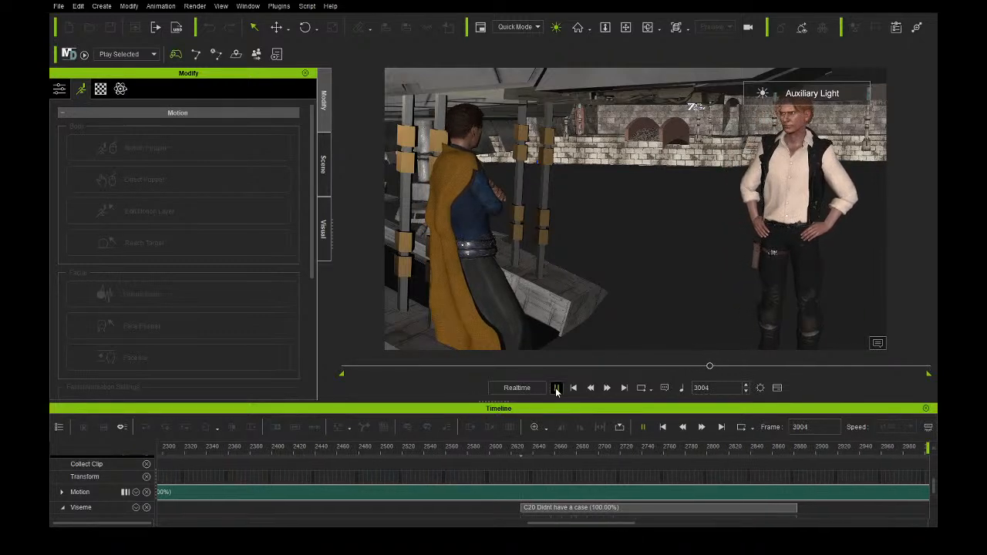
{"action": "left_click", "coordinate": [557, 389]}
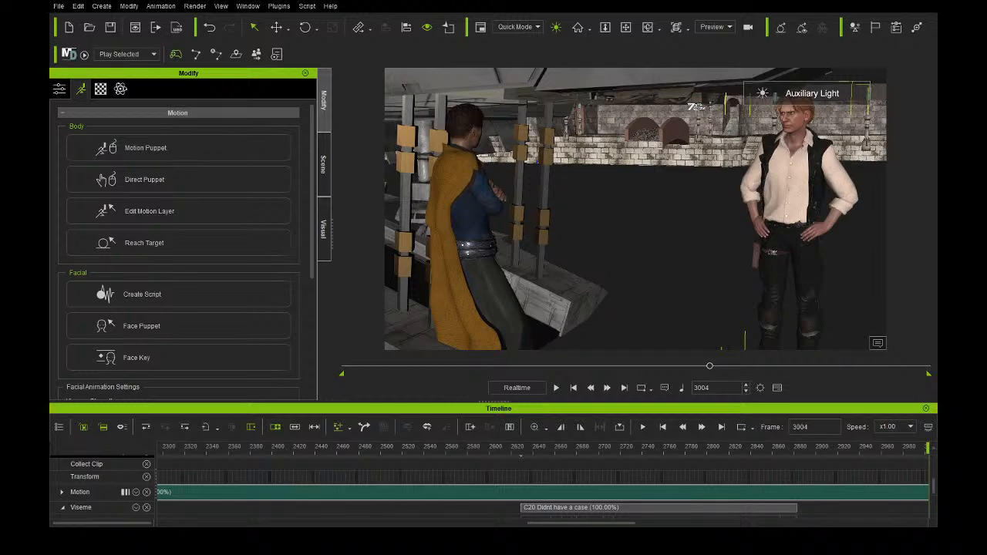
Try the C20 Hes waiting voice clip on Han Solo at frame 3004 and delete it from his viseme track.
{"action": "left_click", "coordinate": [177, 288]}
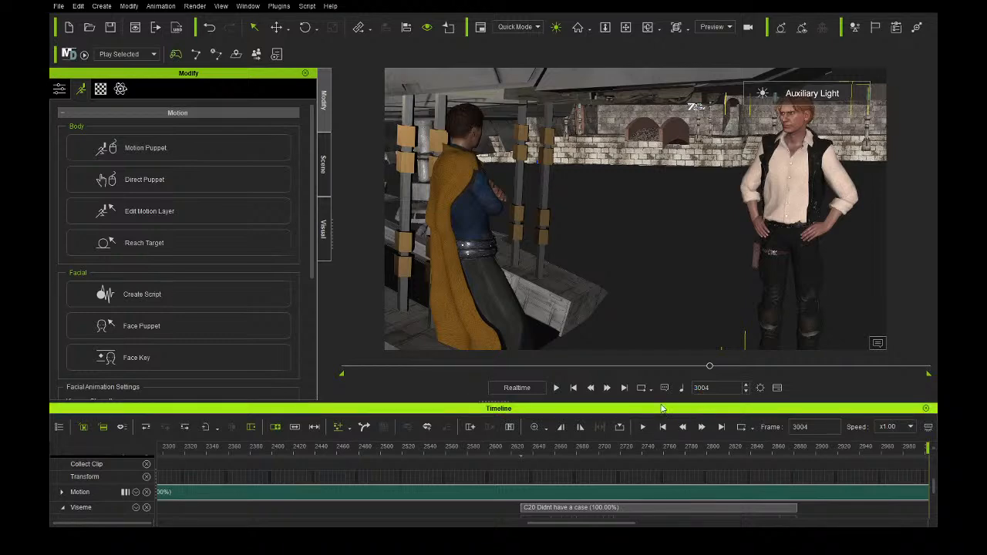
{"action": "left_click", "coordinate": [557, 388]}
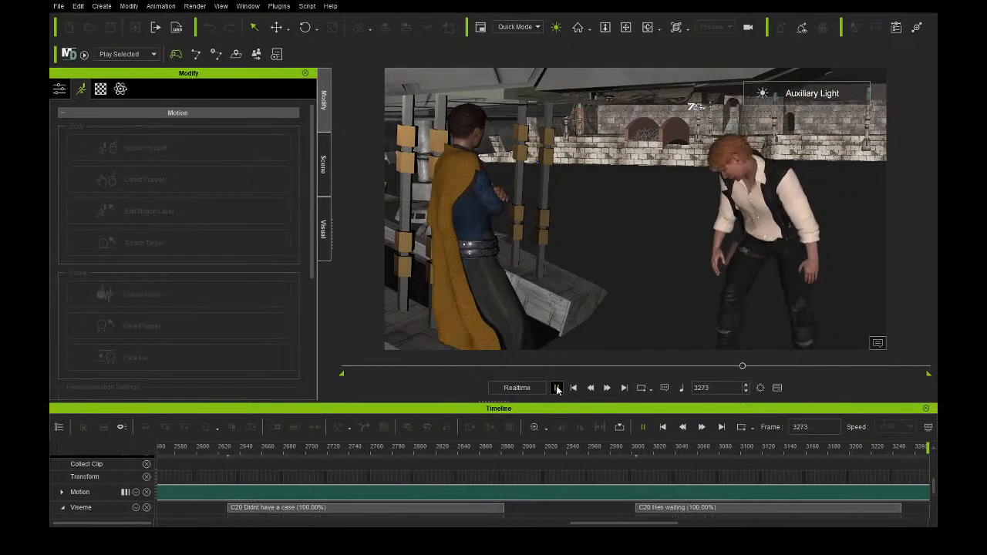
{"action": "left_click", "coordinate": [557, 390]}
{"action": "left_click", "coordinate": [634, 507]}
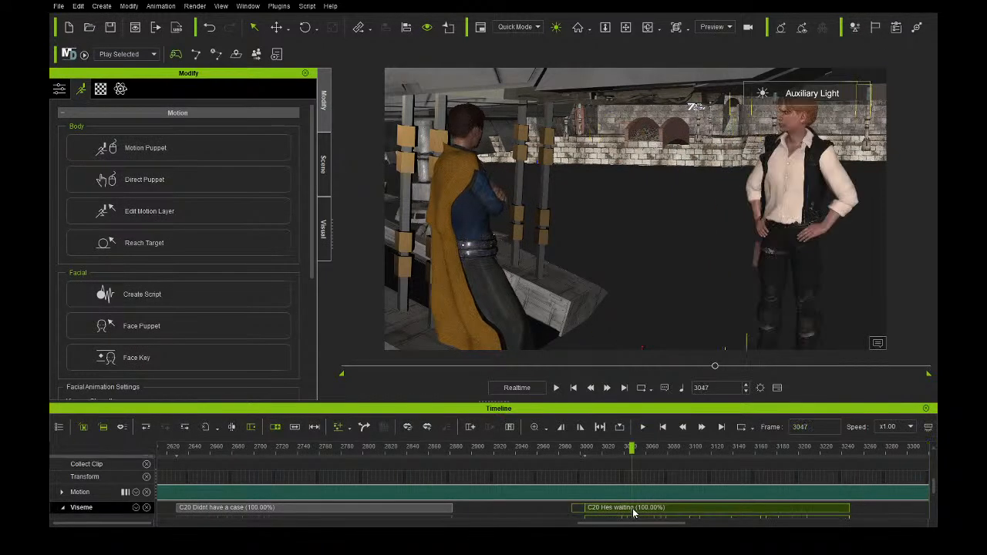
{"action": "key", "text": "Delete"}
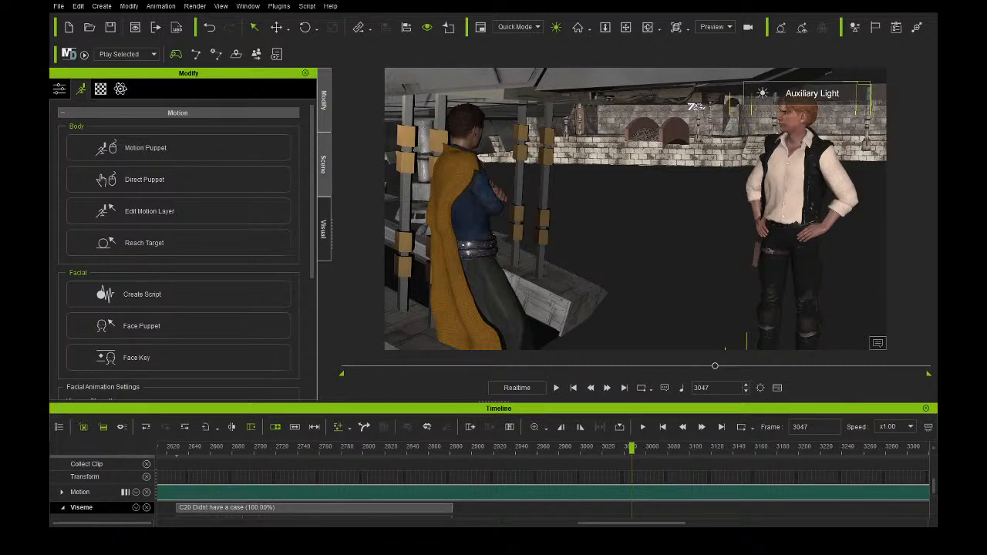
Add the C20 Hes waiting voice clip to Lando Calrissian at frame 3299 and play it through to frame 3543.
{"action": "left_click", "coordinate": [323, 165]}
{"action": "left_click", "coordinate": [147, 379]}
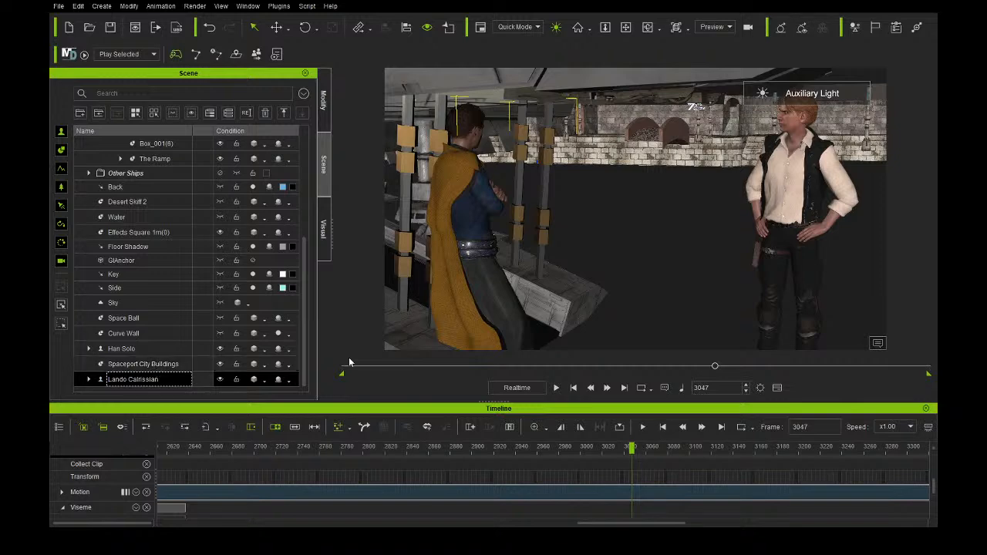
{"action": "left_click_drag", "start_coordinate": [640, 448], "coordinate": [822, 430]}
{"action": "left_click_drag", "start_coordinate": [733, 365], "coordinate": [745, 366]}
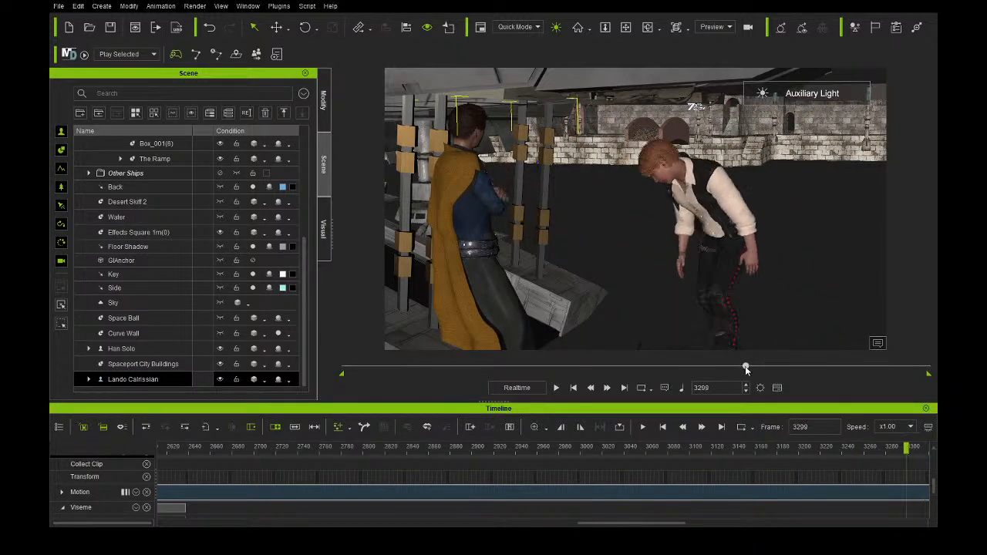
{"action": "left_click", "coordinate": [328, 112]}
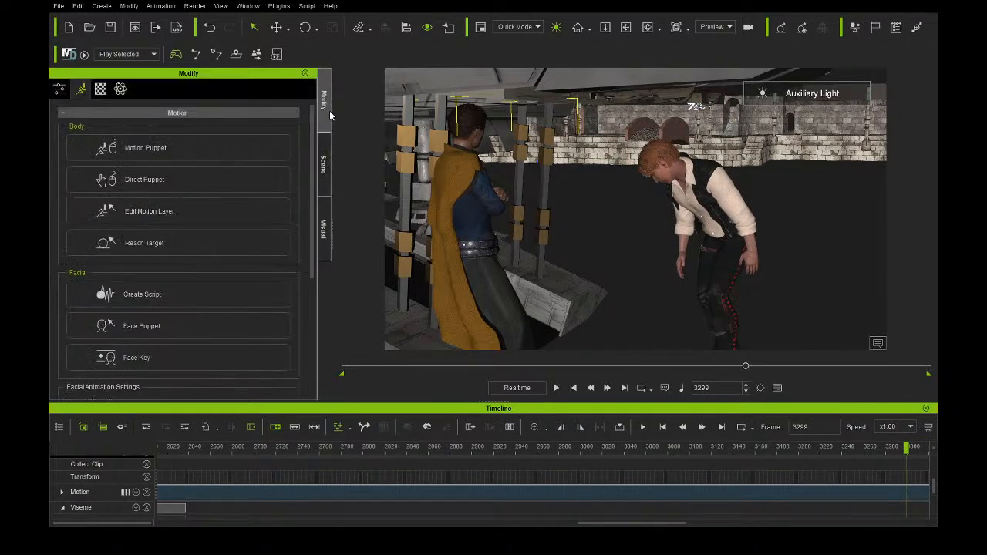
{"action": "left_click", "coordinate": [229, 299]}
{"action": "left_click", "coordinate": [534, 307]}
{"action": "left_click", "coordinate": [556, 388]}
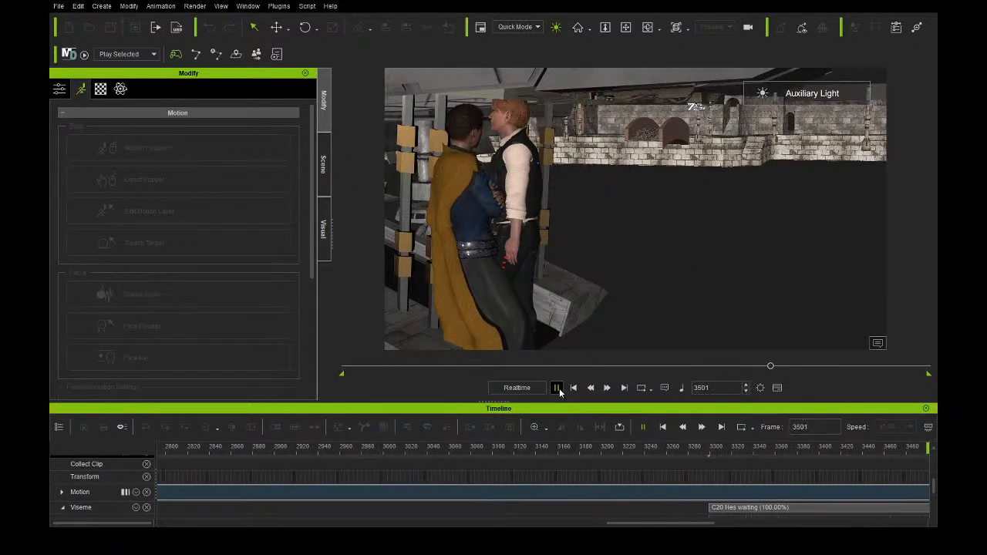
Shift Han Solo's C20 Didnt have a case voice clip to about frame 2995 and his Part 5 motion clip to about frame 2645.
{"action": "scroll", "coordinate": [613, 491], "scroll_direction": "down", "scroll_amount": 5}
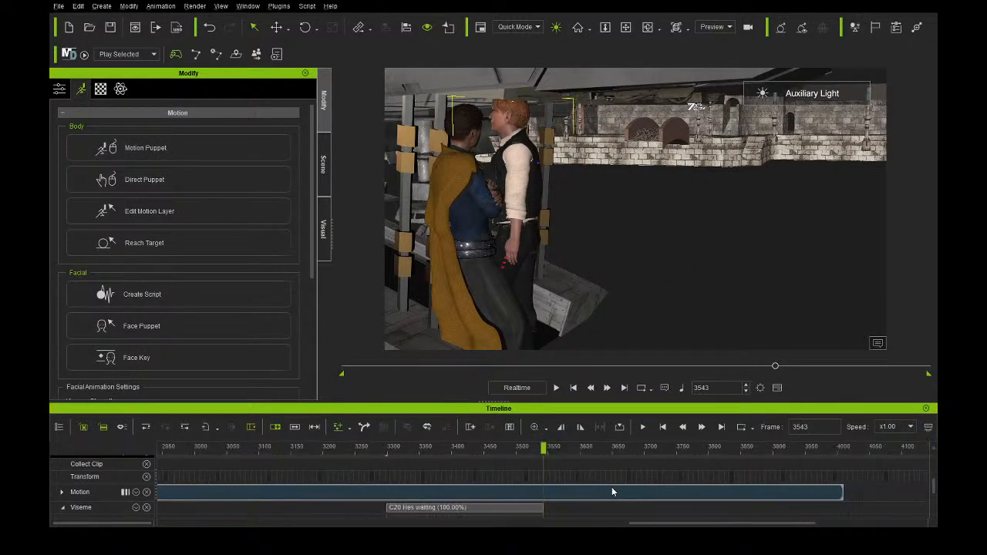
{"action": "scroll", "coordinate": [611, 491], "scroll_direction": "down", "scroll_amount": 1}
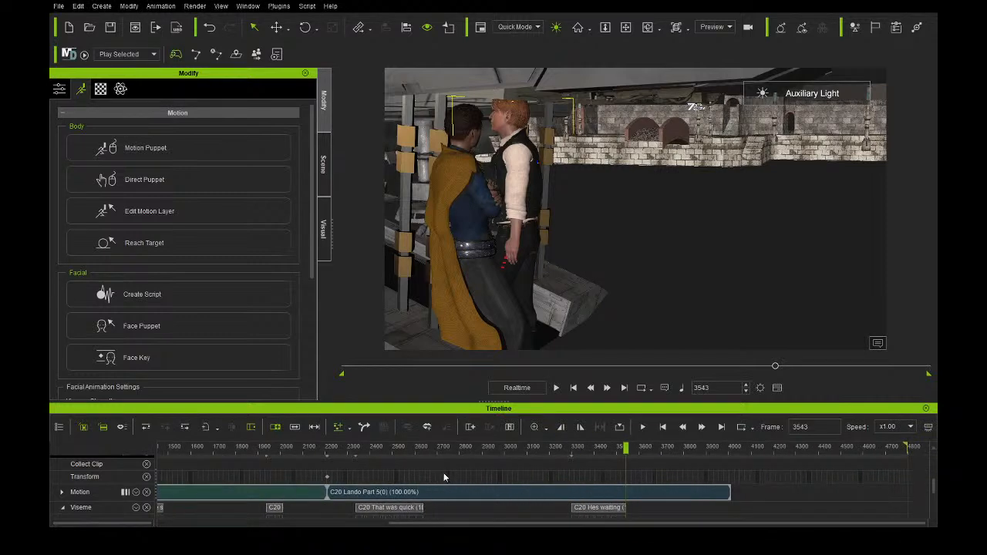
{"action": "left_click", "coordinate": [564, 449]}
{"action": "left_click", "coordinate": [323, 165]}
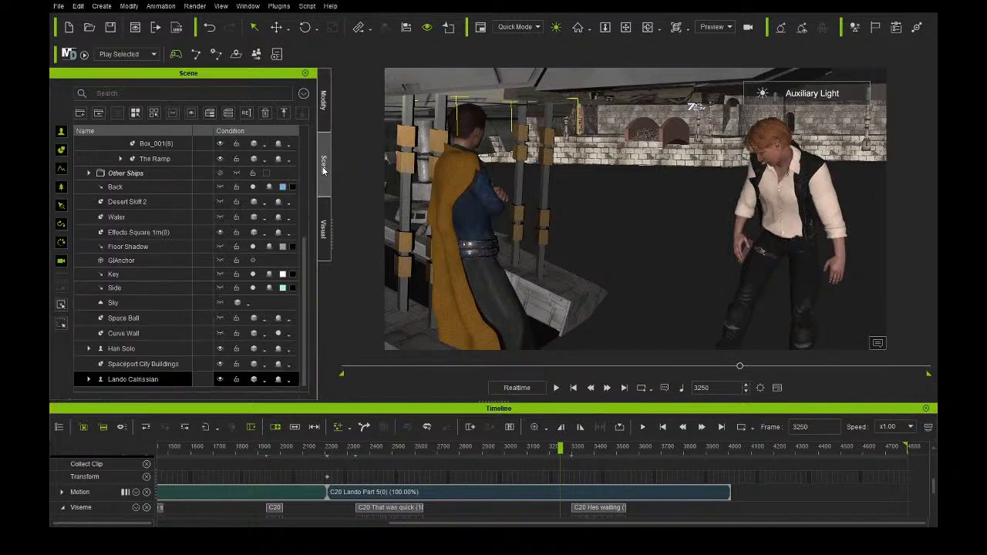
{"action": "left_click", "coordinate": [159, 347]}
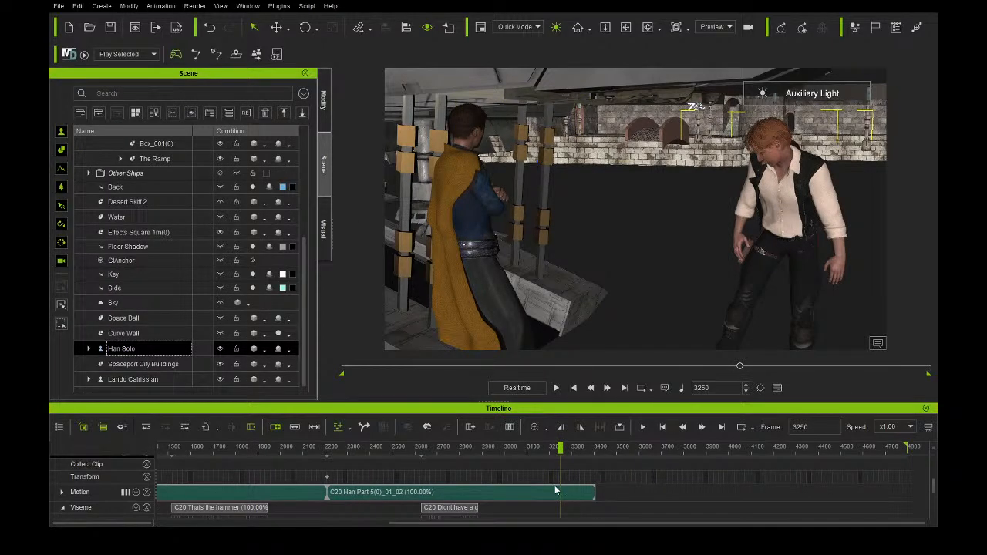
{"action": "left_click_drag", "start_coordinate": [463, 512], "coordinate": [542, 510]}
{"action": "left_click_drag", "start_coordinate": [601, 486], "coordinate": [699, 489]}
{"action": "left_click_drag", "start_coordinate": [482, 451], "coordinate": [621, 448]}
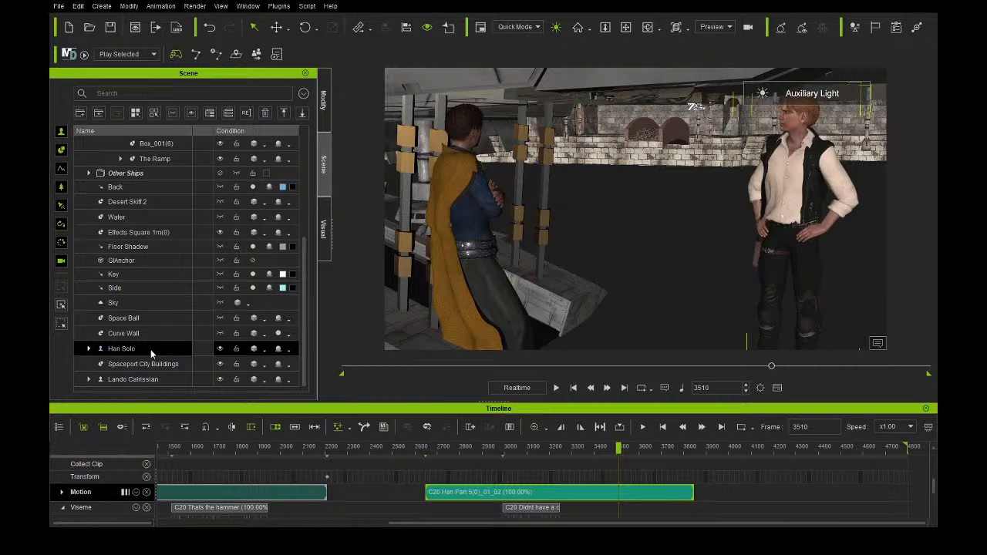
Add Han Solo's reply voice clip, starting with "C20 Co", at frame 3531 and play the scene through to frame 3823.
{"action": "left_click", "coordinate": [154, 380]}
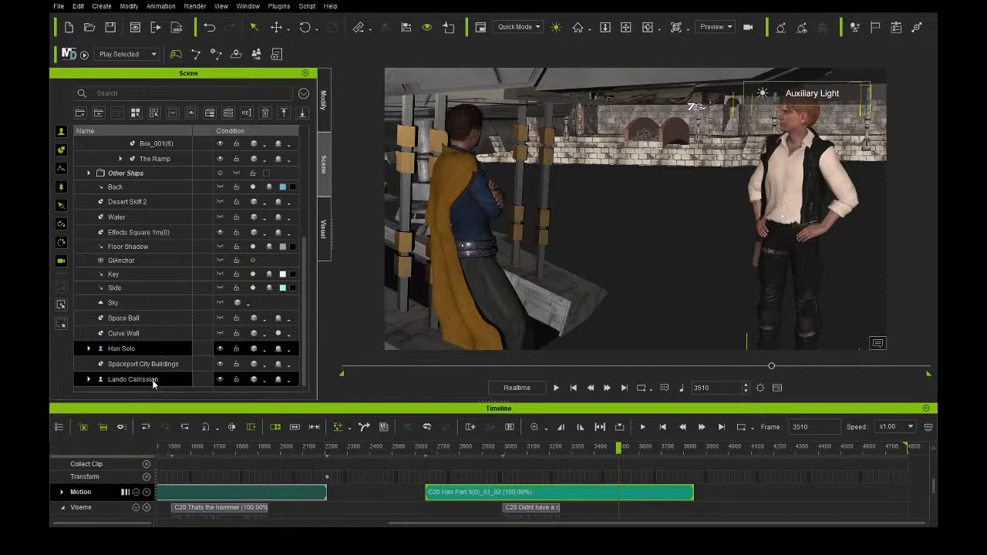
{"action": "left_click", "coordinate": [618, 450]}
{"action": "left_click_drag", "start_coordinate": [617, 449], "coordinate": [623, 453]}
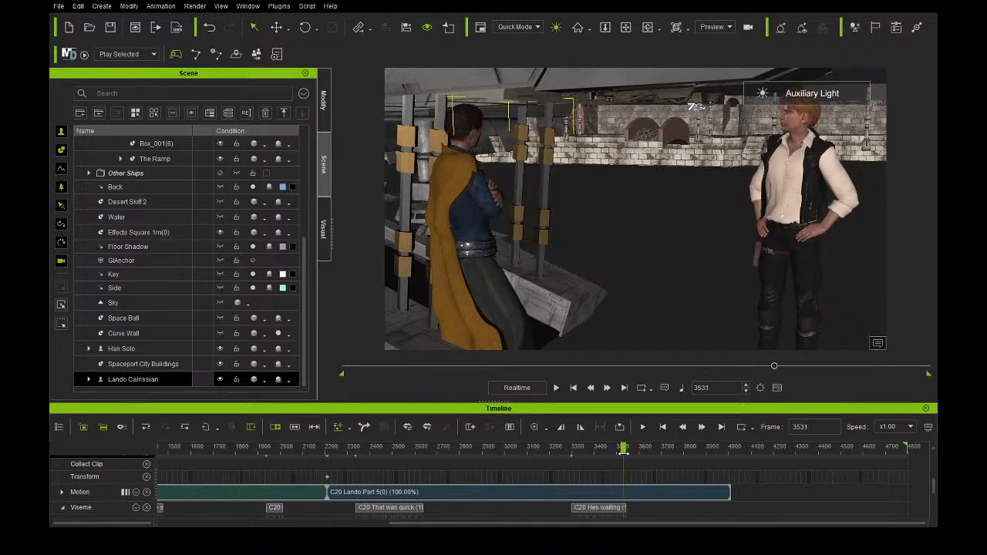
{"action": "left_click", "coordinate": [174, 353]}
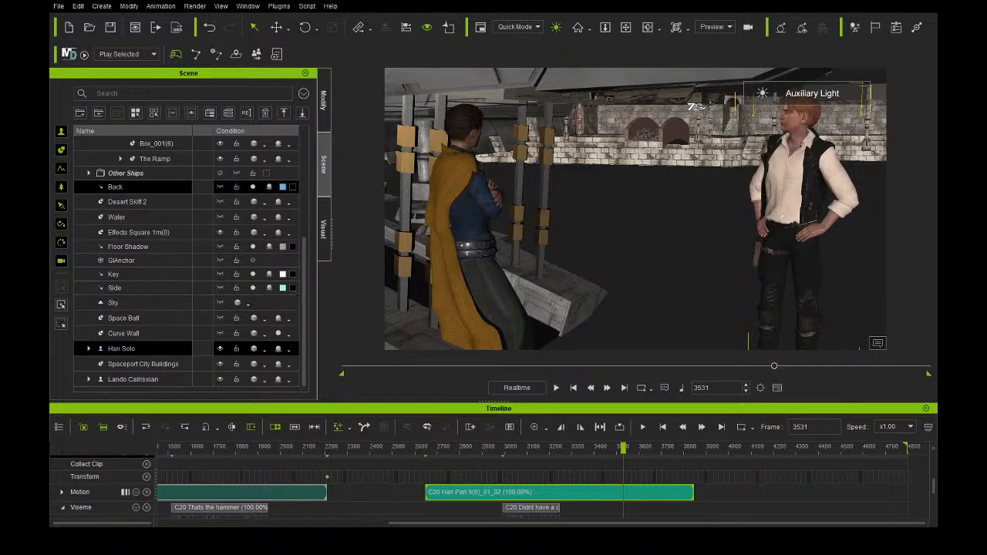
{"action": "left_click", "coordinate": [324, 101]}
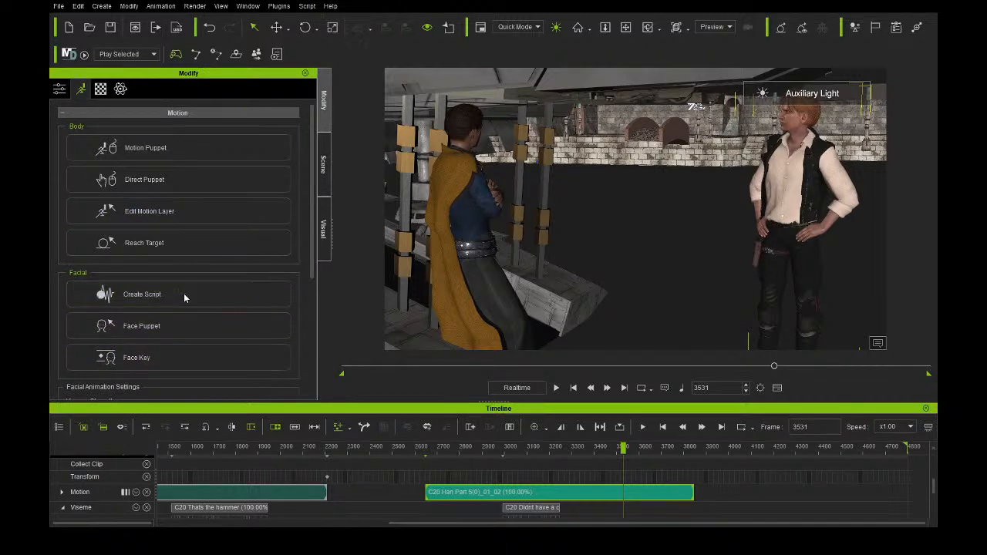
{"action": "left_click", "coordinate": [481, 301]}
{"action": "left_click", "coordinate": [557, 389]}
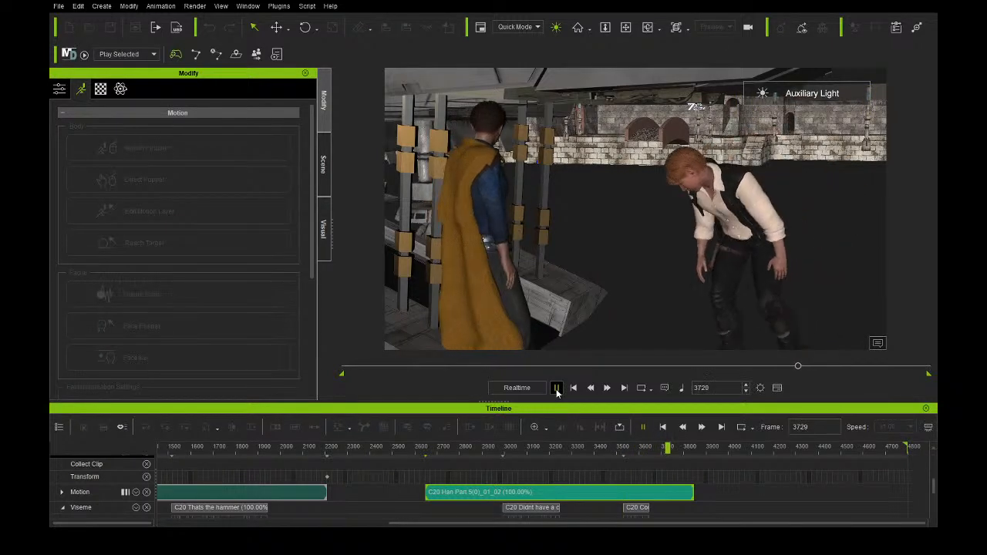
{"action": "left_click", "coordinate": [556, 388]}
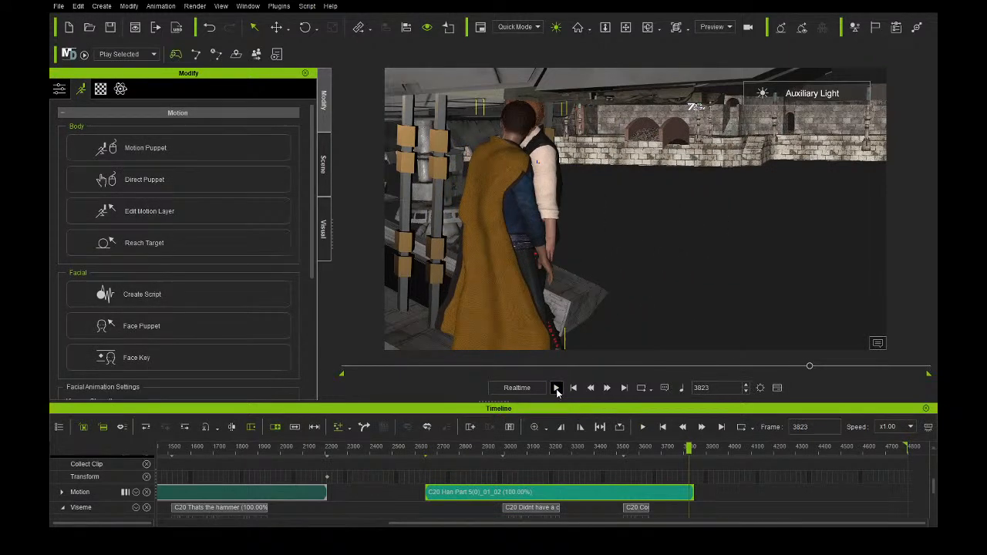
Shift Lando Calrissian's C20 That was quick voice clip to about frame 2670 and play the scene past frame 3889.
{"action": "left_click", "coordinate": [492, 448]}
{"action": "left_click_drag", "start_coordinate": [493, 448], "coordinate": [513, 448]}
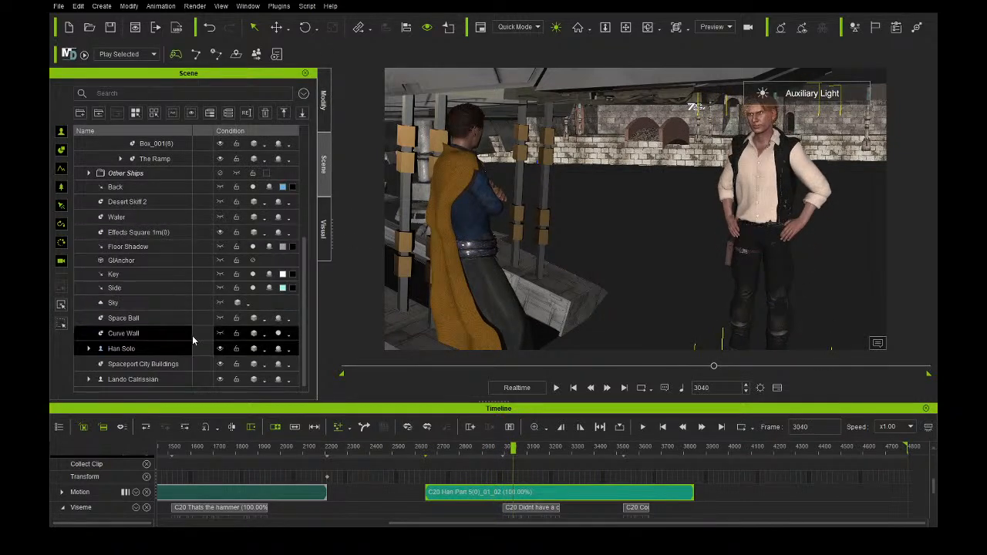
{"action": "left_click", "coordinate": [160, 379]}
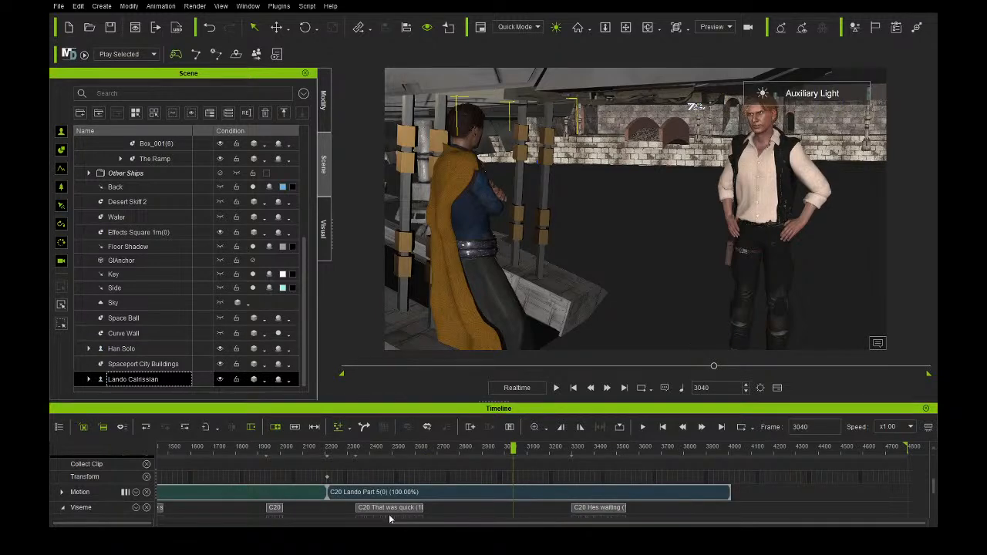
{"action": "left_click_drag", "start_coordinate": [391, 510], "coordinate": [466, 505]}
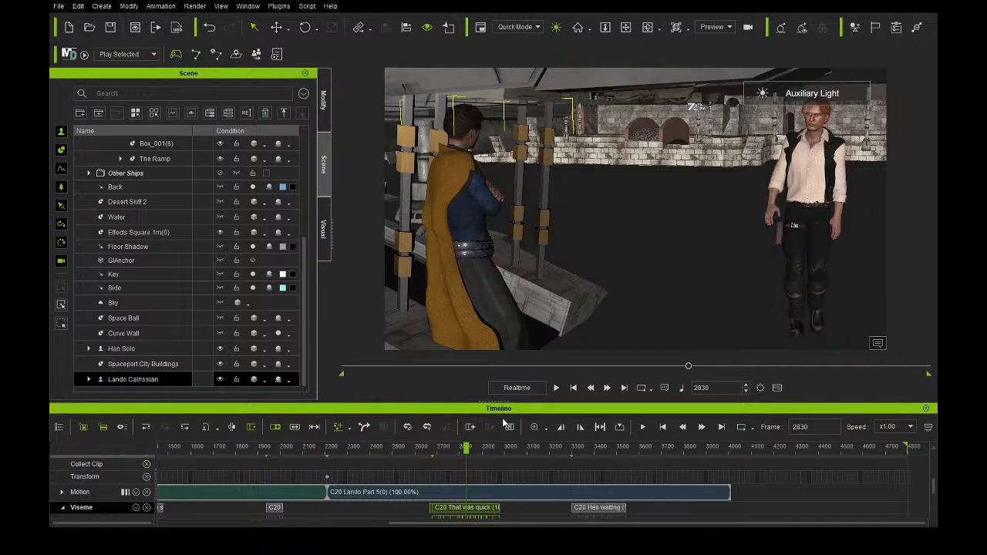
{"action": "left_click", "coordinate": [557, 388]}
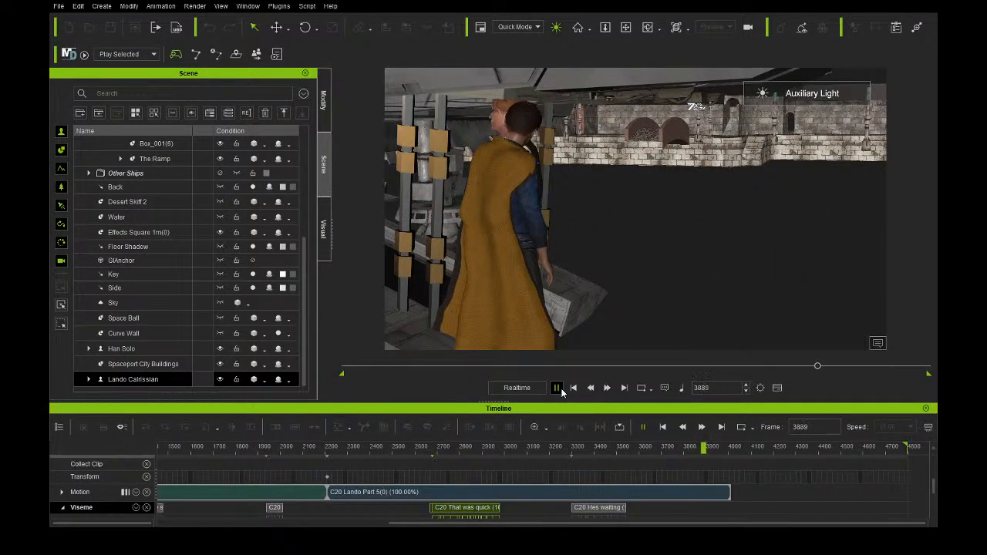
{"action": "left_click", "coordinate": [556, 388]}
Play the retimed dialogue and motion of both characters from frame 2606 to frame 3980 to check the timing.
{"action": "left_click_drag", "start_coordinate": [673, 452], "coordinate": [693, 452]}
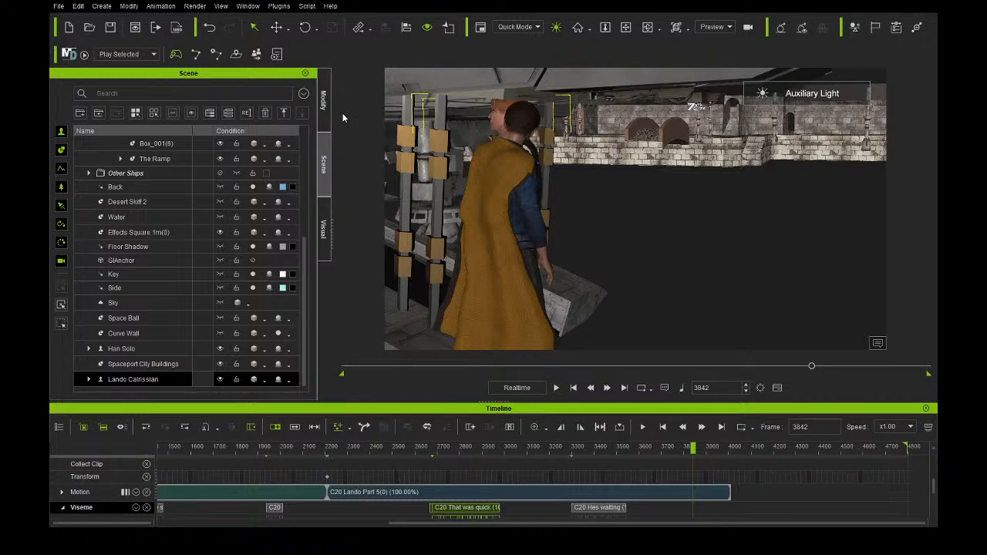
{"action": "left_click", "coordinate": [324, 101]}
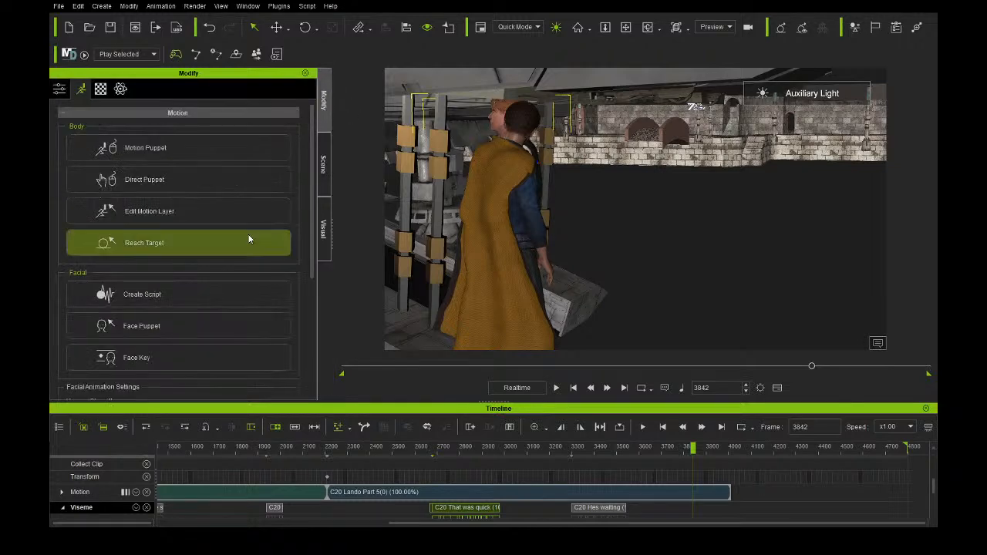
{"action": "scroll", "coordinate": [197, 355], "scroll_direction": "down", "scroll_amount": 5}
{"action": "left_click", "coordinate": [326, 155]}
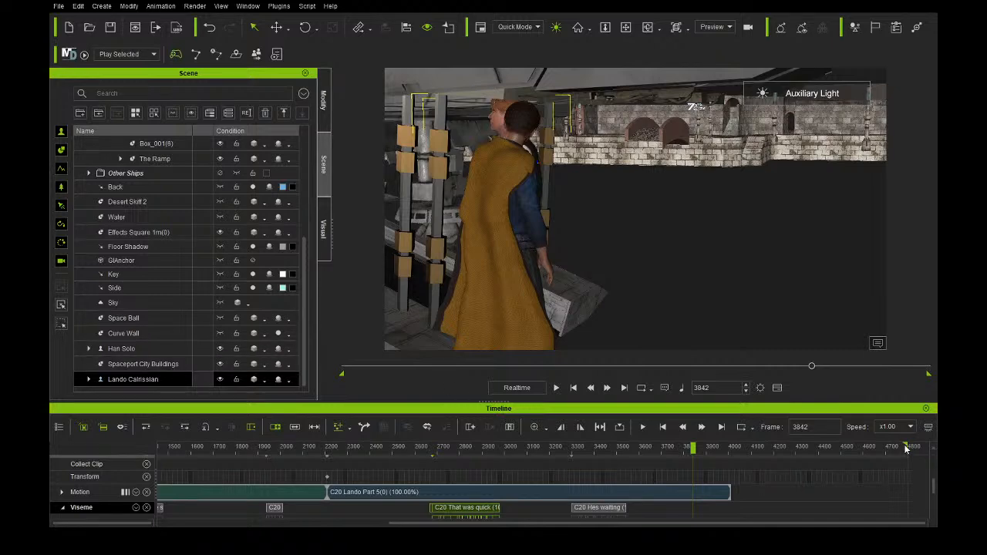
{"action": "left_click_drag", "start_coordinate": [648, 450], "coordinate": [417, 461]}
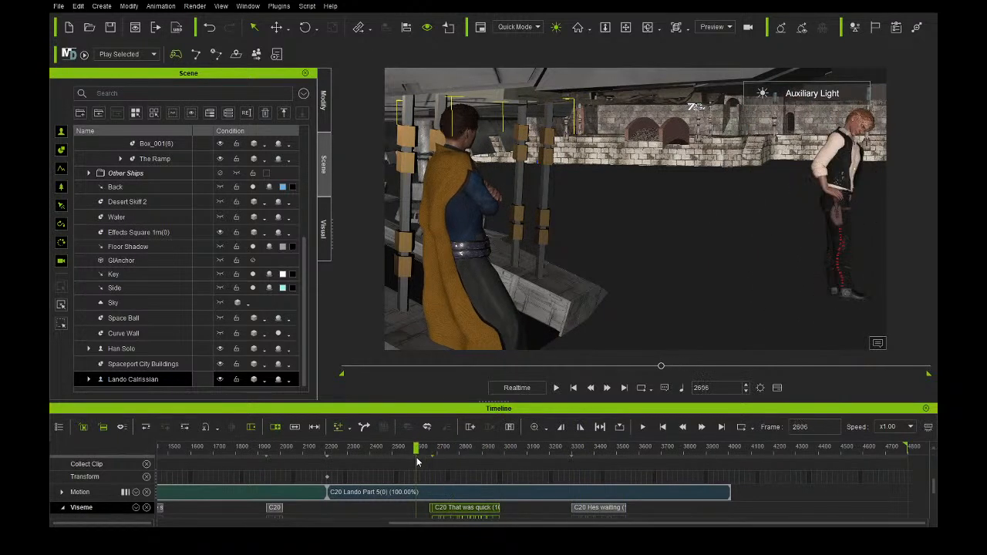
{"action": "left_click", "coordinate": [556, 388]}
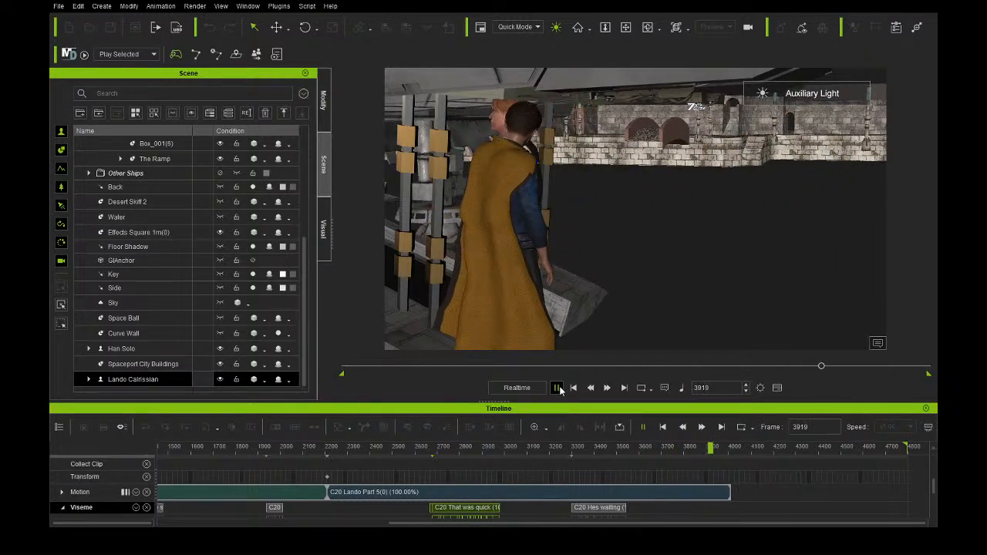
{"action": "left_click", "coordinate": [557, 388]}
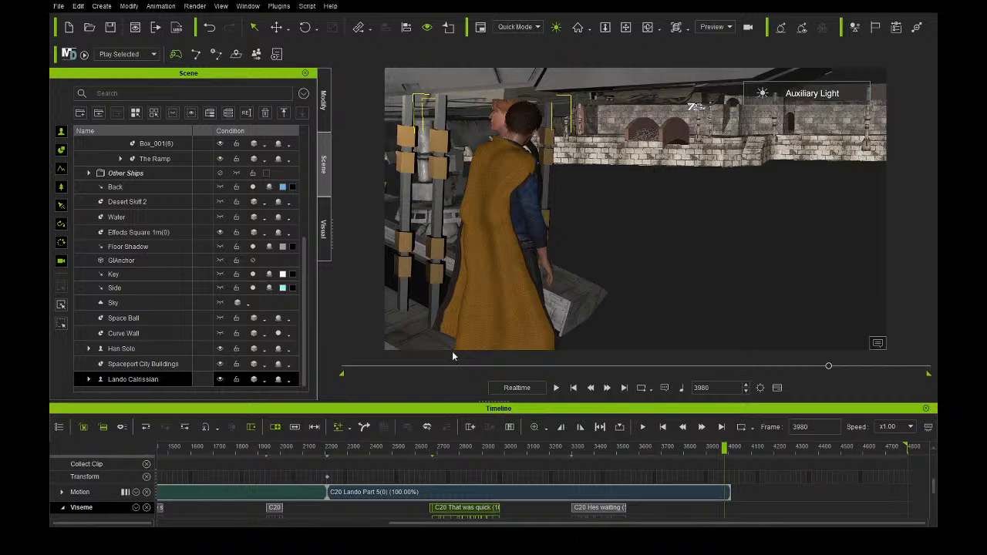
Hide the Han Solo and Lando Calrissian characters and show both again.
{"action": "left_click", "coordinate": [220, 349]}
{"action": "left_click", "coordinate": [221, 380]}
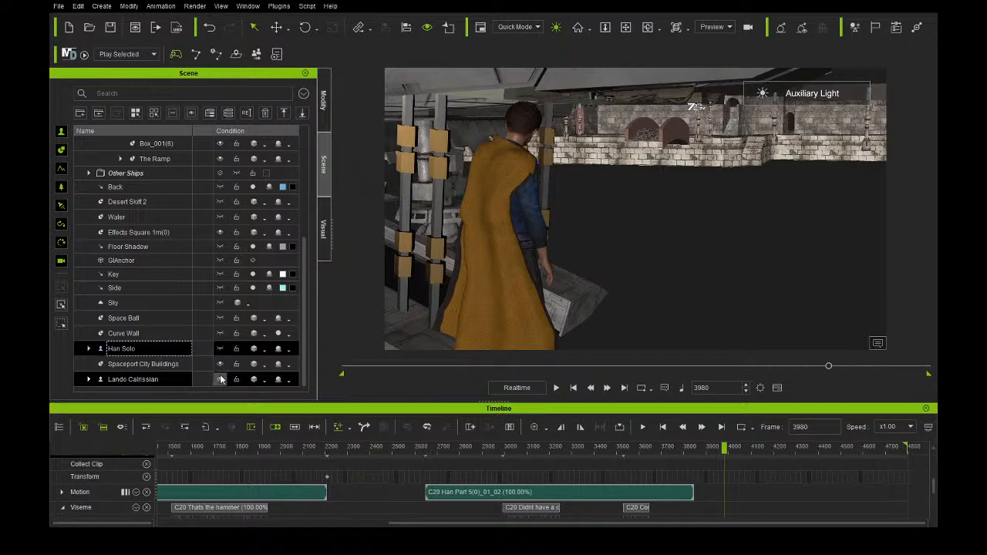
{"action": "left_click", "coordinate": [80, 54]}
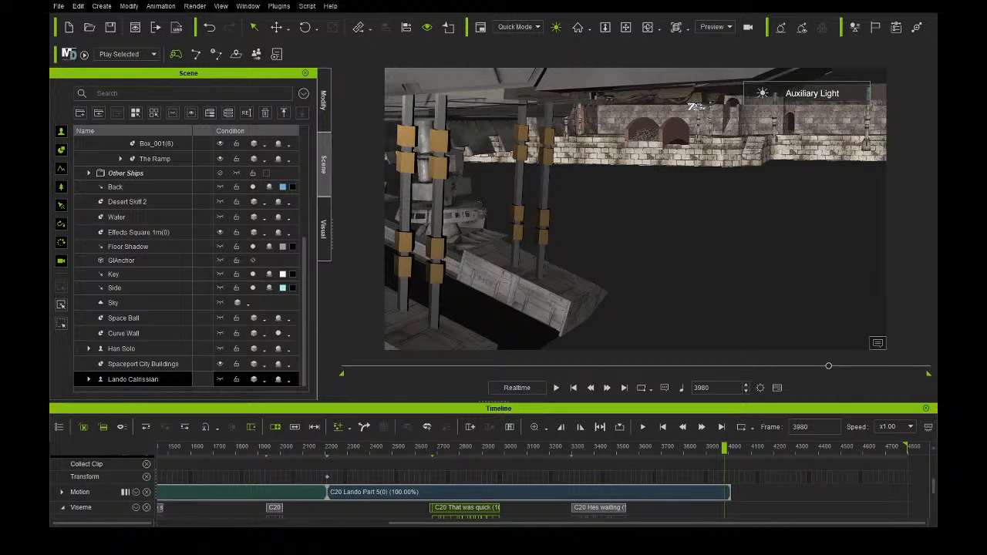
{"action": "left_click", "coordinate": [220, 355]}
{"action": "left_click", "coordinate": [221, 351]}
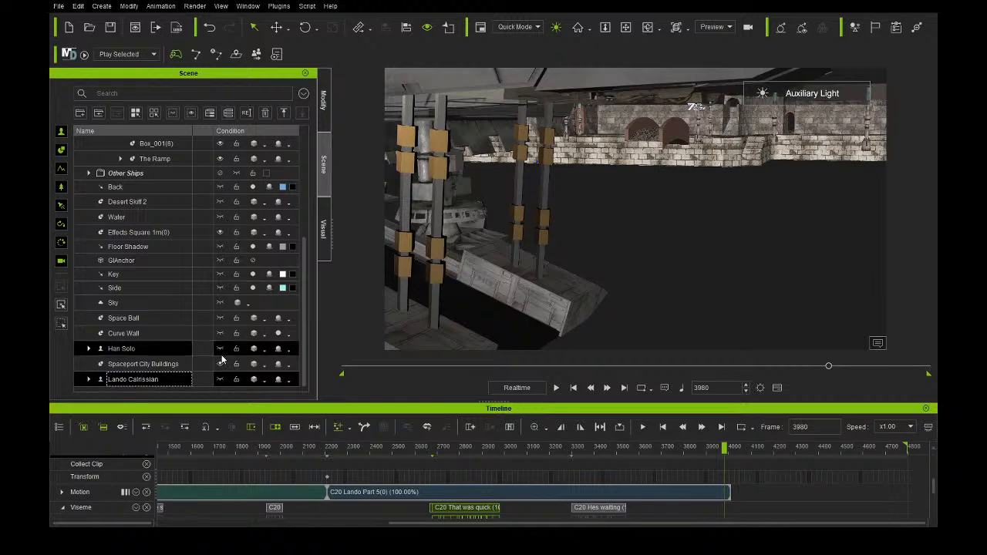
{"action": "left_click", "coordinate": [221, 379]}
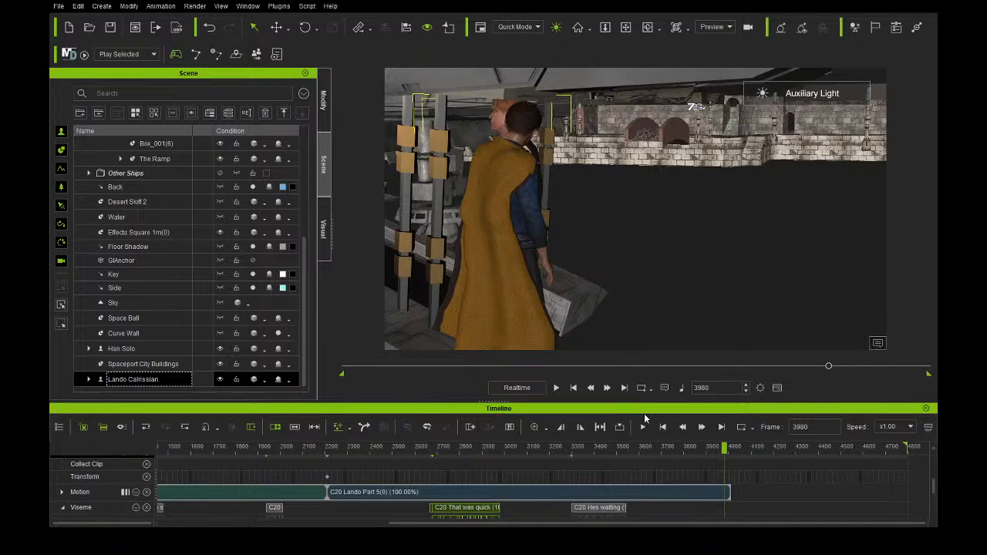
Split Lando Calrissian's C20 Lando Part 5 motion clip at frame 3871.
{"action": "left_click_drag", "start_coordinate": [725, 448], "coordinate": [700, 446]}
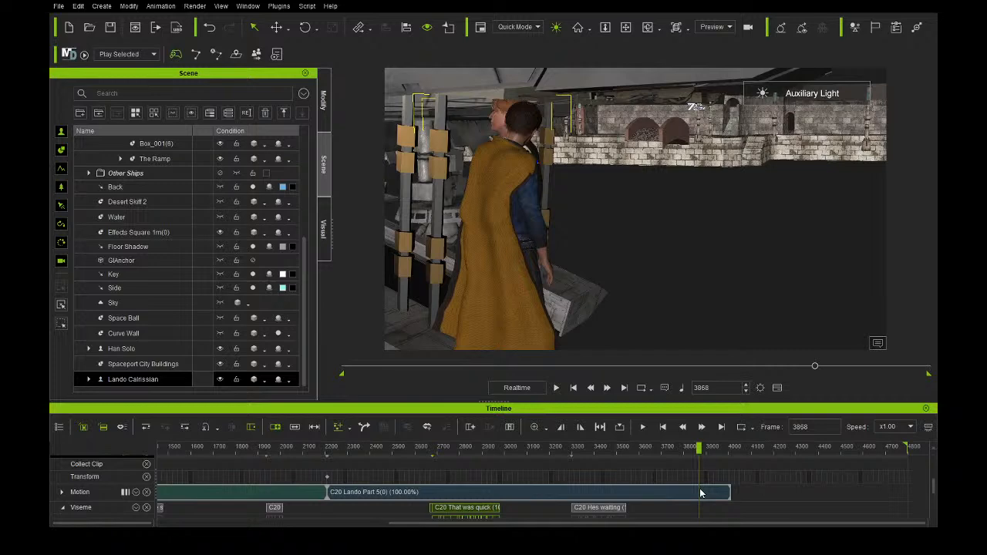
{"action": "left_click", "coordinate": [700, 492]}
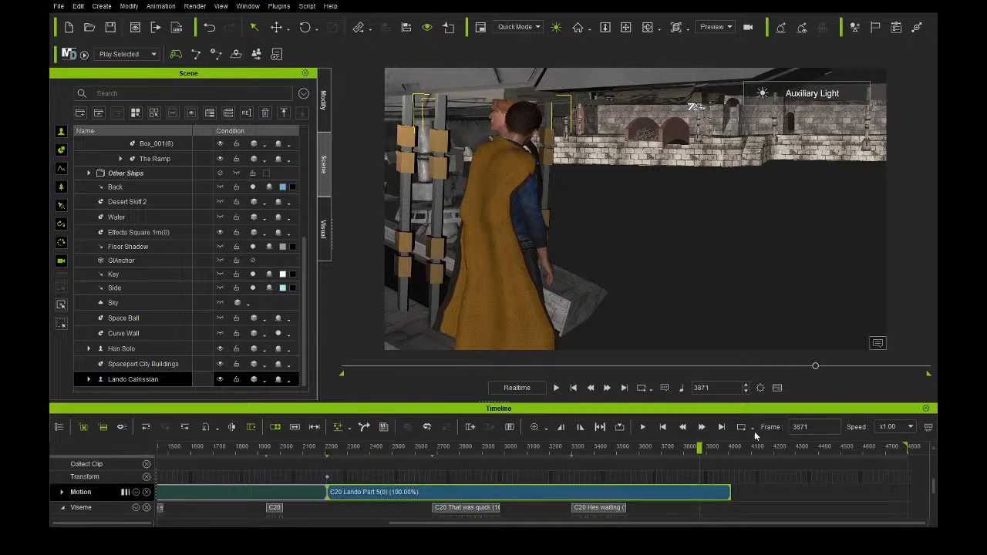
{"action": "left_click", "coordinate": [123, 349]}
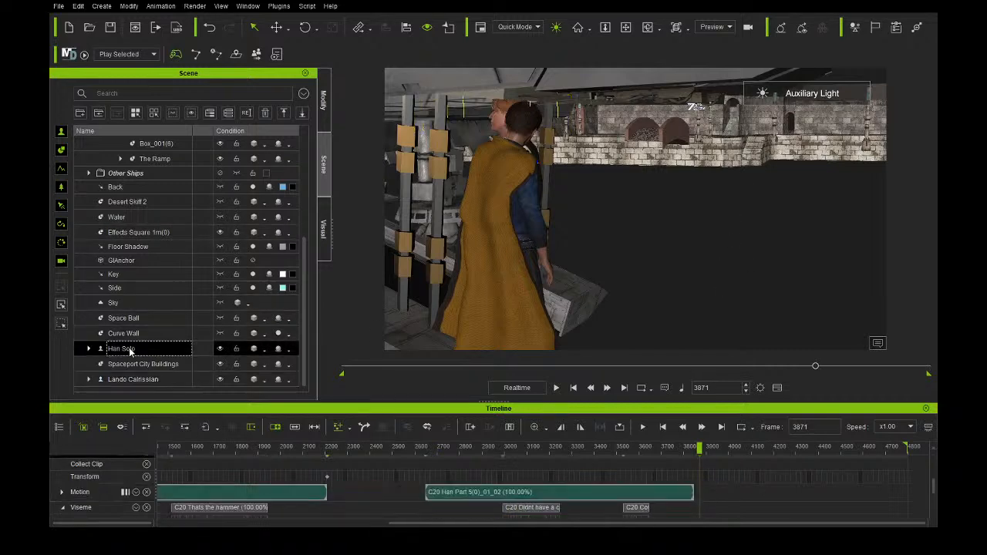
{"action": "left_click", "coordinate": [175, 384]}
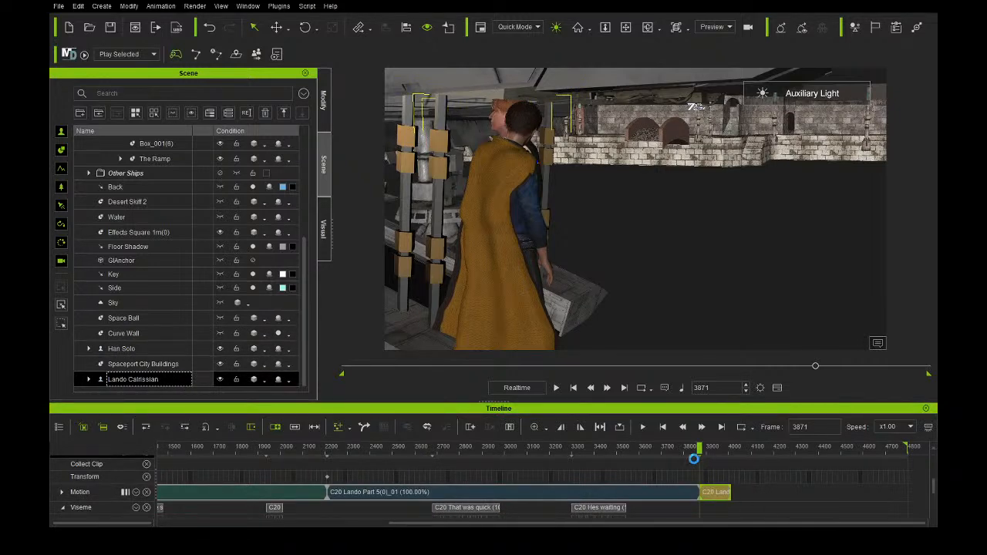
{"action": "key", "text": "Delete"}
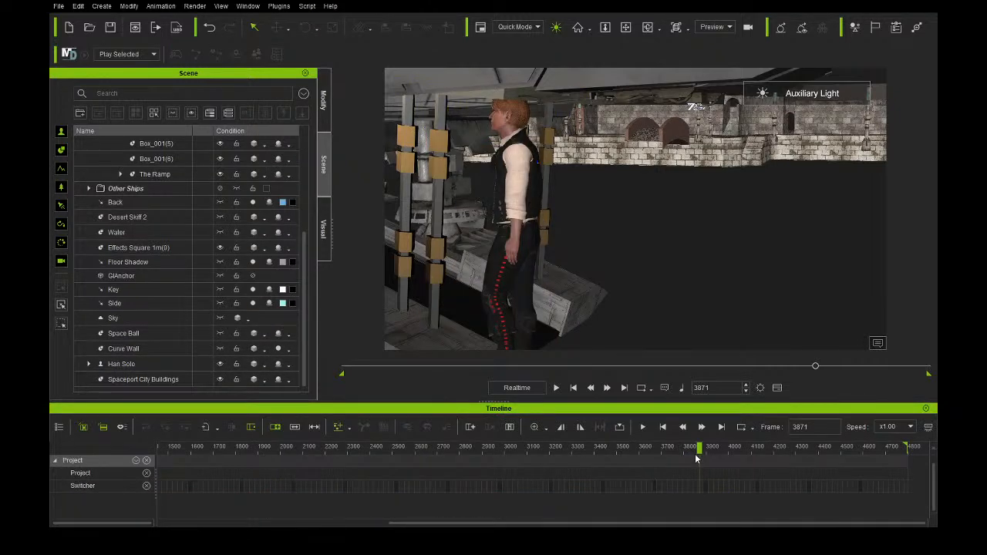
{"action": "left_click", "coordinate": [209, 27]}
{"action": "scroll", "coordinate": [149, 340], "scroll_direction": "down", "scroll_amount": 1}
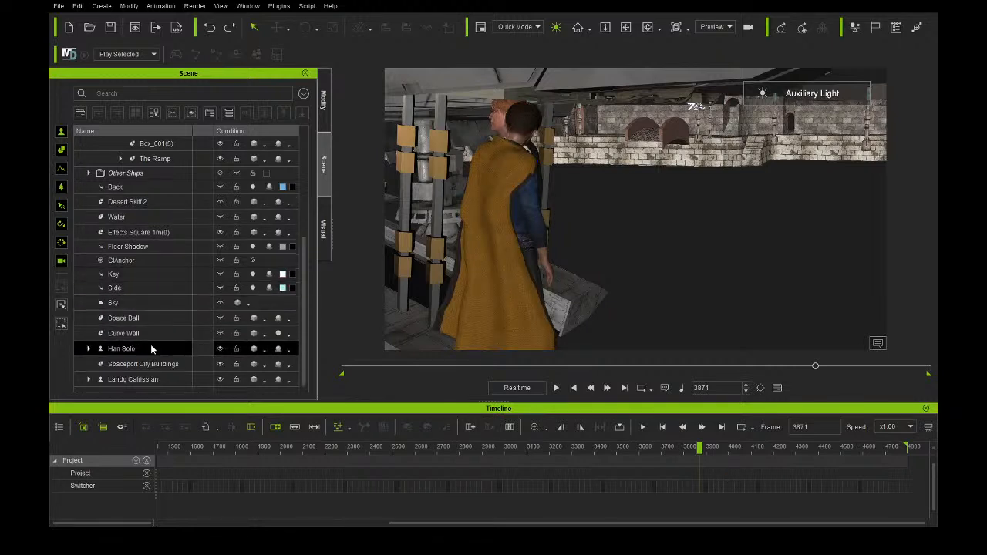
Delete the short leftover piece of Lando Calrissian's Part 5 motion after frame 3871.
{"action": "left_click", "coordinate": [159, 379]}
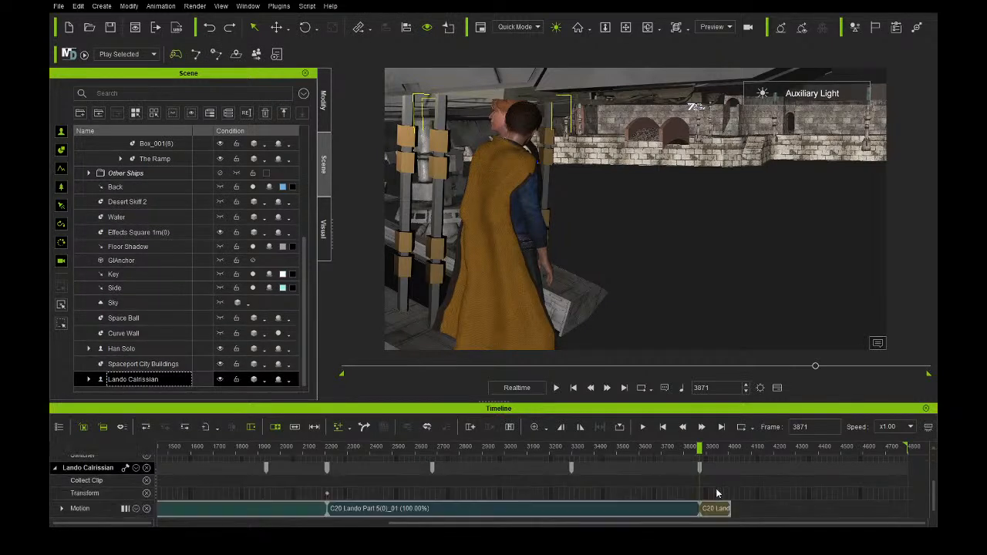
{"action": "left_click", "coordinate": [717, 509]}
{"action": "key", "text": "Delete"}
Key Lando Calrissian's transform at frame 3870, at the end of his shortened motion clip.
{"action": "left_click", "coordinate": [694, 448]}
{"action": "scroll", "coordinate": [695, 450], "scroll_direction": "up", "scroll_amount": 5}
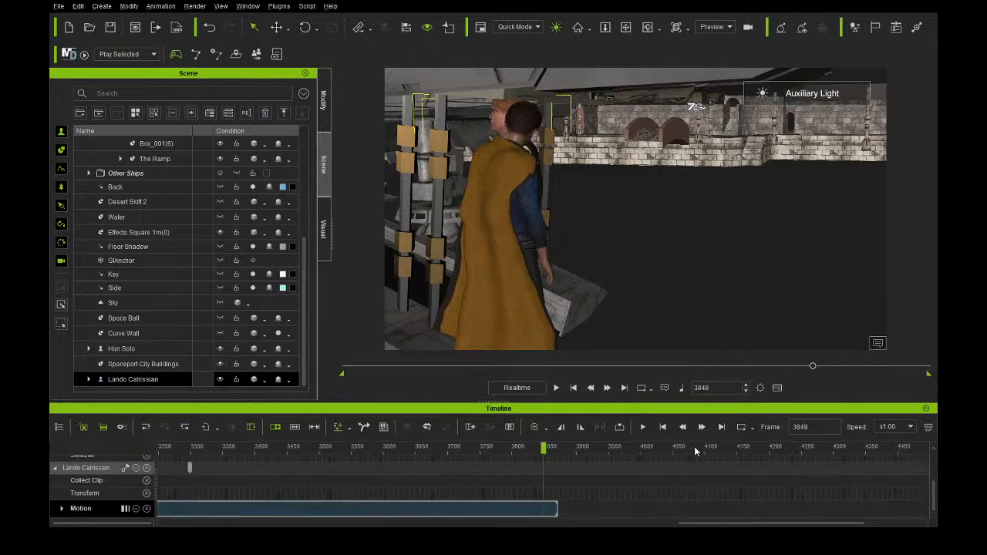
{"action": "left_click_drag", "start_coordinate": [586, 446], "coordinate": [594, 454]}
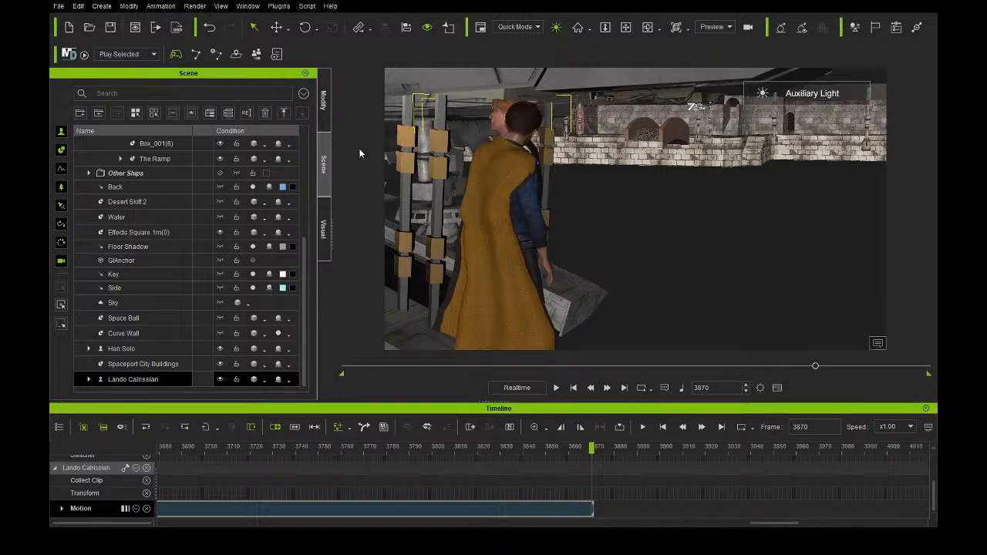
{"action": "left_click", "coordinate": [324, 99]}
{"action": "left_click", "coordinate": [131, 370]}
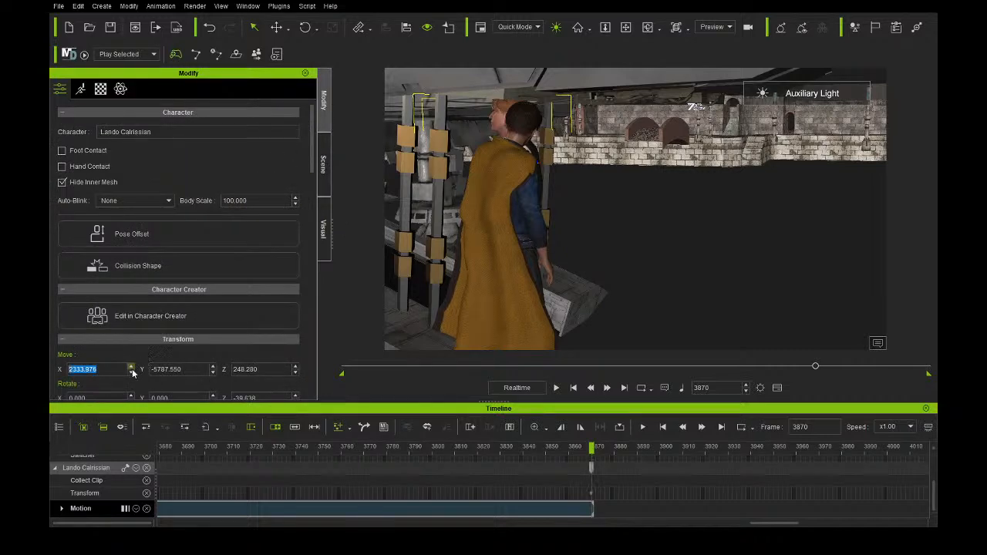
Key Han Solo's transform at frame 3870.
{"action": "left_click", "coordinate": [324, 165]}
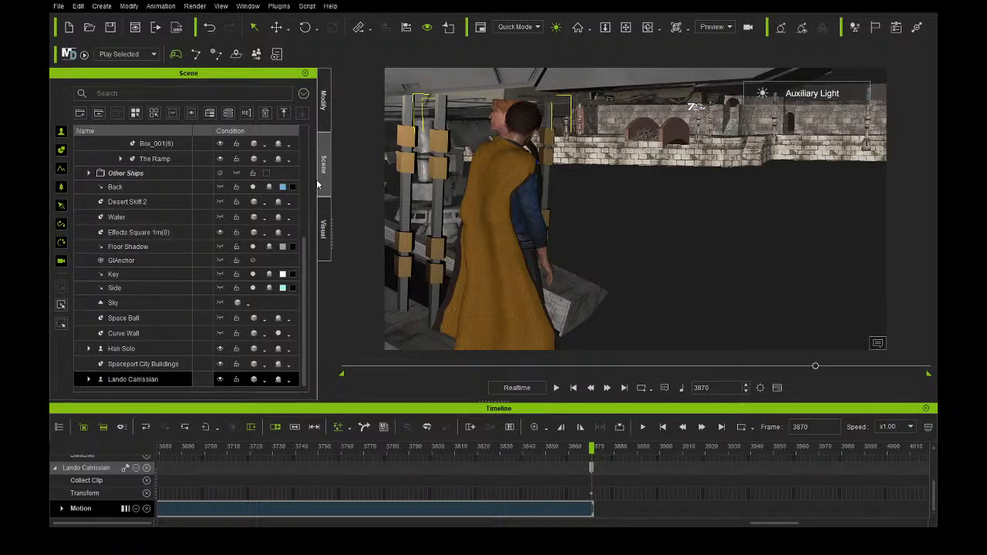
{"action": "left_click", "coordinate": [165, 347]}
{"action": "left_click", "coordinate": [324, 100]}
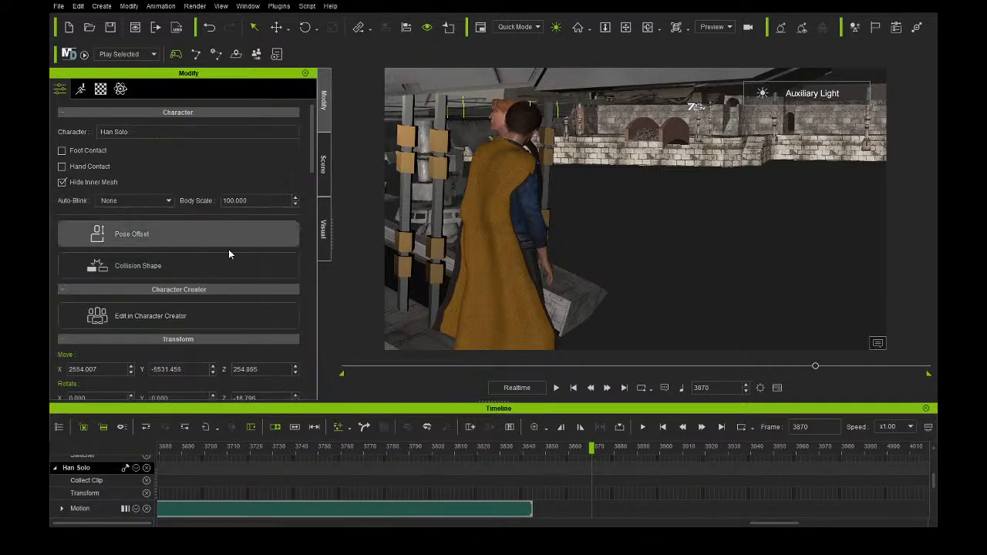
{"action": "left_click", "coordinate": [133, 373]}
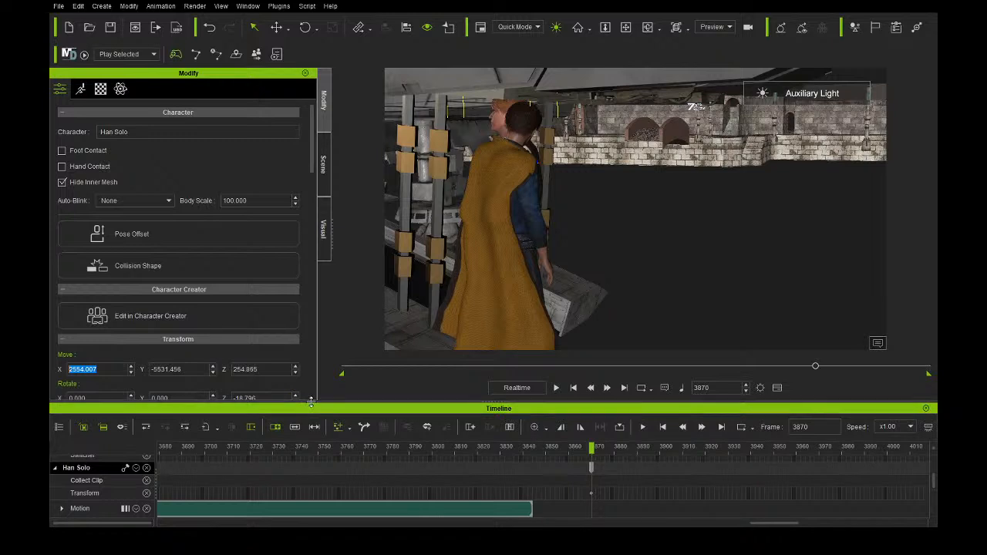
At frame 3879, move Han Solo onto the open ground away from the ramp and turn him to about -116.5° on Z, facing the city wall.
{"action": "left_click_drag", "start_coordinate": [592, 447], "coordinate": [615, 449]}
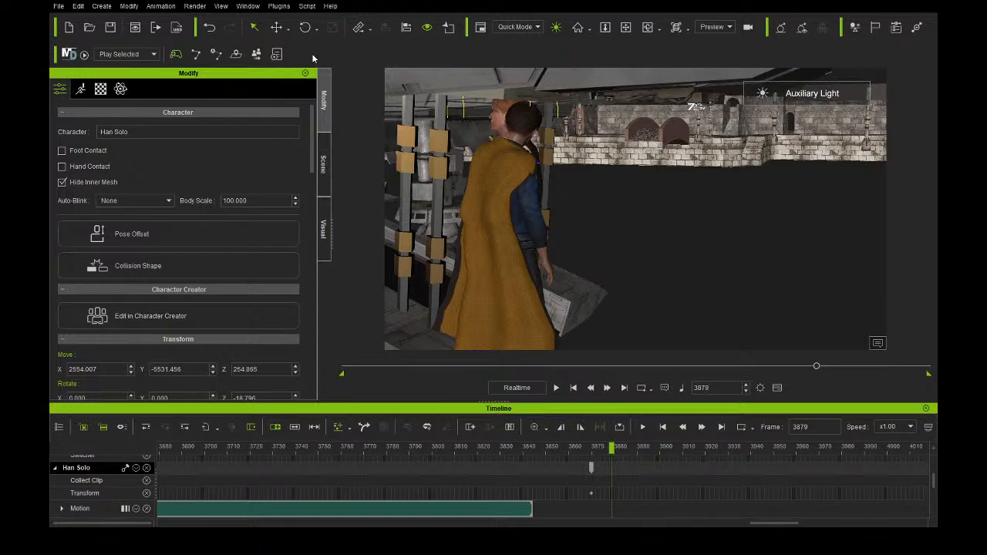
{"action": "left_click", "coordinate": [281, 28]}
{"action": "scroll", "coordinate": [563, 279], "scroll_direction": "down", "scroll_amount": 2}
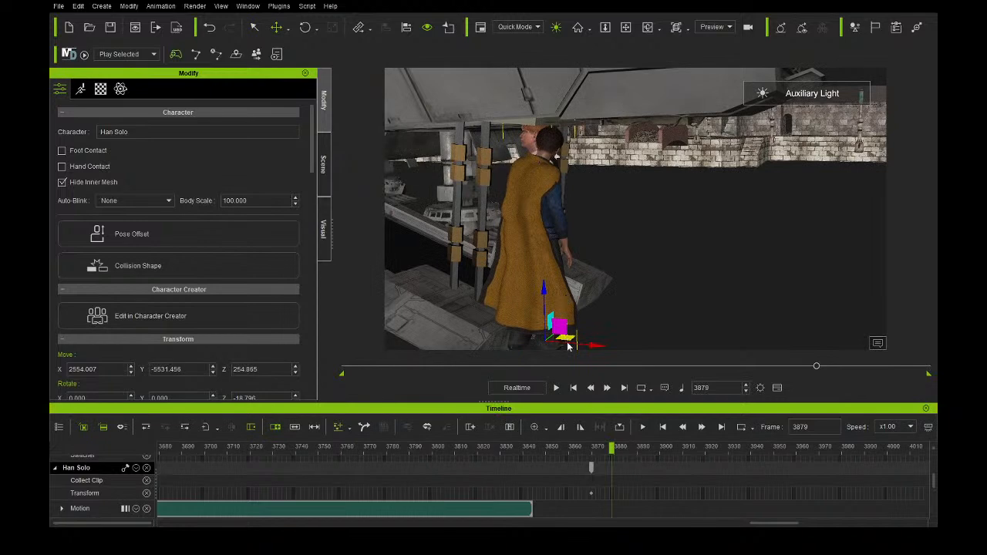
{"action": "mouse_move", "coordinate": [568, 346]}
{"action": "left_mouse_down"}
{"action": "mouse_move", "coordinate": [592, 297]}
{"action": "mouse_move", "coordinate": [658, 278]}
{"action": "mouse_move", "coordinate": [661, 264]}
{"action": "left_mouse_up"}
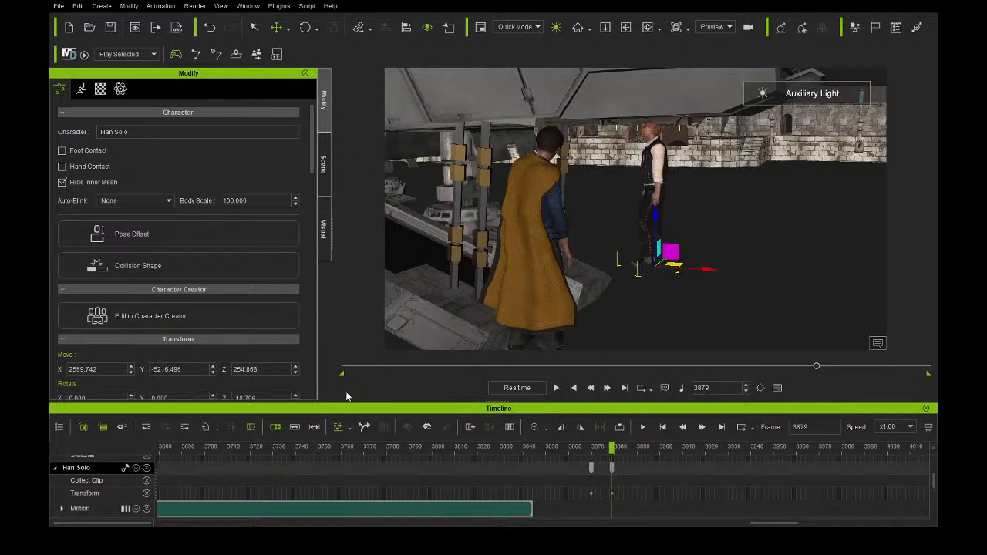
{"action": "left_click", "coordinate": [267, 370]}
{"action": "left_click", "coordinate": [307, 29]}
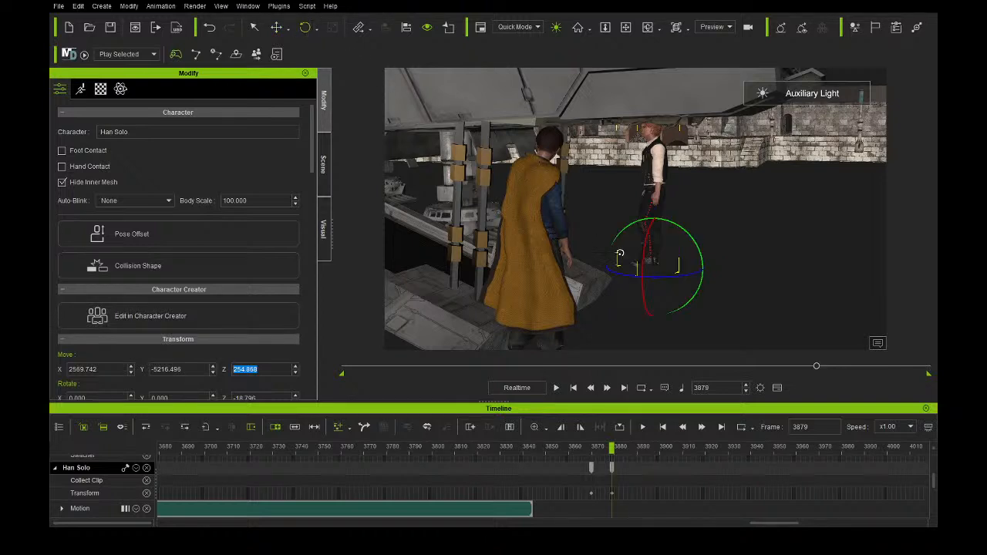
{"action": "left_click_drag", "start_coordinate": [675, 277], "coordinate": [623, 270]}
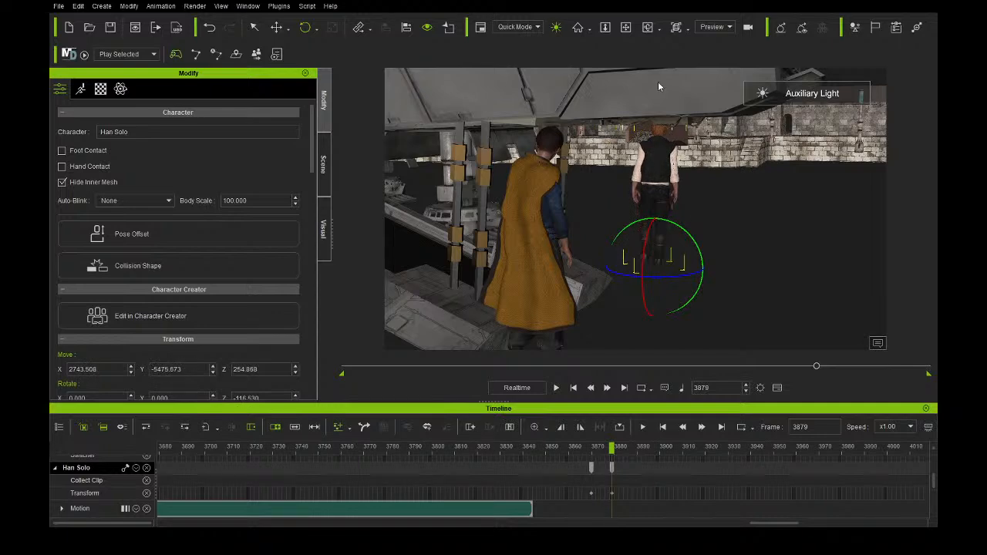
Set Lando Calrissian's Z position to 254.868 at frame 3879, matching Han Solo's height.
{"action": "left_click", "coordinate": [626, 27]}
{"action": "left_click_drag", "start_coordinate": [702, 159], "coordinate": [640, 220]}
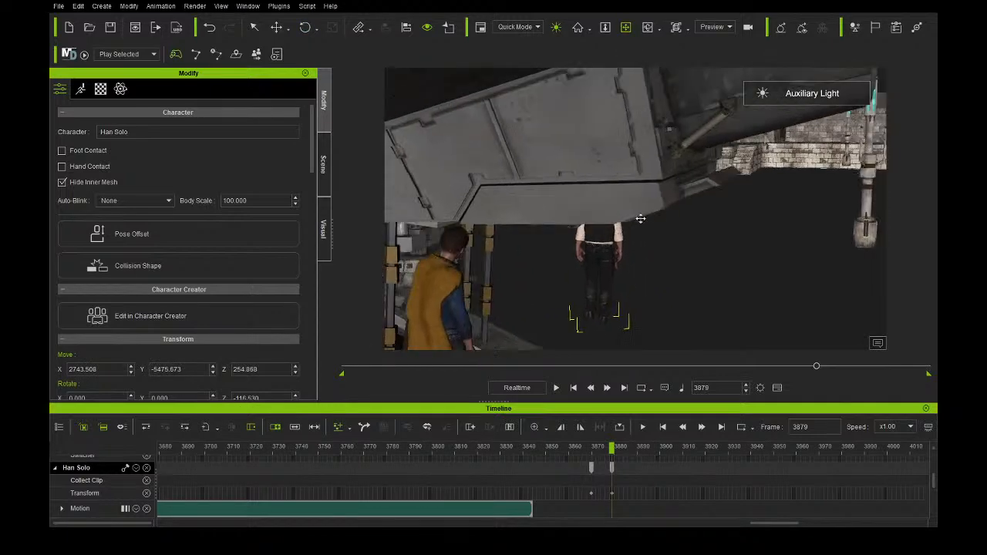
{"action": "scroll", "coordinate": [621, 220], "scroll_direction": "up", "scroll_amount": 8}
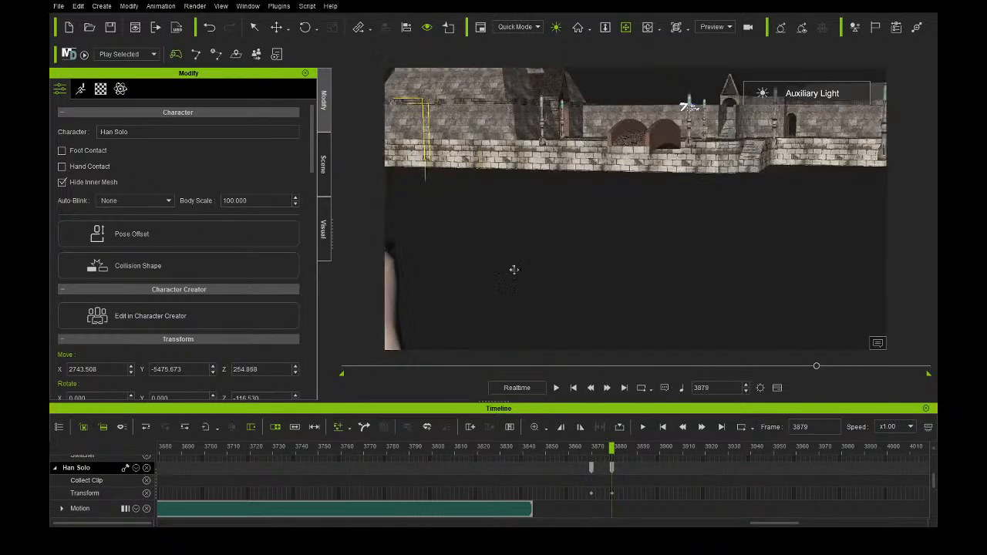
{"action": "scroll", "coordinate": [493, 266], "scroll_direction": "down", "scroll_amount": 5}
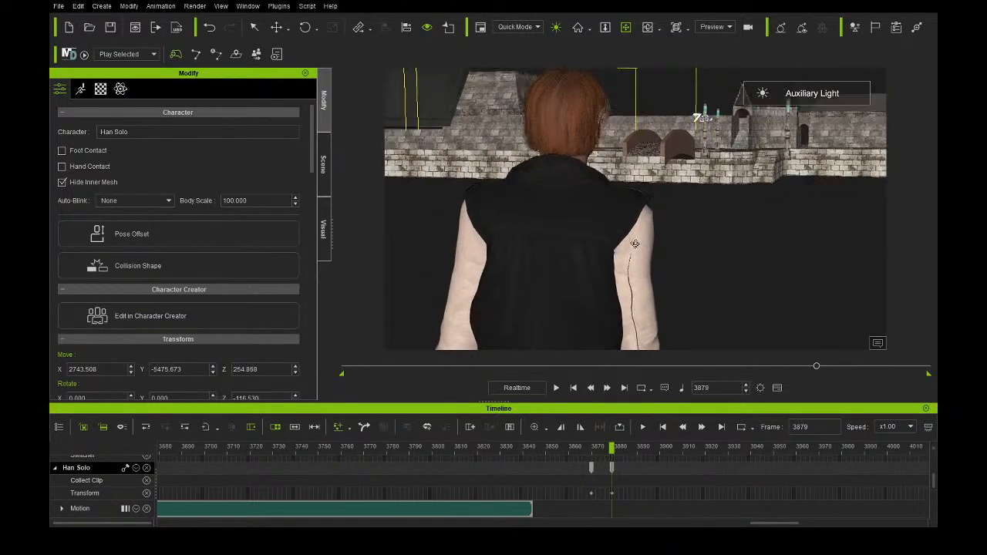
{"action": "right_click_drag", "start_coordinate": [636, 244], "coordinate": [635, 240]}
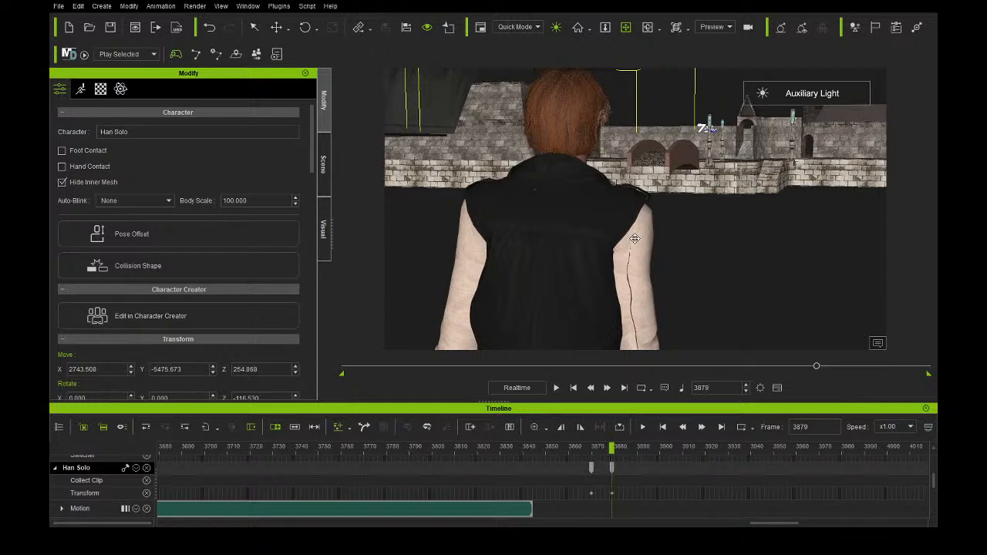
{"action": "left_click", "coordinate": [323, 163]}
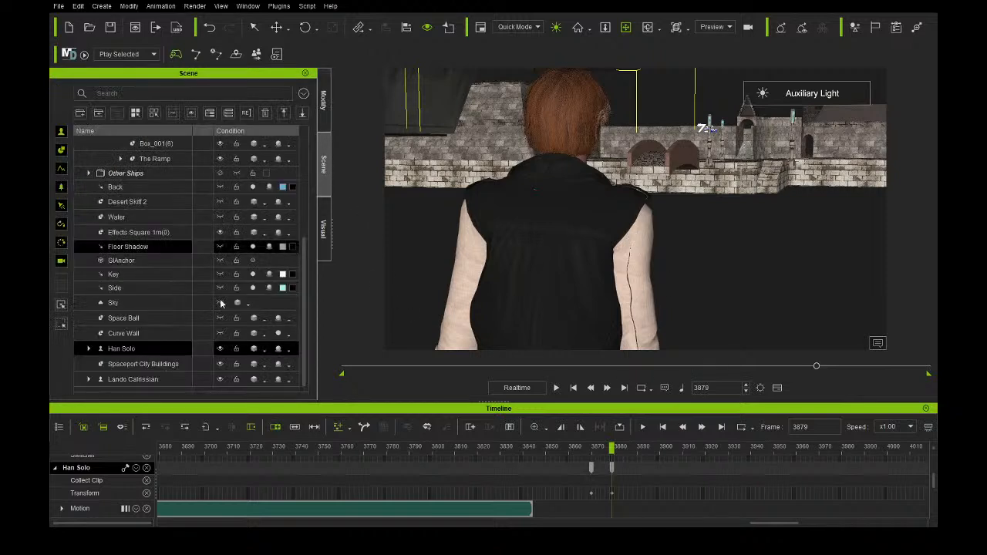
{"action": "left_click", "coordinate": [132, 379]}
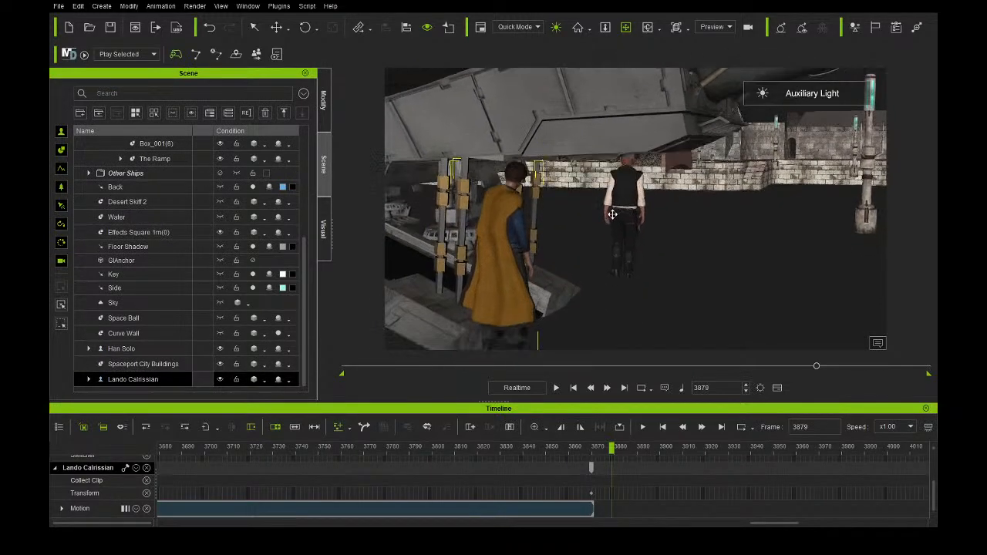
{"action": "left_click", "coordinate": [323, 101]}
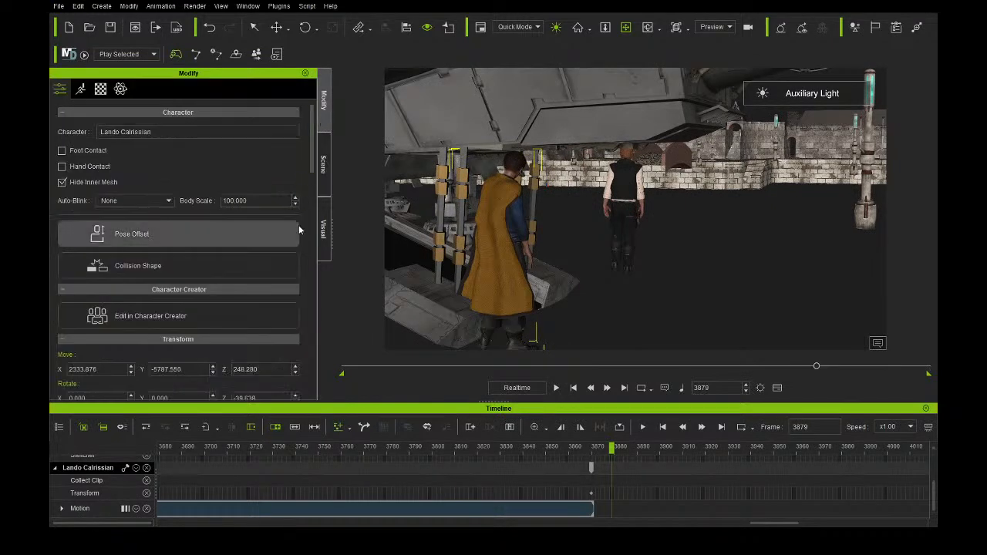
{"action": "left_click", "coordinate": [276, 369]}
{"action": "type", "text": "254.868"}
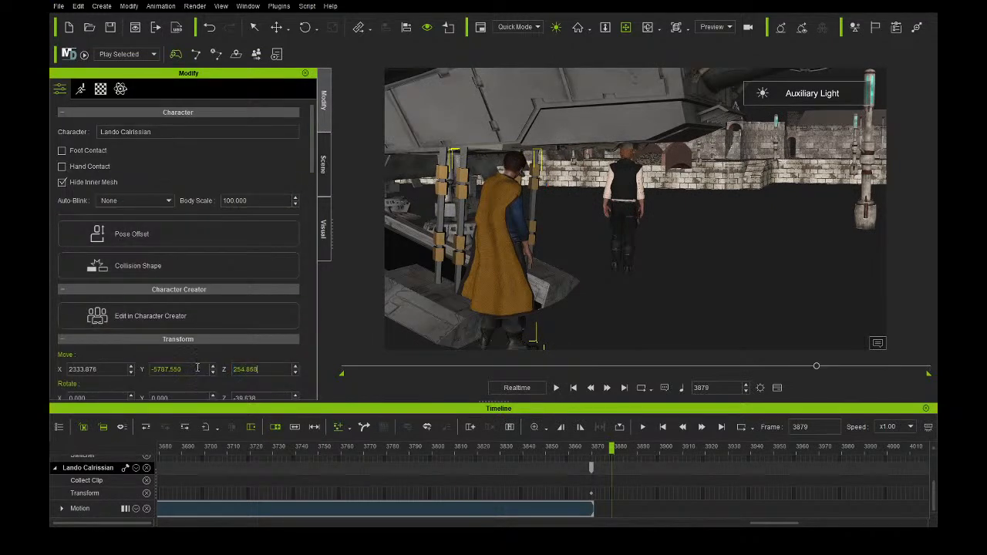
{"action": "left_click", "coordinate": [196, 368]}
Move Lando Calrissian across the ground to beside Han Solo, at about X 2427, Y -5493.
{"action": "left_click", "coordinate": [290, 26]}
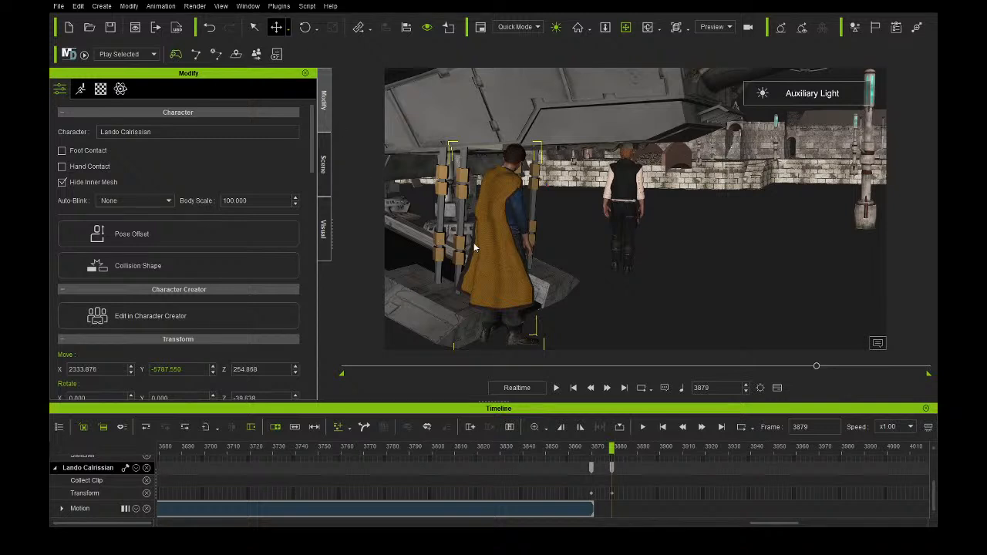
{"action": "left_click", "coordinate": [279, 29]}
{"action": "left_click_drag", "start_coordinate": [529, 342], "coordinate": [693, 287]}
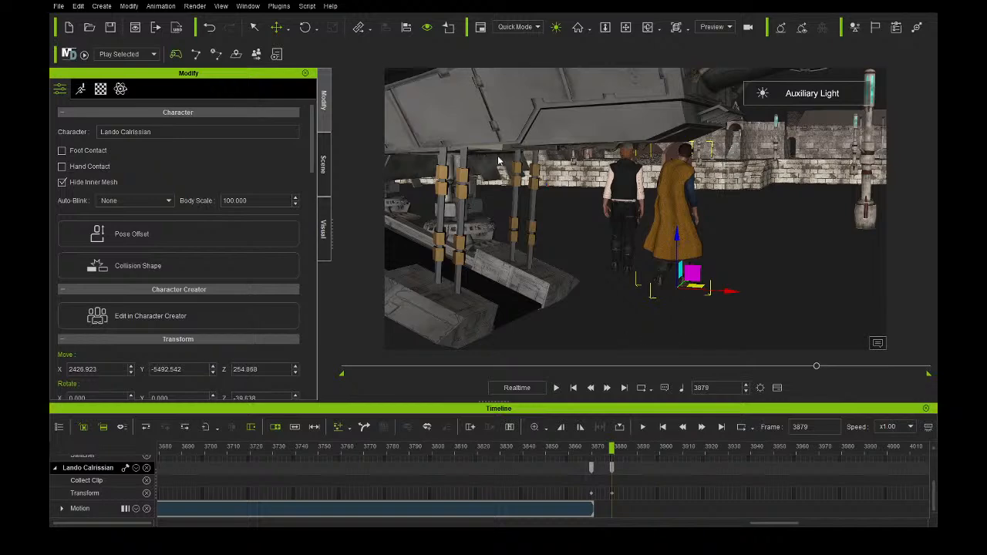
{"action": "left_click", "coordinate": [626, 27]}
{"action": "left_click_drag", "start_coordinate": [630, 145], "coordinate": [519, 252]}
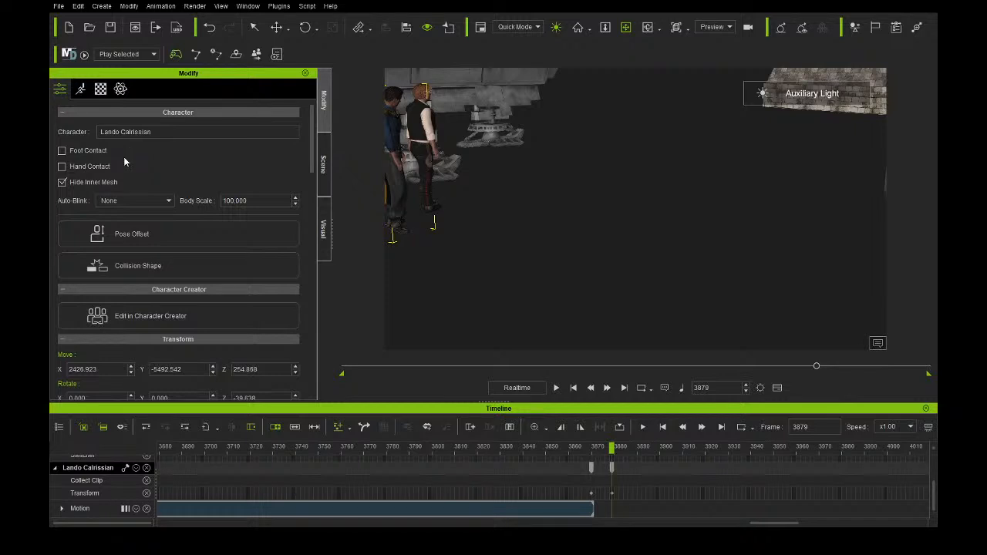
{"action": "left_click_drag", "start_coordinate": [643, 165], "coordinate": [697, 140]}
{"action": "scroll", "coordinate": [641, 242], "scroll_direction": "down", "scroll_amount": 4}
{"action": "left_click_drag", "start_coordinate": [600, 255], "coordinate": [597, 220]}
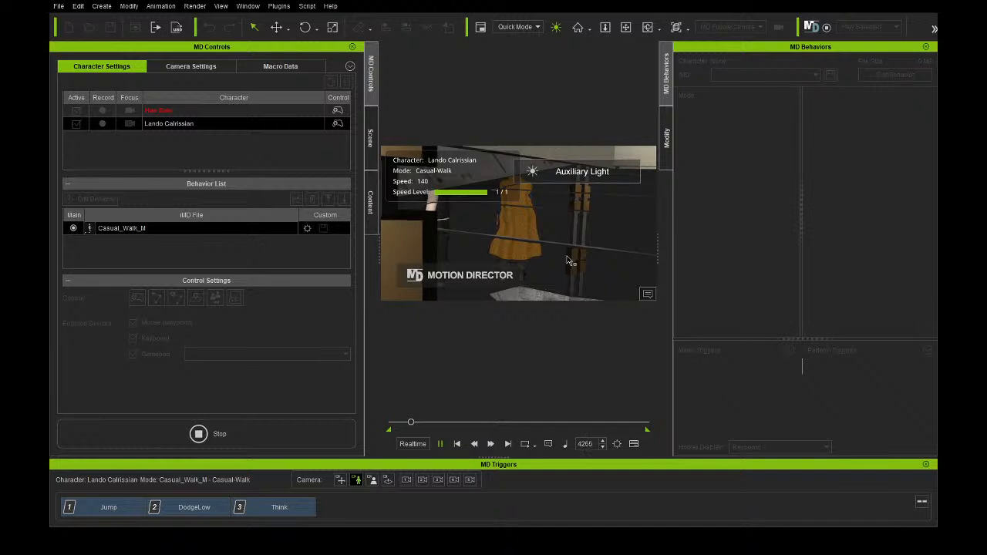
Clear the Modify and MD Behaviors panels from beside the viewport to widen the 3D view.
{"action": "left_click", "coordinate": [666, 139]}
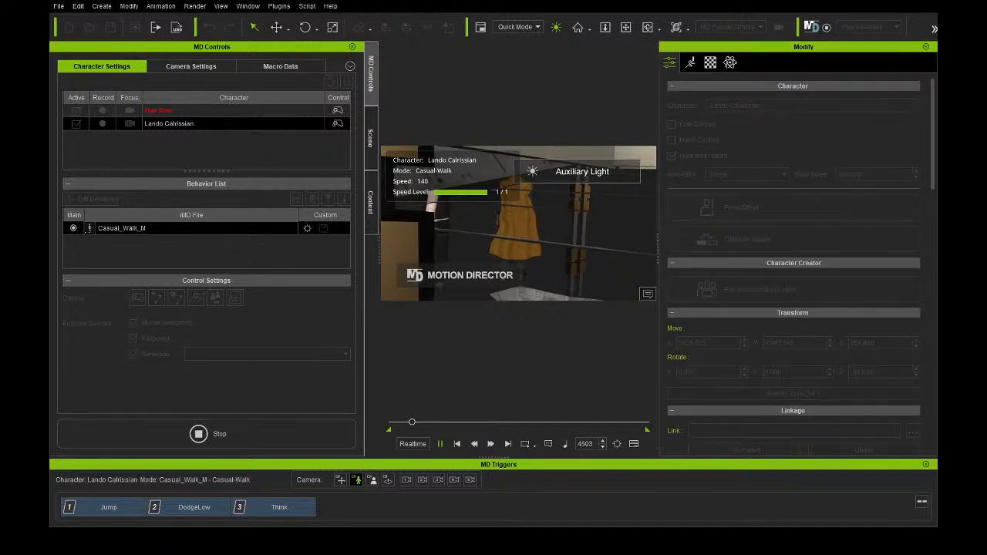
{"action": "left_click_drag", "start_coordinate": [719, 48], "coordinate": [202, 127]}
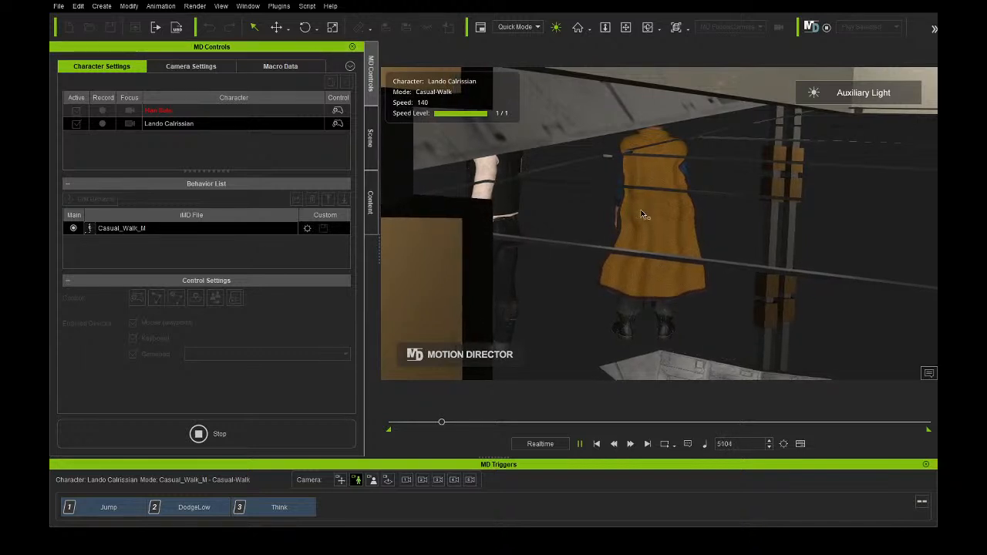
Walk Lando Calrissian across the open ground in Motion Director while orbiting the follow camera around him, and end the run.
{"action": "right_click_drag", "start_coordinate": [647, 223], "coordinate": [366, 206]}
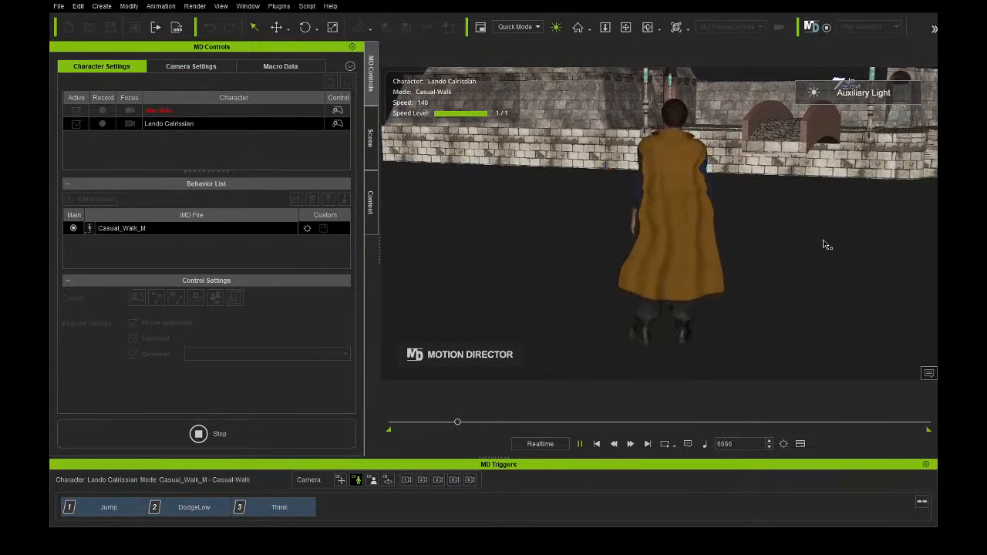
{"action": "mouse_move", "coordinate": [715, 237]}
{"action": "middle_mouse_down"}
{"action": "mouse_move", "coordinate": [791, 238]}
{"action": "mouse_move", "coordinate": [699, 230]}
{"action": "middle_mouse_up"}
{"action": "right_click_drag", "start_coordinate": [699, 230], "coordinate": [935, 221]}
{"action": "right_click_drag", "start_coordinate": [623, 207], "coordinate": [694, 218]}
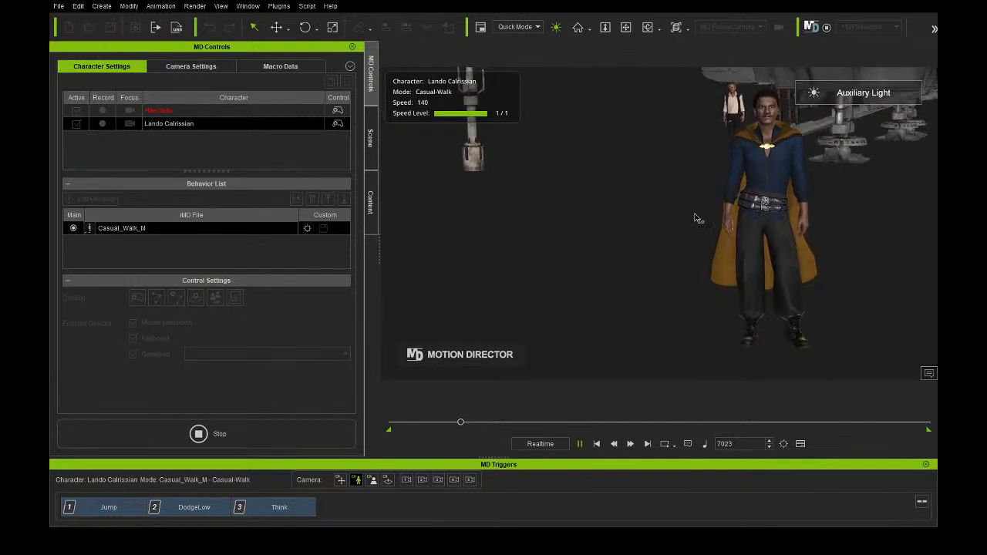
{"action": "key", "text": "w"}
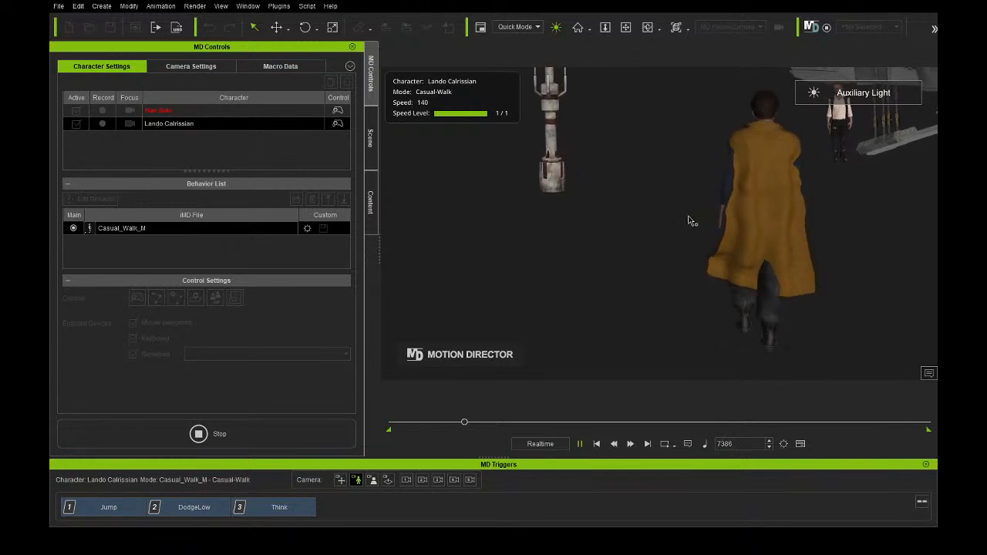
{"action": "left_click", "coordinate": [244, 414]}
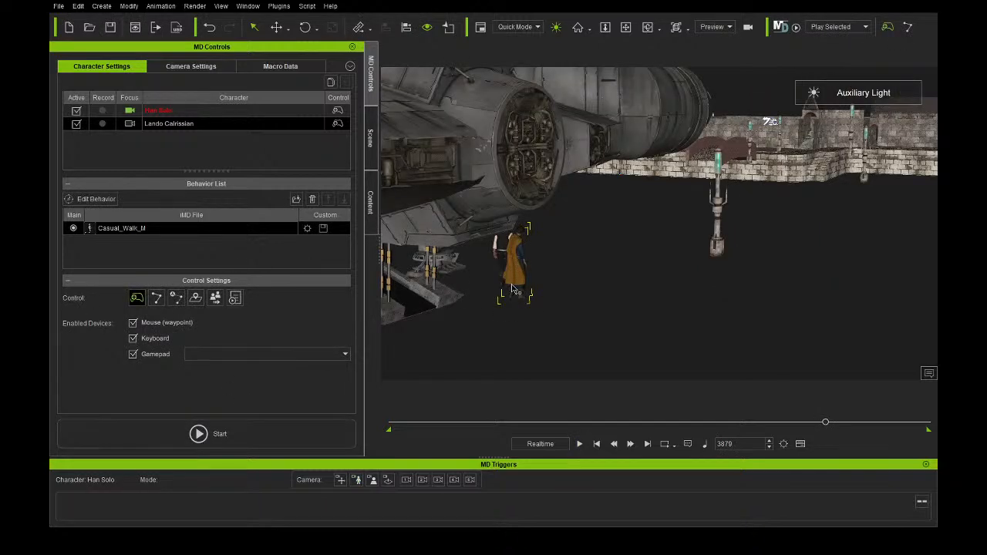
Delete the 59.6 s Lando Calrissian_PlayerControl recording from the macro data and return to the character settings.
{"action": "left_click", "coordinate": [304, 27]}
{"action": "left_click_drag", "start_coordinate": [539, 317], "coordinate": [550, 316]}
{"action": "scroll", "coordinate": [549, 315], "scroll_direction": "up", "scroll_amount": 6}
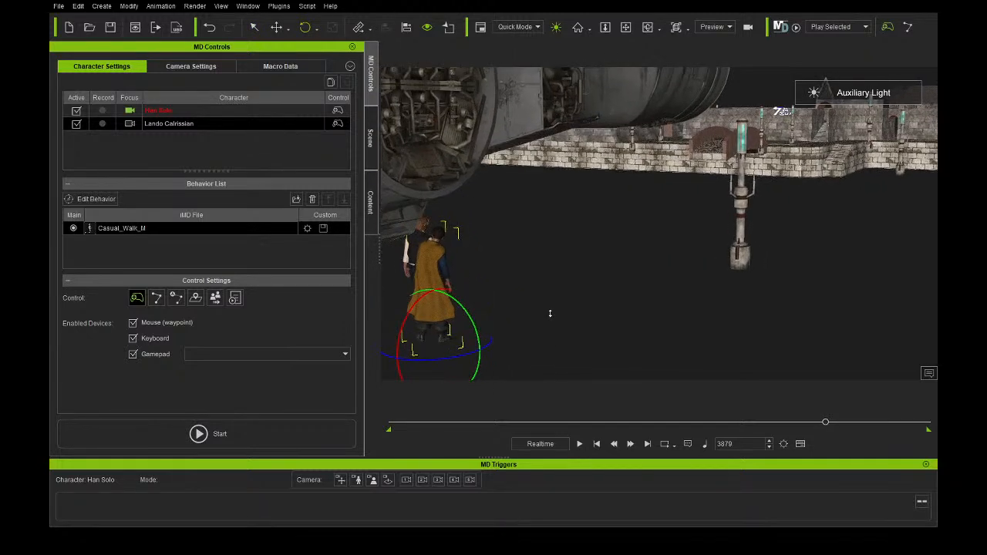
{"action": "scroll", "coordinate": [550, 313], "scroll_direction": "up", "scroll_amount": 1}
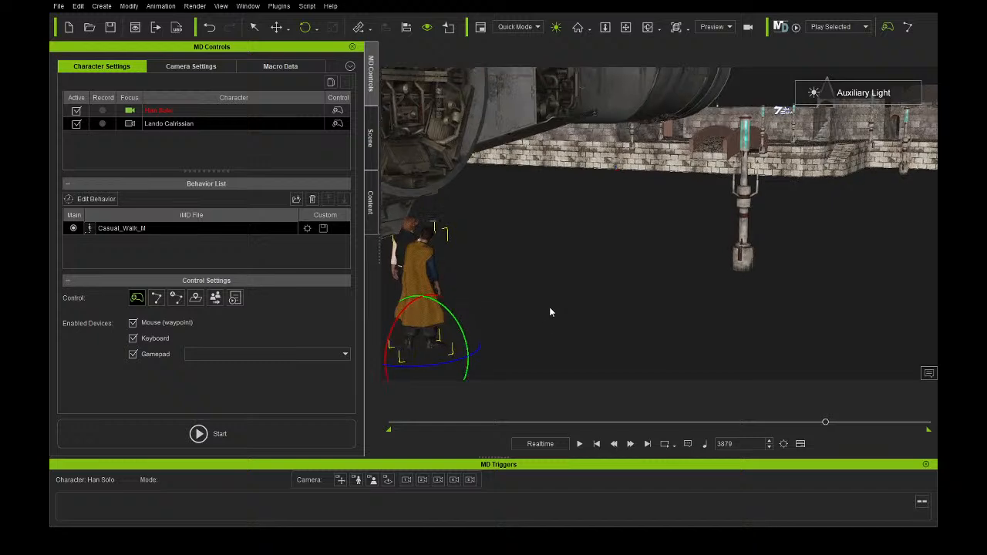
{"action": "left_click", "coordinate": [626, 27]}
{"action": "left_click_drag", "start_coordinate": [610, 124], "coordinate": [688, 199]}
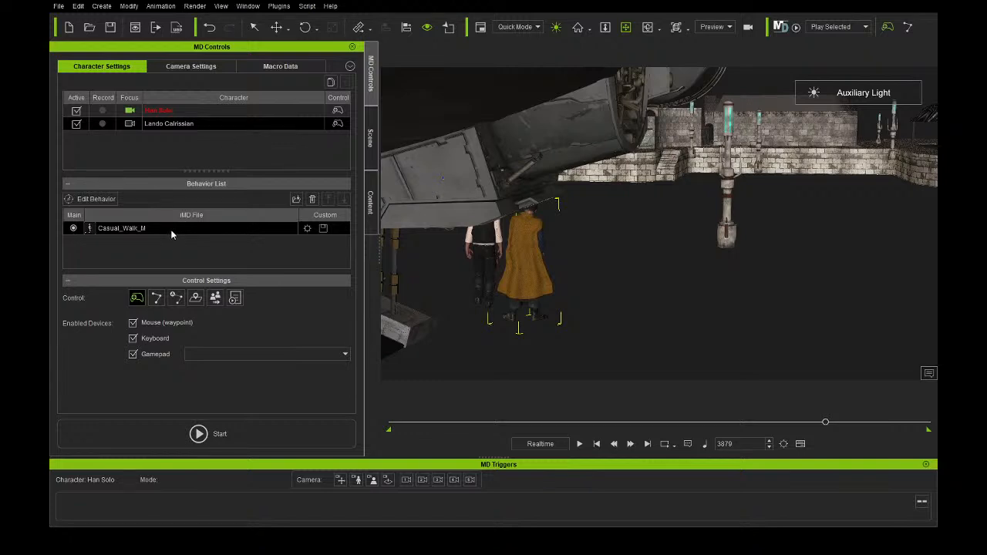
{"action": "left_click", "coordinate": [256, 66]}
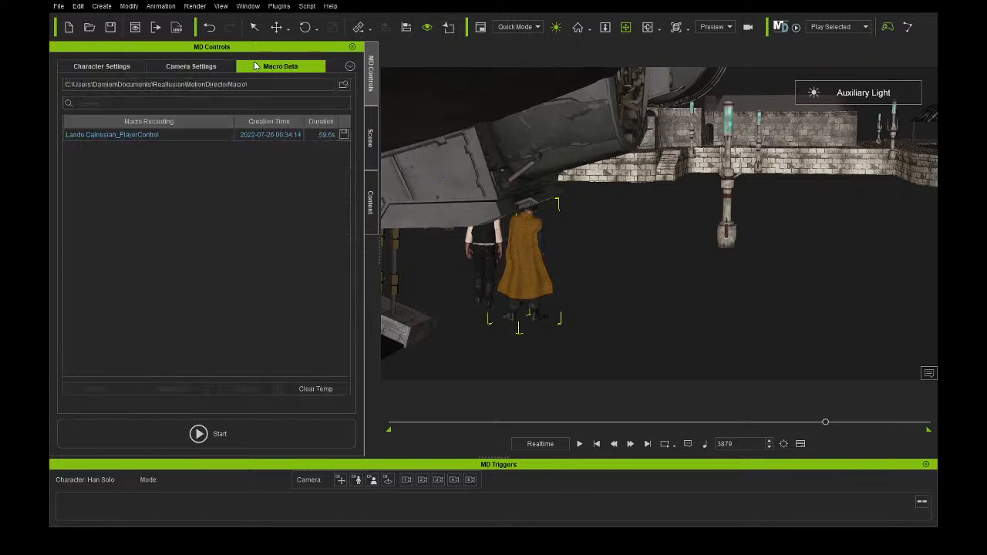
{"action": "left_click", "coordinate": [187, 137]}
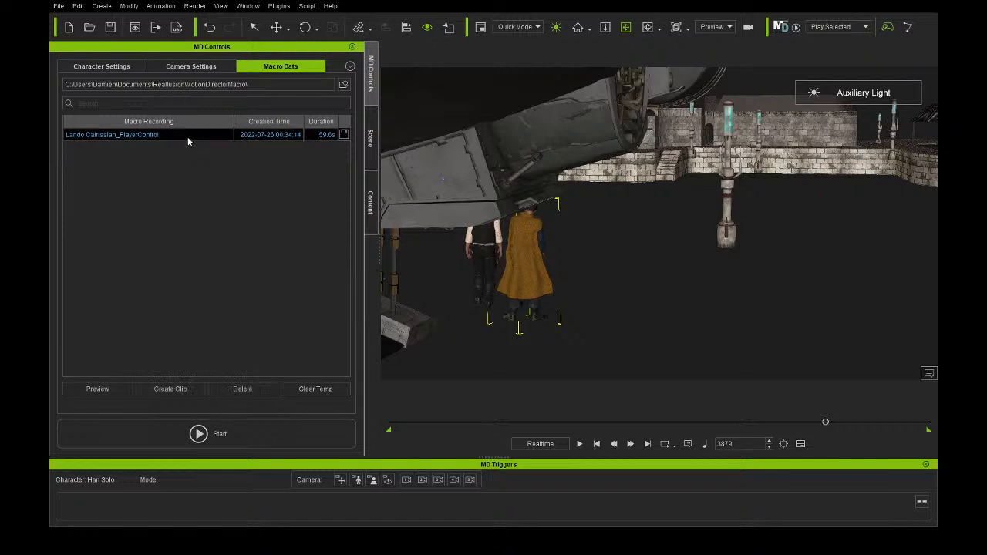
{"action": "left_click", "coordinate": [242, 389]}
{"action": "left_click", "coordinate": [98, 67]}
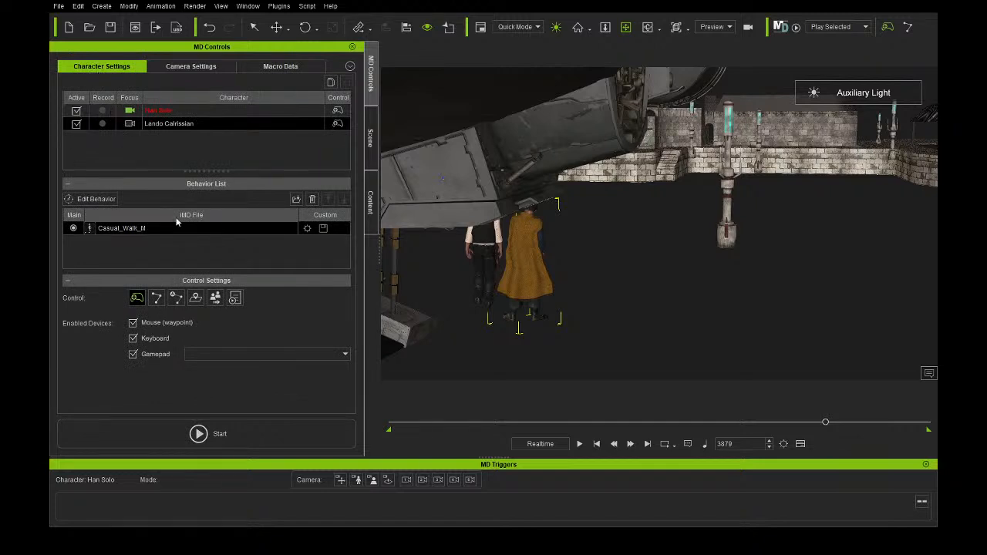
Record Lando Calrissian walking away from Han Solo across the open ground with Motion Director, and open the macro data.
{"action": "left_click", "coordinate": [213, 431]}
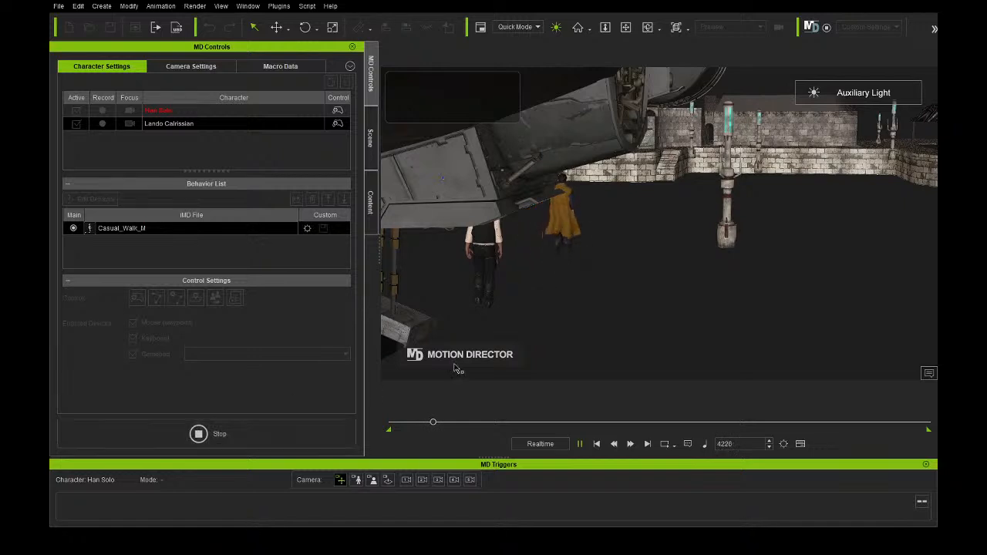
{"action": "right_click_drag", "start_coordinate": [558, 285], "coordinate": [452, 317]}
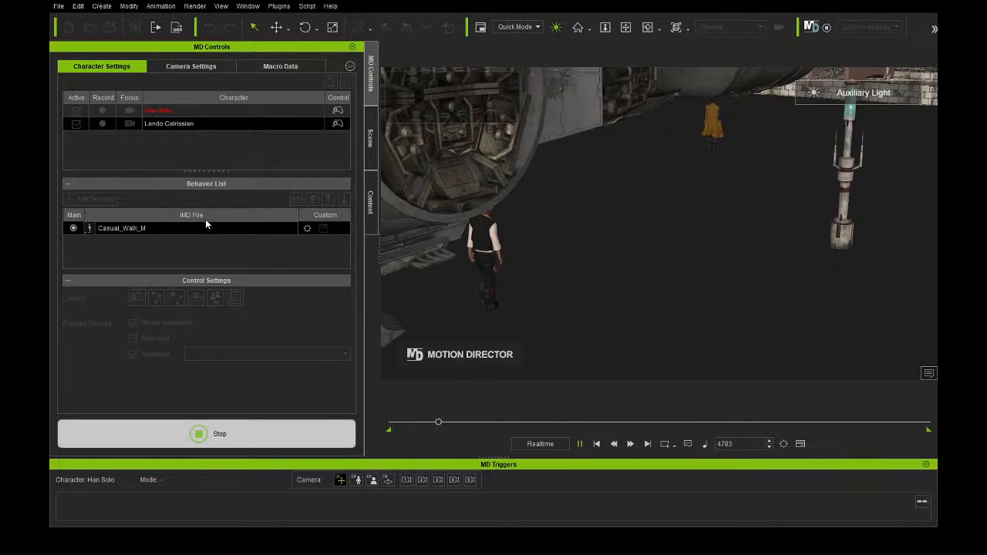
{"action": "left_click", "coordinate": [282, 66]}
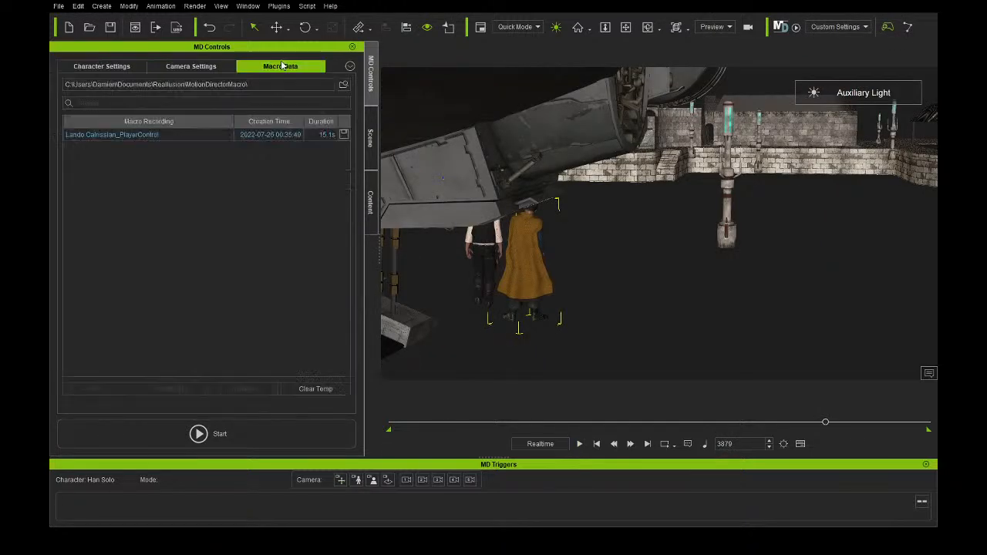
Preview the 15.1 s Lando Calrissian_PlayerControl macro recording, stop the playback and delete the recording.
{"action": "double_click", "coordinate": [161, 136]}
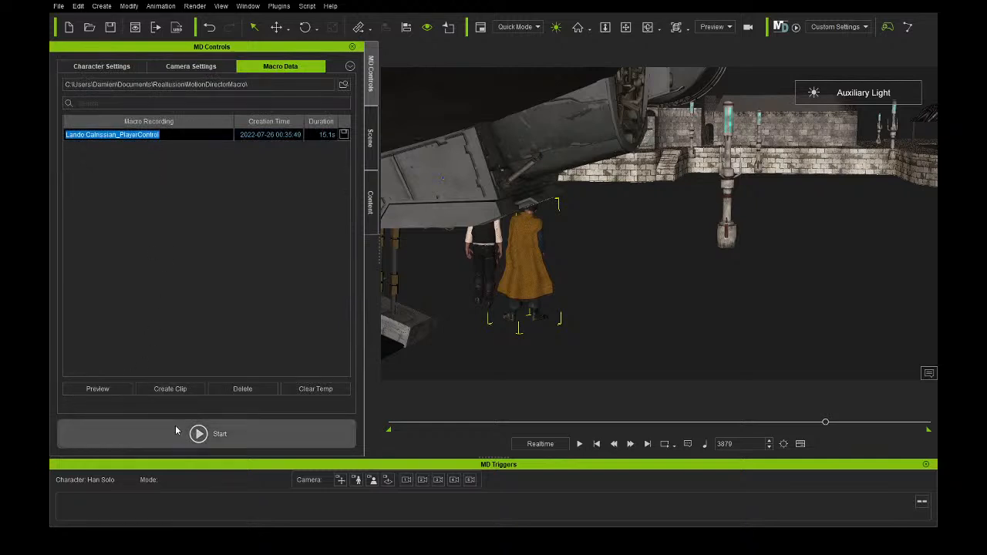
{"action": "left_click", "coordinate": [98, 389]}
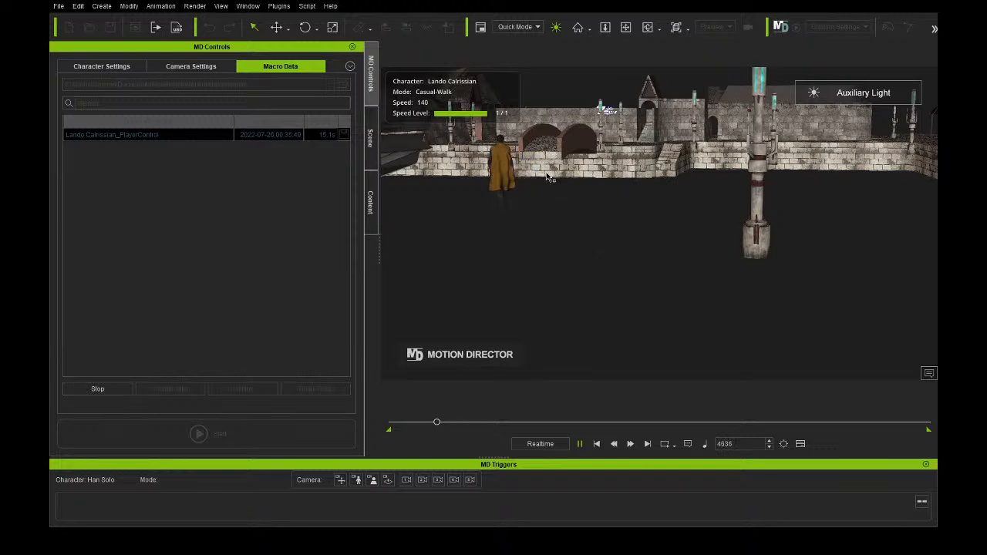
{"action": "left_click", "coordinate": [101, 391]}
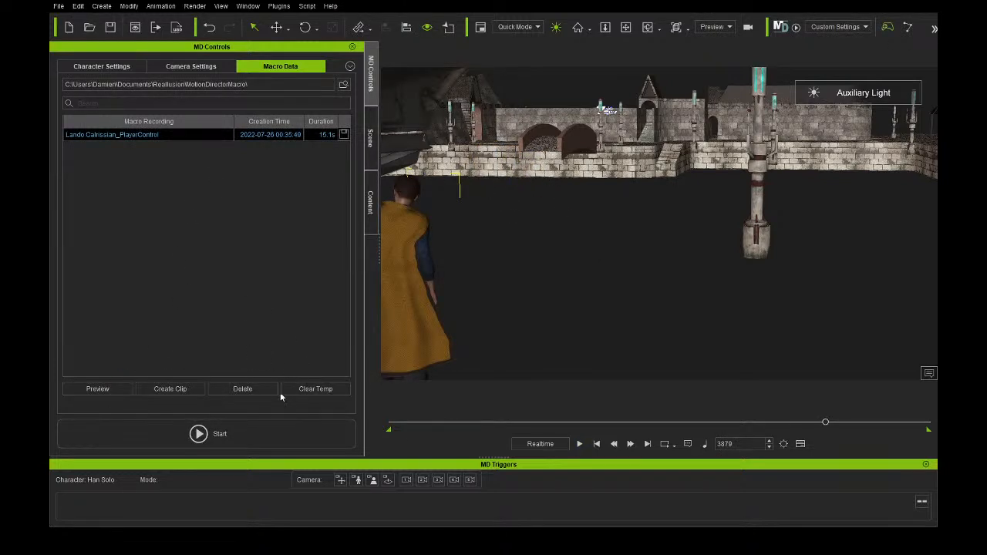
{"action": "left_click", "coordinate": [261, 389]}
Set the follow camera's target actor to Lando Calrissian and preview the Close-Up view preset.
{"action": "left_click", "coordinate": [172, 68]}
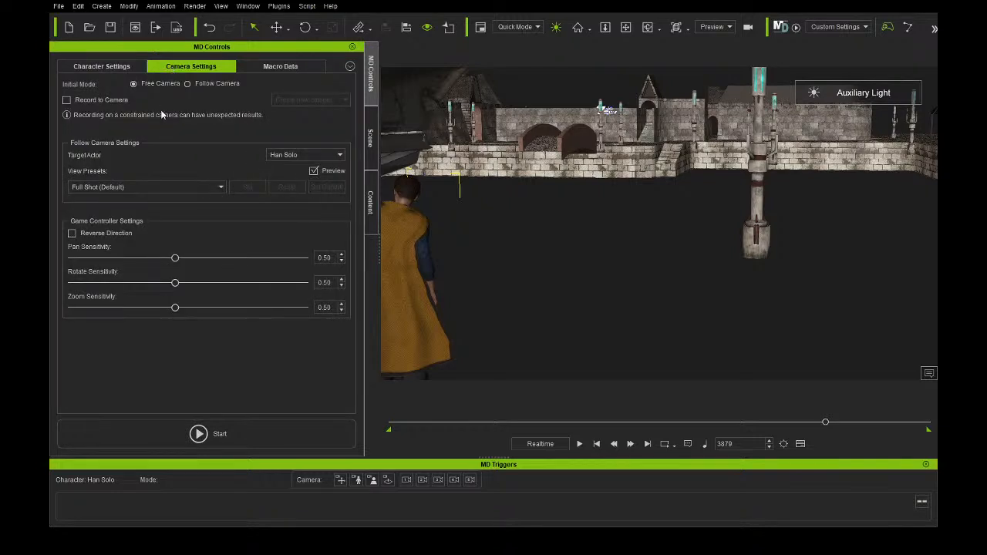
{"action": "left_click", "coordinate": [205, 187]}
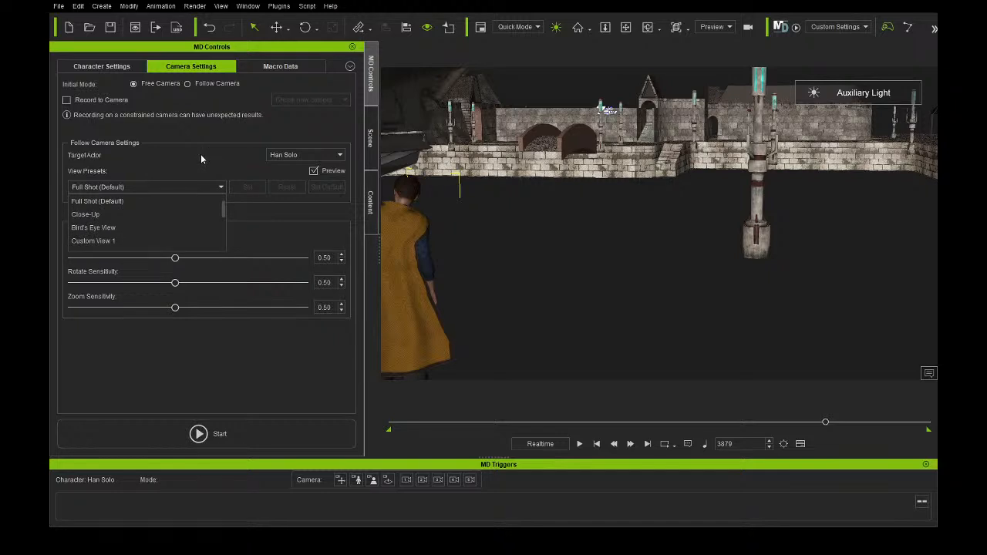
{"action": "left_click", "coordinate": [196, 153]}
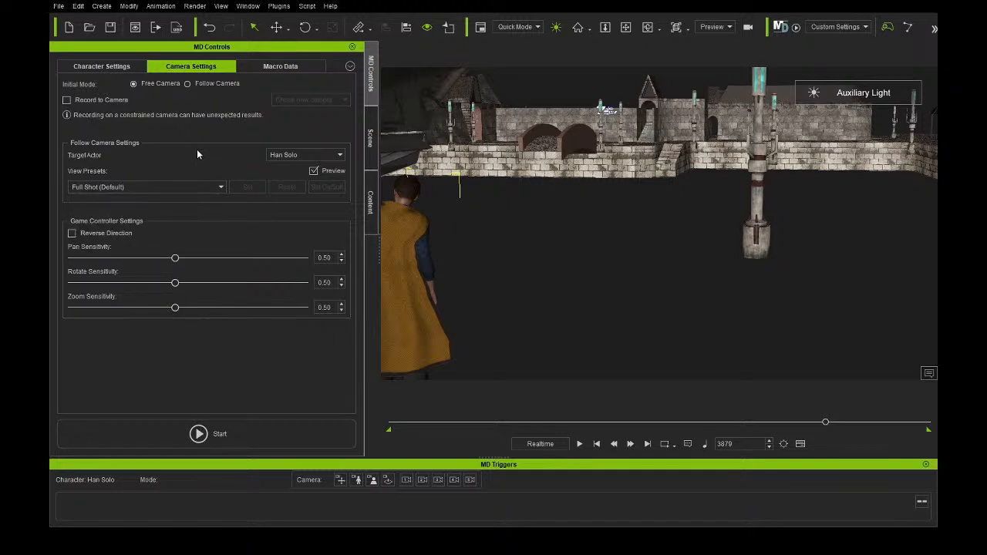
{"action": "left_click", "coordinate": [287, 157]}
{"action": "left_click", "coordinate": [287, 180]}
{"action": "left_click", "coordinate": [198, 188]}
{"action": "left_click", "coordinate": [172, 215]}
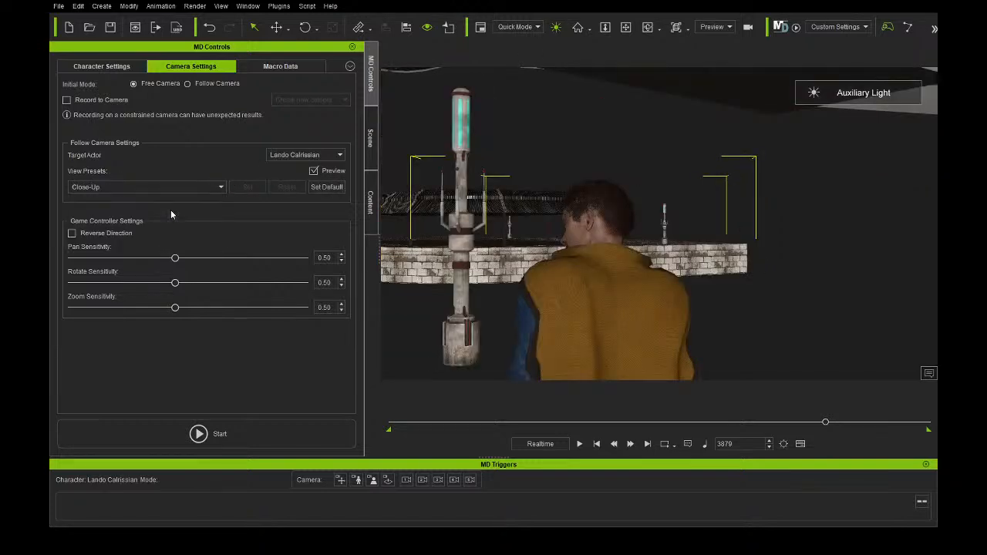
Try the Custom View 1 and Bird's Eye View presets on Lando Calrissian, ending on Close-Up.
{"action": "left_click", "coordinate": [166, 189]}
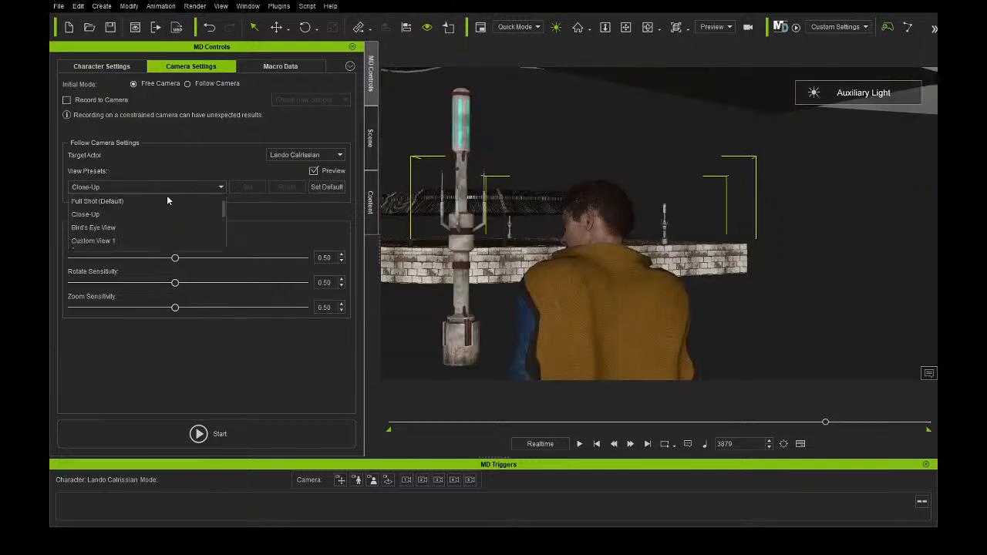
{"action": "left_click", "coordinate": [169, 240]}
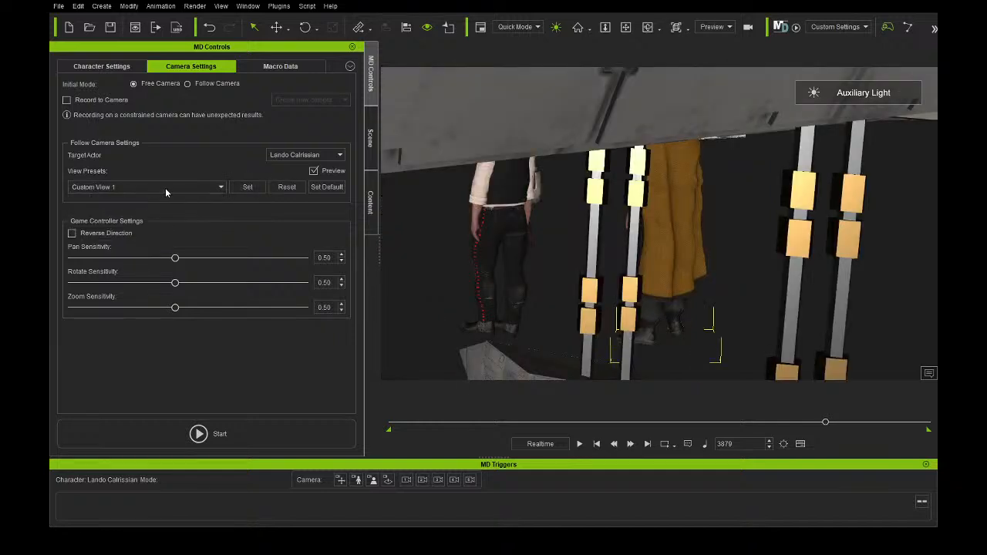
{"action": "left_click", "coordinate": [165, 186]}
{"action": "left_click", "coordinate": [161, 227]}
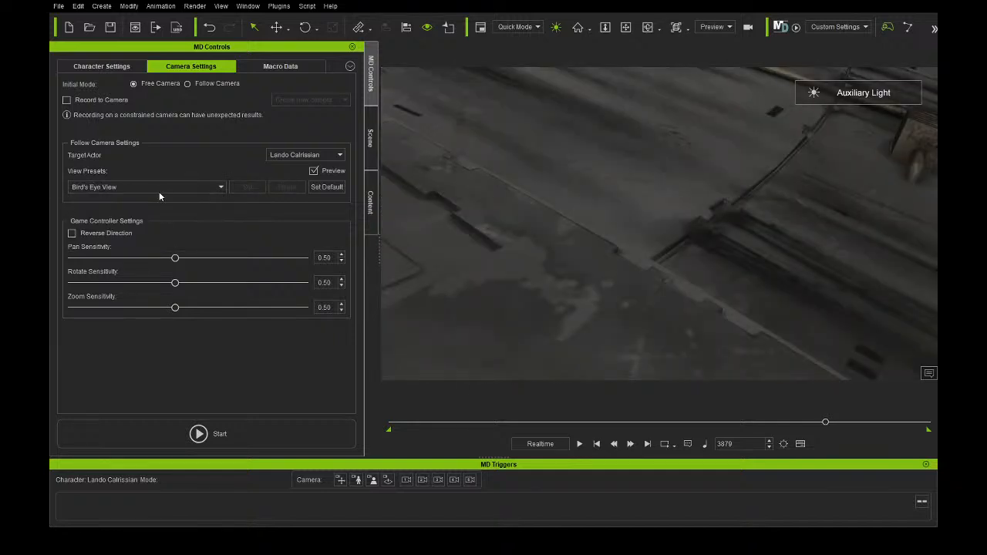
{"action": "left_click", "coordinate": [160, 193]}
{"action": "left_click", "coordinate": [148, 212]}
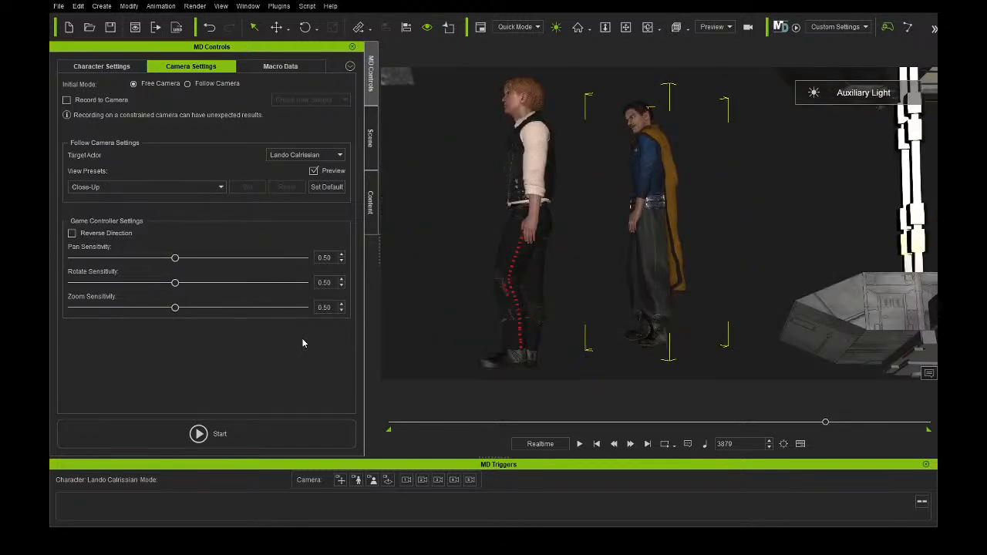
Start a short Motion Director test run of Lando Calrissian from the current free camera view and stop it.
{"action": "left_click", "coordinate": [227, 430]}
{"action": "left_click", "coordinate": [226, 434]}
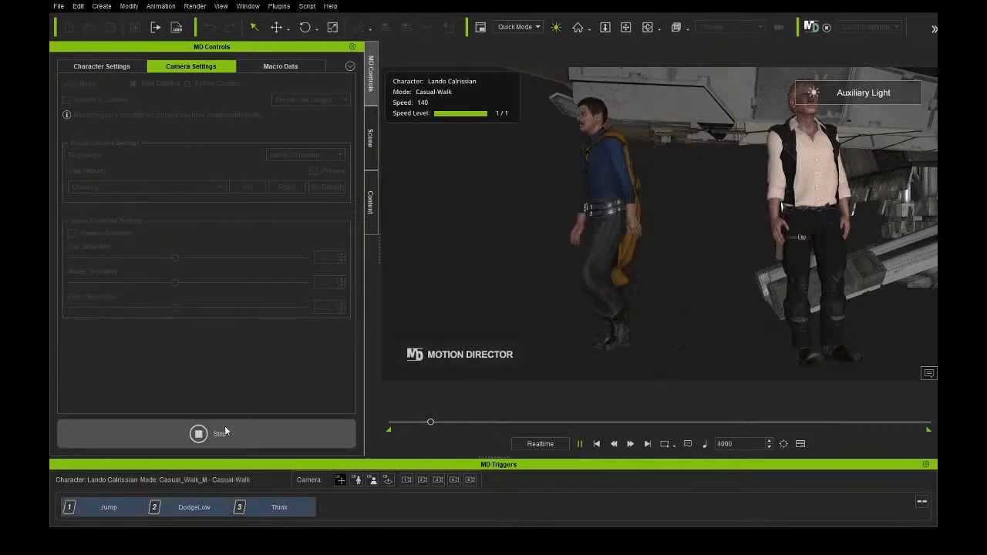
{"action": "left_click", "coordinate": [224, 429]}
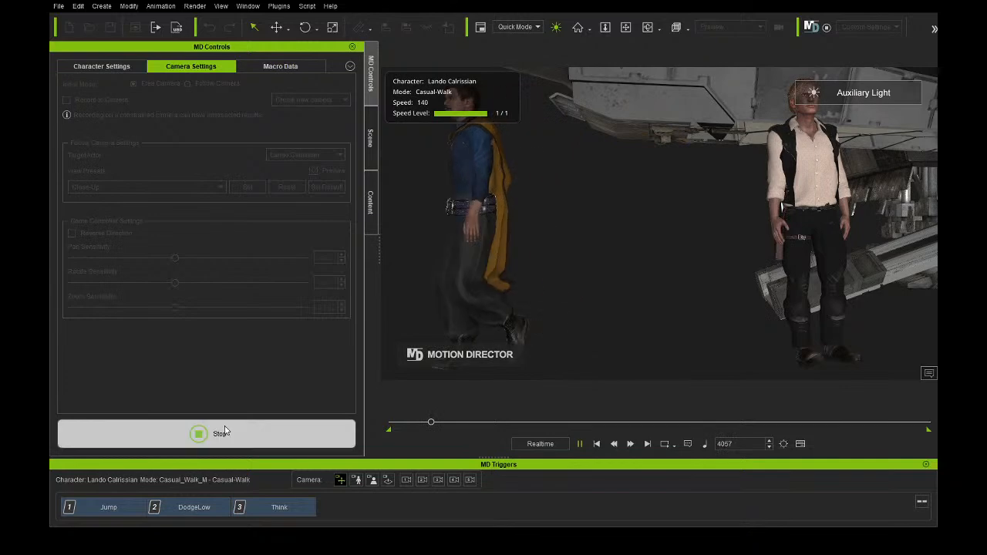
Reapply the Close-Up view preset to Lando Calrissian and test his walk in Motion Director again, ending the run.
{"action": "left_click", "coordinate": [221, 189]}
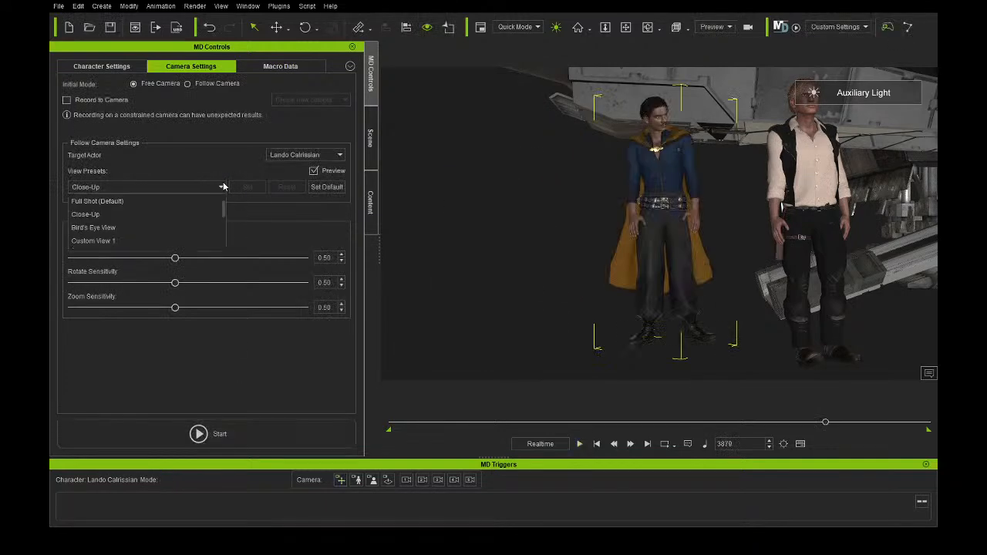
{"action": "left_click", "coordinate": [189, 216]}
{"action": "left_click", "coordinate": [197, 431]}
{"action": "key", "text": "a"}
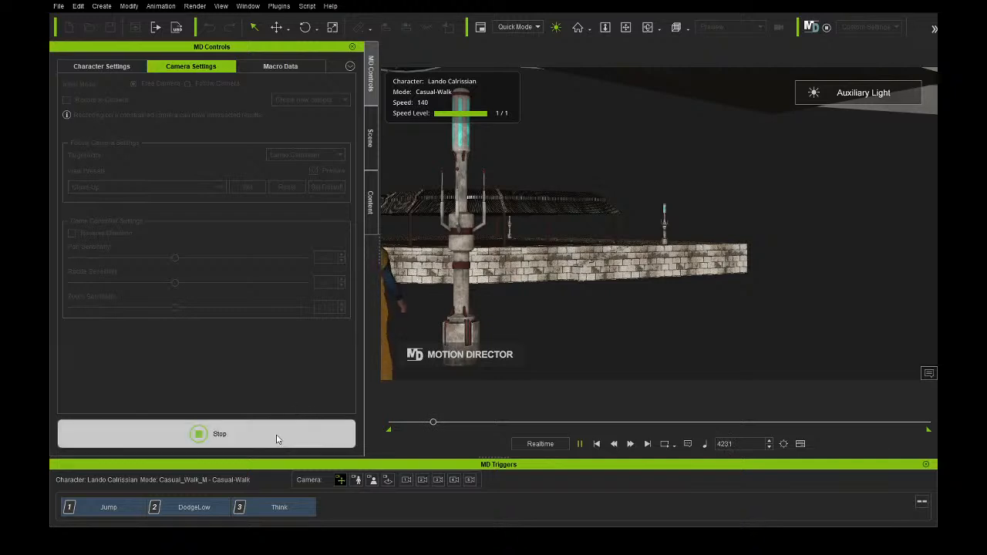
{"action": "key", "text": "space"}
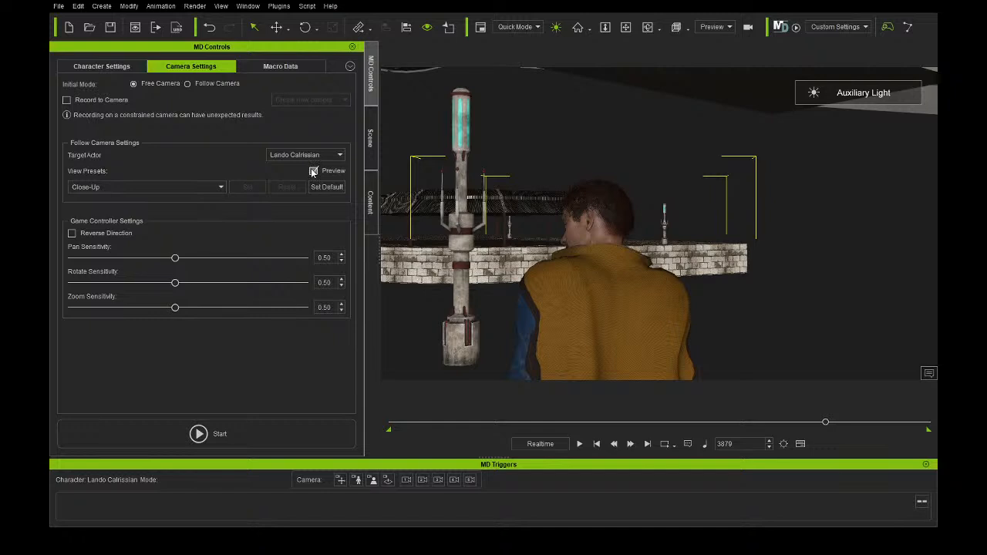
Set the initial mode to Follow Camera with the Full Shot (Default) preset and preview off, framing Han and Lando from behind.
{"action": "left_click", "coordinate": [193, 188]}
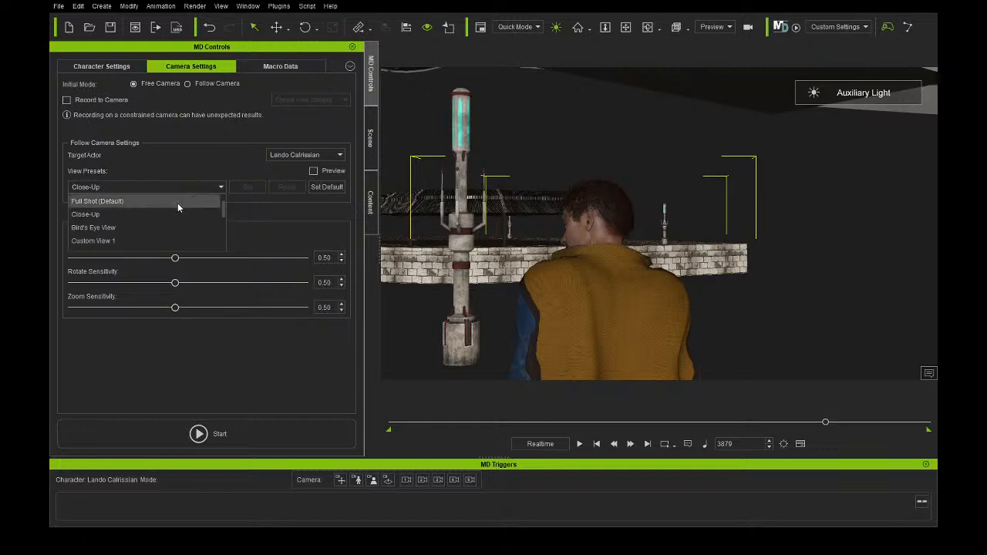
{"action": "left_click", "coordinate": [177, 203]}
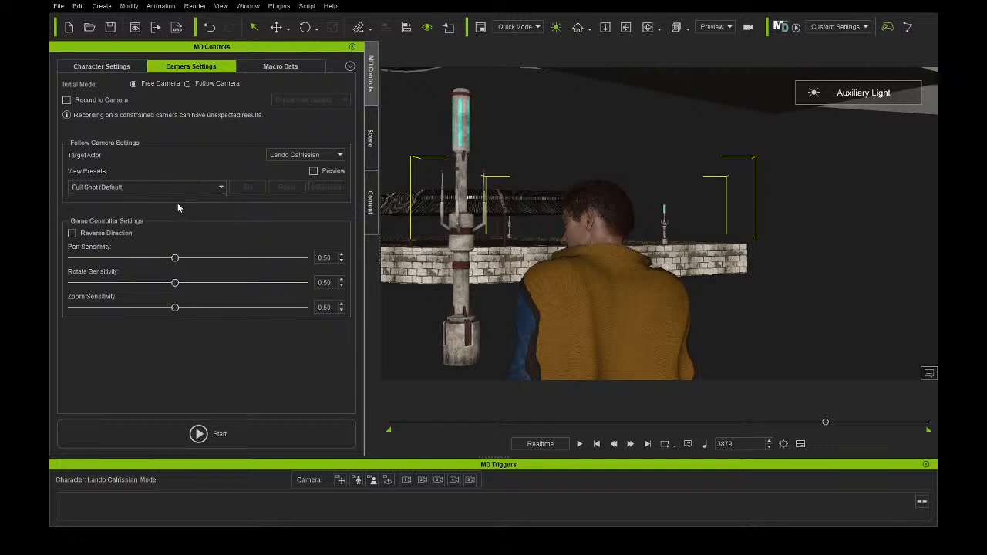
{"action": "left_click", "coordinate": [648, 27]}
{"action": "left_click_drag", "start_coordinate": [442, 169], "coordinate": [419, 177]}
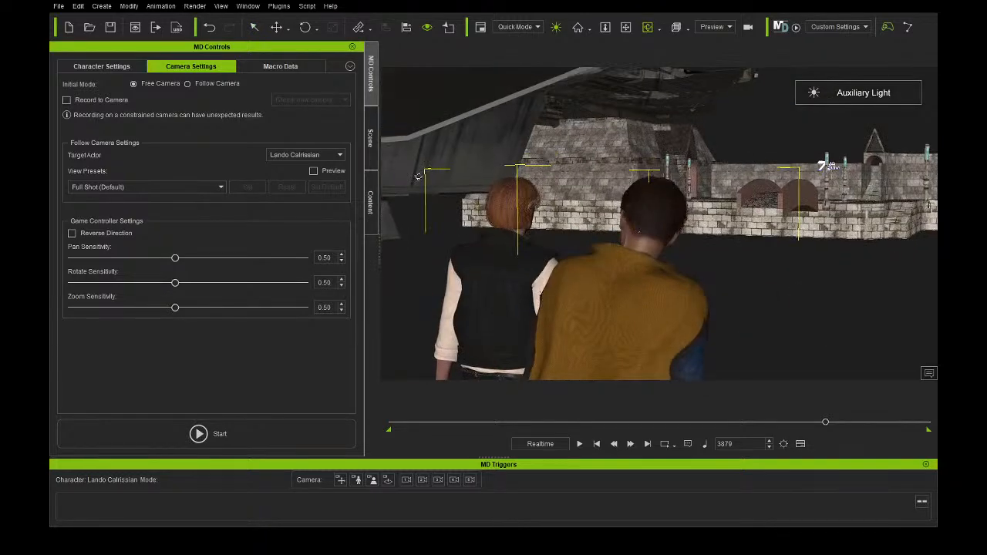
{"action": "scroll", "coordinate": [628, 219], "scroll_direction": "down", "scroll_amount": 4}
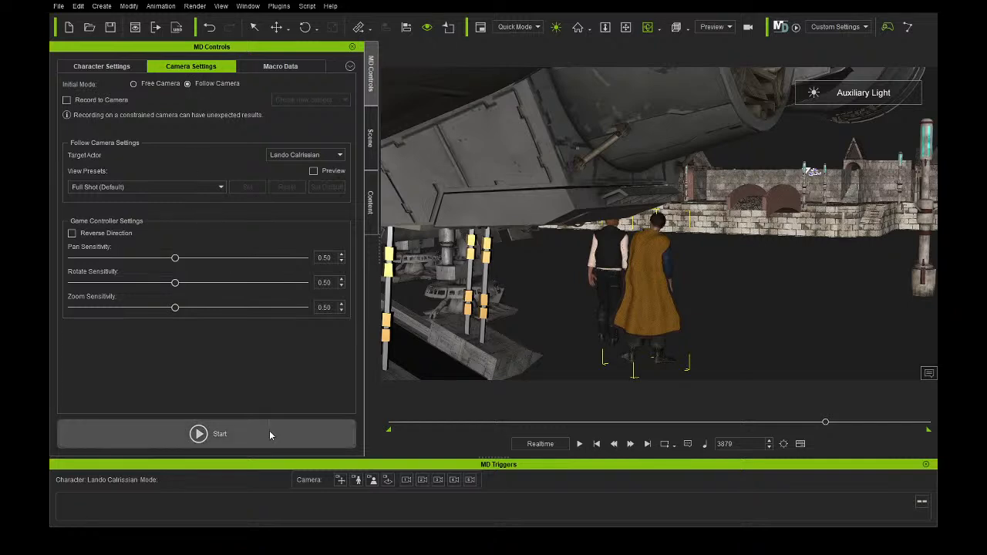
Run another Motion Director walk test of Lando Calrissian and preview the Lando Calrissian_PlayerControl_1 macro recording.
{"action": "left_click", "coordinate": [215, 435]}
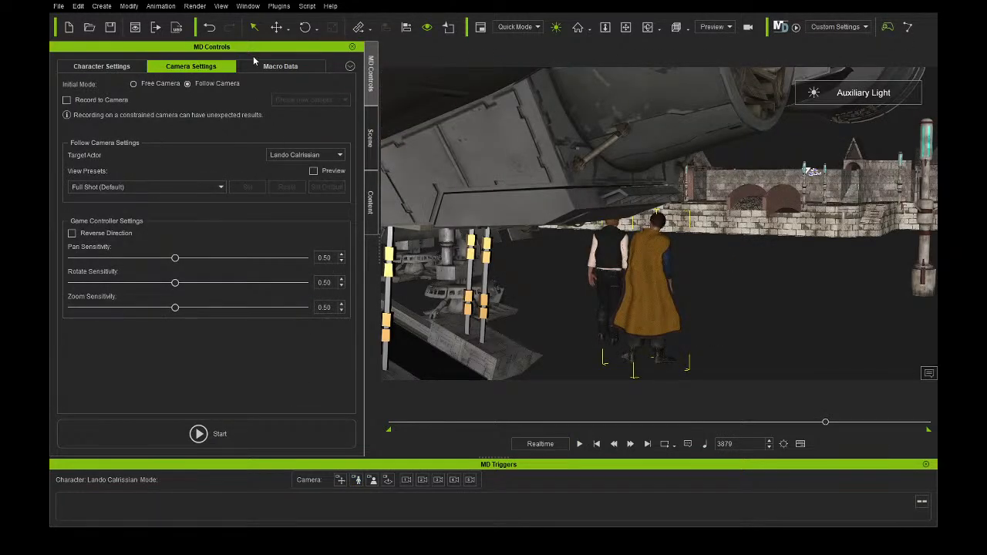
{"action": "left_click", "coordinate": [262, 66]}
{"action": "double_click", "coordinate": [191, 162]}
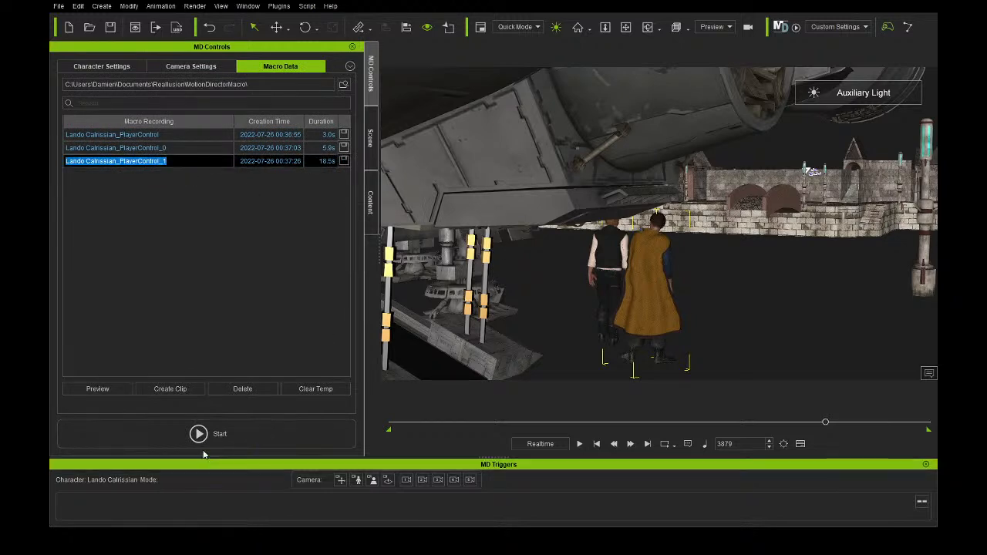
{"action": "left_click", "coordinate": [97, 388]}
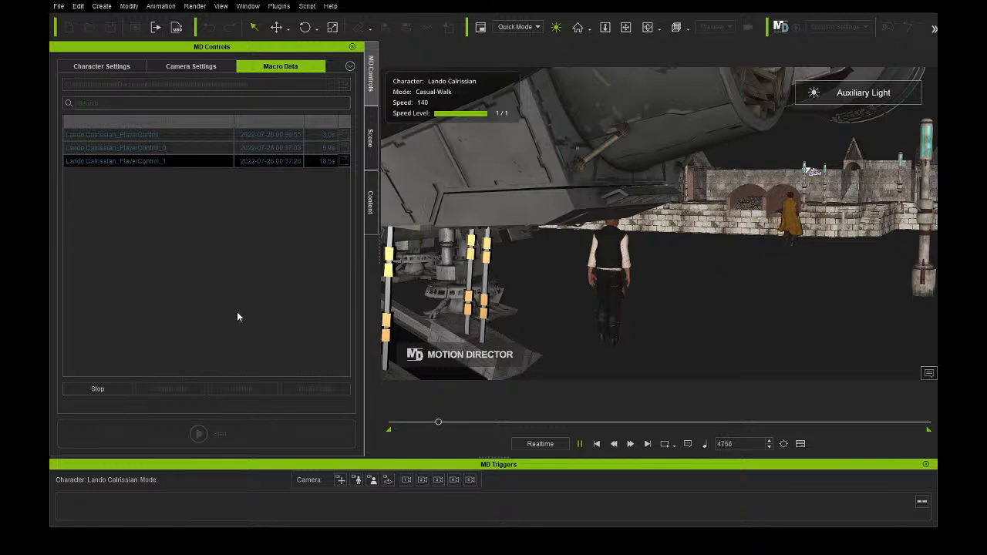
{"action": "left_click", "coordinate": [97, 389]}
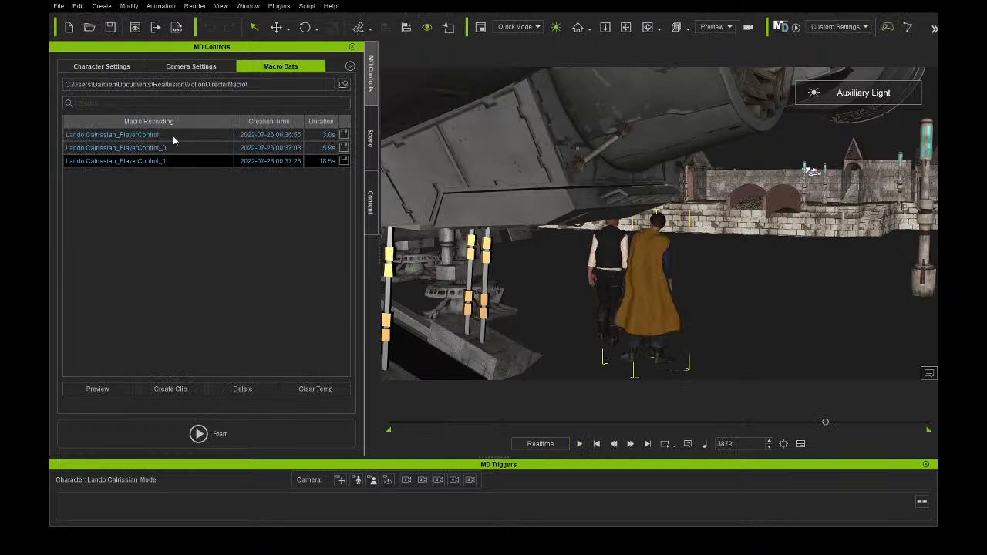
Delete all of Lando Calrissian's PlayerControl macro recordings and switch his control setting to walking along a path.
{"action": "left_click", "coordinate": [234, 388]}
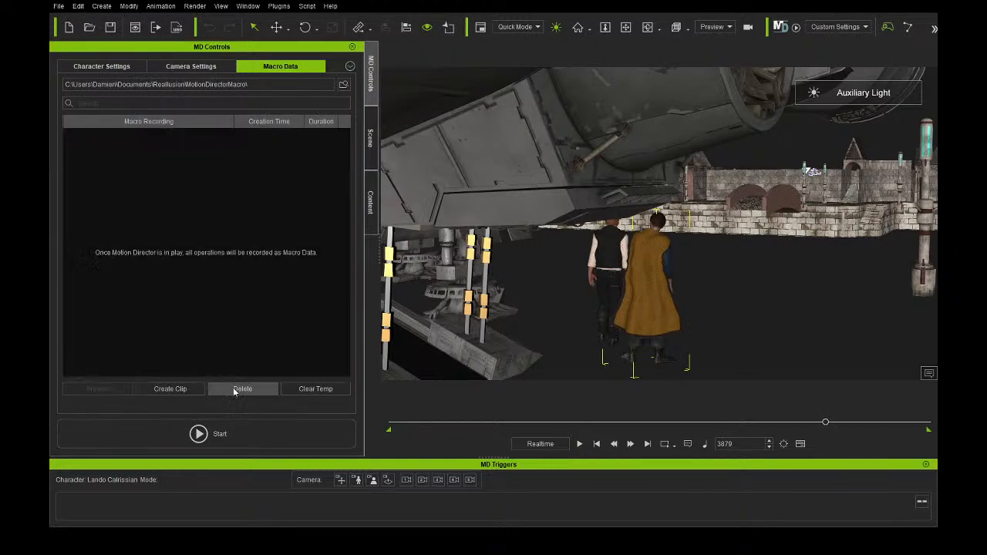
{"action": "left_click", "coordinate": [123, 65]}
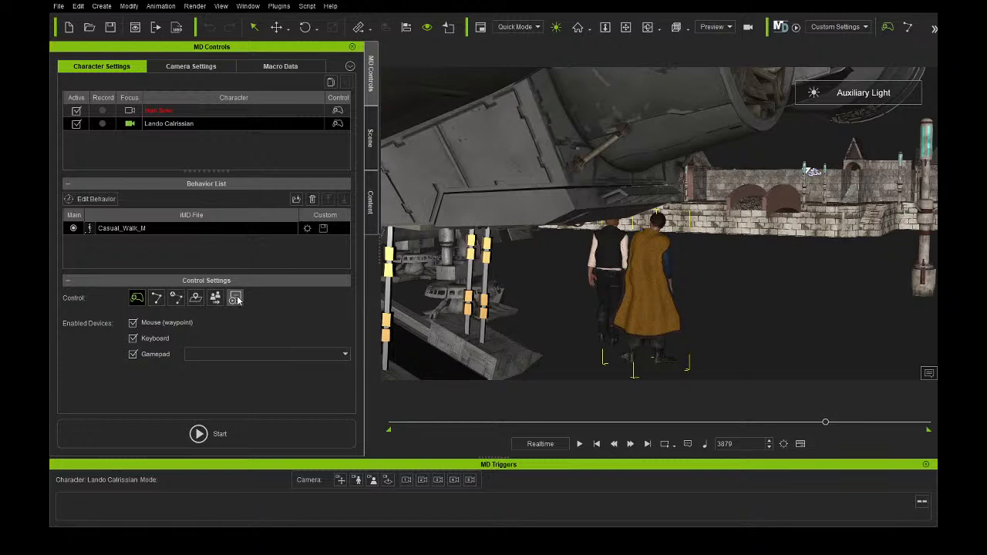
{"action": "left_click", "coordinate": [157, 297]}
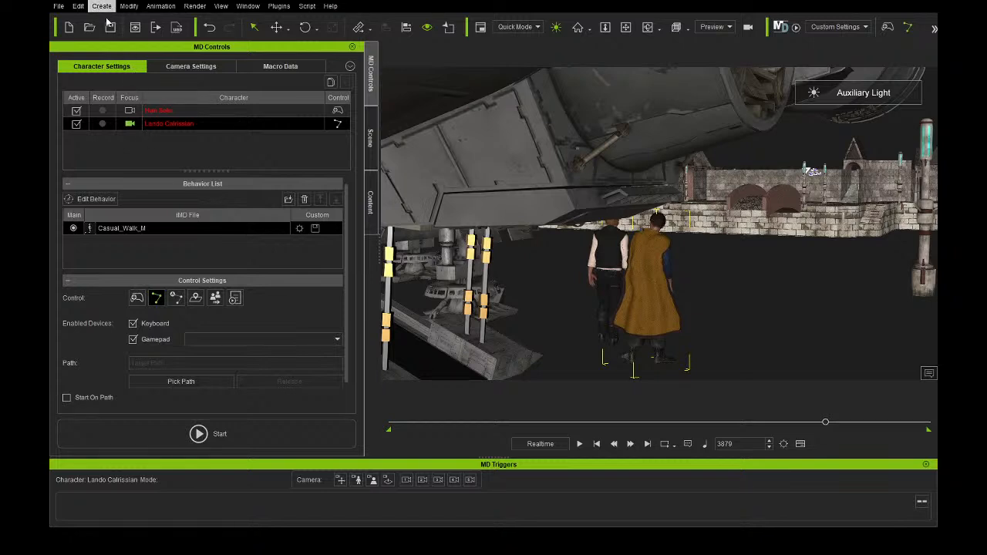
Draw a straight ground path from Lando Calrissian's feet to the distant stone wall and assign it as his path.
{"action": "left_click", "coordinate": [634, 222]}
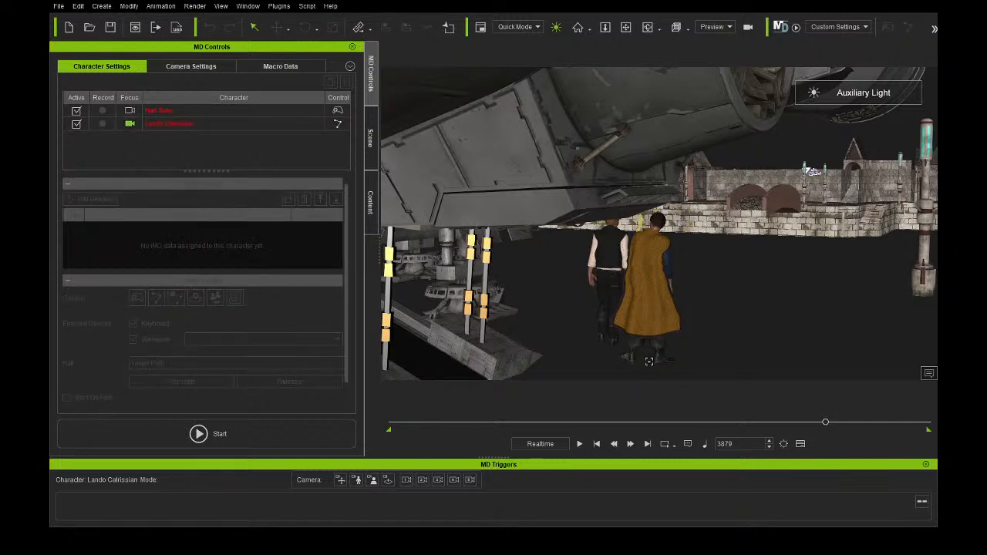
{"action": "mouse_move", "coordinate": [648, 356]}
{"action": "left_mouse_down"}
{"action": "mouse_move", "coordinate": [687, 259]}
{"action": "mouse_move", "coordinate": [743, 207]}
{"action": "left_mouse_up"}
{"action": "right_click", "coordinate": [746, 244]}
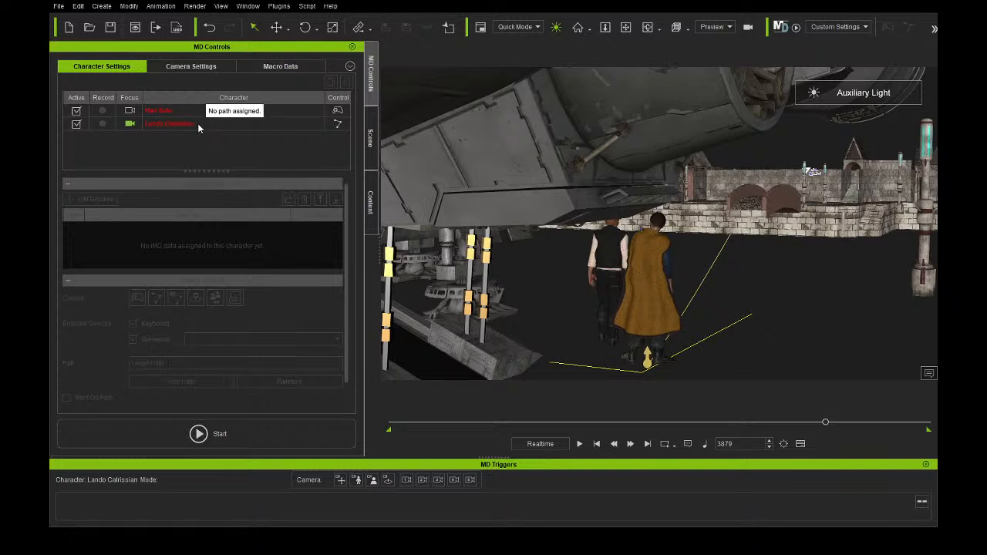
{"action": "left_click", "coordinate": [171, 126]}
{"action": "left_click", "coordinate": [181, 381]}
{"action": "left_click", "coordinate": [650, 365]}
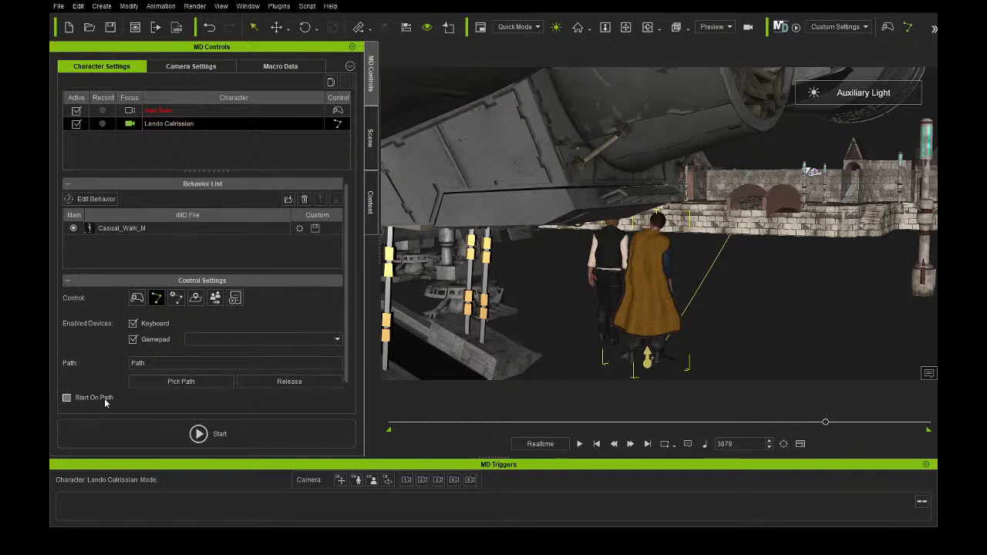
Test Lando Calrissian's walk briefly, turn on Start On Path for him, and record his walk along the path.
{"action": "left_click", "coordinate": [215, 435]}
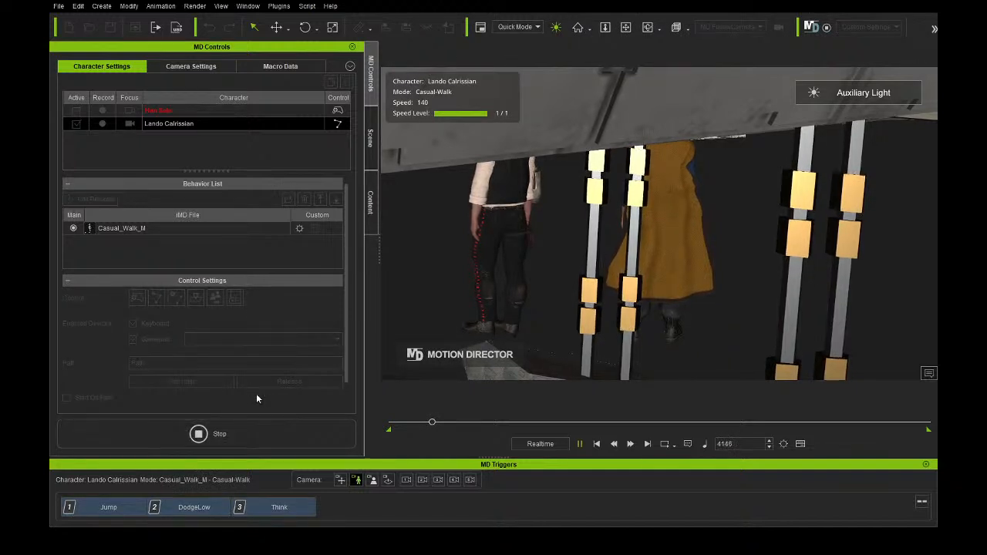
{"action": "left_click", "coordinate": [232, 435]}
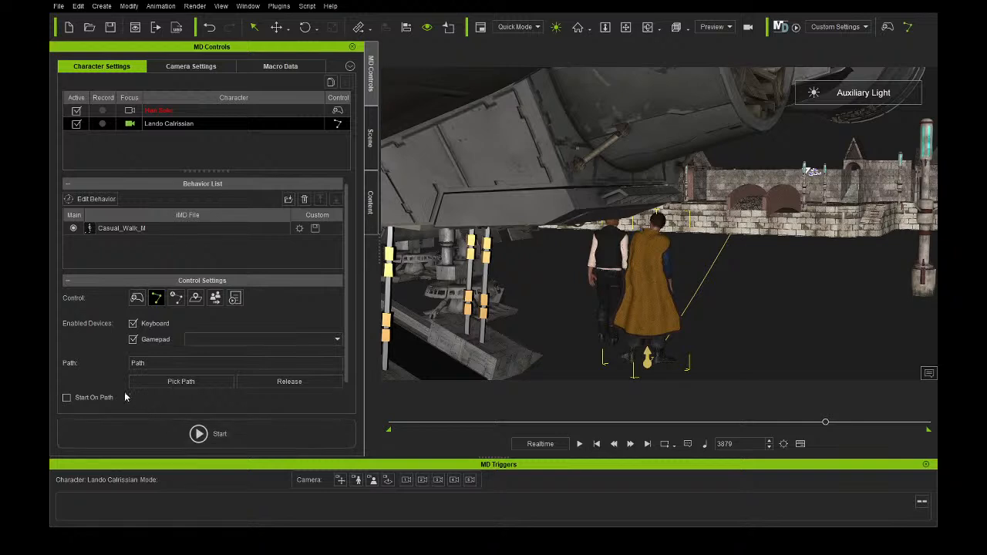
{"action": "left_click", "coordinate": [91, 399]}
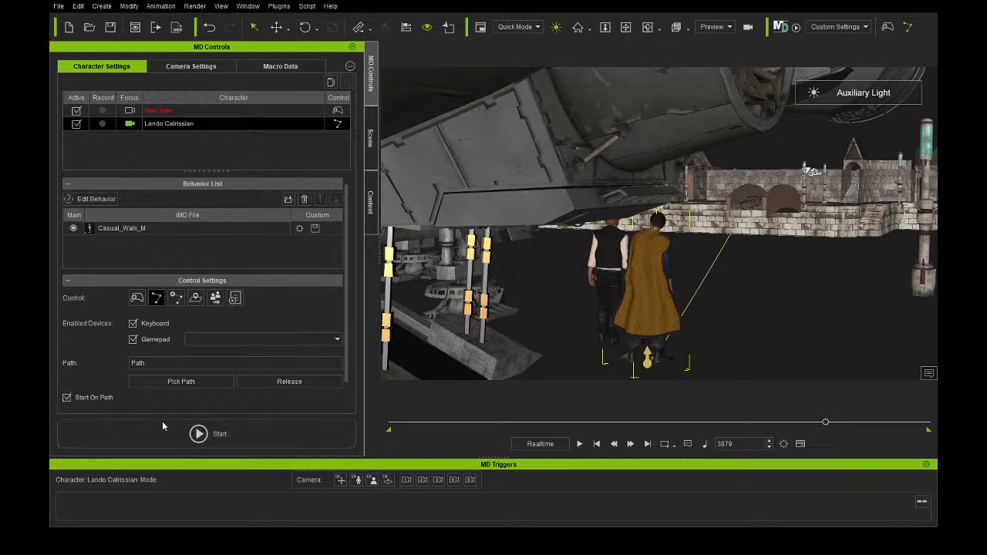
{"action": "left_click", "coordinate": [216, 437]}
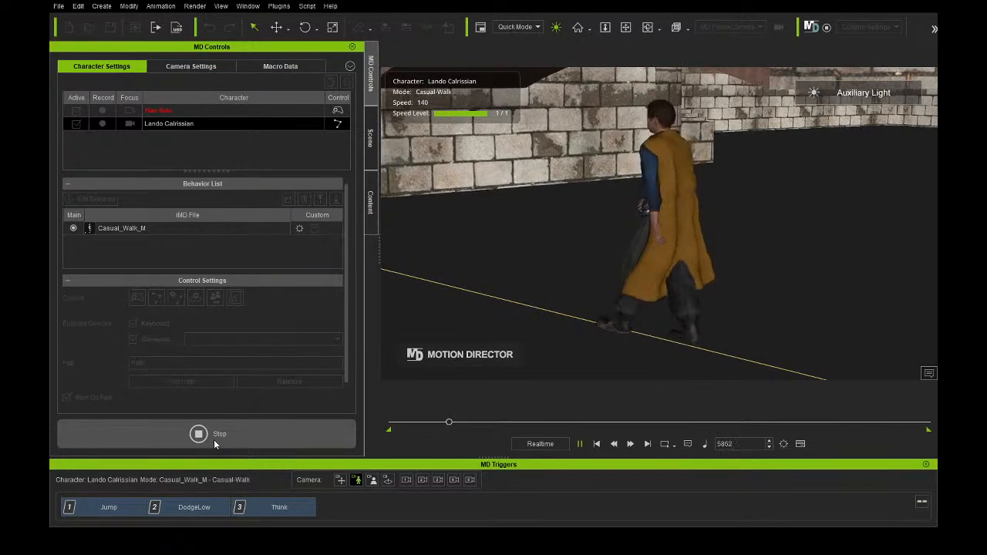
{"action": "left_click", "coordinate": [216, 437]}
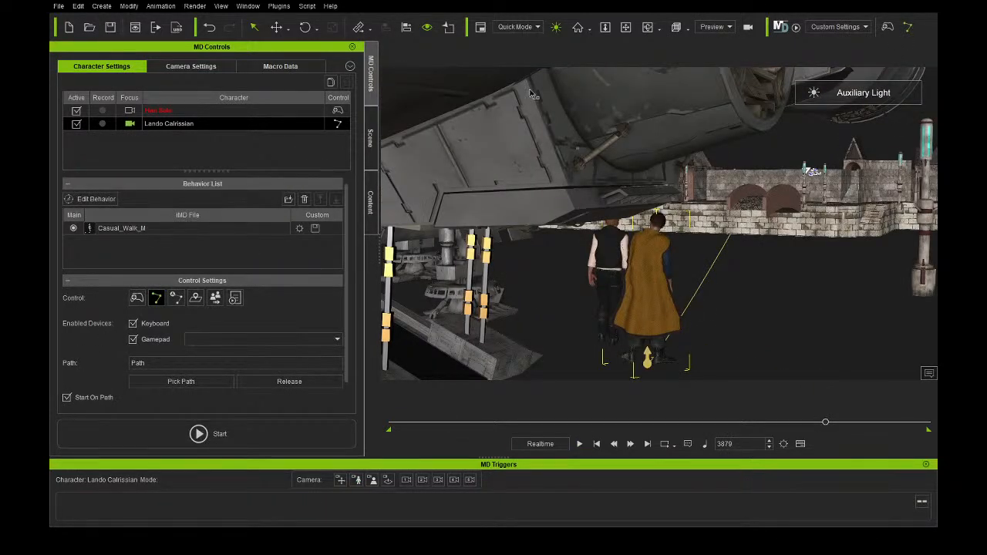
Preview the Lando Calrissian_ControlOnPath_0 macro recording and stop the playback.
{"action": "left_click", "coordinate": [254, 66]}
{"action": "double_click", "coordinate": [176, 148]}
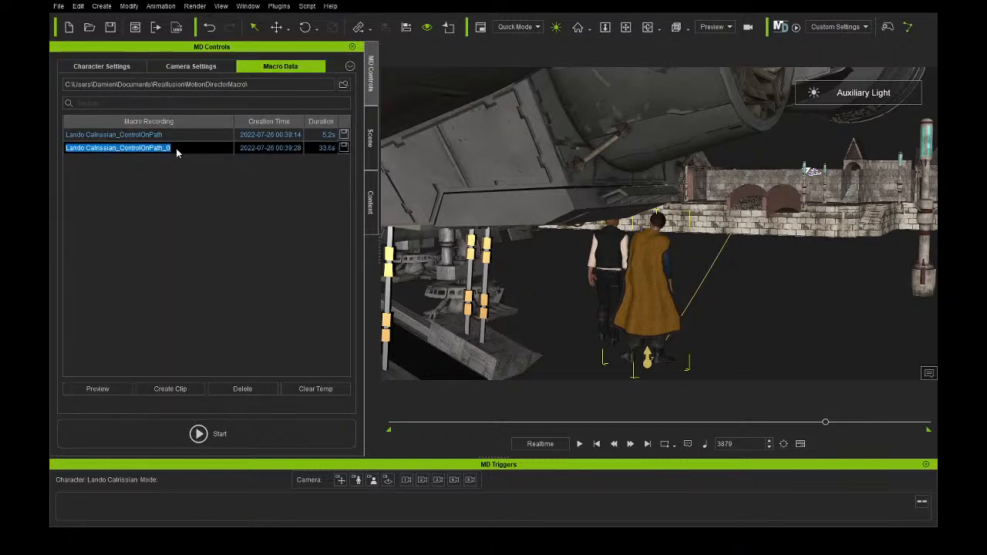
{"action": "left_click", "coordinate": [121, 389]}
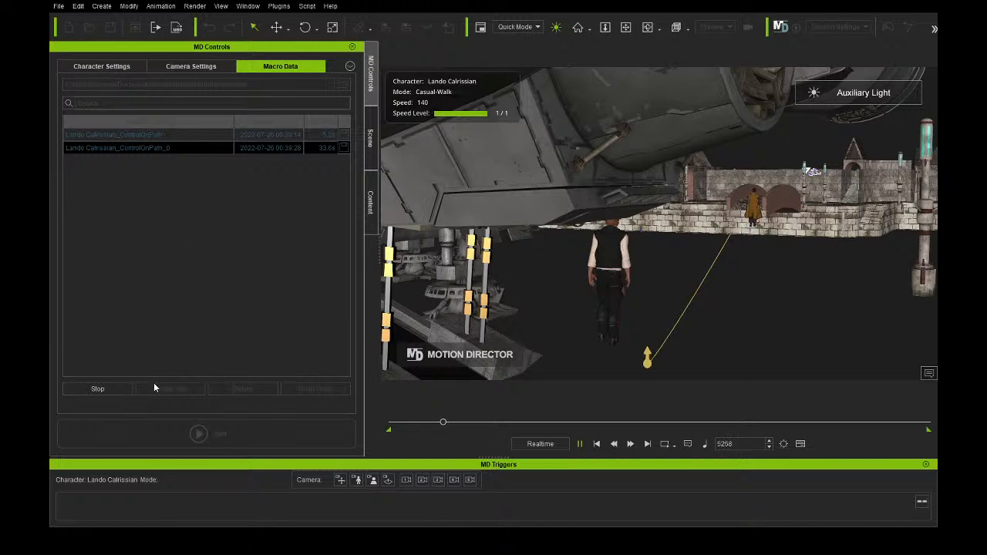
{"action": "left_click", "coordinate": [126, 391]}
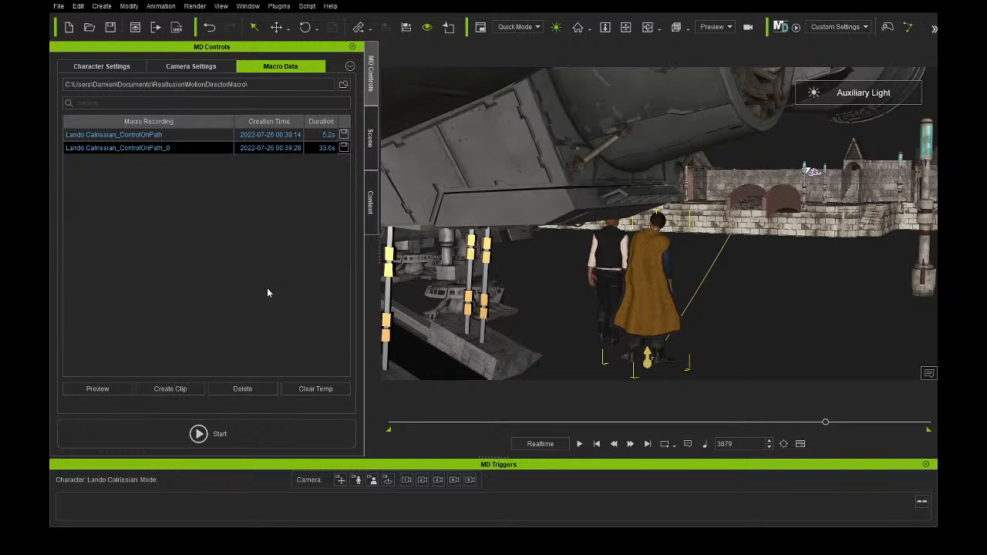
Make one more short path run, and delete the surplus recordings so only Lando Calrissian_ControlOnPath_0 is kept.
{"action": "left_click", "coordinate": [154, 438]}
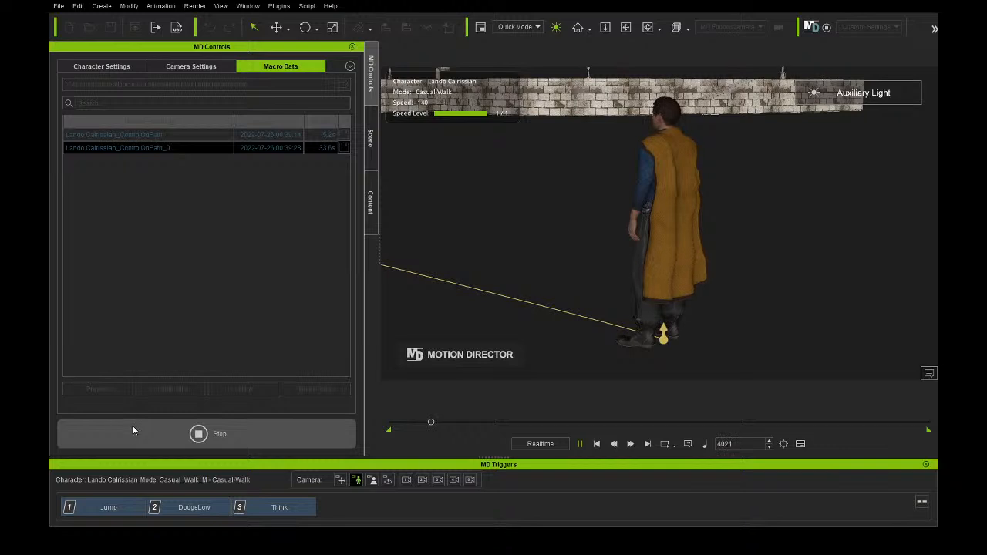
{"action": "left_click", "coordinate": [132, 429]}
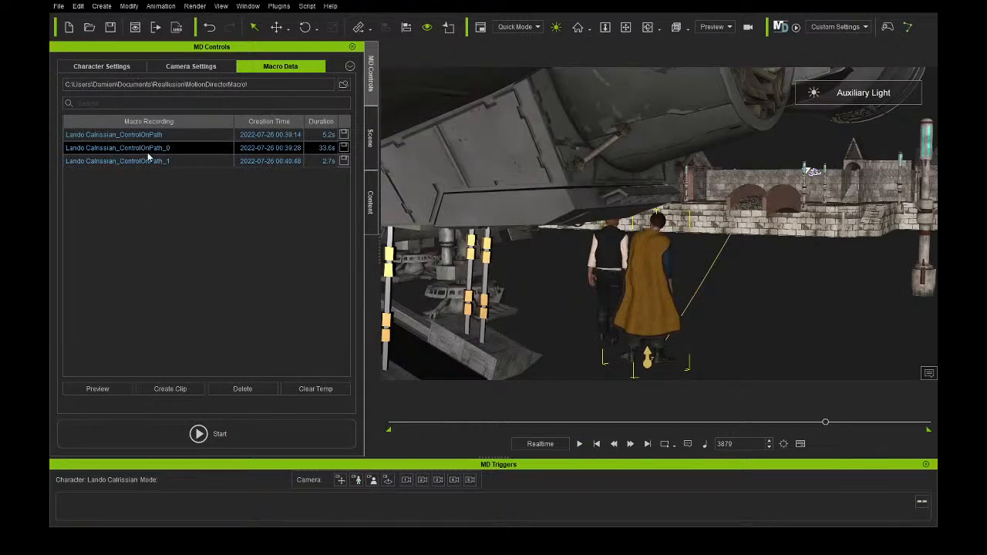
{"action": "left_click", "coordinate": [148, 158]}
{"action": "left_click", "coordinate": [149, 137]}
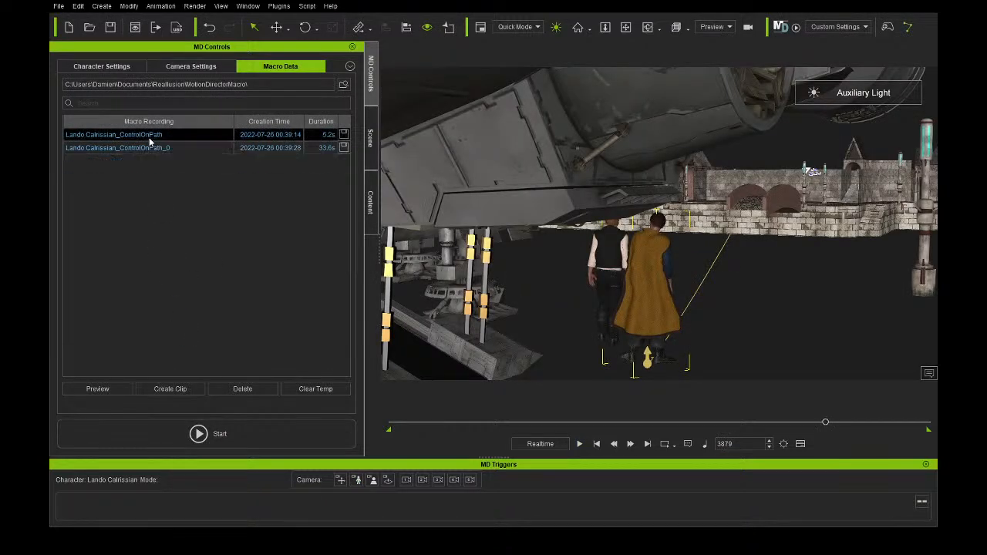
{"action": "key", "text": "Delete"}
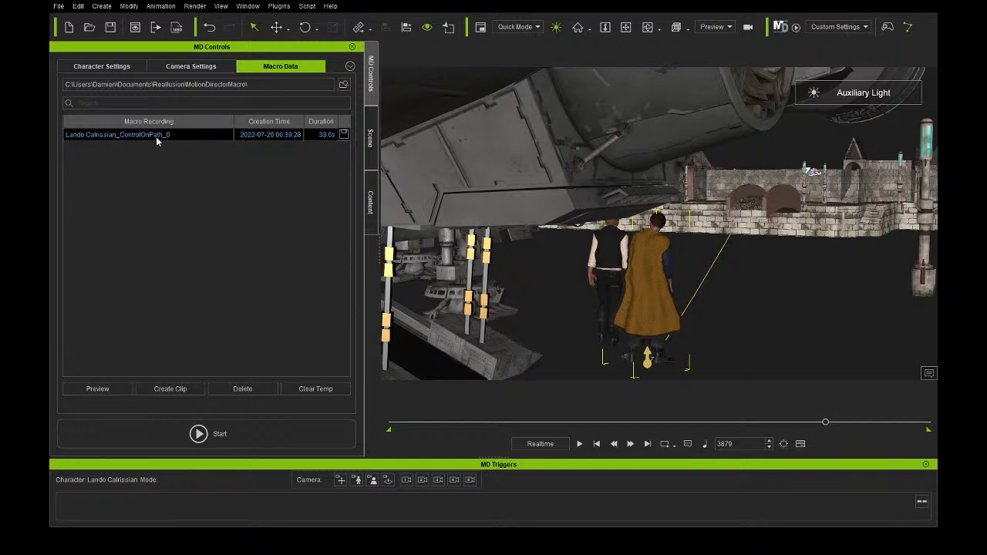
Create a motion clip from Lando Calrissian_ControlOnPath_0, play it back, and return the playhead to frame 3950.
{"action": "left_click", "coordinate": [177, 391]}
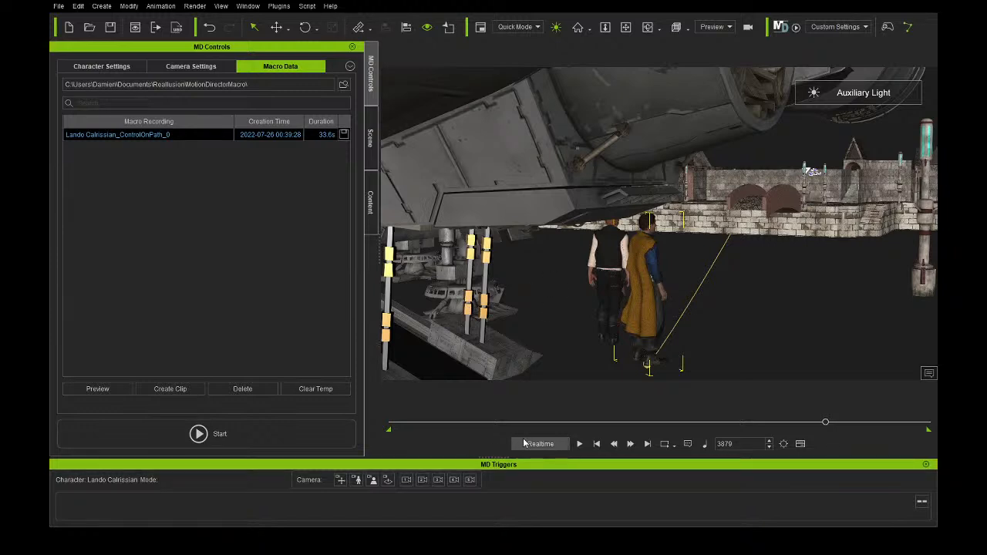
{"action": "left_click", "coordinate": [580, 444]}
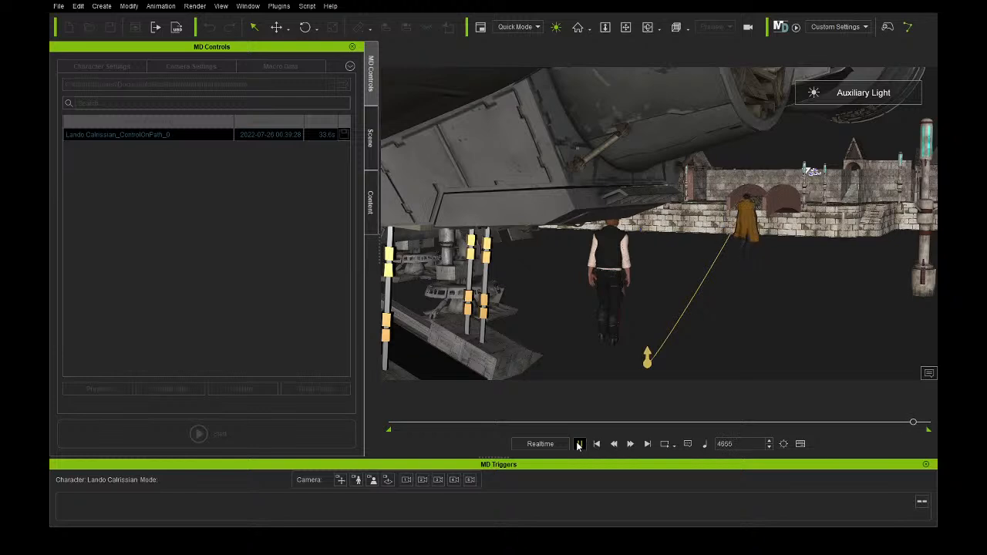
{"action": "left_click", "coordinate": [580, 445]}
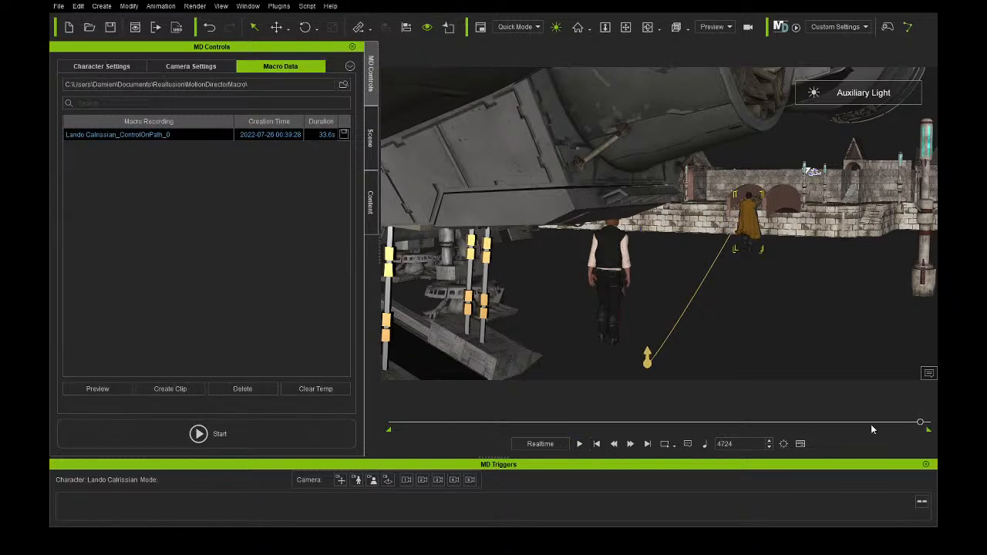
{"action": "left_click_drag", "start_coordinate": [918, 426], "coordinate": [834, 436]}
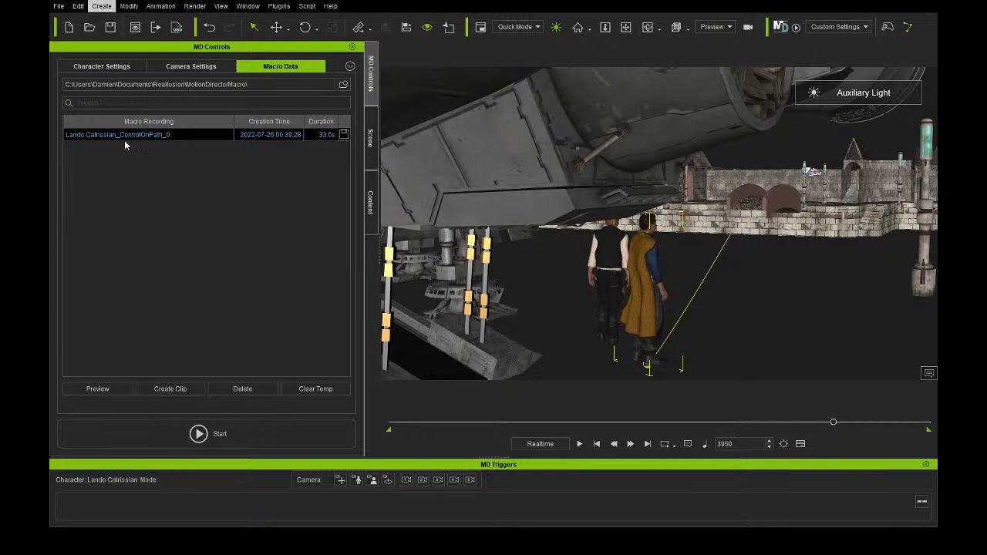
Draw a second straight path from Han Solo's feet to the wall and assign it to him with path control and Start On Path.
{"action": "left_click", "coordinate": [608, 339]}
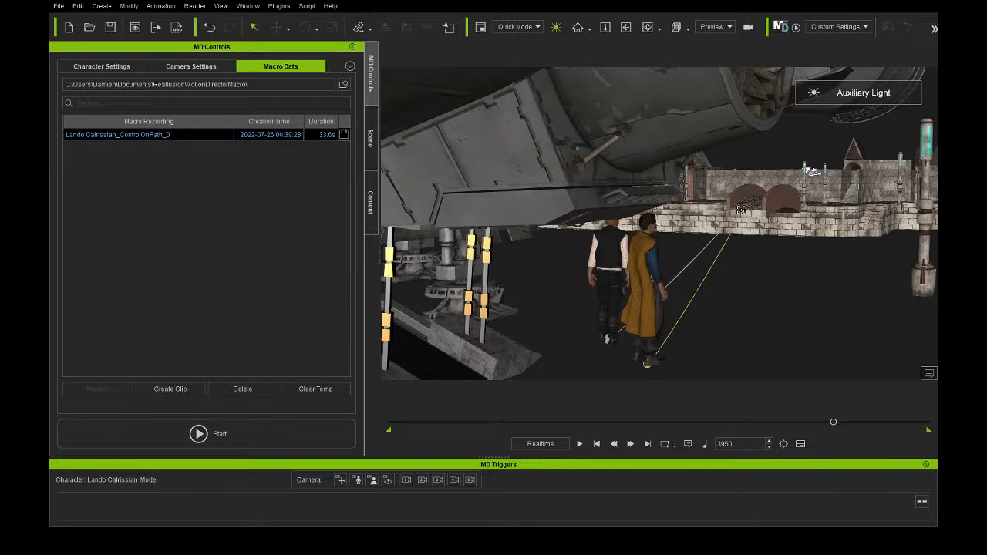
{"action": "right_click", "coordinate": [732, 231]}
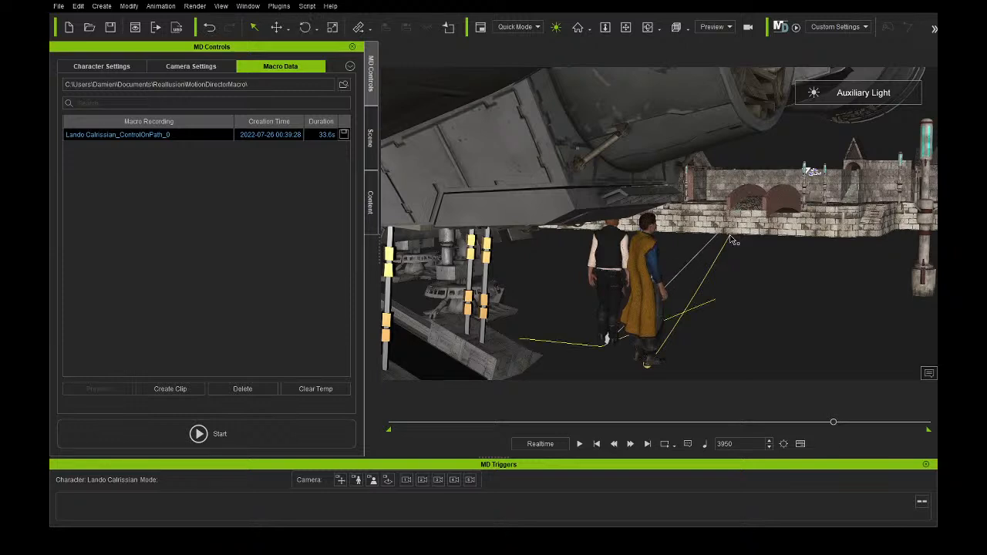
{"action": "left_click", "coordinate": [97, 66]}
{"action": "left_click", "coordinate": [176, 109]}
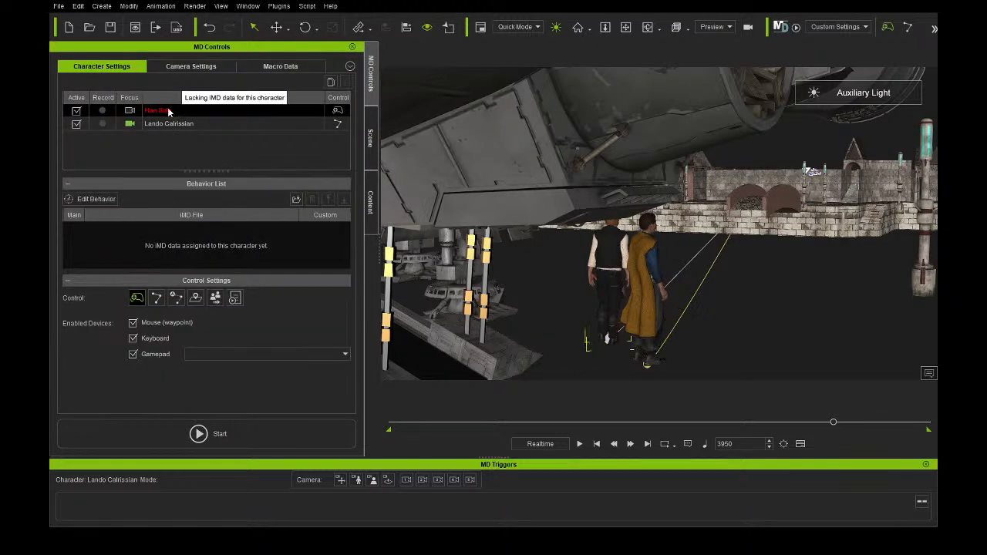
{"action": "left_click", "coordinate": [155, 298]}
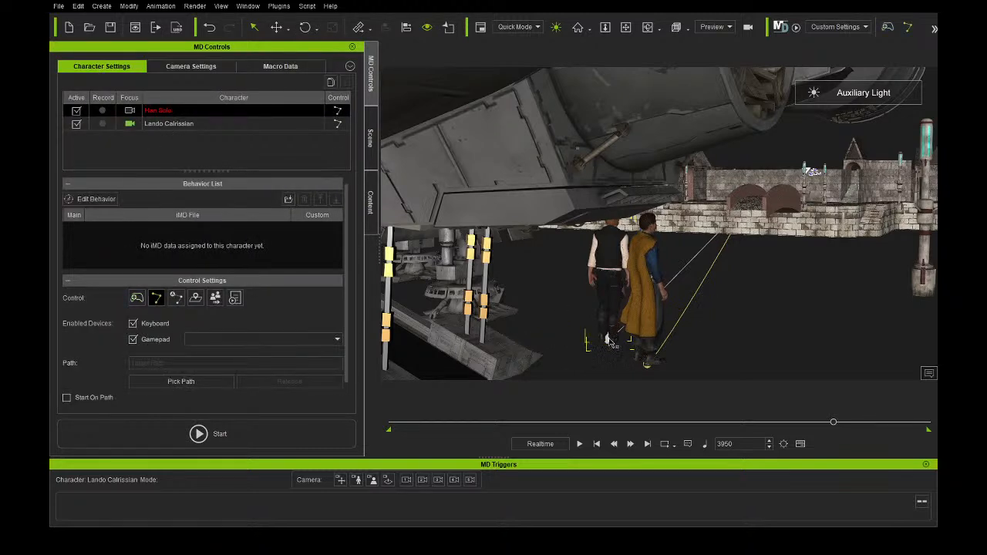
{"action": "left_click", "coordinate": [189, 385]}
{"action": "left_click", "coordinate": [610, 342]}
{"action": "left_click", "coordinate": [66, 397]}
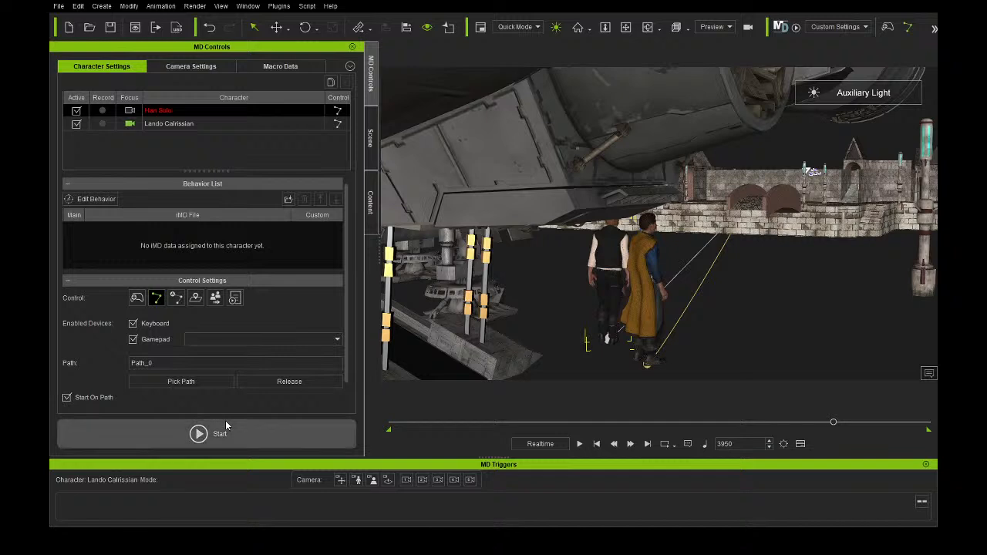
Test-run Motion Director briefly, deactivate Lando Calrissian in the character list, and select Han Solo.
{"action": "left_click", "coordinate": [199, 433]}
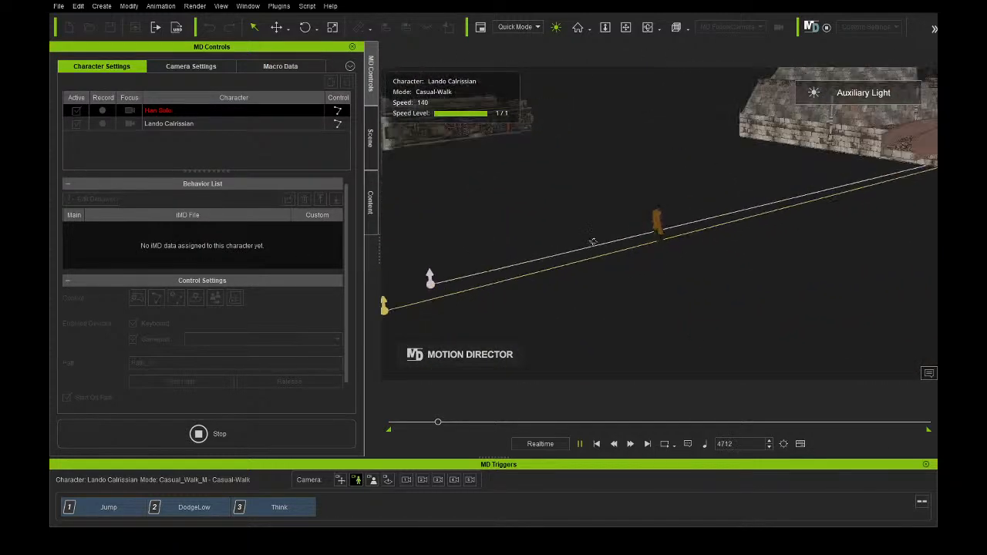
{"action": "left_click", "coordinate": [257, 425]}
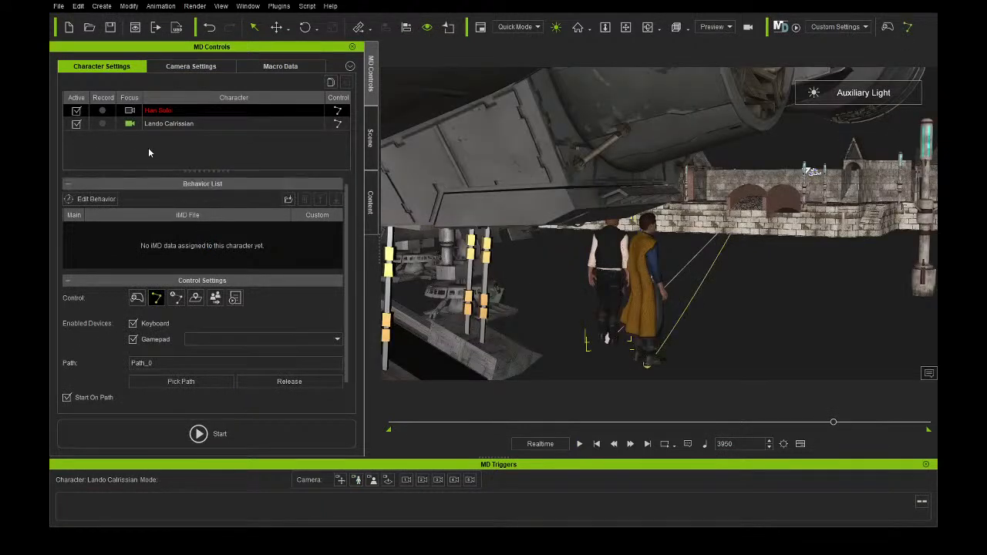
{"action": "left_click", "coordinate": [82, 126]}
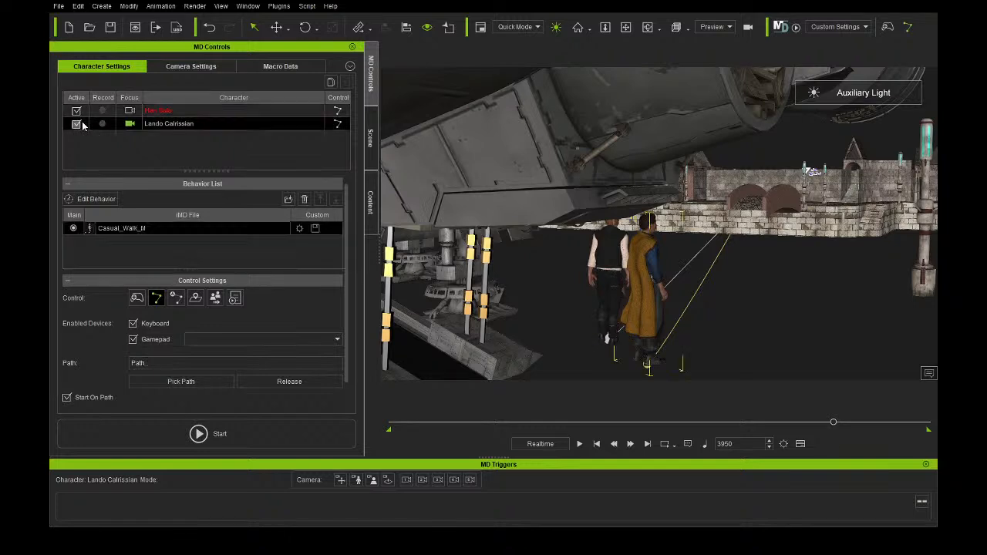
{"action": "left_click", "coordinate": [193, 110]}
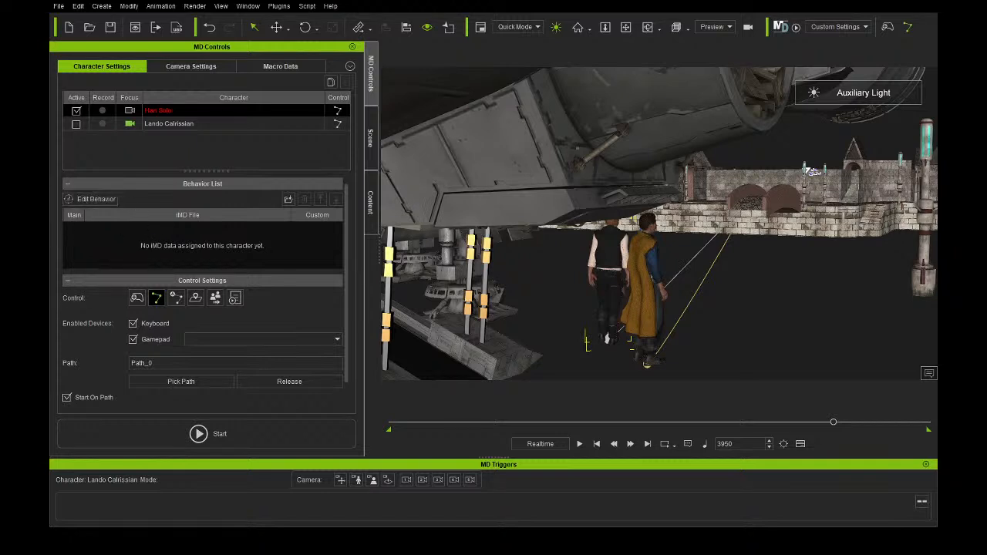
Assign the Casual_Stroll_M behavior to Han Solo and record his walk along Path_0 with Motion Director.
{"action": "left_click", "coordinate": [288, 199]}
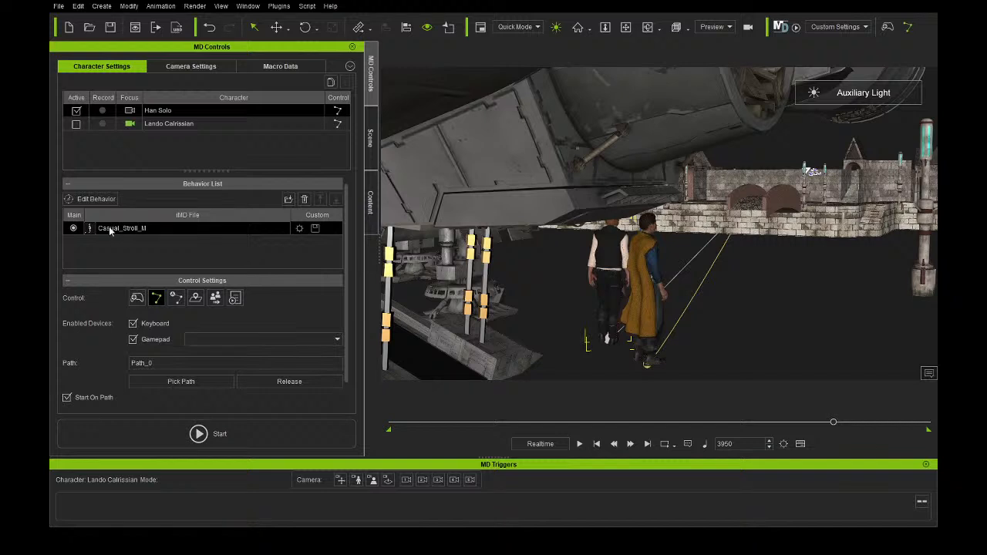
{"action": "left_click", "coordinate": [236, 441]}
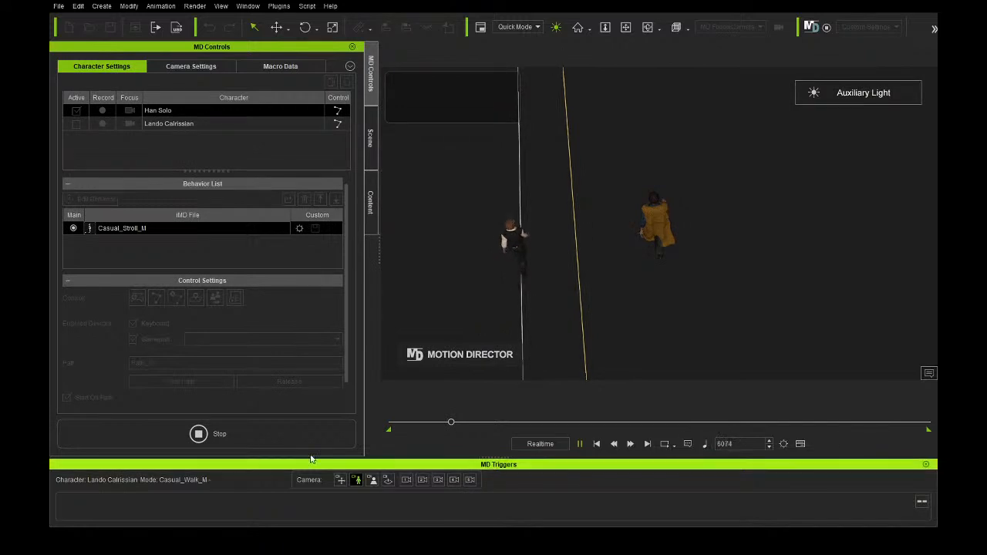
{"action": "left_click", "coordinate": [199, 434]}
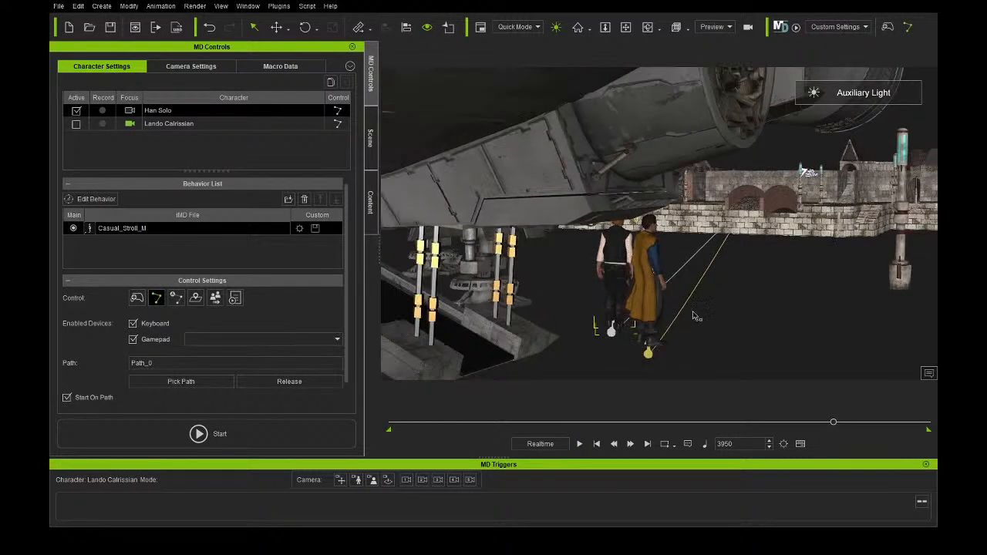
Create a motion clip from the Han Solo_ControlOnPath recording.
{"action": "left_click", "coordinate": [626, 27]}
{"action": "left_click_drag", "start_coordinate": [691, 284], "coordinate": [647, 197]}
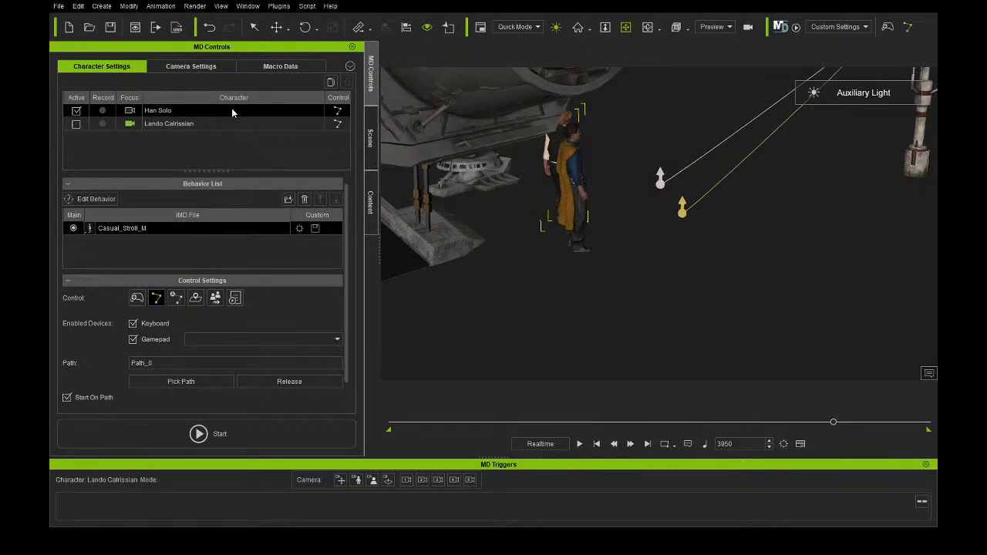
{"action": "left_click", "coordinate": [276, 66]}
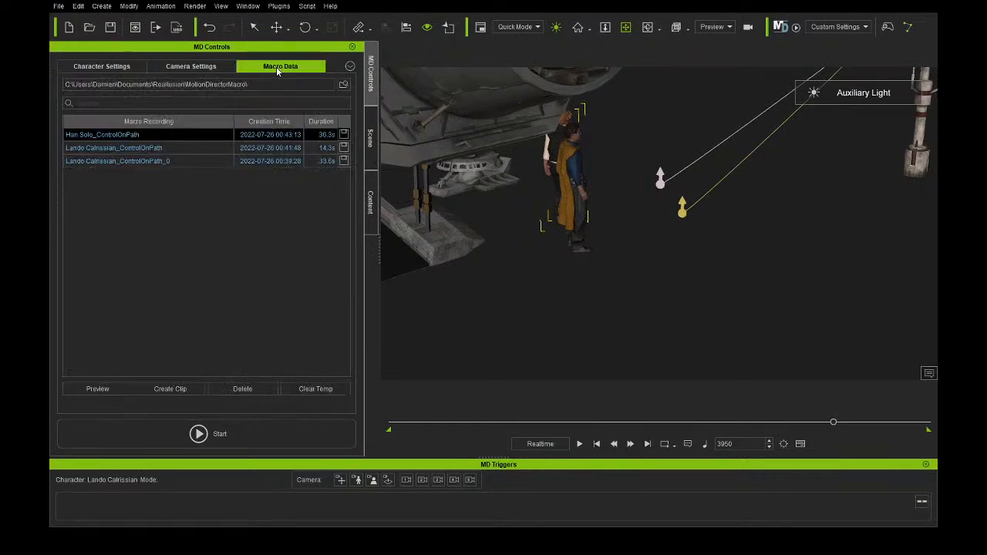
{"action": "left_click", "coordinate": [170, 390]}
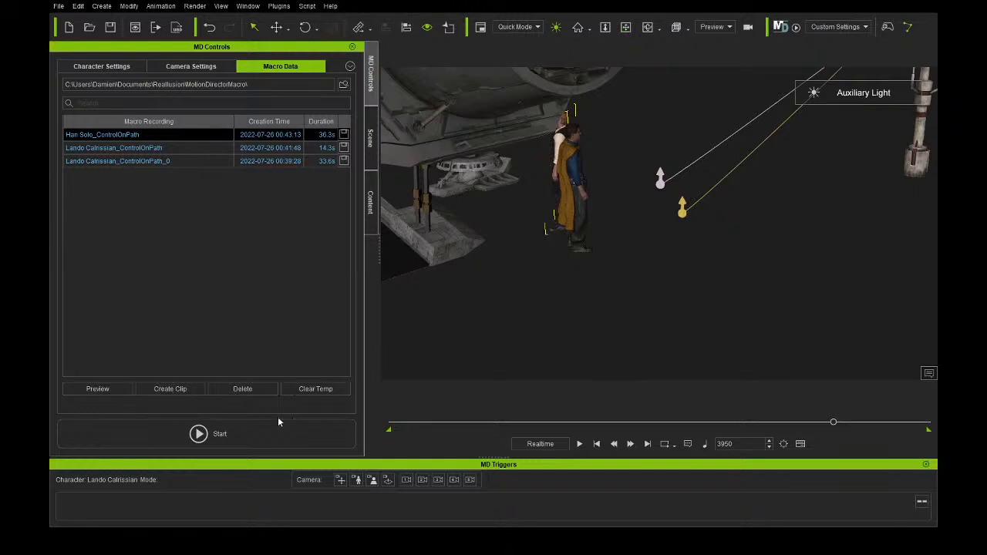
Play back the scene from frame 3950 to the end, examining both walks from several angles.
{"action": "left_click", "coordinate": [579, 444]}
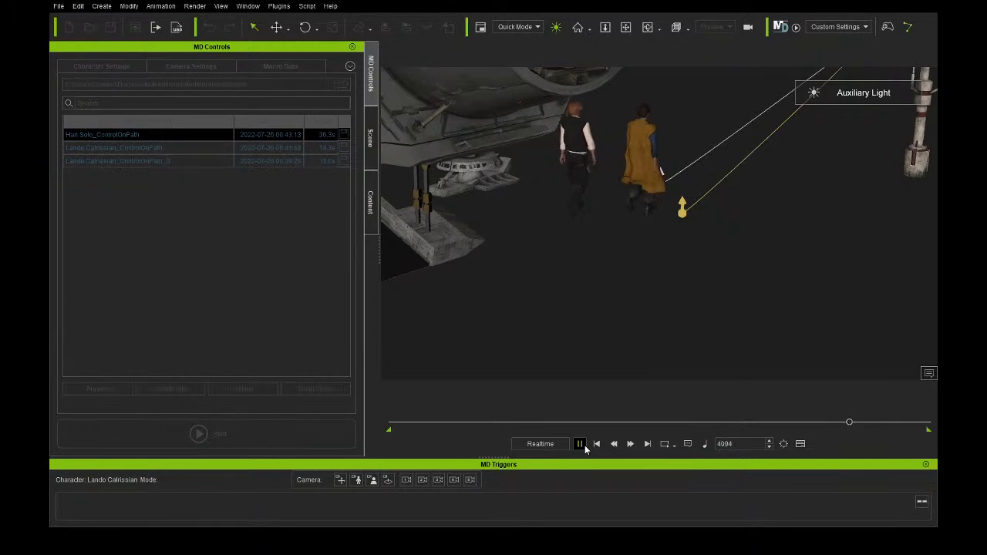
{"action": "left_click", "coordinate": [626, 27]}
{"action": "right_click_drag", "start_coordinate": [600, 237], "coordinate": [355, 244]}
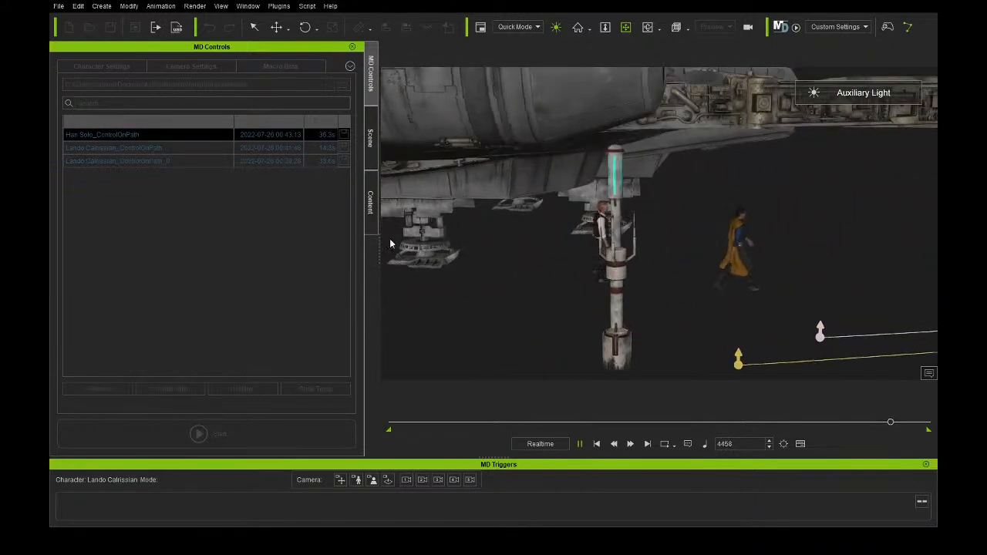
{"action": "scroll", "coordinate": [725, 269], "scroll_direction": "up", "scroll_amount": 1}
{"action": "left_click_drag", "start_coordinate": [692, 262], "coordinate": [462, 258]}
{"action": "right_click_drag", "start_coordinate": [610, 253], "coordinate": [324, 240]}
{"action": "left_click_drag", "start_coordinate": [514, 267], "coordinate": [610, 260]}
{"action": "right_click_drag", "start_coordinate": [610, 260], "coordinate": [473, 260]}
{"action": "scroll", "coordinate": [508, 275], "scroll_direction": "up", "scroll_amount": 2}
{"action": "left_click_drag", "start_coordinate": [559, 254], "coordinate": [635, 280]}
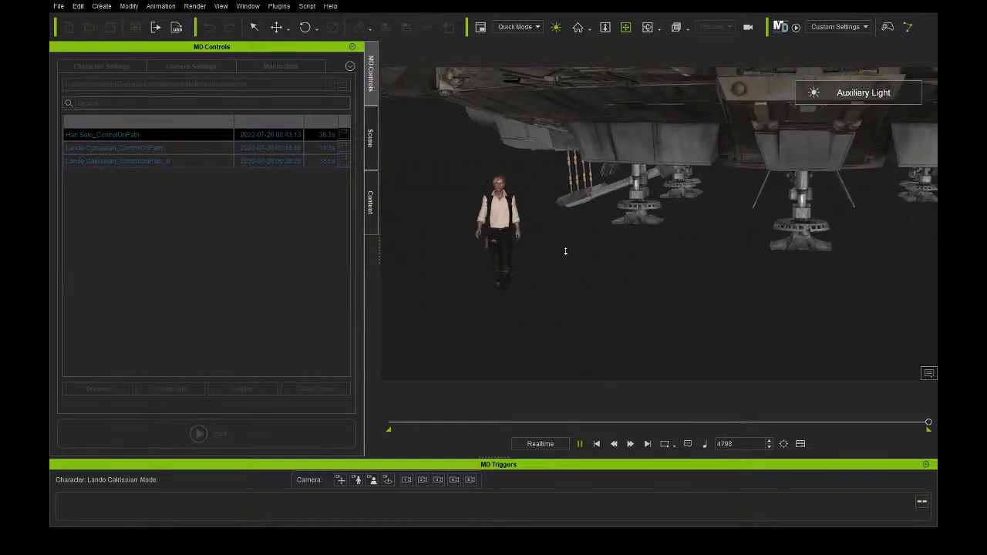
{"action": "right_click_drag", "start_coordinate": [607, 272], "coordinate": [686, 272]}
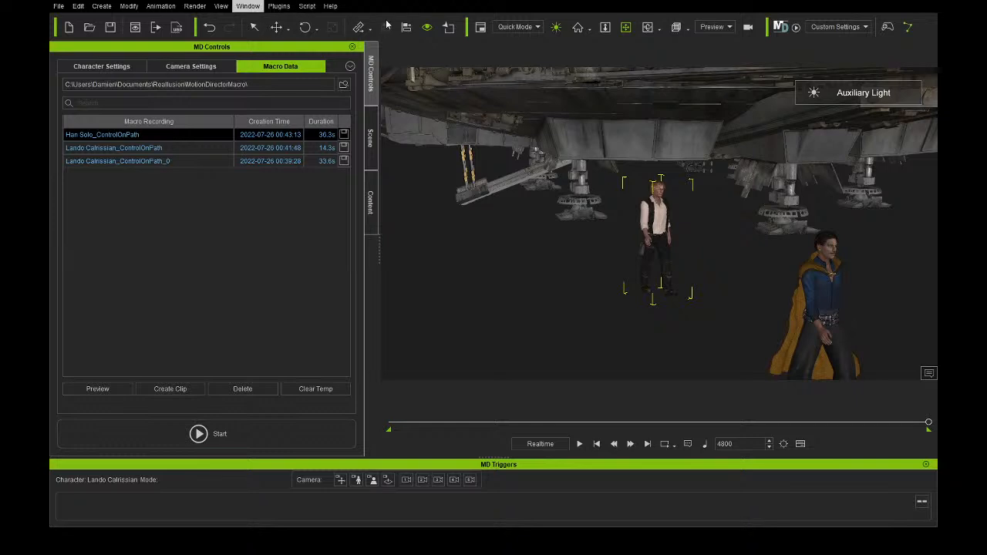
Show Lando Calrissian's motion track in the timeline and stretch his MotionDirector Clip to 66.48%, ending at frame 6910.
{"action": "left_click", "coordinate": [411, 29]}
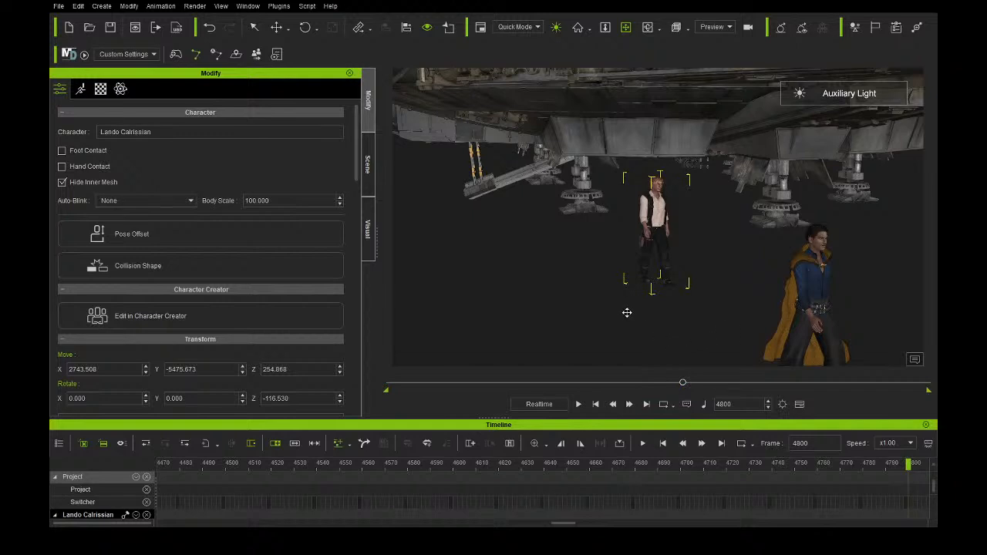
{"action": "scroll", "coordinate": [626, 311], "scroll_direction": "down", "scroll_amount": 4}
{"action": "scroll", "coordinate": [604, 295], "scroll_direction": "down", "scroll_amount": 1}
{"action": "right_click_drag", "start_coordinate": [600, 288], "coordinate": [833, 346]}
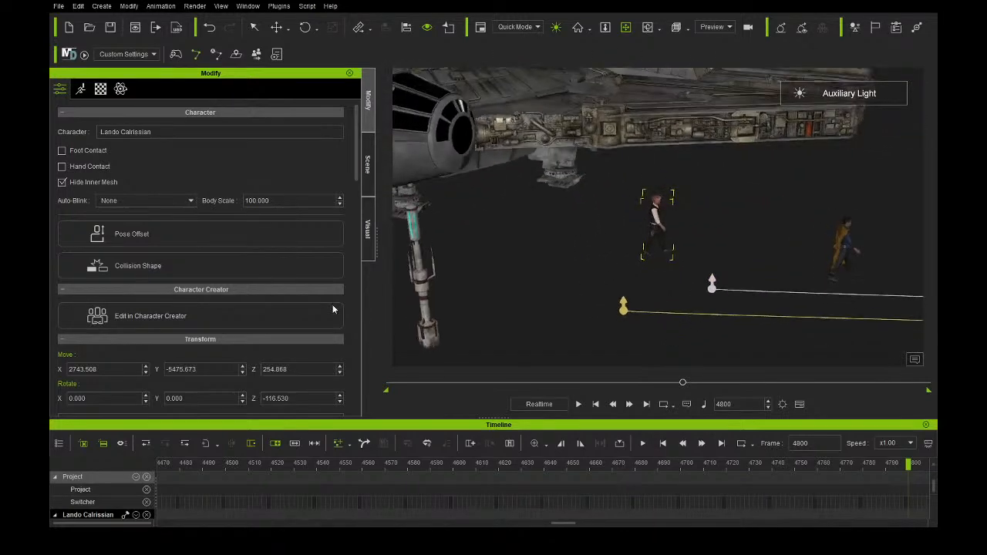
{"action": "left_click", "coordinate": [368, 164]}
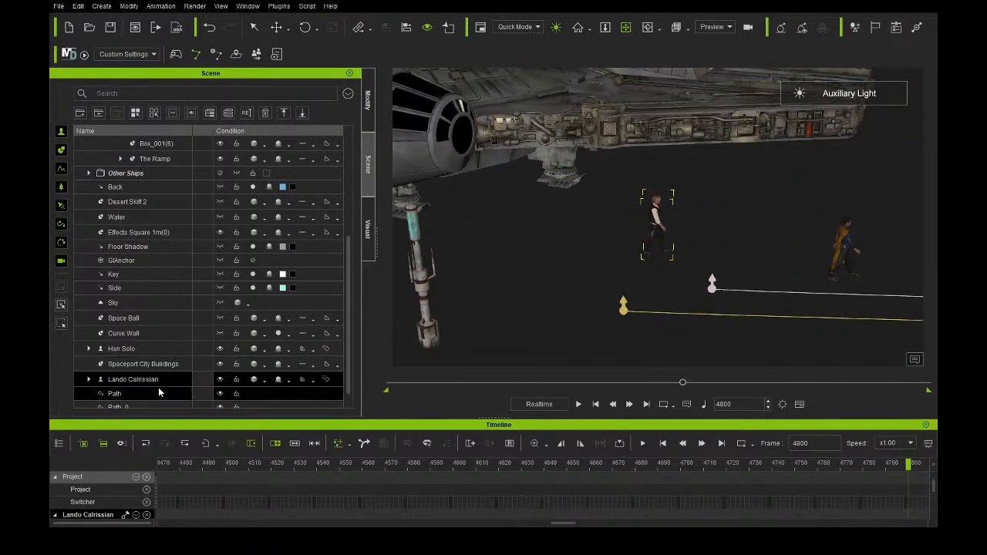
{"action": "scroll", "coordinate": [446, 479], "scroll_direction": "down", "scroll_amount": 5}
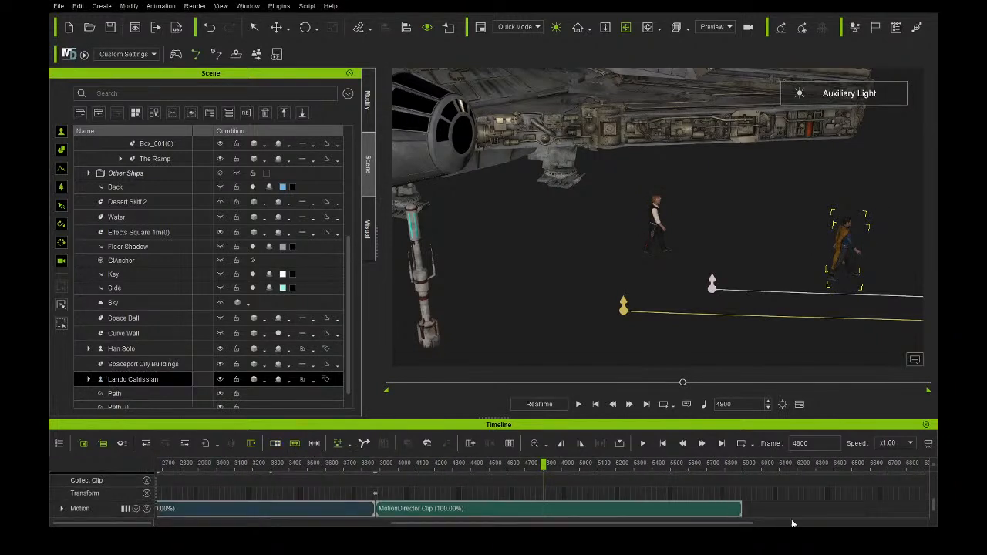
{"action": "left_click_drag", "start_coordinate": [740, 509], "coordinate": [925, 510]}
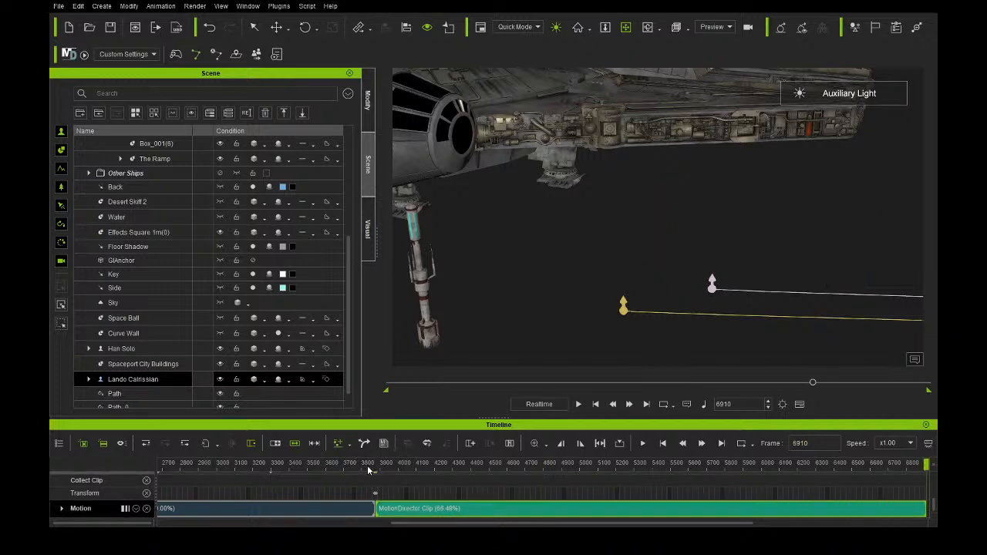
Play the scene from frame 3893 and follow both characters from behind to compare their walking pace and spacing.
{"action": "mouse_move", "coordinate": [369, 467]}
{"action": "left_mouse_down"}
{"action": "mouse_move", "coordinate": [408, 477]}
{"action": "mouse_move", "coordinate": [421, 467]}
{"action": "mouse_move", "coordinate": [378, 472]}
{"action": "left_mouse_up"}
{"action": "left_click", "coordinate": [638, 27]}
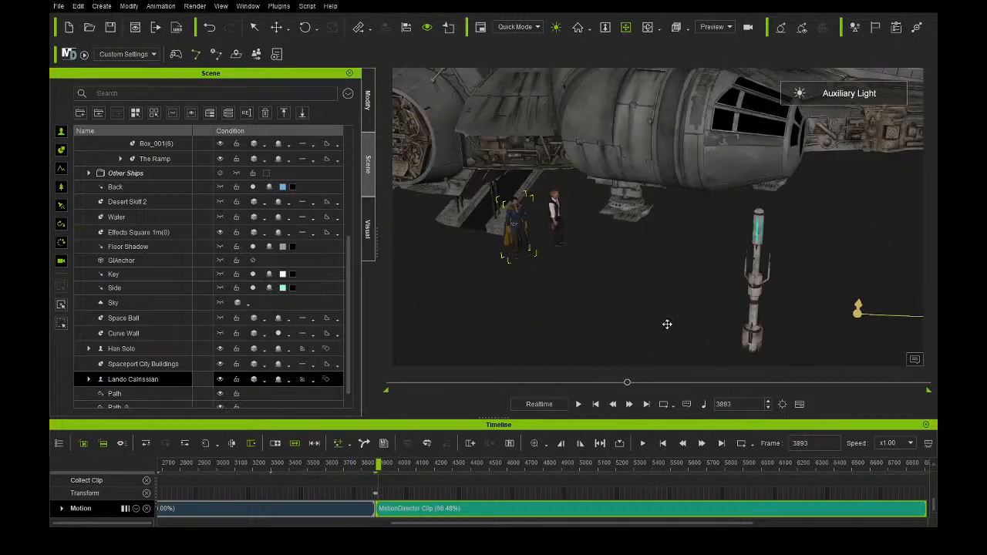
{"action": "left_click", "coordinate": [578, 404]}
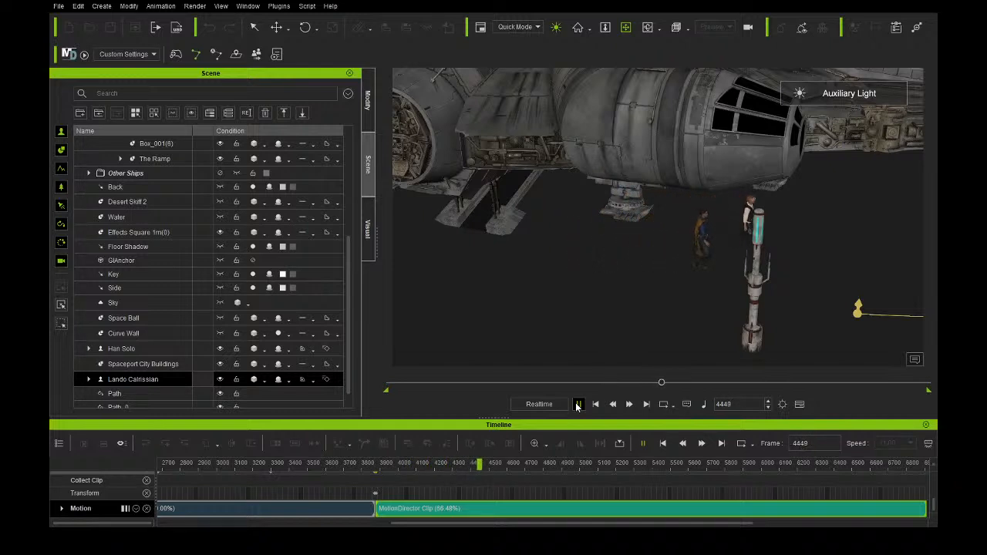
{"action": "right_click_drag", "start_coordinate": [733, 165], "coordinate": [877, 130]}
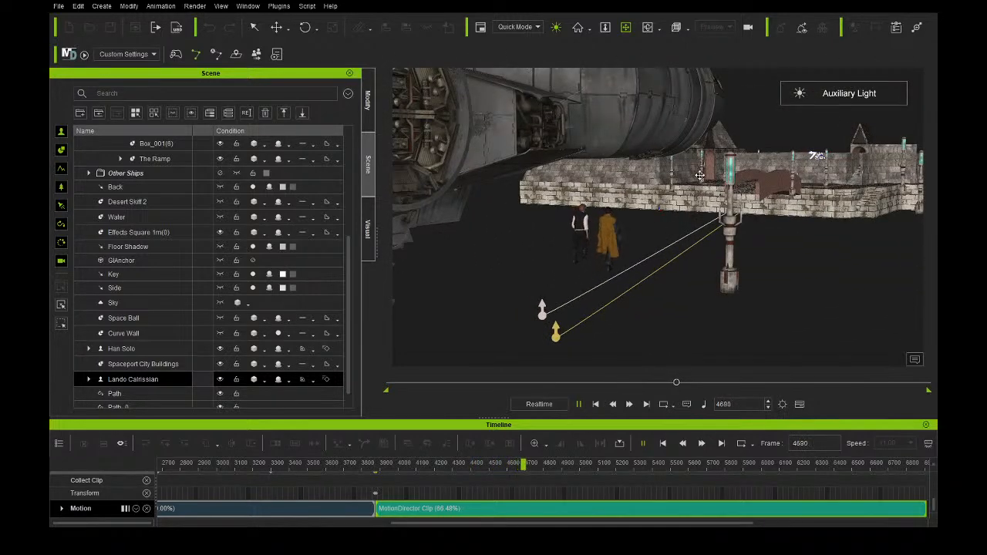
{"action": "left_click_drag", "start_coordinate": [633, 187], "coordinate": [649, 205]}
{"action": "scroll", "coordinate": [649, 205], "scroll_direction": "up", "scroll_amount": 3}
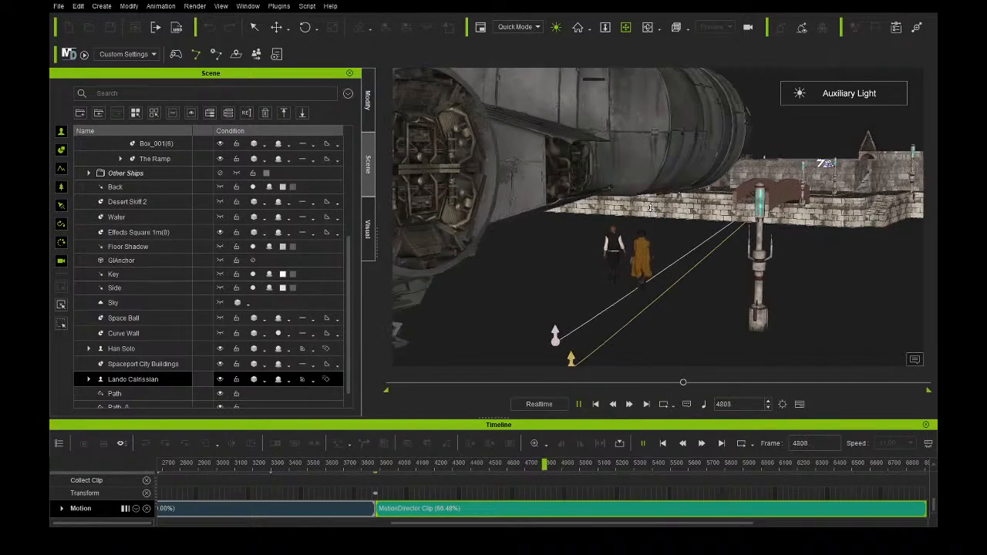
{"action": "scroll", "coordinate": [649, 205], "scroll_direction": "up", "scroll_amount": 5}
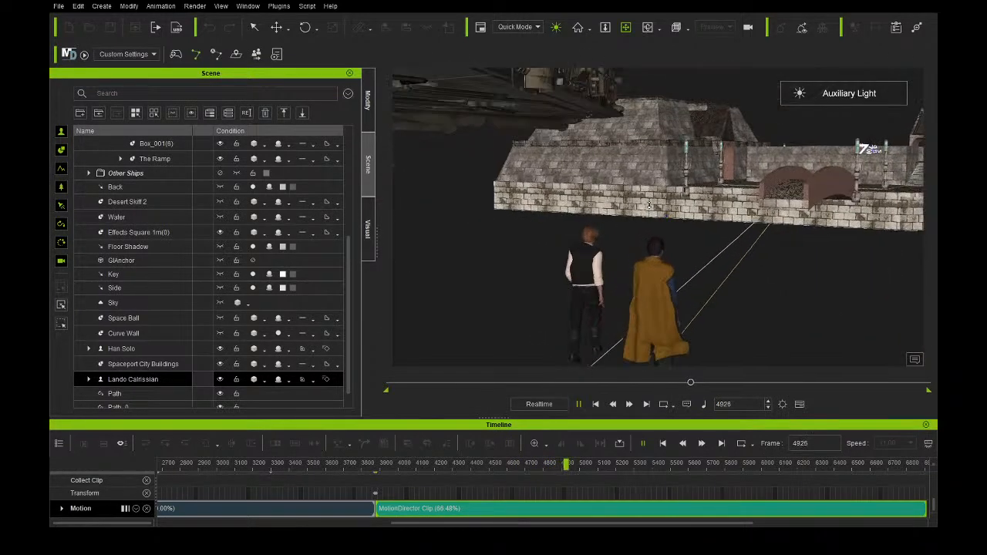
{"action": "scroll", "coordinate": [650, 205], "scroll_direction": "up", "scroll_amount": 2}
{"action": "left_click_drag", "start_coordinate": [655, 234], "coordinate": [640, 144]}
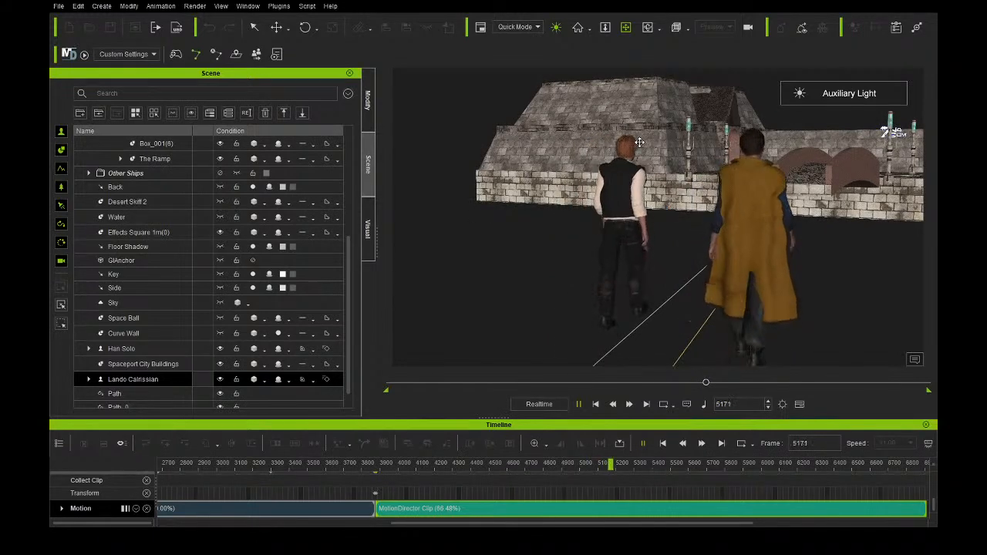
{"action": "left_click_drag", "start_coordinate": [640, 142], "coordinate": [573, 175]}
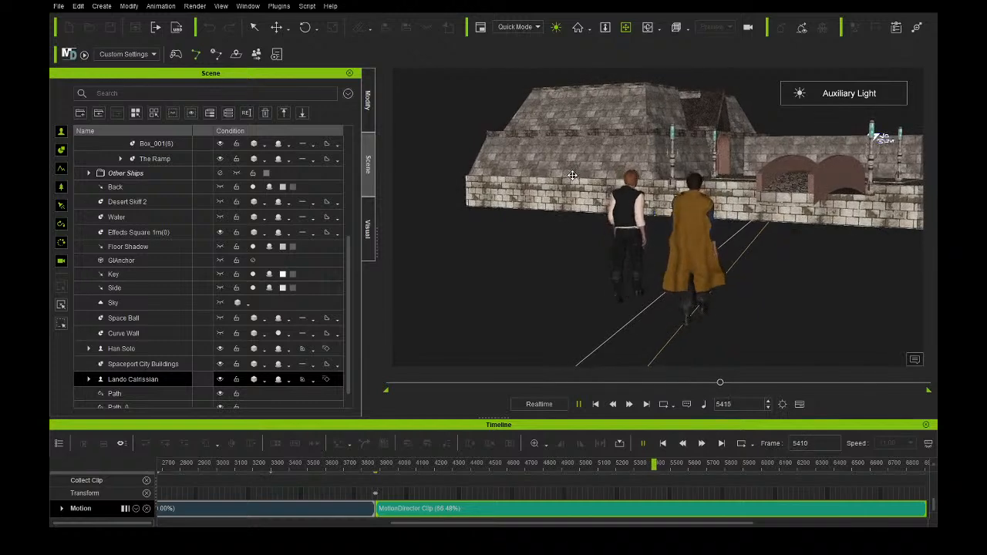
{"action": "right_click_drag", "start_coordinate": [627, 132], "coordinate": [639, 203]}
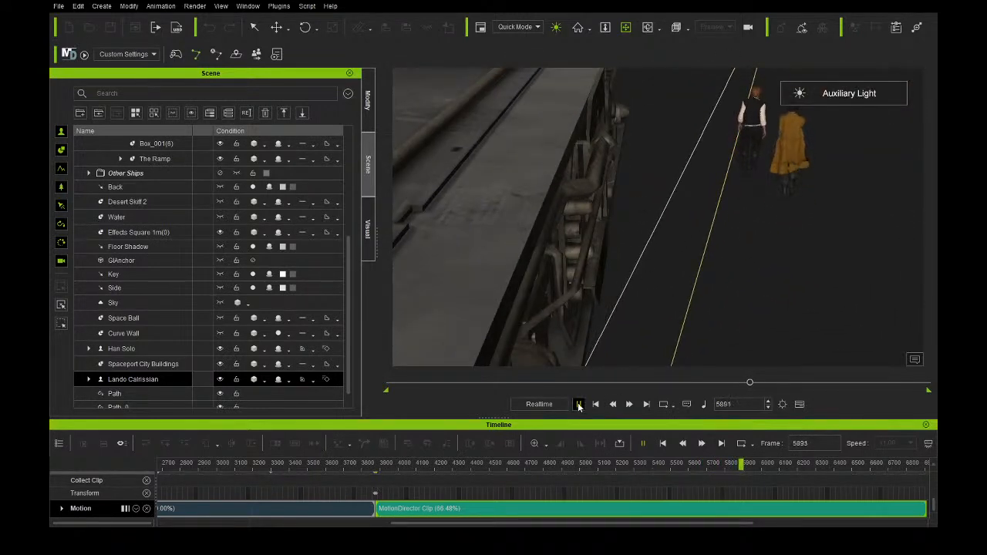
{"action": "key", "text": "space"}
Hide Lando Calrissian and Han Solo in the scene, and make both visible again.
{"action": "scroll", "coordinate": [207, 395], "scroll_direction": "down", "scroll_amount": 1}
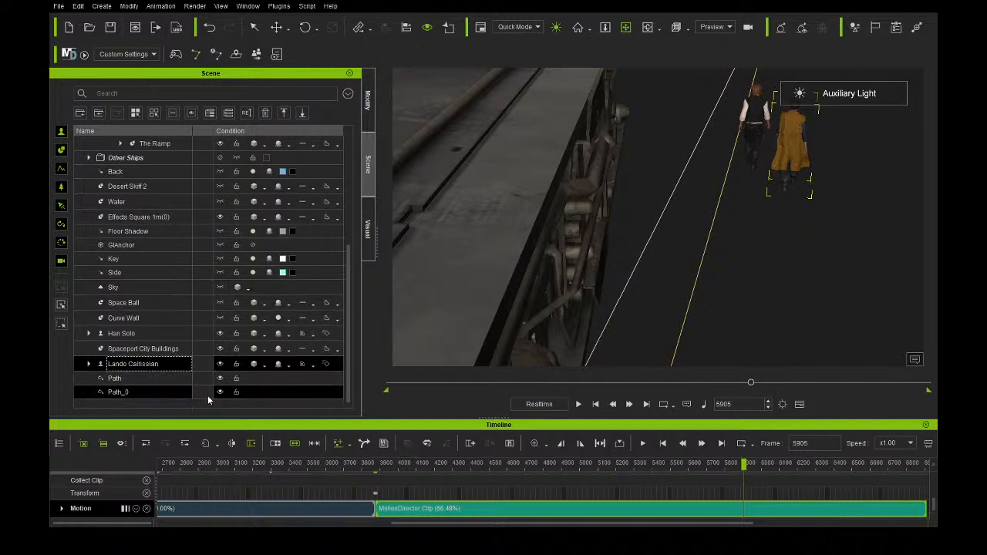
{"action": "left_click", "coordinate": [220, 363]}
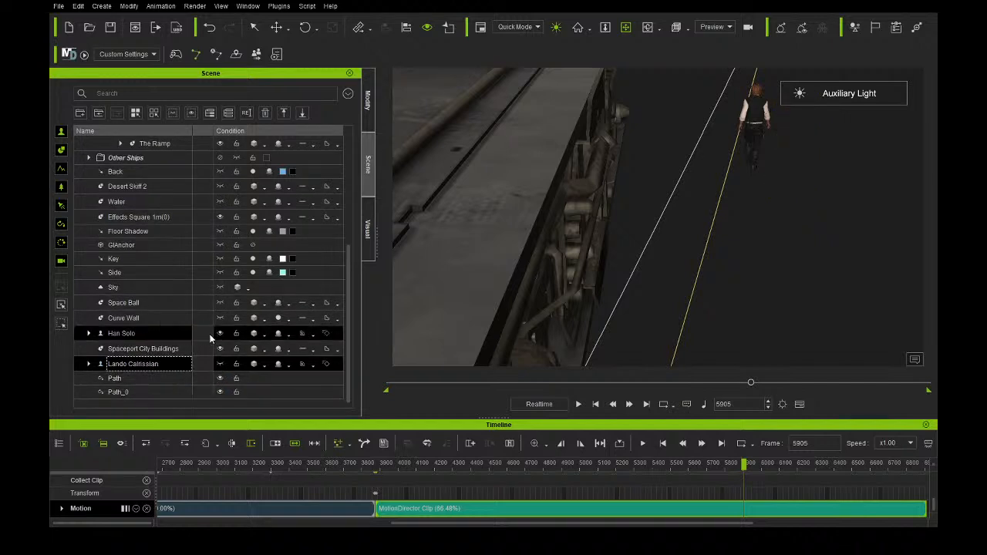
{"action": "left_click", "coordinate": [220, 333]}
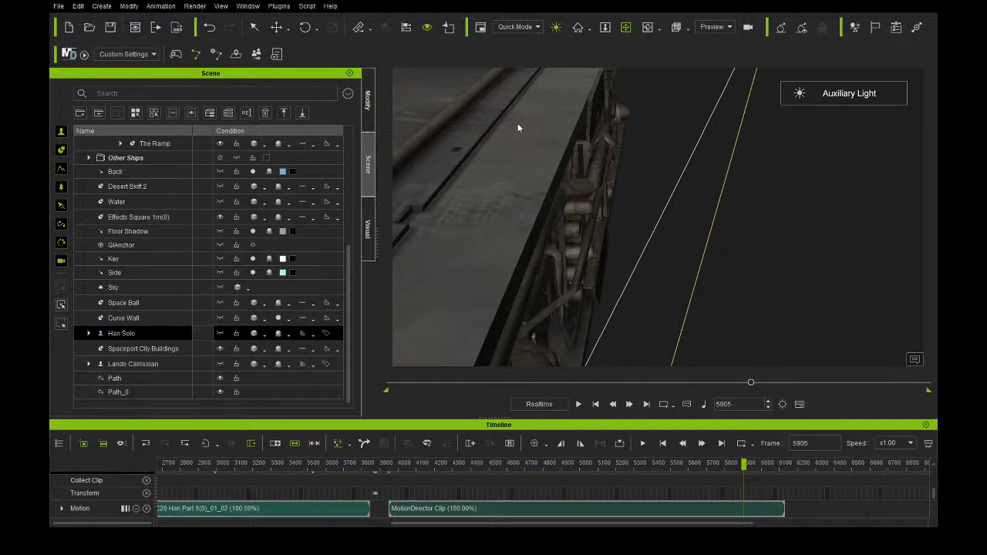
{"action": "key", "text": "alt"}
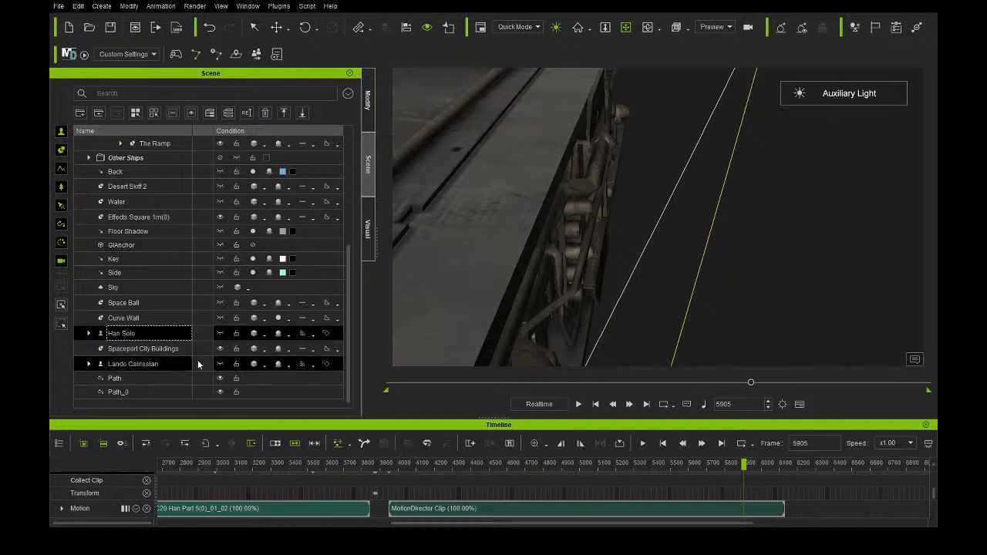
{"action": "left_click", "coordinate": [219, 335]}
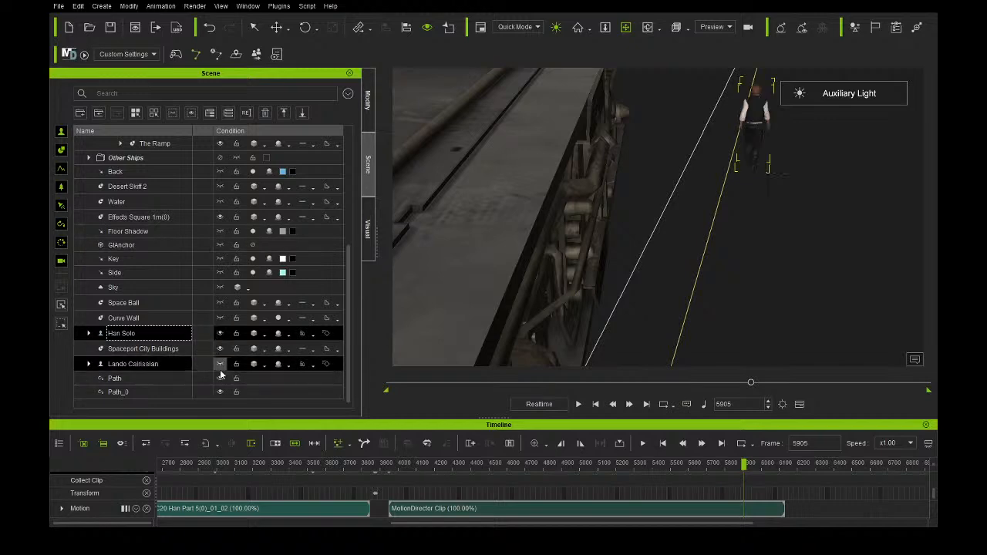
{"action": "left_click", "coordinate": [220, 365]}
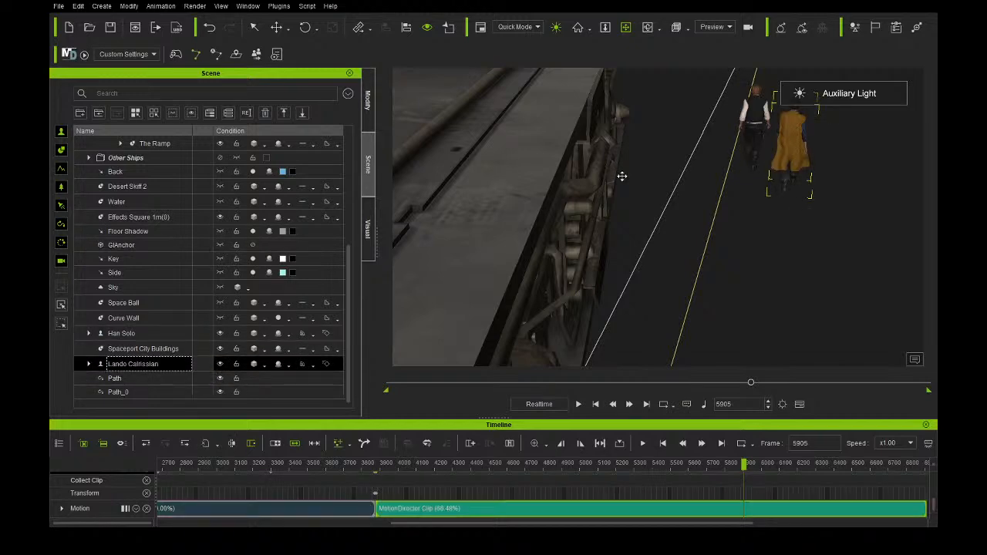
Play the whole animation from frame 0 to review both characters' motion, stopping at frame 6363.
{"action": "scroll", "coordinate": [623, 176], "scroll_direction": "down", "scroll_amount": 5}
{"action": "scroll", "coordinate": [627, 189], "scroll_direction": "down", "scroll_amount": 5}
{"action": "right_click_drag", "start_coordinate": [648, 236], "coordinate": [606, 216]}
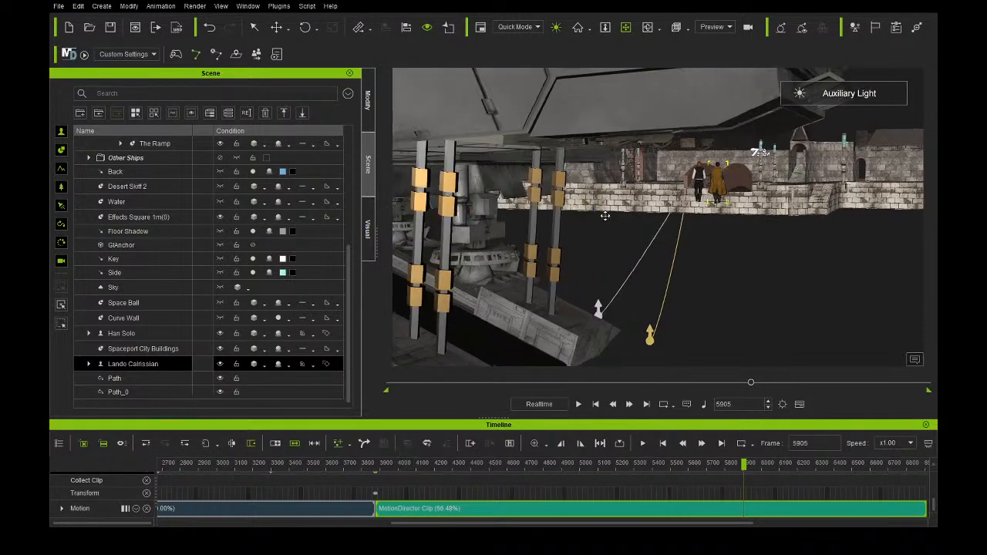
{"action": "left_click_drag", "start_coordinate": [445, 384], "coordinate": [358, 385]}
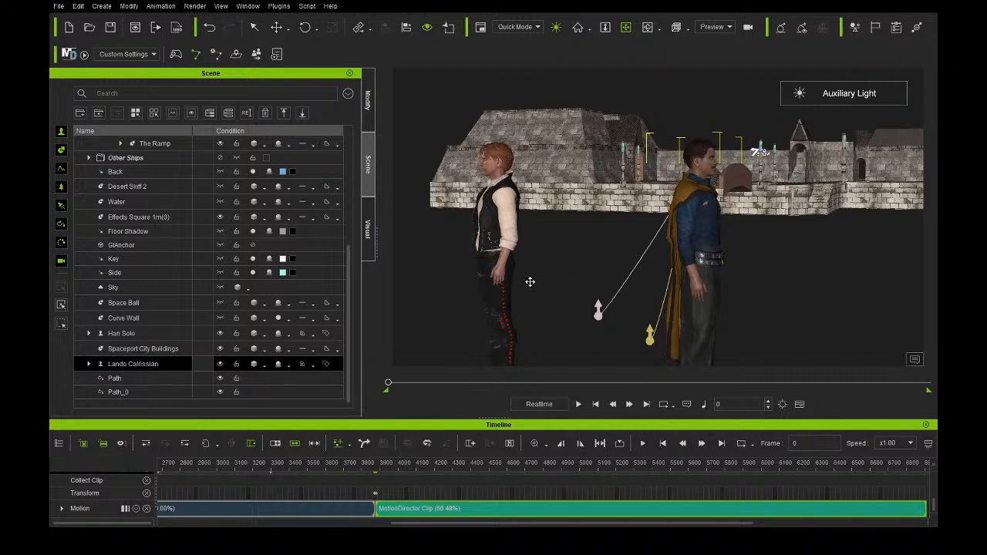
{"action": "left_click", "coordinate": [580, 404]}
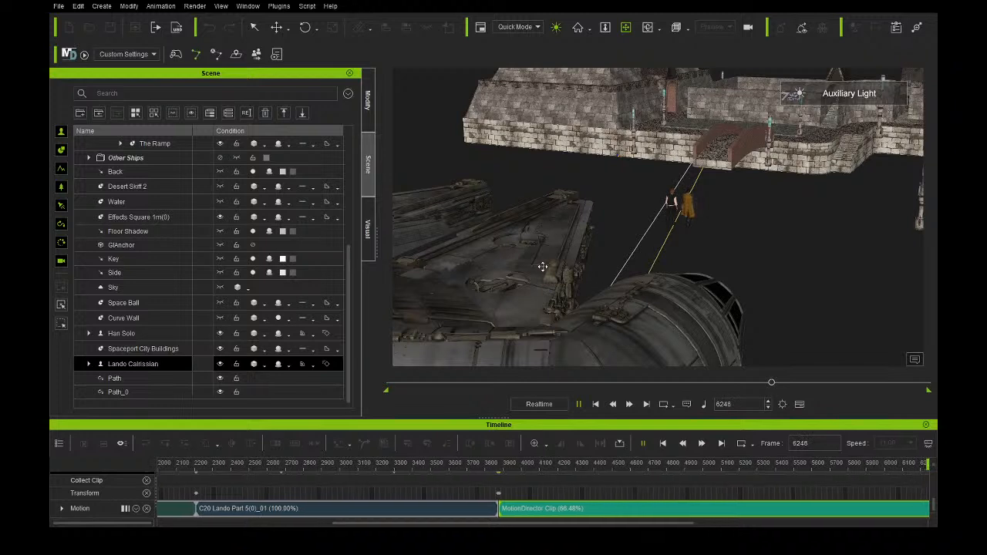
{"action": "left_click", "coordinate": [579, 404]}
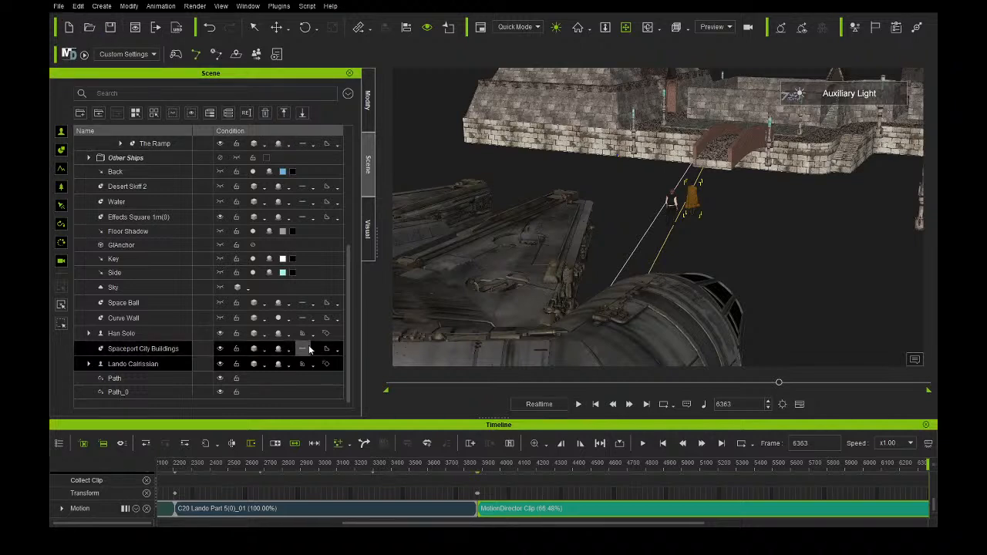
Hide Han Solo and Lando Calrissian in the scene, keeping both paths visible.
{"action": "left_click", "coordinate": [220, 333]}
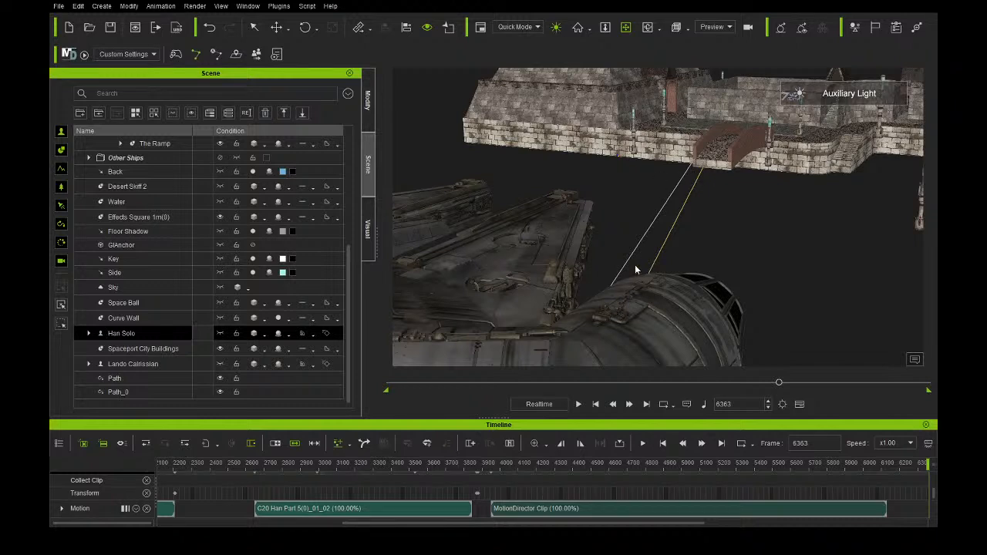
{"action": "left_click", "coordinate": [635, 204]}
{"action": "mouse_move", "coordinate": [605, 222]}
{"action": "left_mouse_down"}
{"action": "mouse_move", "coordinate": [616, 212]}
{"action": "mouse_move", "coordinate": [606, 223]}
{"action": "left_mouse_up"}
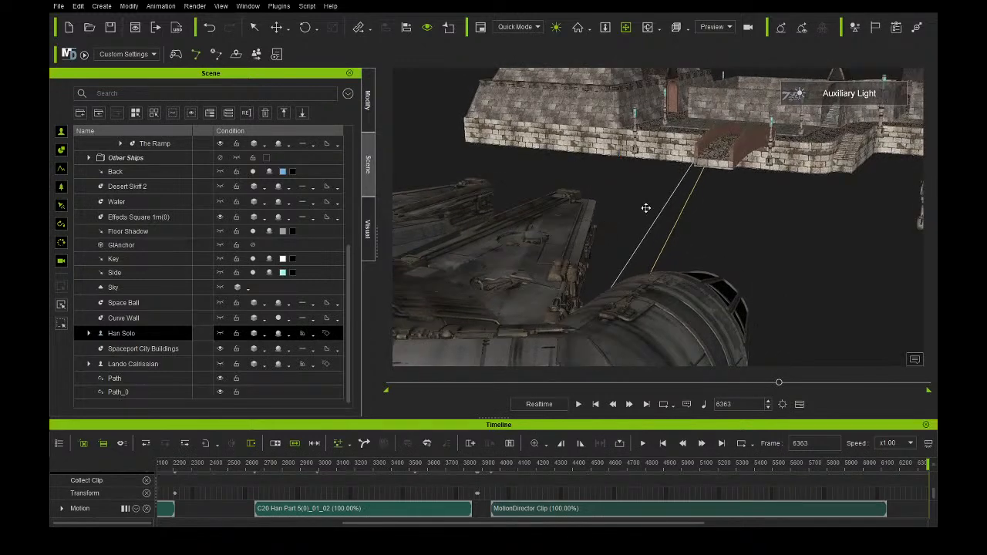
Examine both walking paths between the ship and the spaceport ramp from several angles, and return the animation to frame 0.
{"action": "mouse_move", "coordinate": [681, 203]}
{"action": "right_mouse_down"}
{"action": "mouse_move", "coordinate": [655, 213]}
{"action": "mouse_move", "coordinate": [675, 211]}
{"action": "right_mouse_up"}
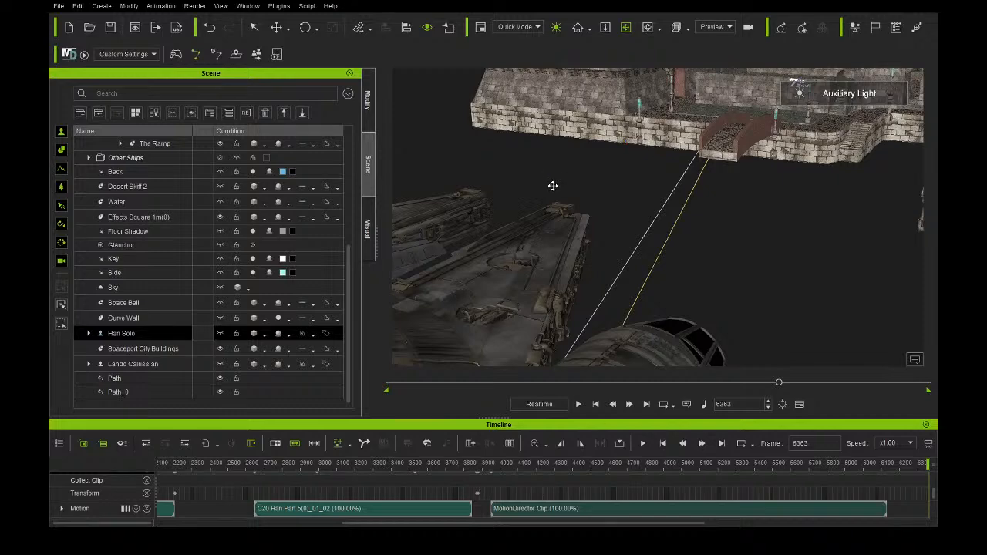
{"action": "left_click_drag", "start_coordinate": [558, 188], "coordinate": [572, 203]}
{"action": "right_click_drag", "start_coordinate": [575, 219], "coordinate": [574, 197]}
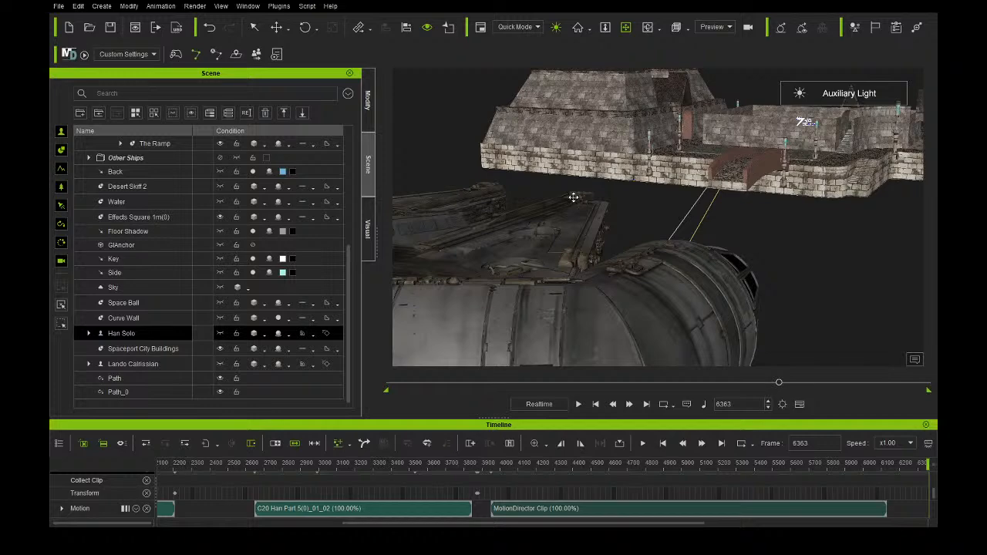
{"action": "right_click_drag", "start_coordinate": [598, 209], "coordinate": [605, 190]}
{"action": "left_click_drag", "start_coordinate": [617, 258], "coordinate": [615, 199]}
{"action": "right_click_drag", "start_coordinate": [595, 250], "coordinate": [560, 262]}
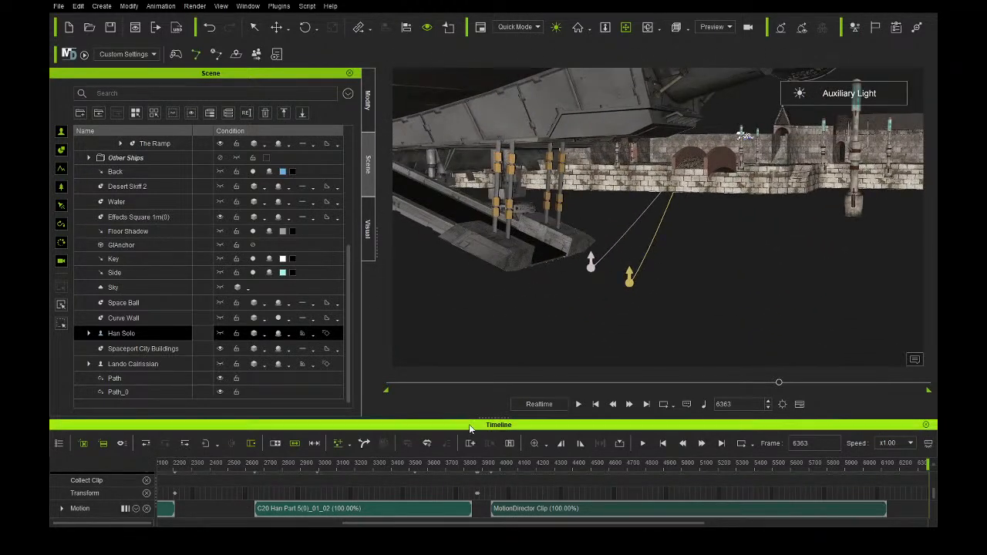
{"action": "left_click", "coordinate": [388, 383]}
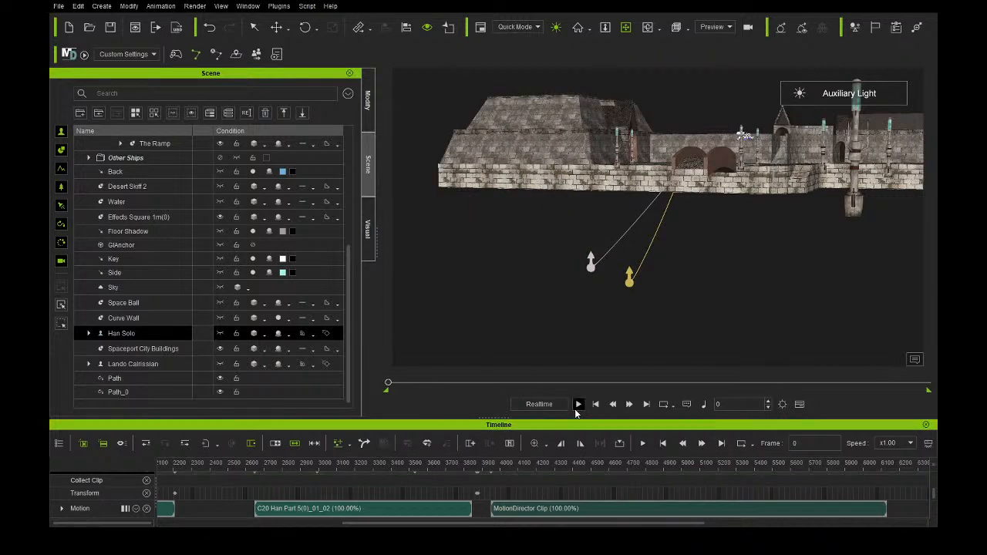
{"action": "left_click_drag", "start_coordinate": [525, 302], "coordinate": [587, 276]}
{"action": "scroll", "coordinate": [588, 274], "scroll_direction": "down", "scroll_amount": 2}
{"action": "scroll", "coordinate": [587, 275], "scroll_direction": "down", "scroll_amount": 1}
{"action": "left_click_drag", "start_coordinate": [553, 233], "coordinate": [632, 324]}
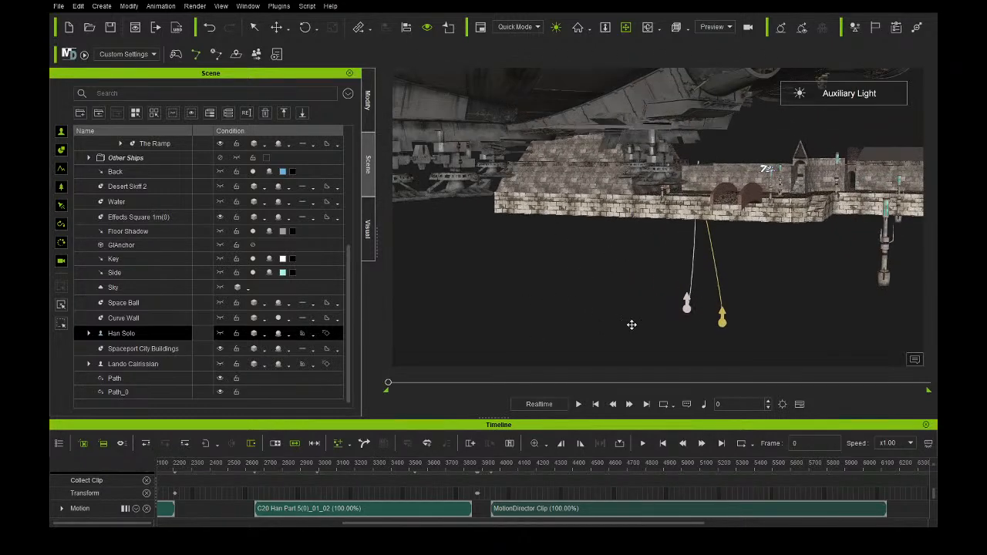
Make Han Solo and Lando Calrissian visible in the scene again.
{"action": "left_click", "coordinate": [220, 334]}
{"action": "left_click", "coordinate": [218, 368]}
{"action": "left_click", "coordinate": [220, 364]}
Play the animation from frame 0 to review both characters walking toward the spaceport ramp, stopping at frame 6614.
{"action": "left_click_drag", "start_coordinate": [650, 203], "coordinate": [554, 197]}
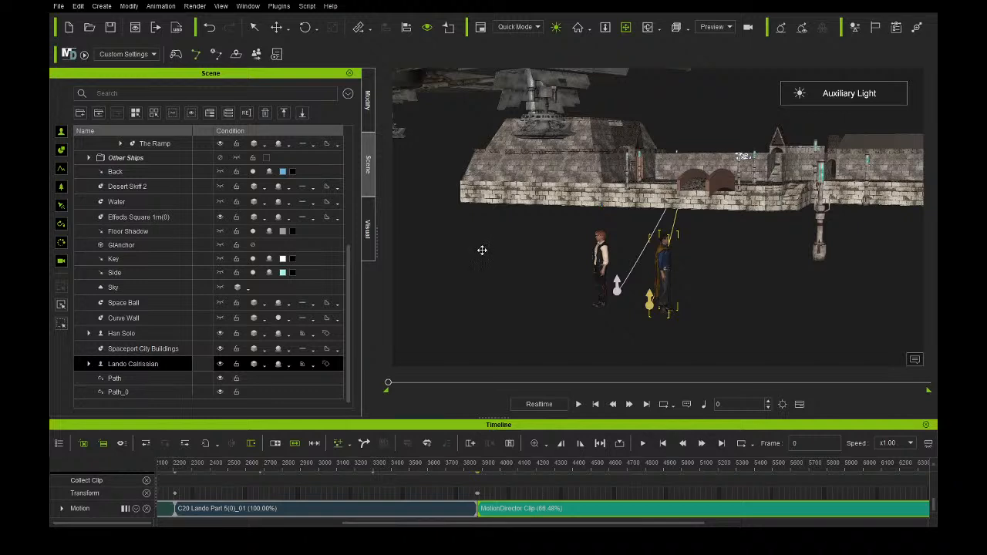
{"action": "left_click", "coordinate": [578, 404]}
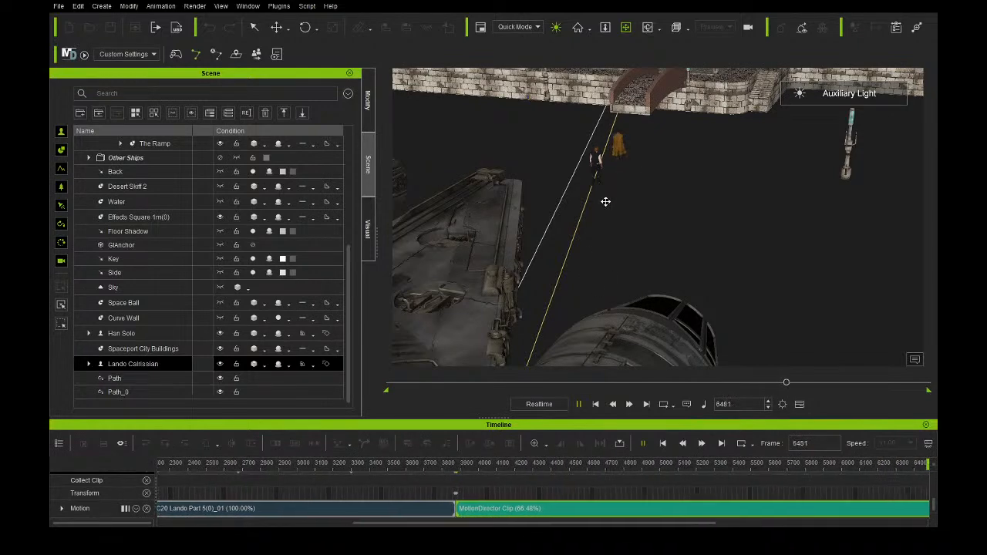
{"action": "left_click", "coordinate": [578, 405]}
Hide Han Solo and Lando Calrissian at frame 6614, leaving both paths visible.
{"action": "left_click", "coordinate": [218, 335]}
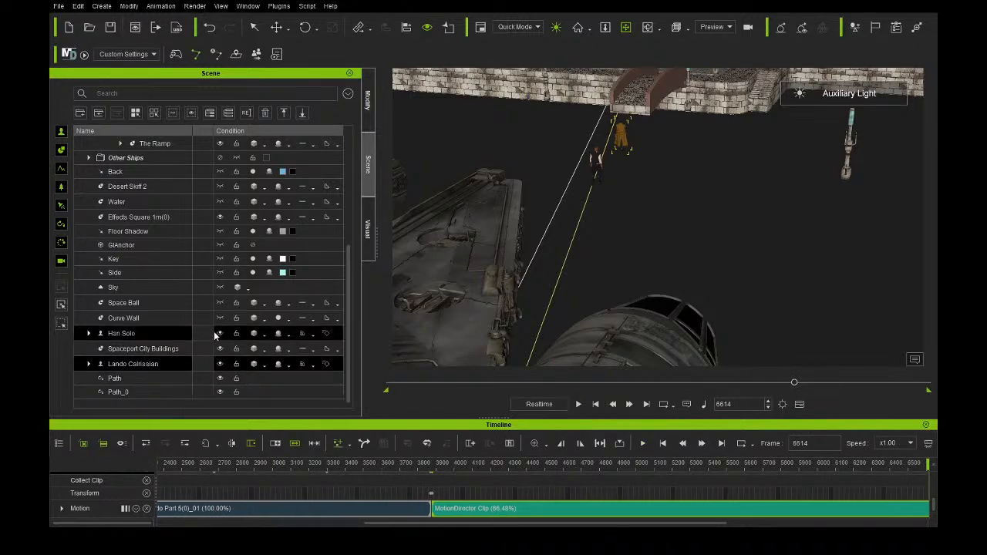
{"action": "left_click", "coordinate": [219, 334]}
{"action": "left_click", "coordinate": [220, 364]}
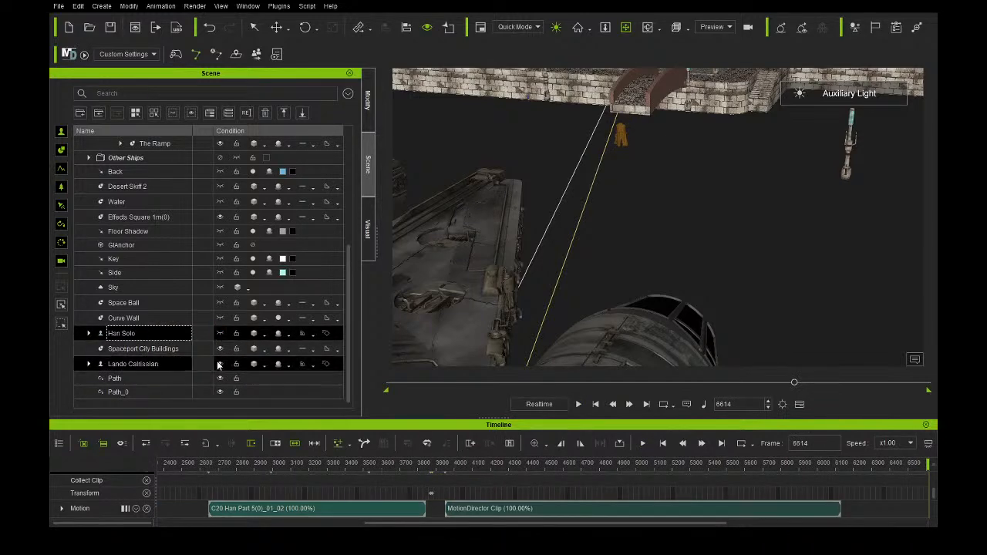